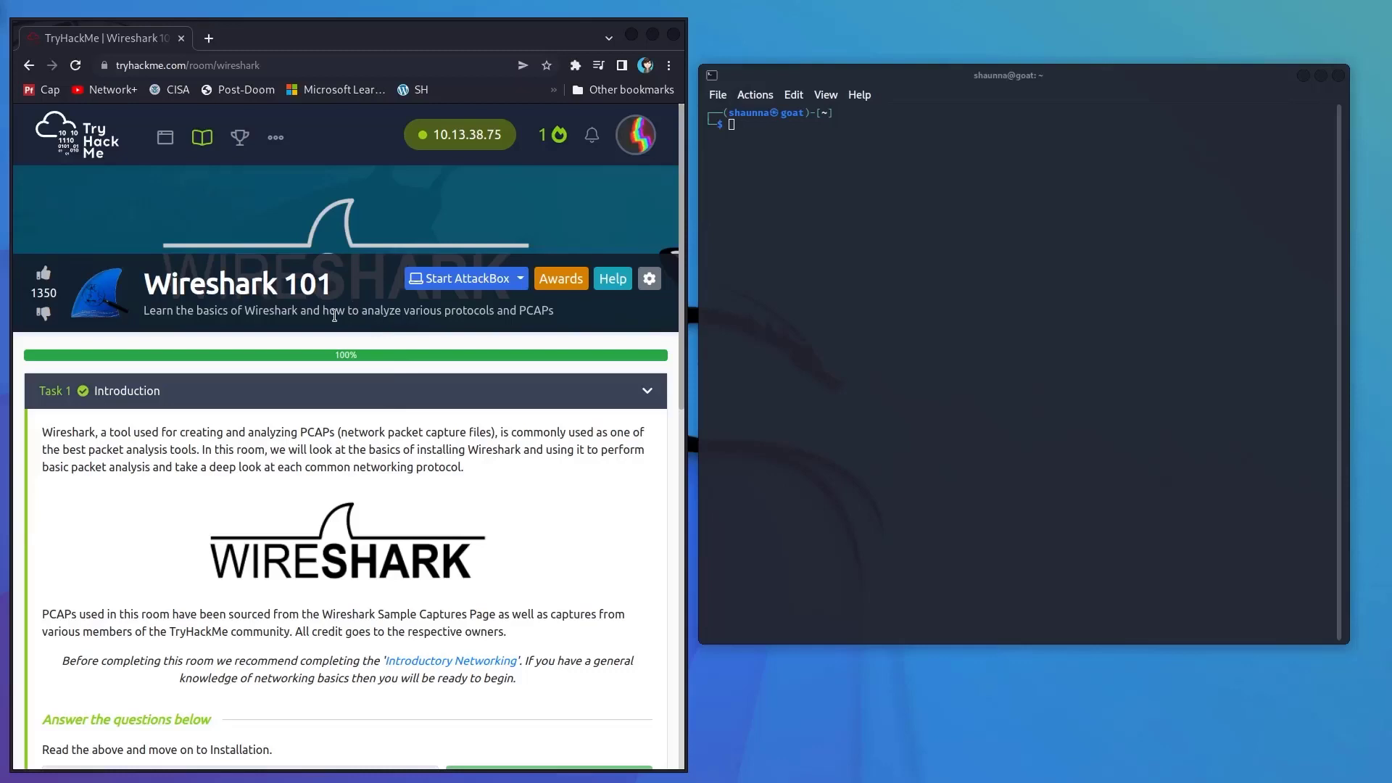
- Review the Wireshark 101 introduction in Task 1 and collapse that task
{"action": "left_click", "coordinate": [317, 376]}
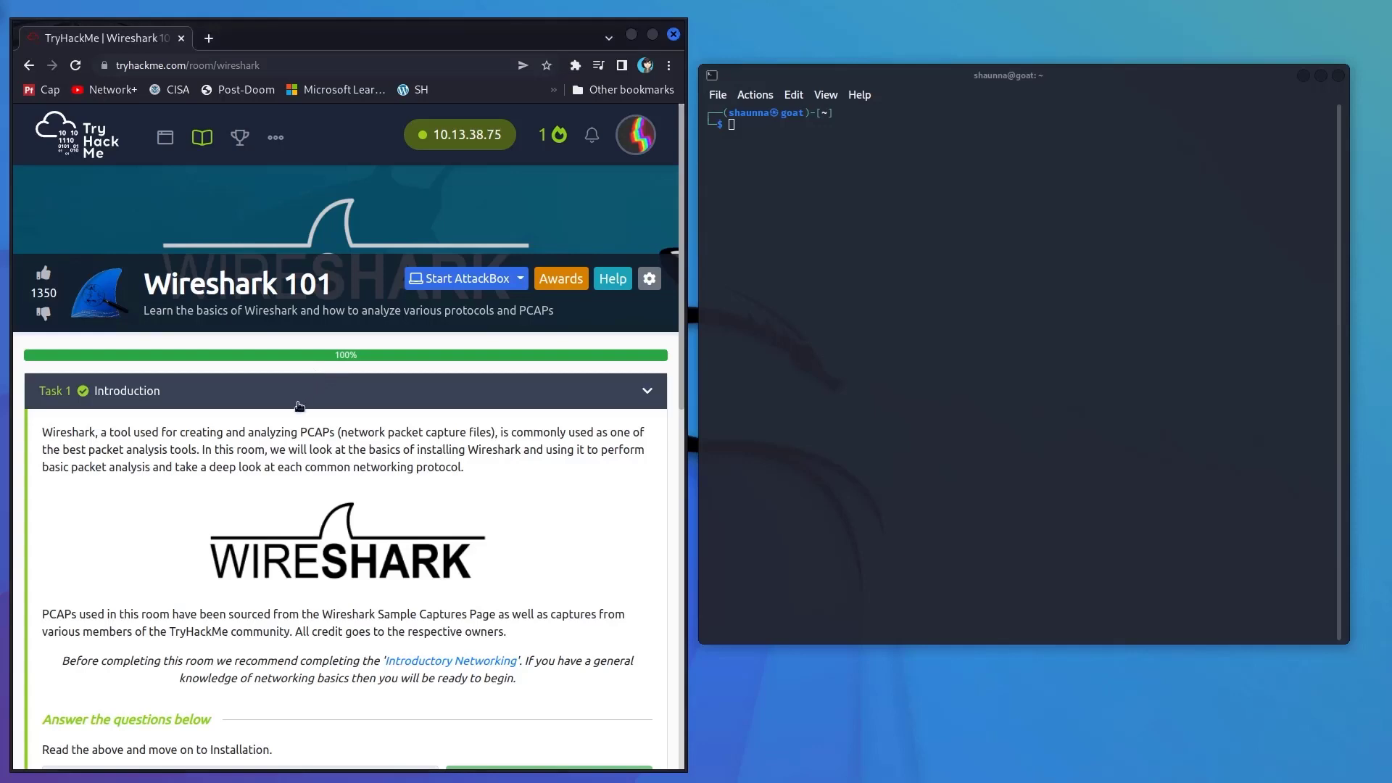
{"action": "scroll", "coordinate": [299, 406], "scroll_direction": "down", "scroll_amount": 3}
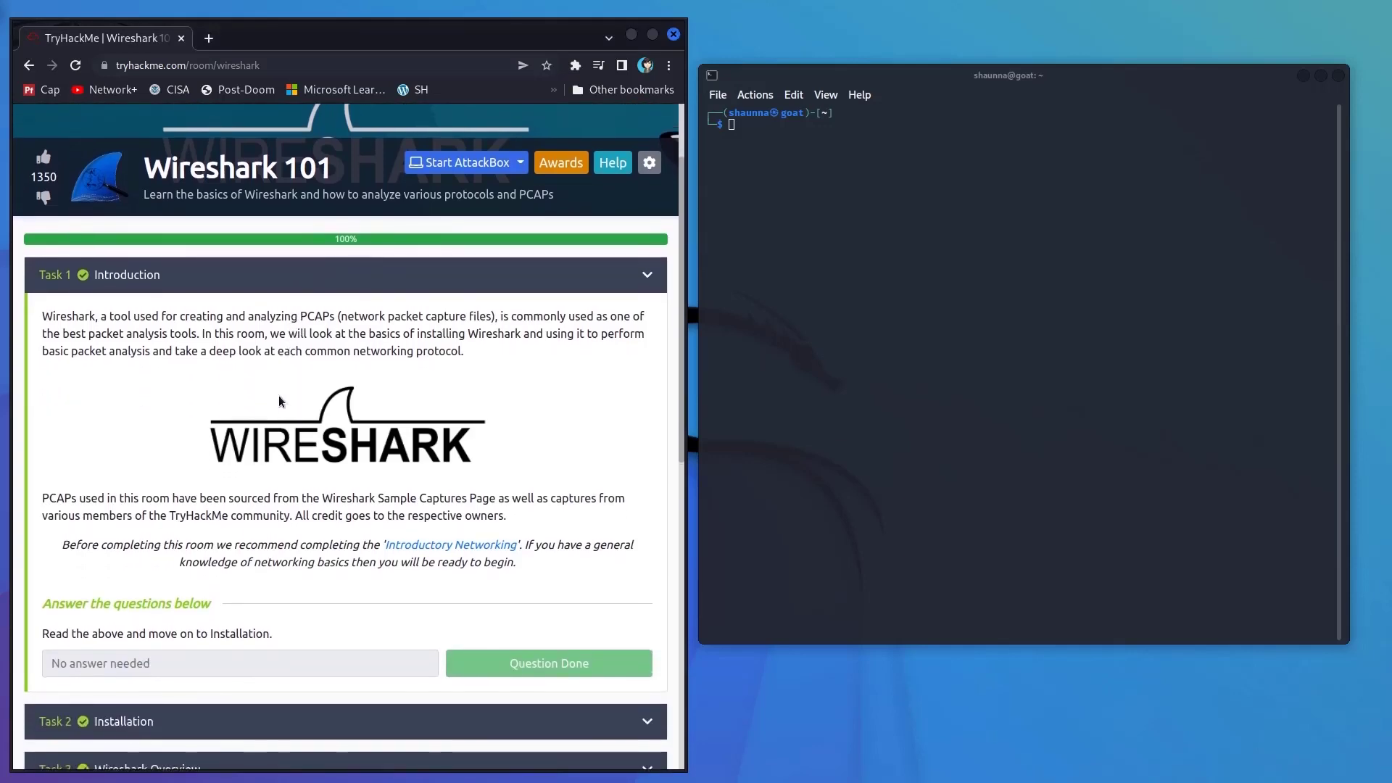
{"action": "scroll", "coordinate": [277, 394], "scroll_direction": "down", "scroll_amount": 2}
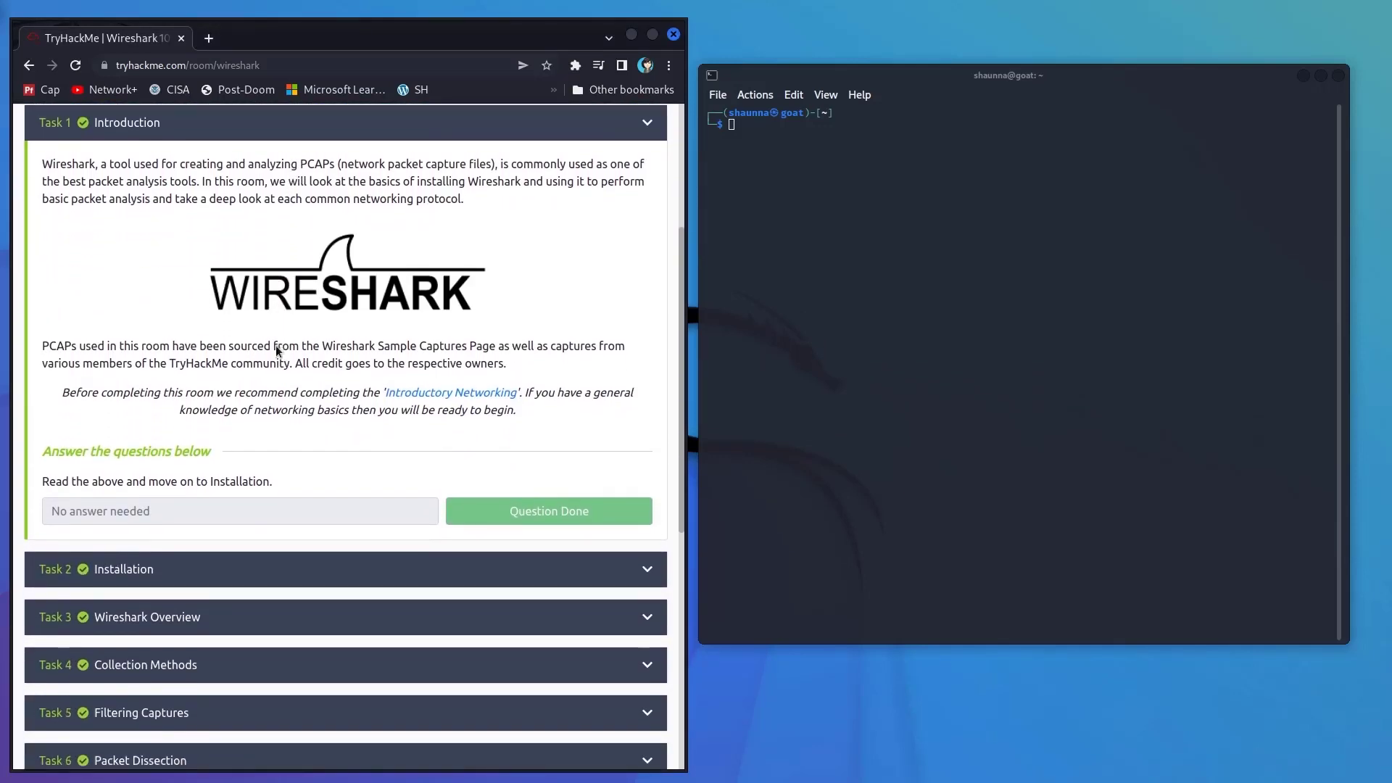
{"action": "left_click", "coordinate": [616, 134]}
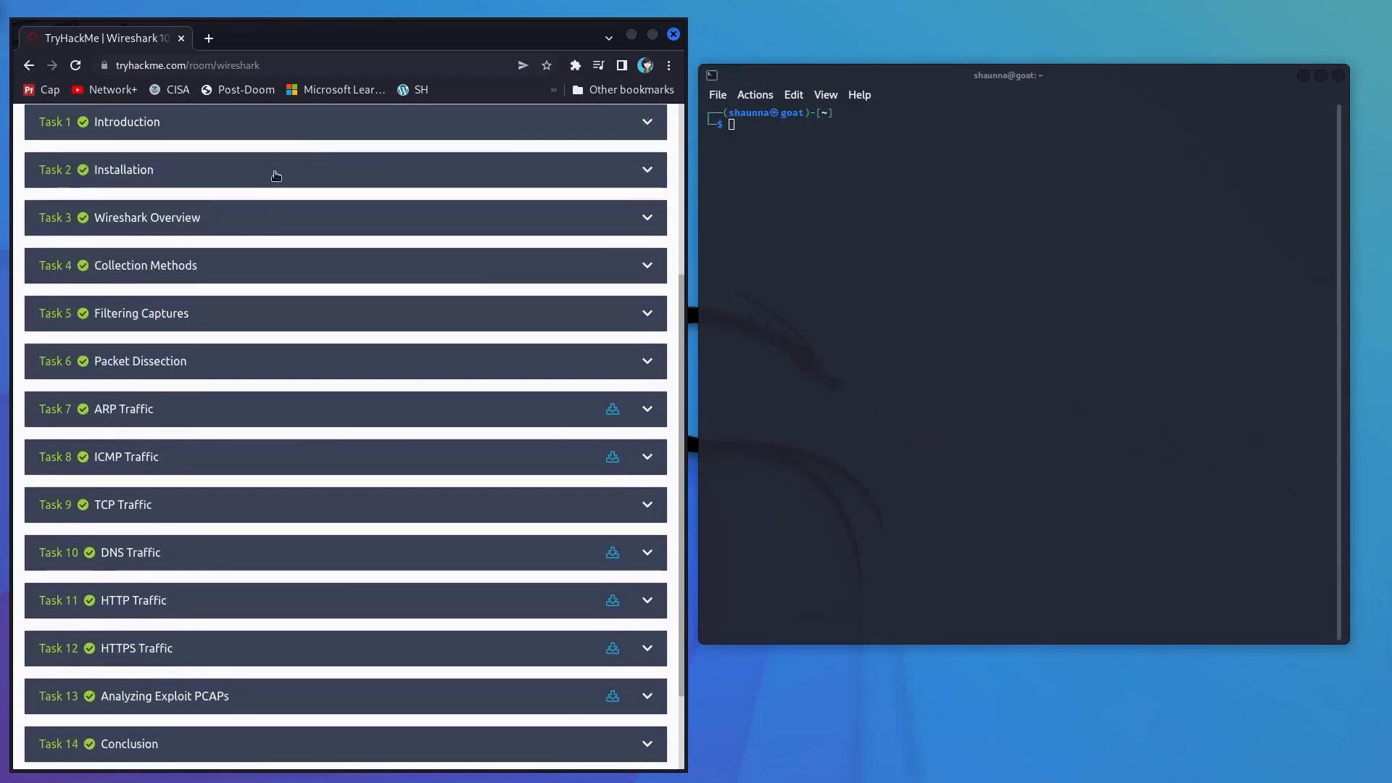
- Expand Task 6, Packet Dissection, and read through the OSI model and packet layer details to the end of the section
{"action": "left_click", "coordinate": [232, 362]}
{"action": "scroll", "coordinate": [269, 349], "scroll_direction": "down", "scroll_amount": 1}
{"action": "scroll", "coordinate": [298, 310], "scroll_direction": "down", "scroll_amount": 6}
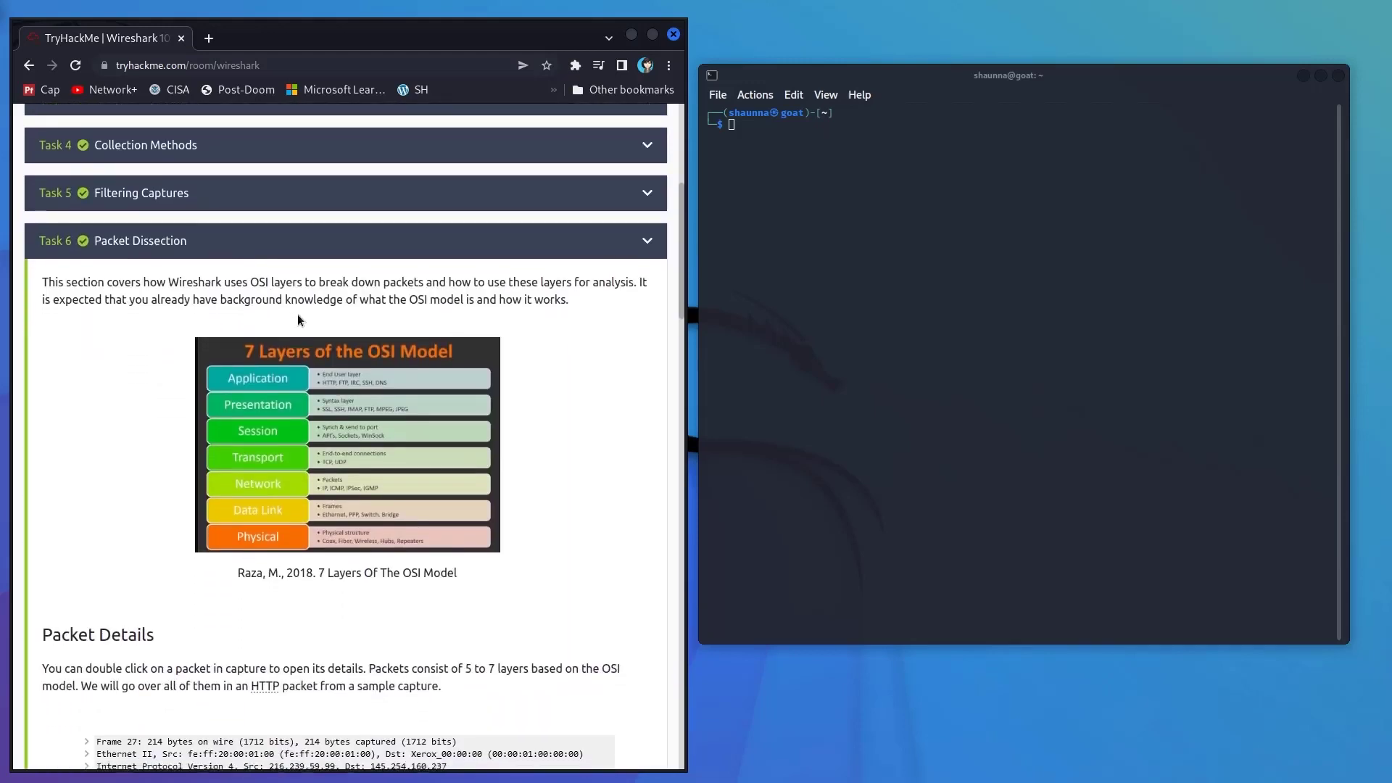
{"action": "scroll", "coordinate": [298, 310], "scroll_direction": "down", "scroll_amount": 4}
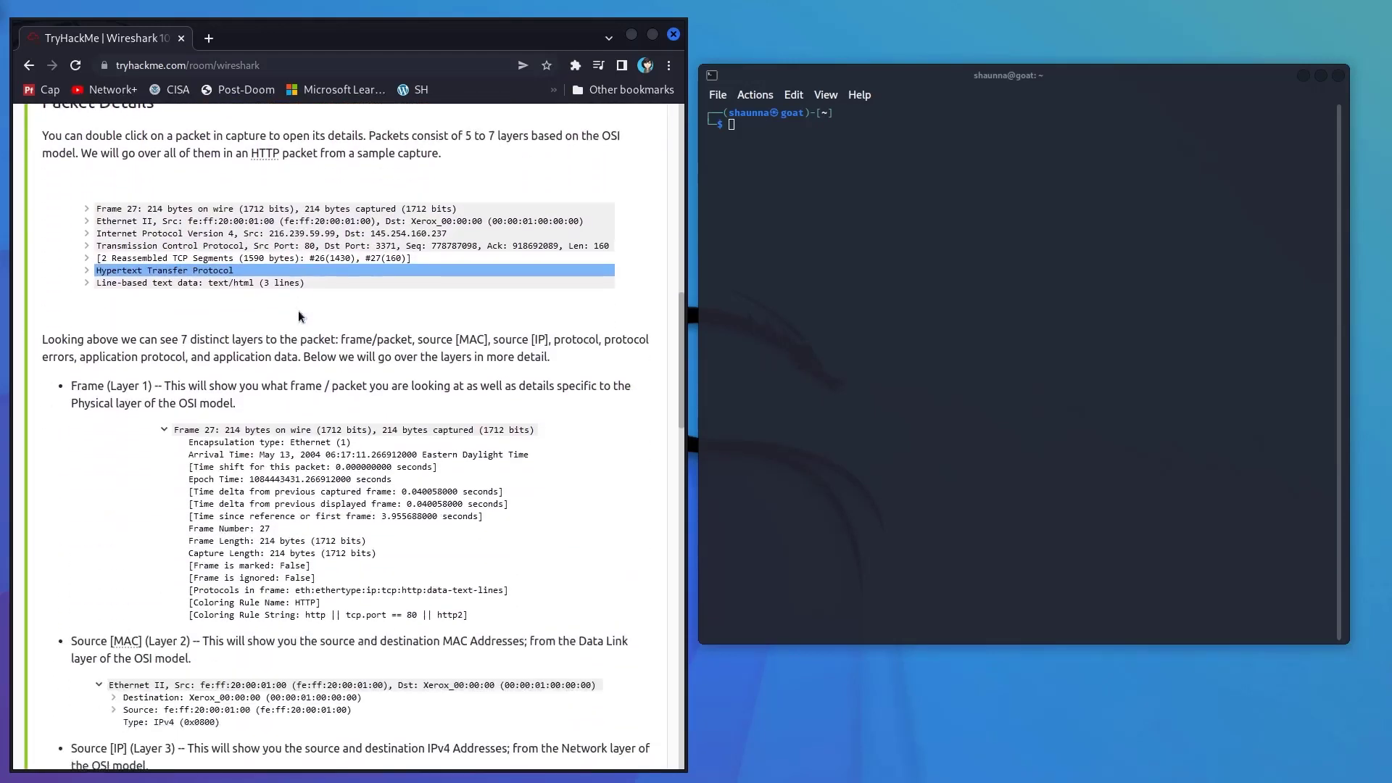
{"action": "scroll", "coordinate": [298, 315], "scroll_direction": "down", "scroll_amount": 9}
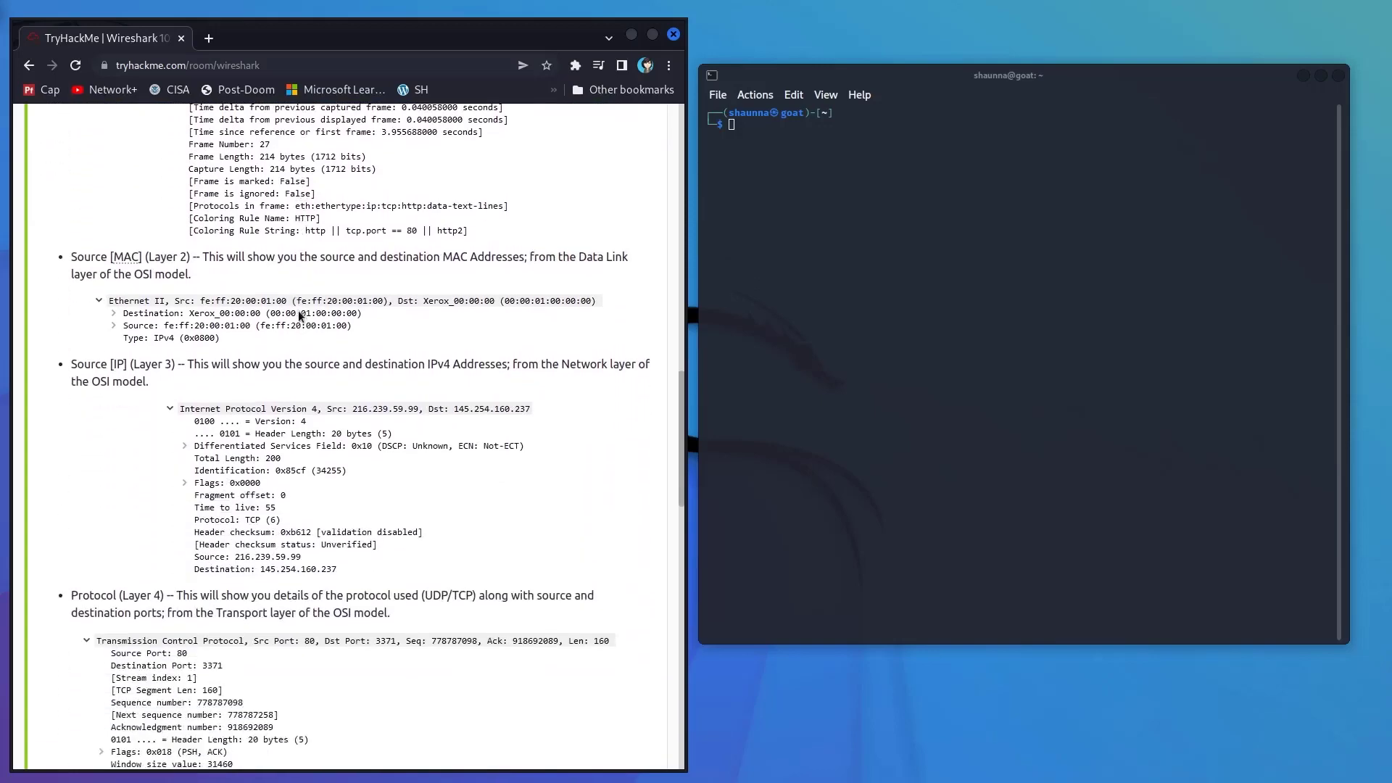
{"action": "scroll", "coordinate": [298, 310], "scroll_direction": "down", "scroll_amount": 11}
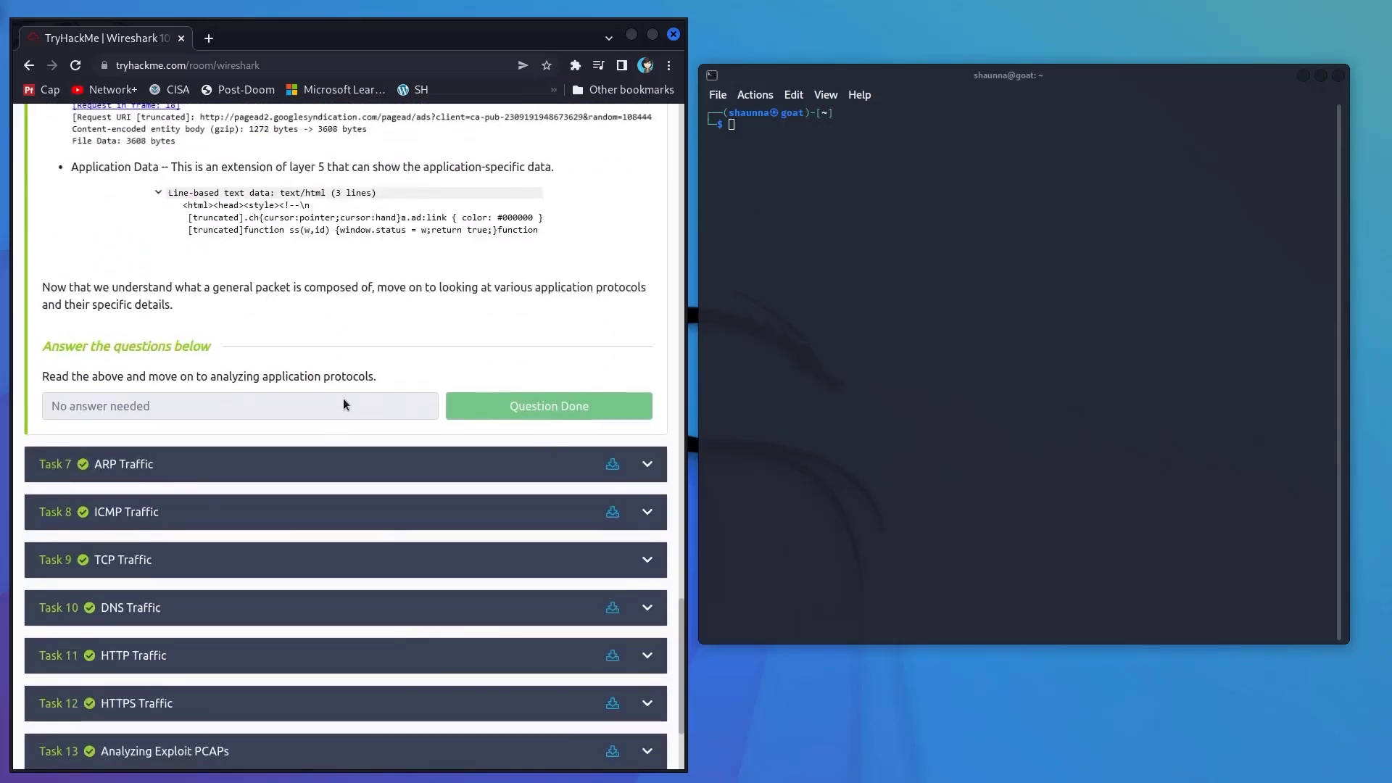
{"action": "scroll", "coordinate": [343, 404], "scroll_direction": "down", "scroll_amount": 2}
- Expand Task 7, ARP Traffic, and read its example captures, request and reply packet details, and practice questions
{"action": "left_click", "coordinate": [370, 358]}
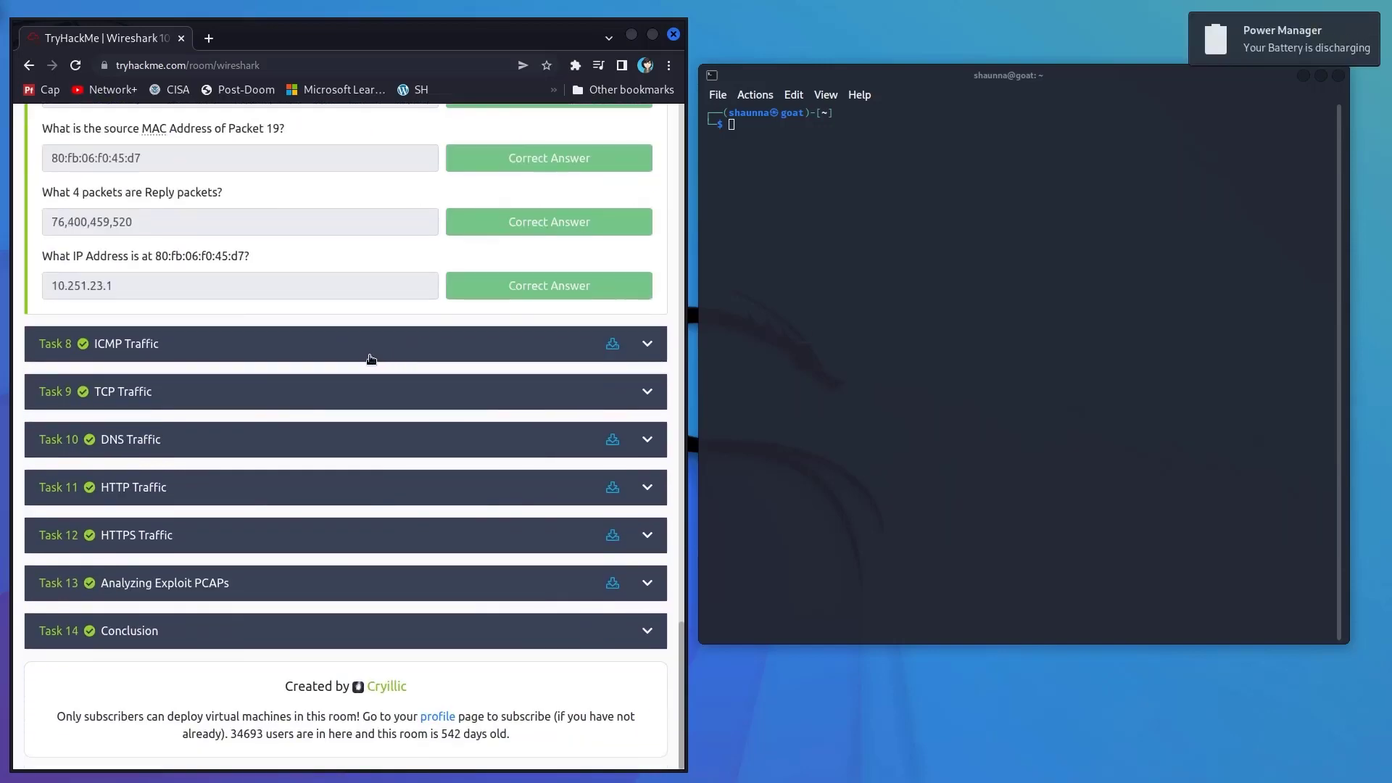
{"action": "scroll", "coordinate": [333, 316], "scroll_direction": "up", "scroll_amount": 8}
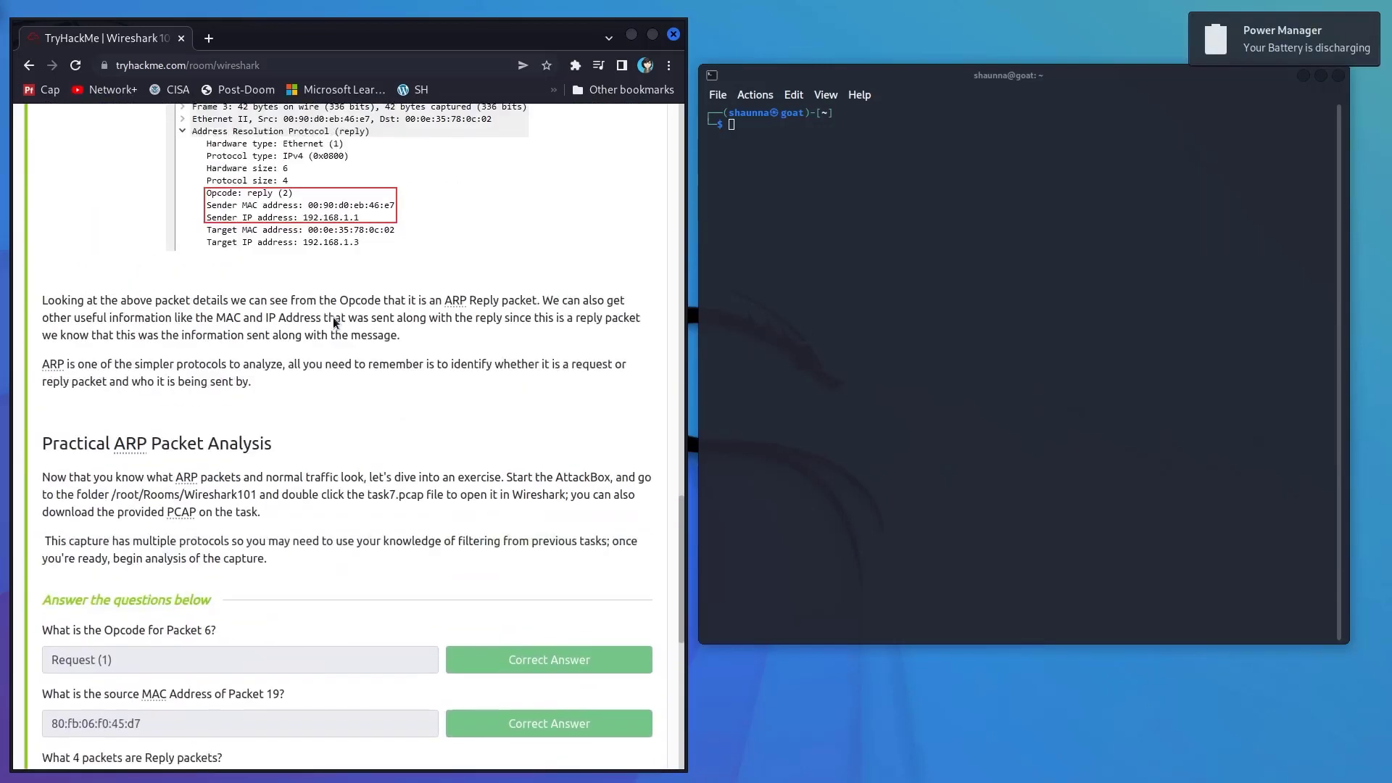
{"action": "scroll", "coordinate": [332, 316], "scroll_direction": "up", "scroll_amount": 7}
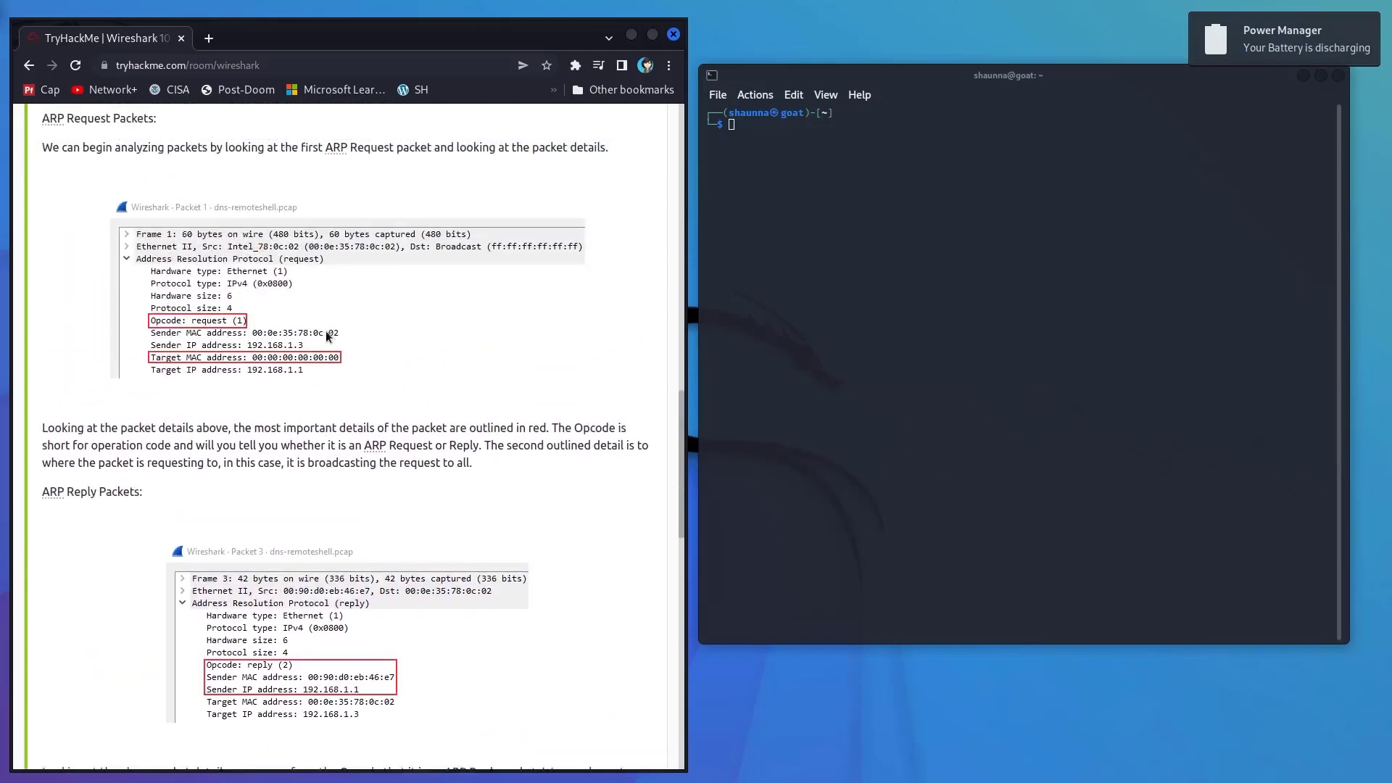
{"action": "scroll", "coordinate": [324, 331], "scroll_direction": "up", "scroll_amount": 8}
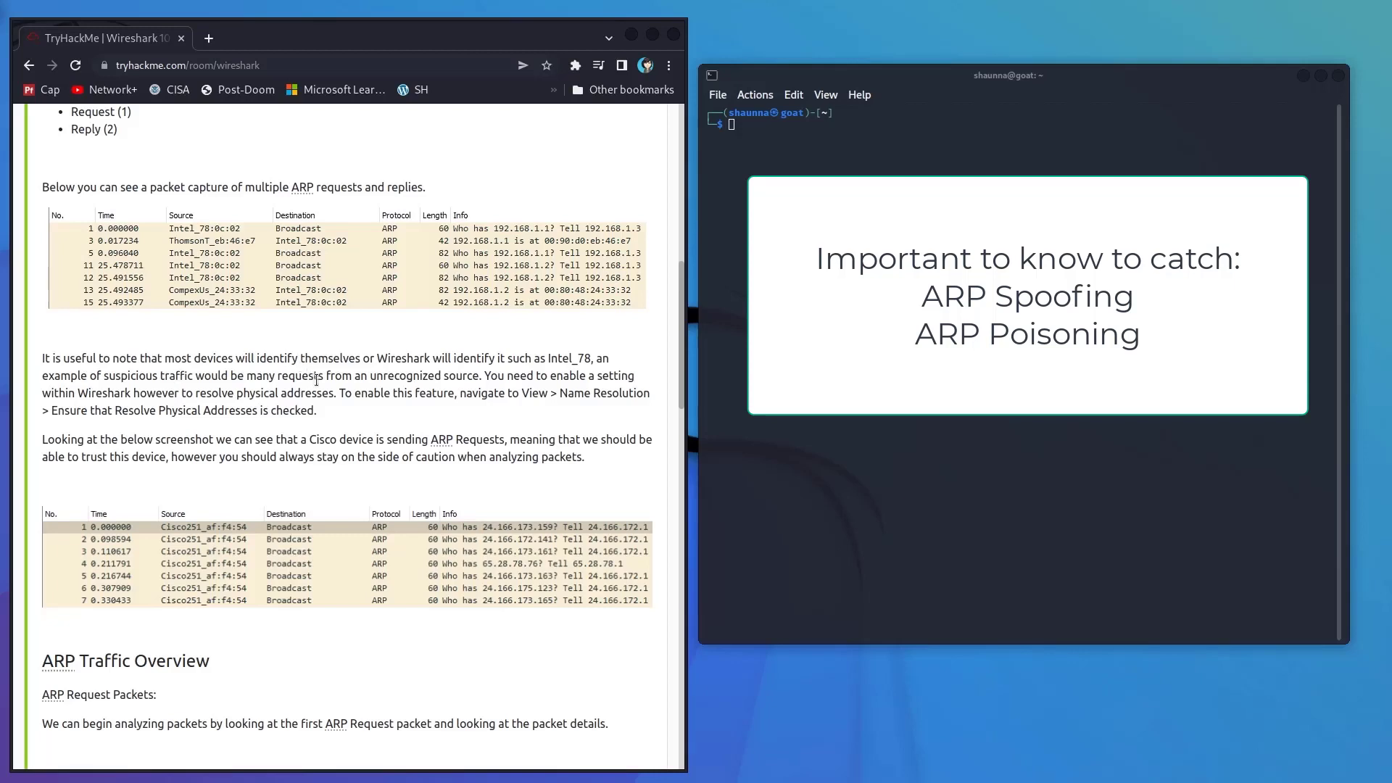
{"action": "scroll", "coordinate": [322, 379], "scroll_direction": "down", "scroll_amount": 3}
{"action": "scroll", "coordinate": [321, 379], "scroll_direction": "down", "scroll_amount": 20}
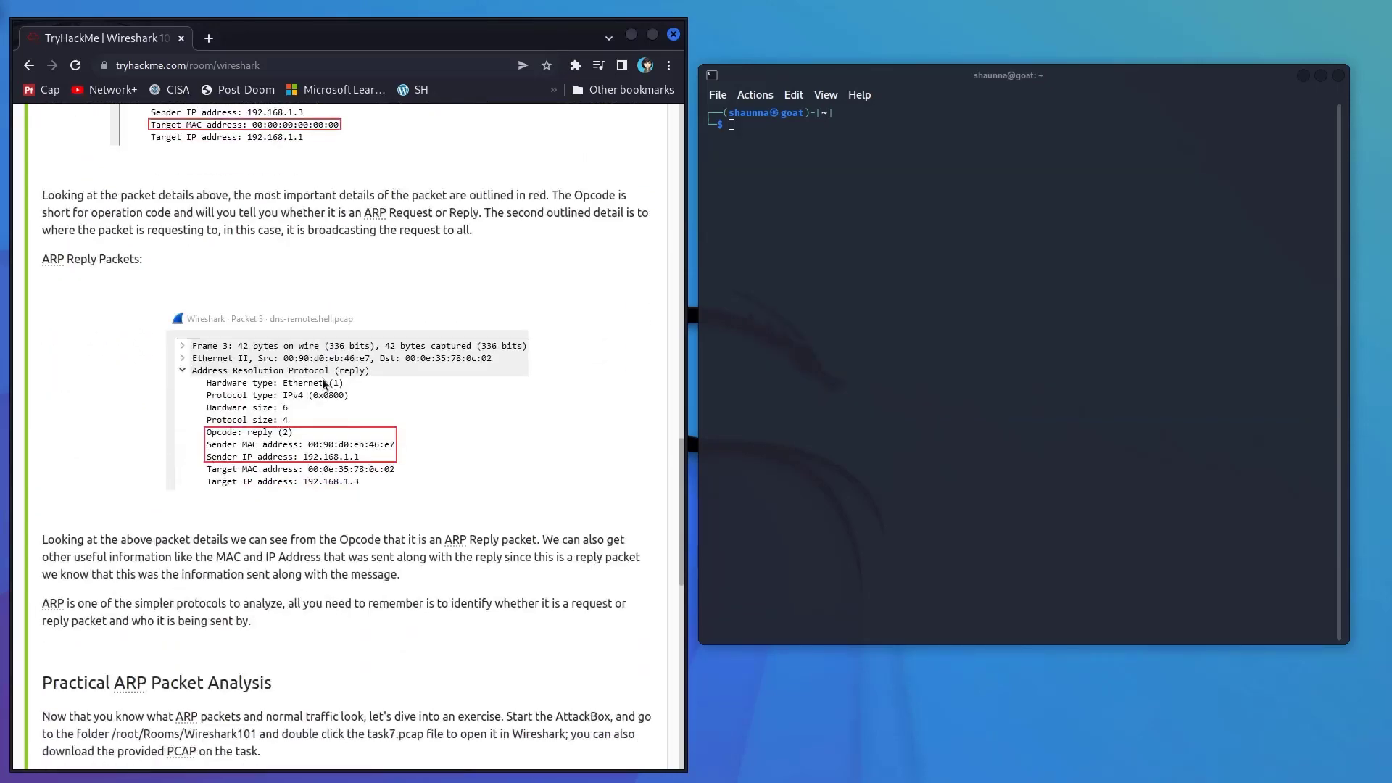
{"action": "scroll", "coordinate": [322, 383], "scroll_direction": "down", "scroll_amount": 4}
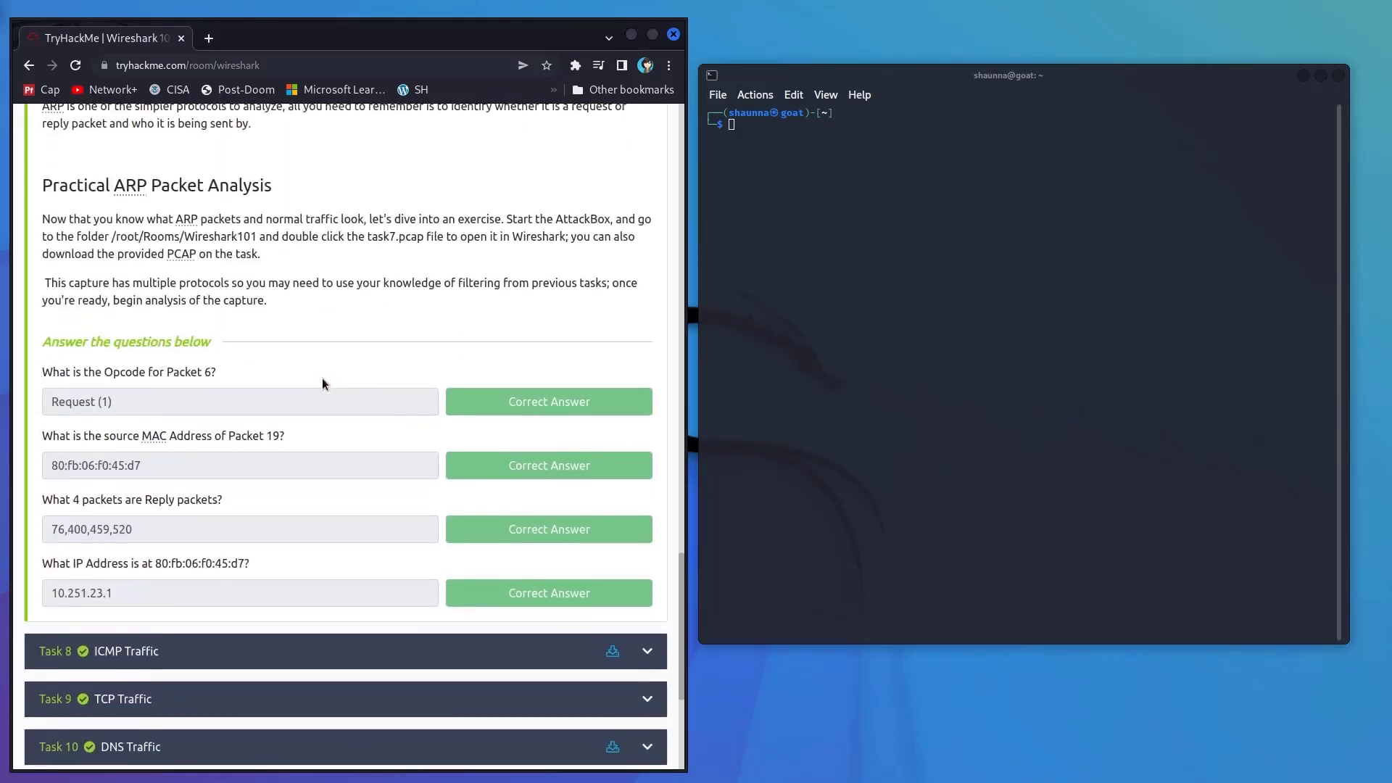
- Return to the ARP Overview section and download the Task 7 files
{"action": "scroll", "coordinate": [330, 380], "scroll_direction": "up", "scroll_amount": 3}
{"action": "scroll", "coordinate": [335, 377], "scroll_direction": "up", "scroll_amount": 15}
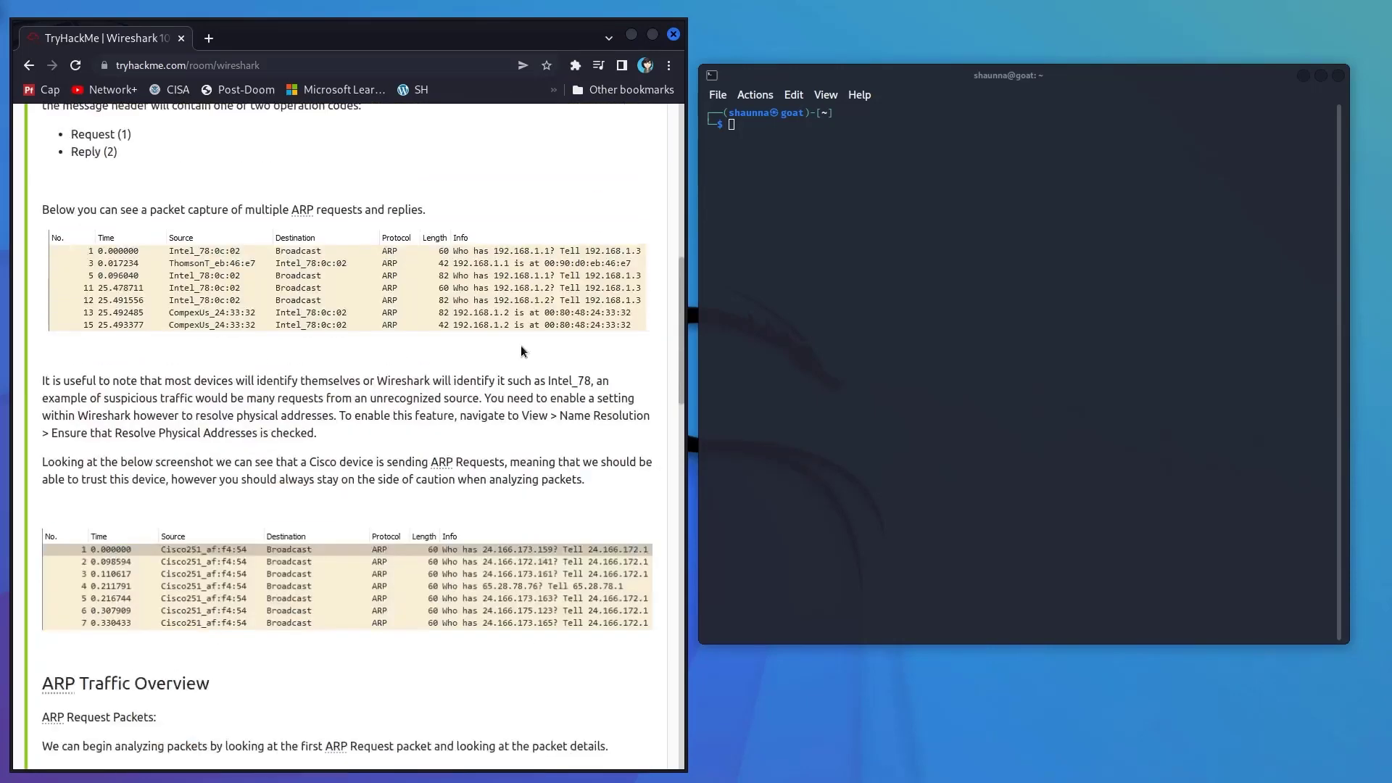
{"action": "scroll", "coordinate": [594, 276], "scroll_direction": "up", "scroll_amount": 2}
{"action": "scroll", "coordinate": [580, 290], "scroll_direction": "down", "scroll_amount": 3}
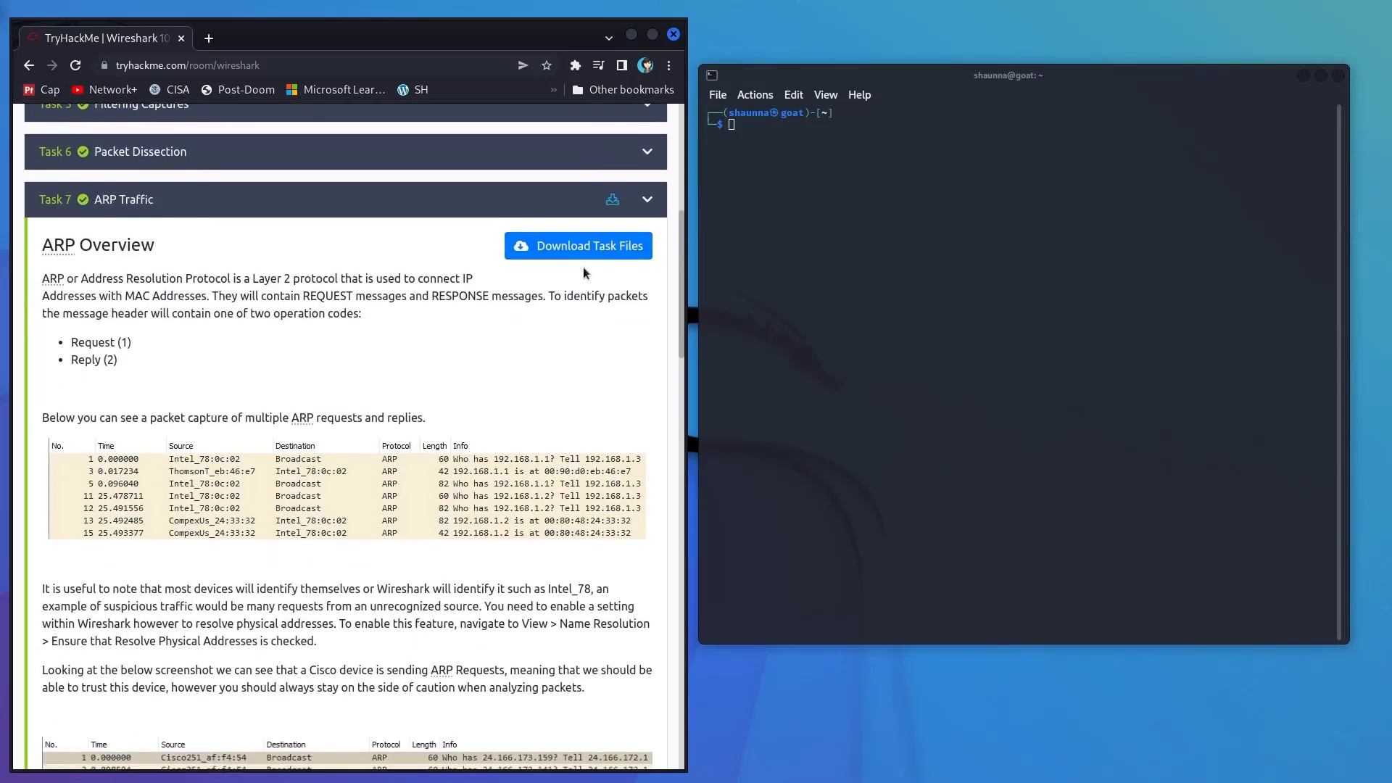
{"action": "left_click", "coordinate": [582, 247]}
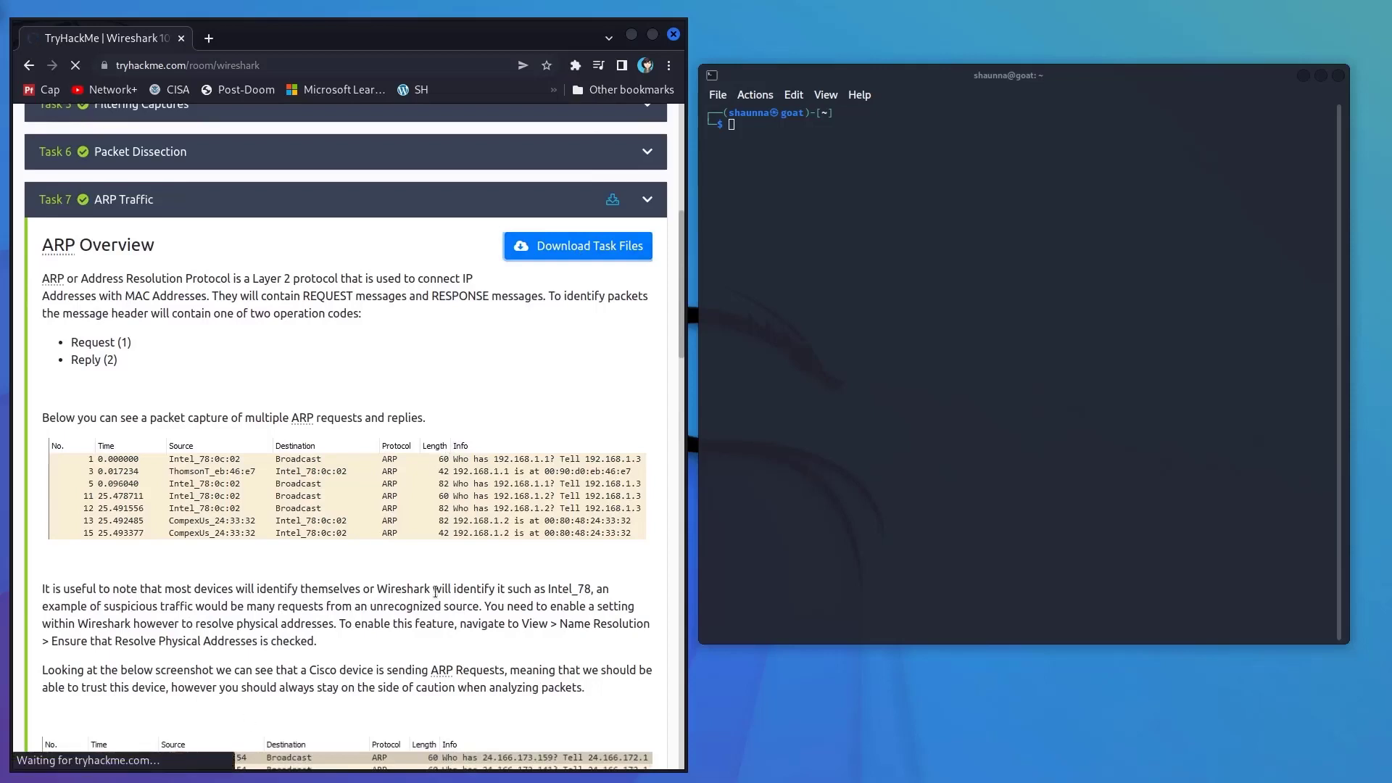
- Switch to the terminal and launch Wireshark with the wireshark command
{"action": "left_click", "coordinate": [777, 161]}
{"action": "type", "text": "wires"}
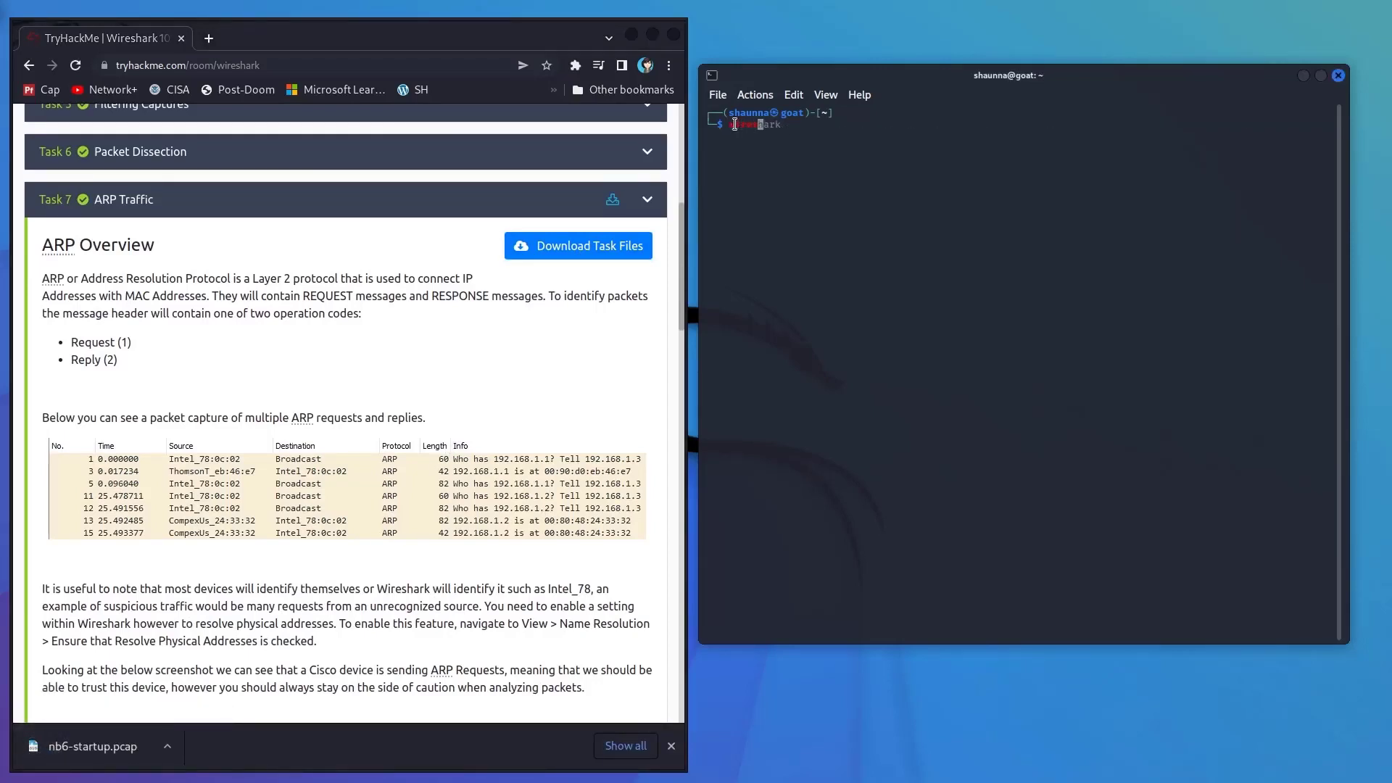
{"action": "type", "text": "hark"}
{"action": "key", "text": "Return"}
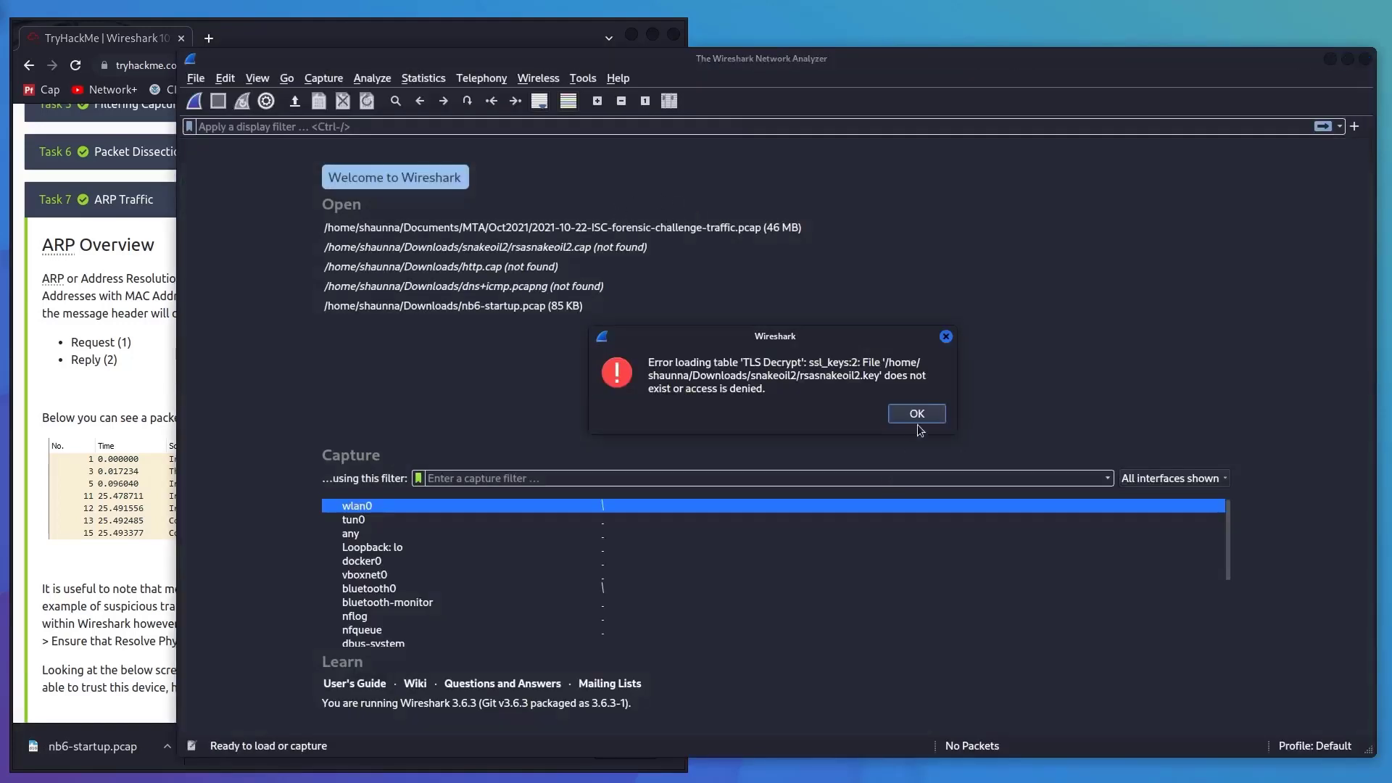
- Dismiss the TLS Decrypt error and narrow and raise the Wireshark window so more of the task page shows beside it
{"action": "left_click", "coordinate": [916, 415]}
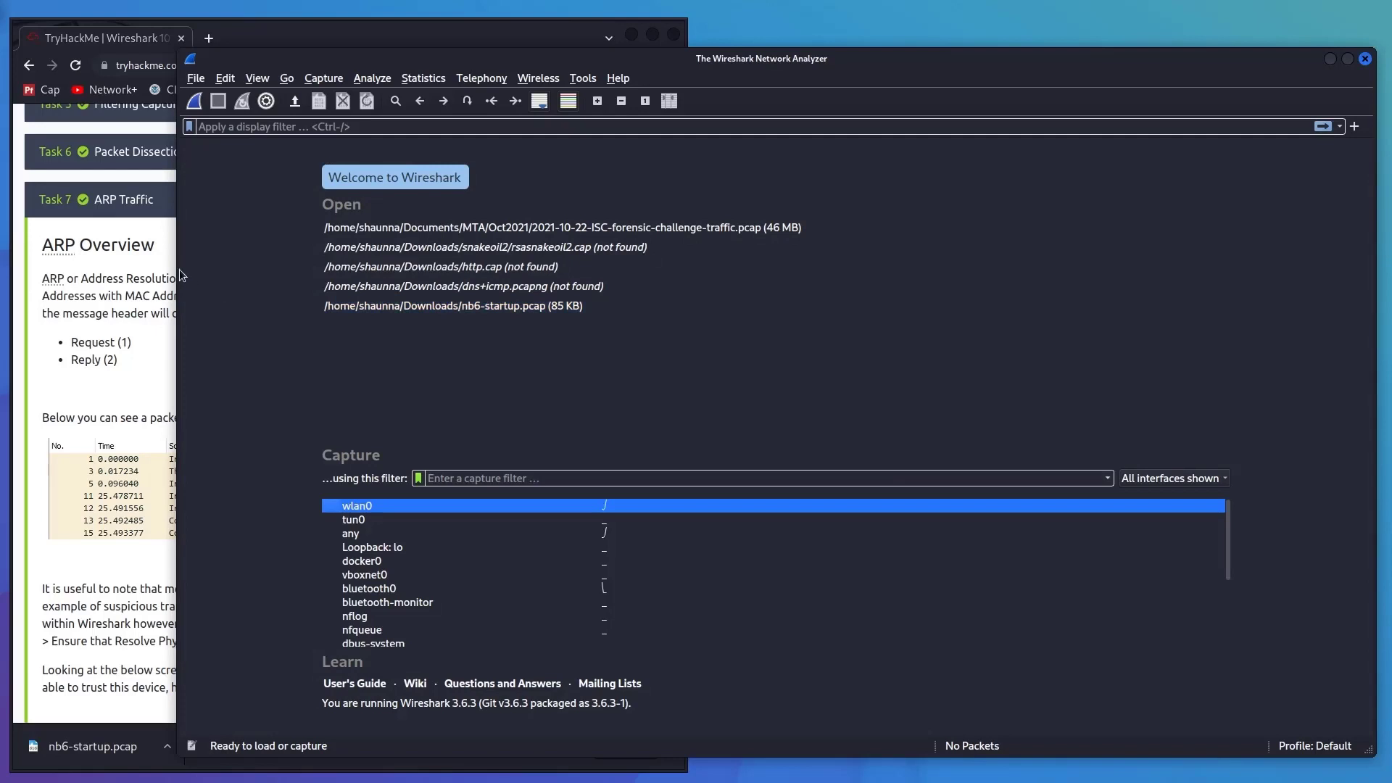
{"action": "left_click_drag", "start_coordinate": [180, 269], "coordinate": [591, 279]}
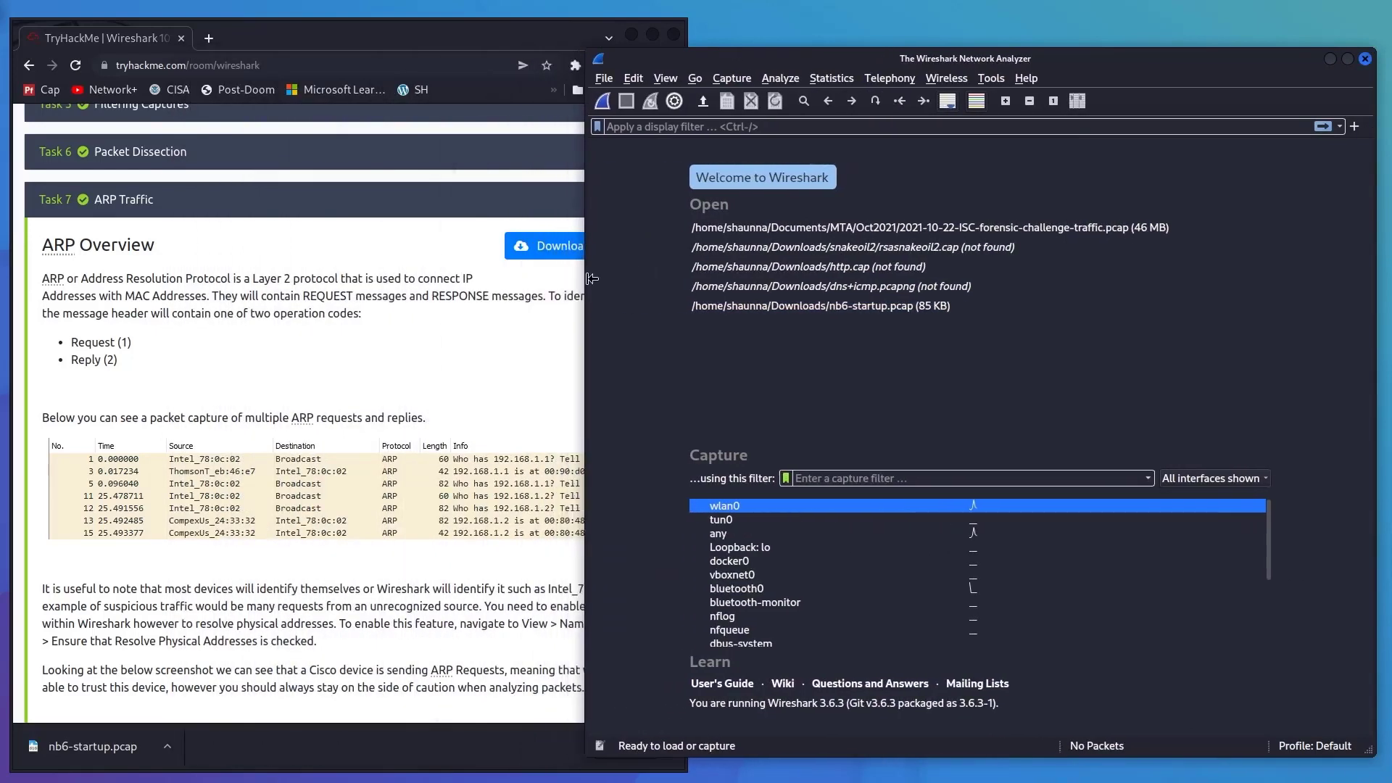
{"action": "left_click_drag", "start_coordinate": [795, 55], "coordinate": [796, 28]}
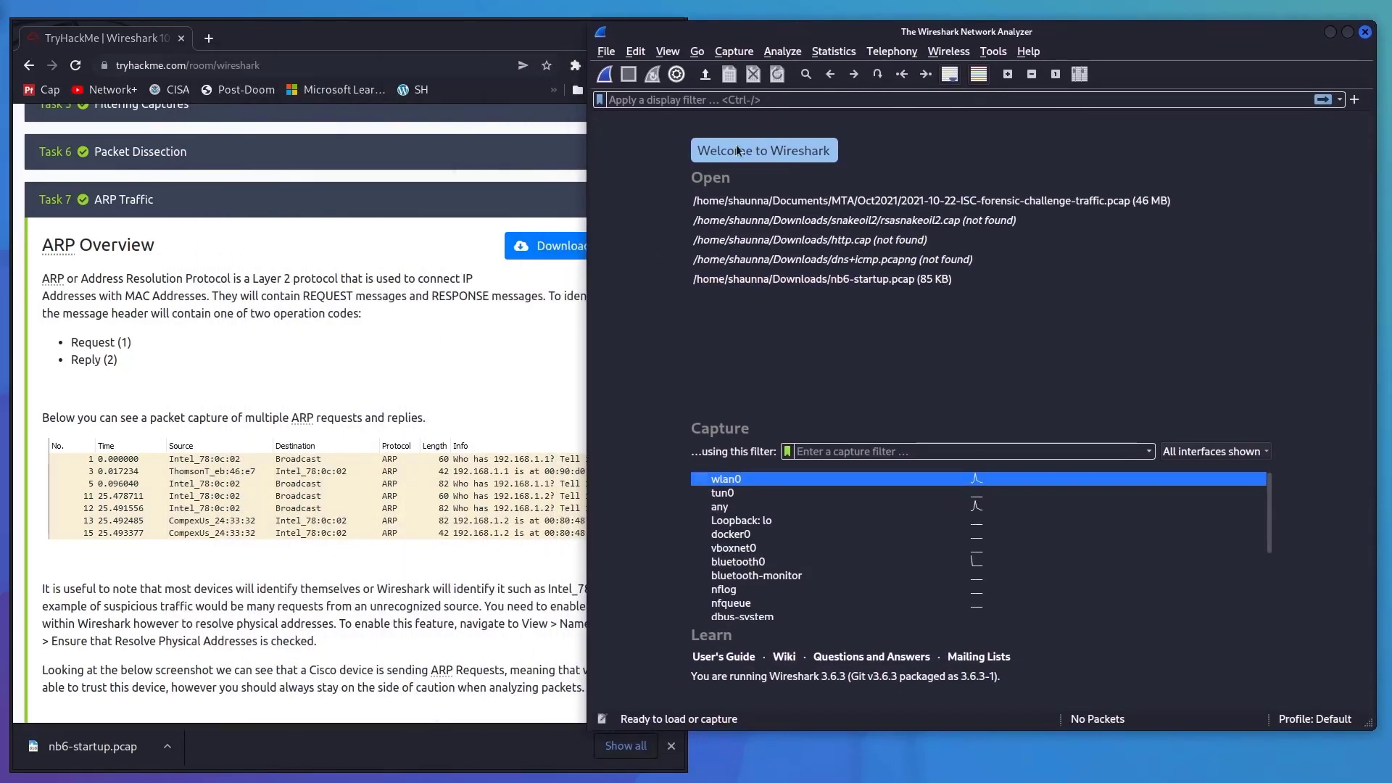
- Start opening a capture file, browse to the Downloads folder, and restrict the file type to Wireshark/tcpdump pcap
{"action": "left_click", "coordinate": [607, 52]}
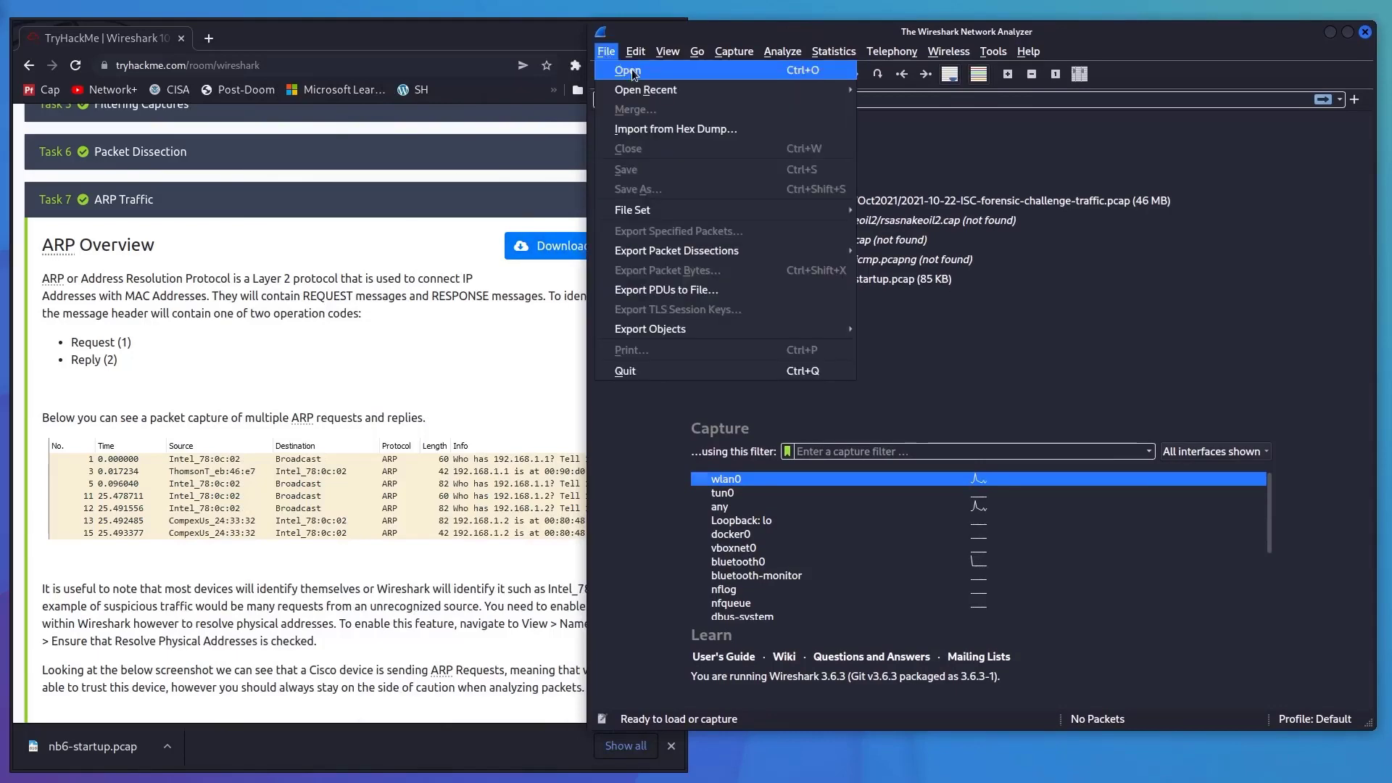
{"action": "left_click", "coordinate": [630, 71]}
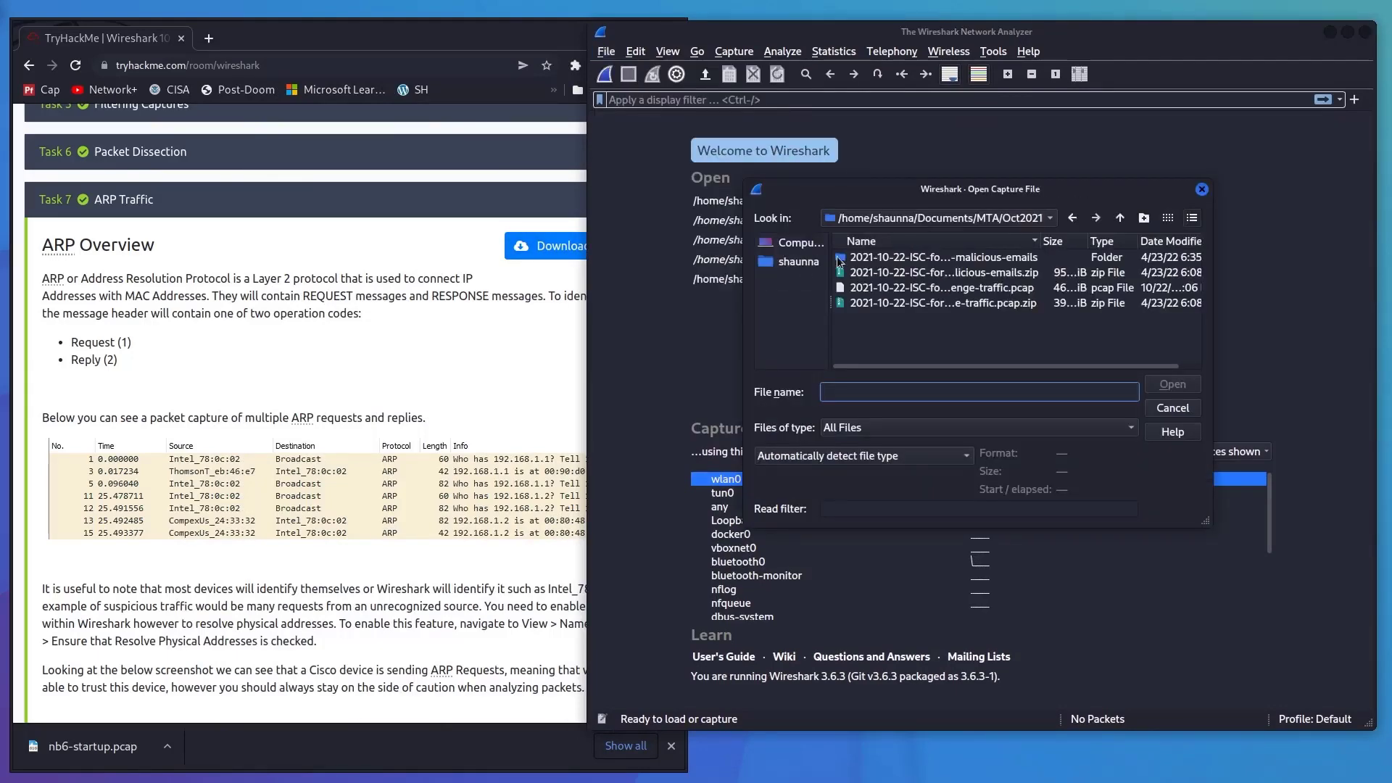
{"action": "left_click", "coordinate": [798, 263]}
{"action": "double_click", "coordinate": [871, 287]}
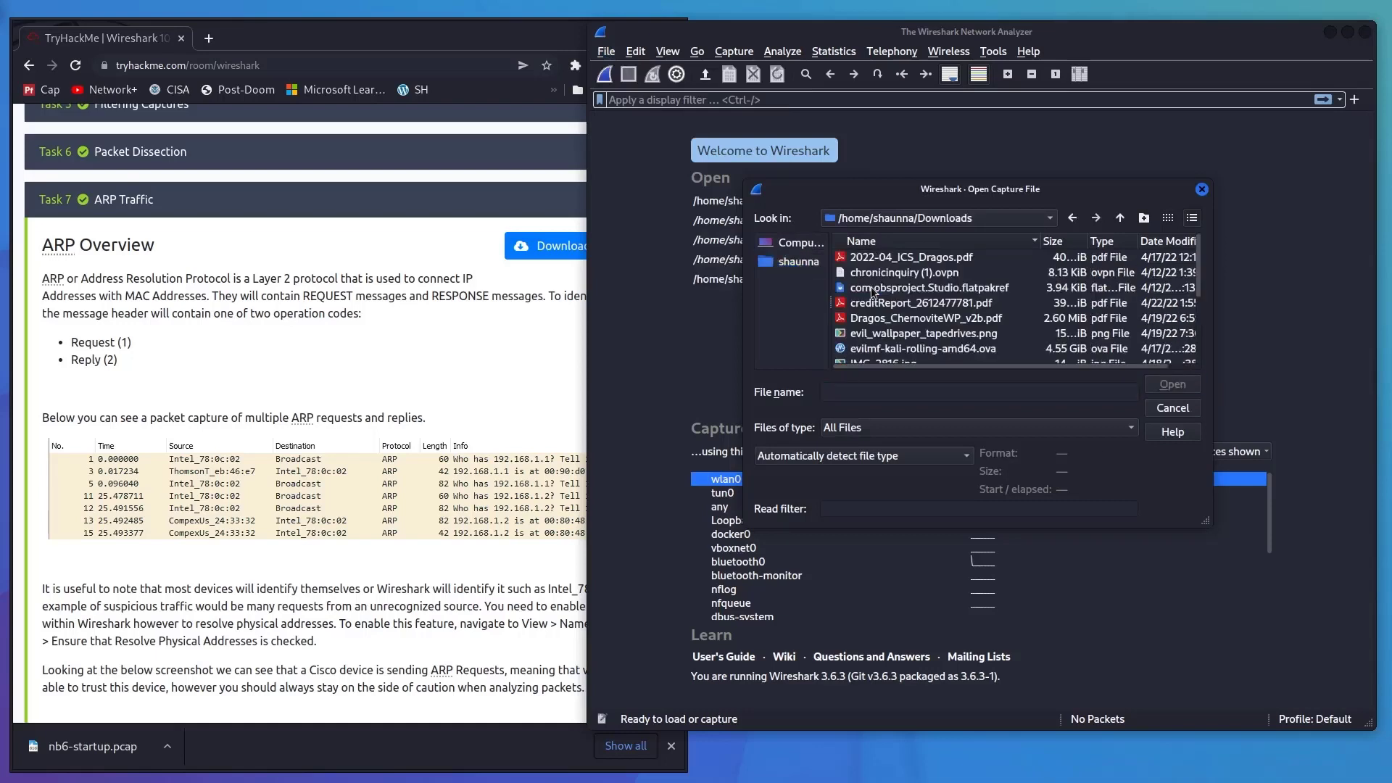
{"action": "left_click", "coordinate": [1119, 429]}
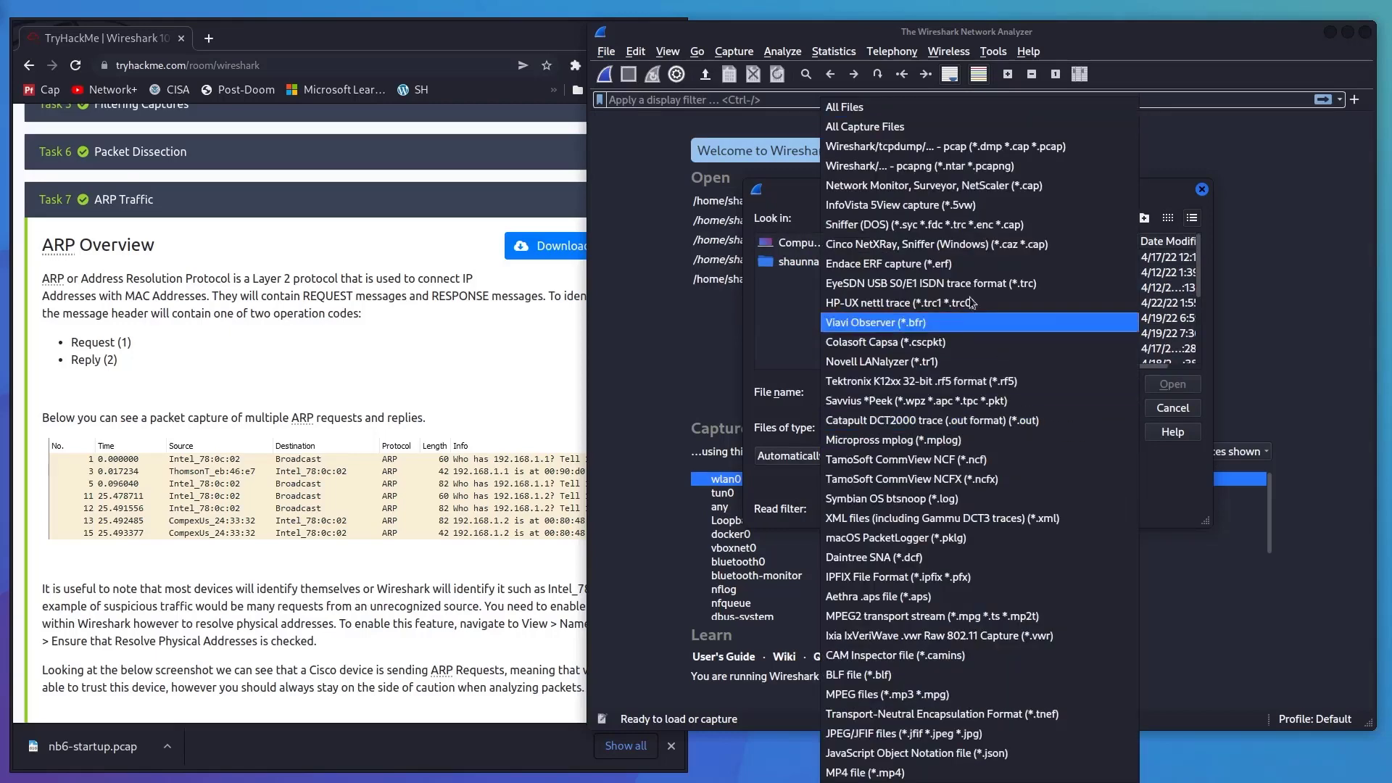
{"action": "left_click", "coordinate": [967, 150]}
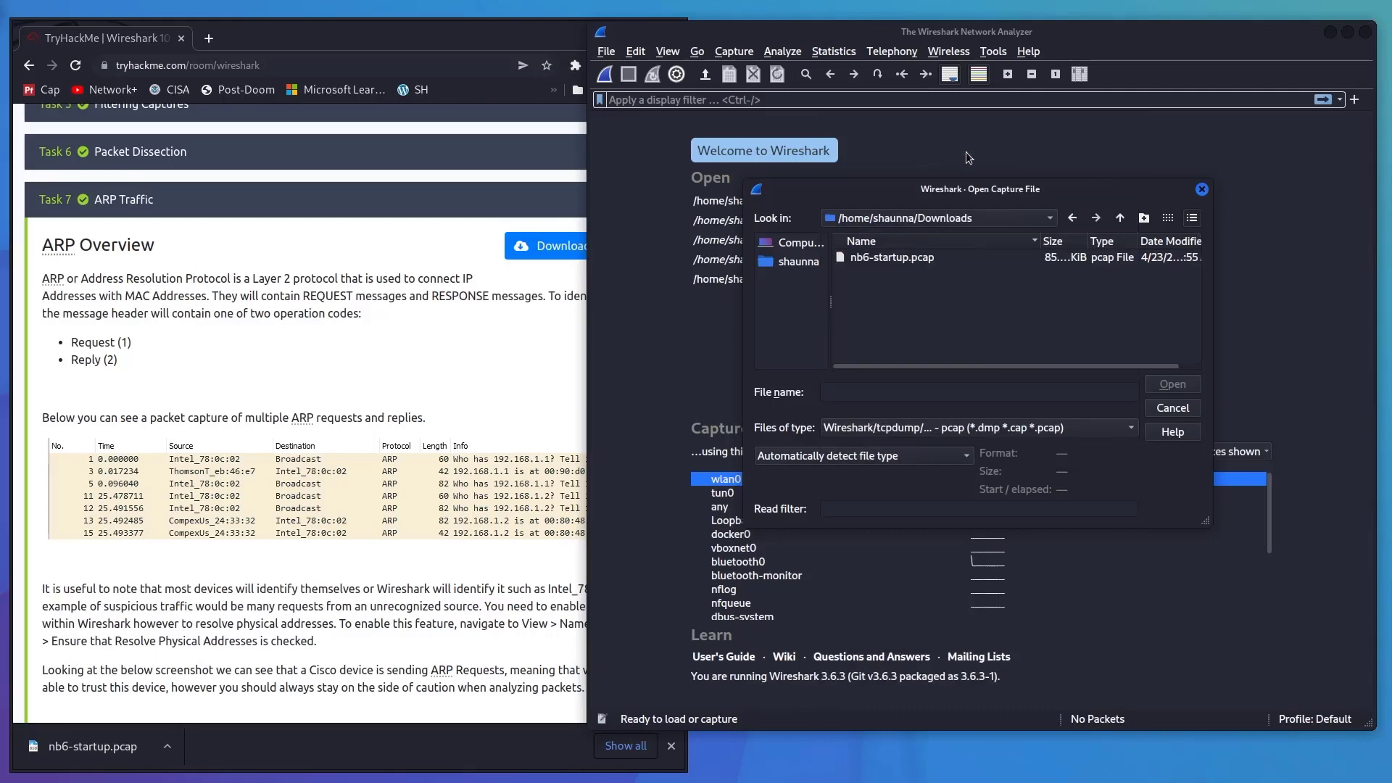
- Open nb6-startup.pcap and enlarge the packet list pane to show more packets
{"action": "left_click", "coordinate": [898, 259]}
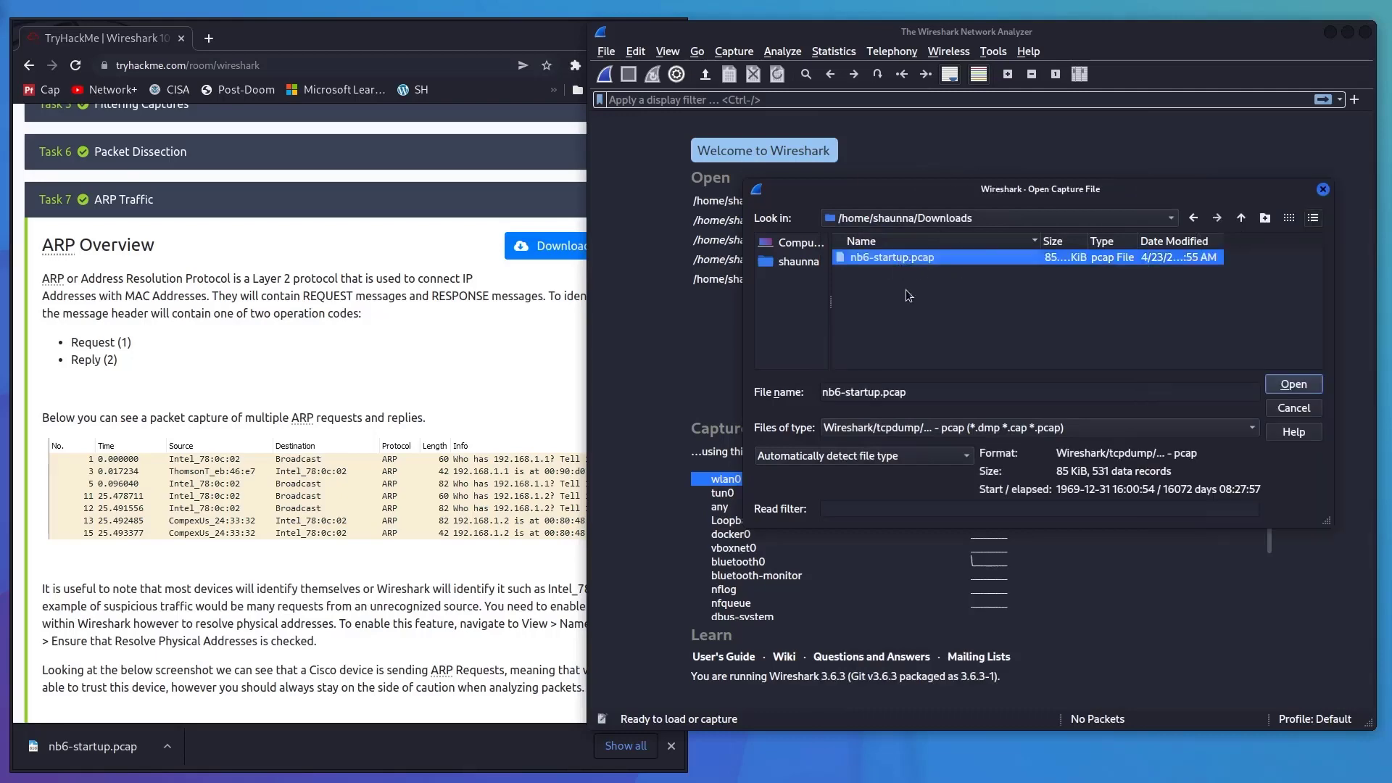
{"action": "left_click", "coordinate": [1298, 385]}
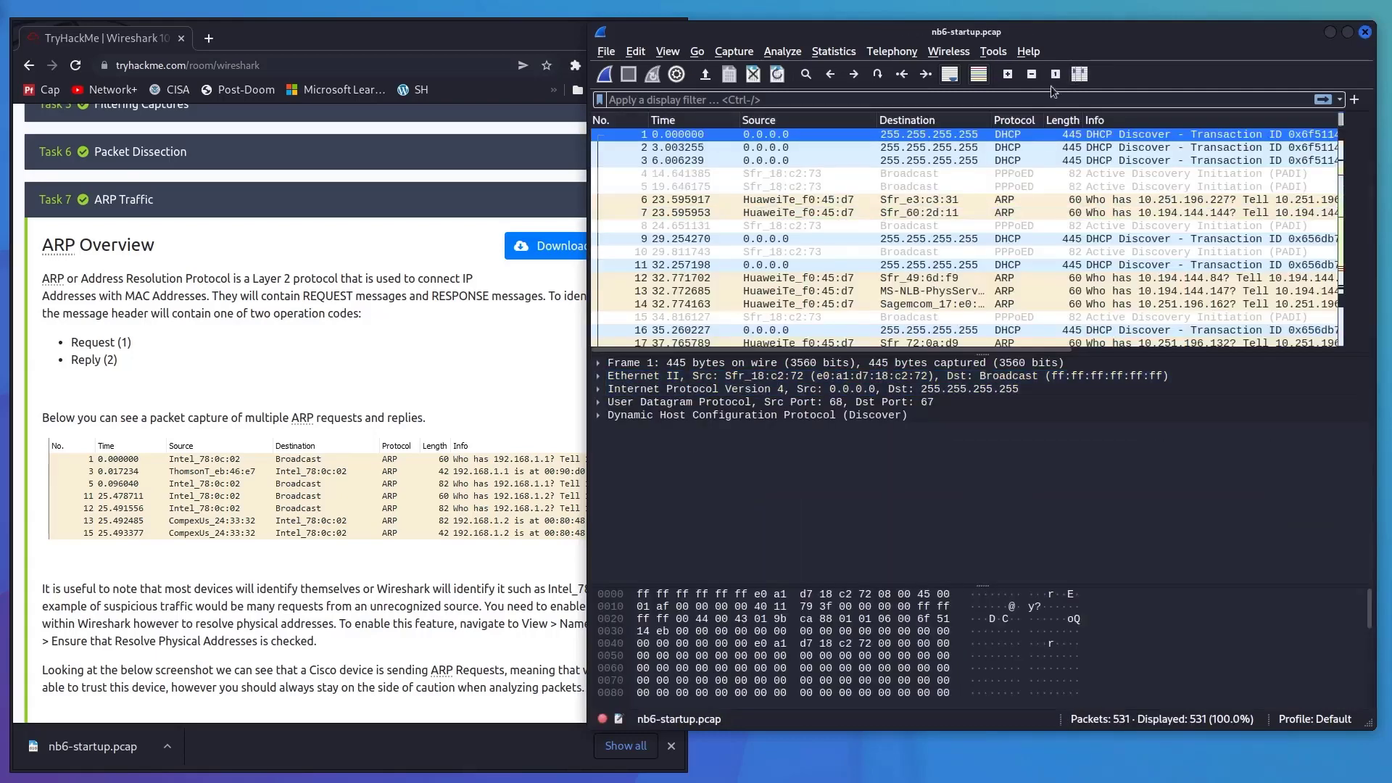
{"action": "left_click", "coordinate": [980, 416]}
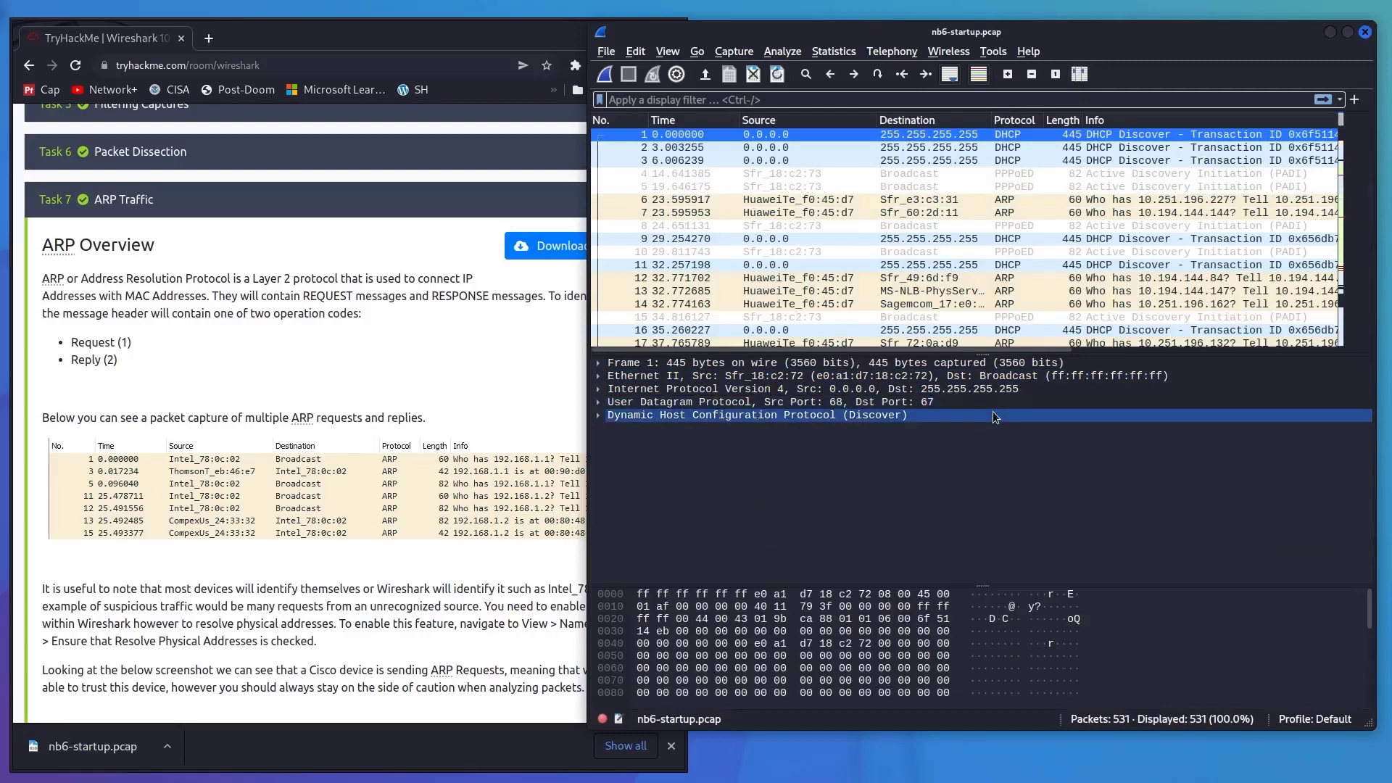
{"action": "left_click_drag", "start_coordinate": [982, 355], "coordinate": [998, 413]}
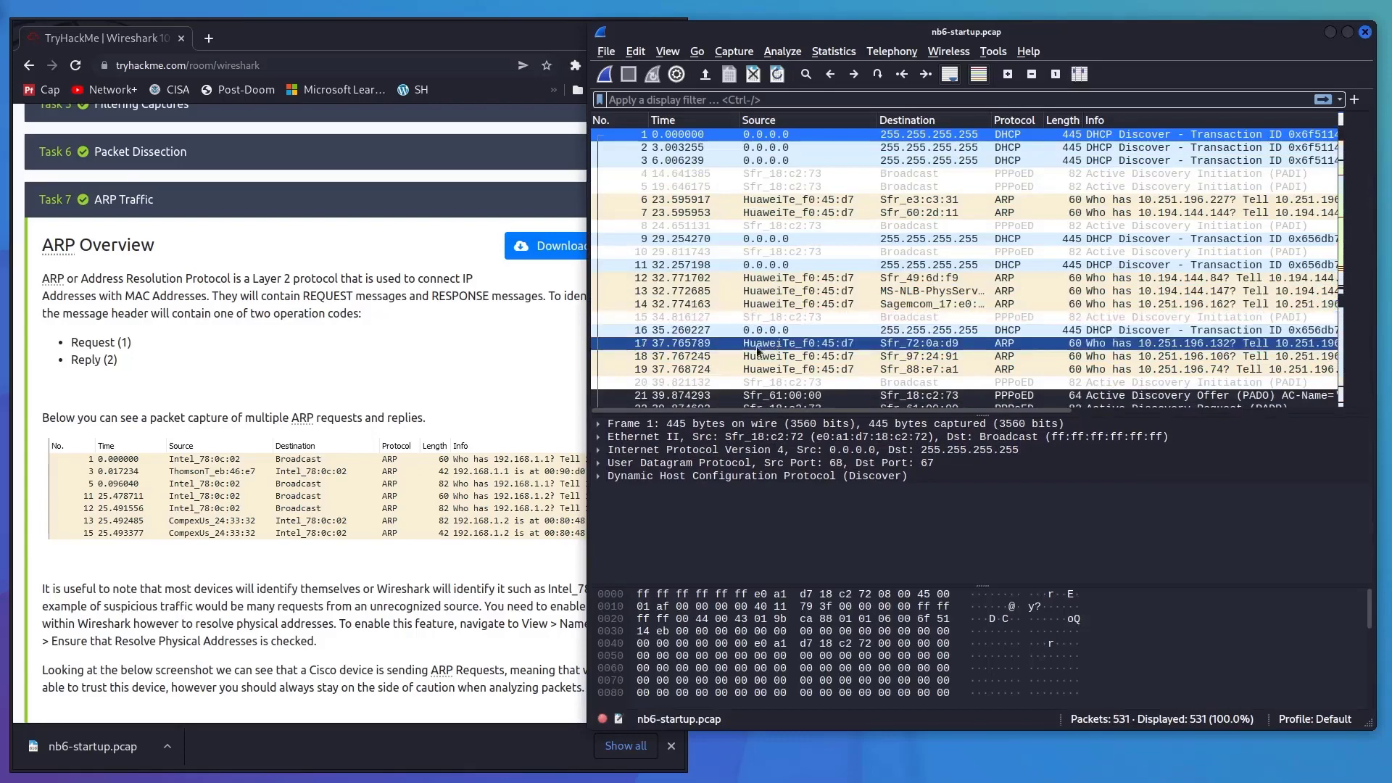
- Go to the Task 7 practice questions on the TryHackMe page and highlight the word Opcode in the Packet 6 question
{"action": "left_click", "coordinate": [306, 380]}
{"action": "scroll", "coordinate": [306, 380], "scroll_direction": "down", "scroll_amount": 5}
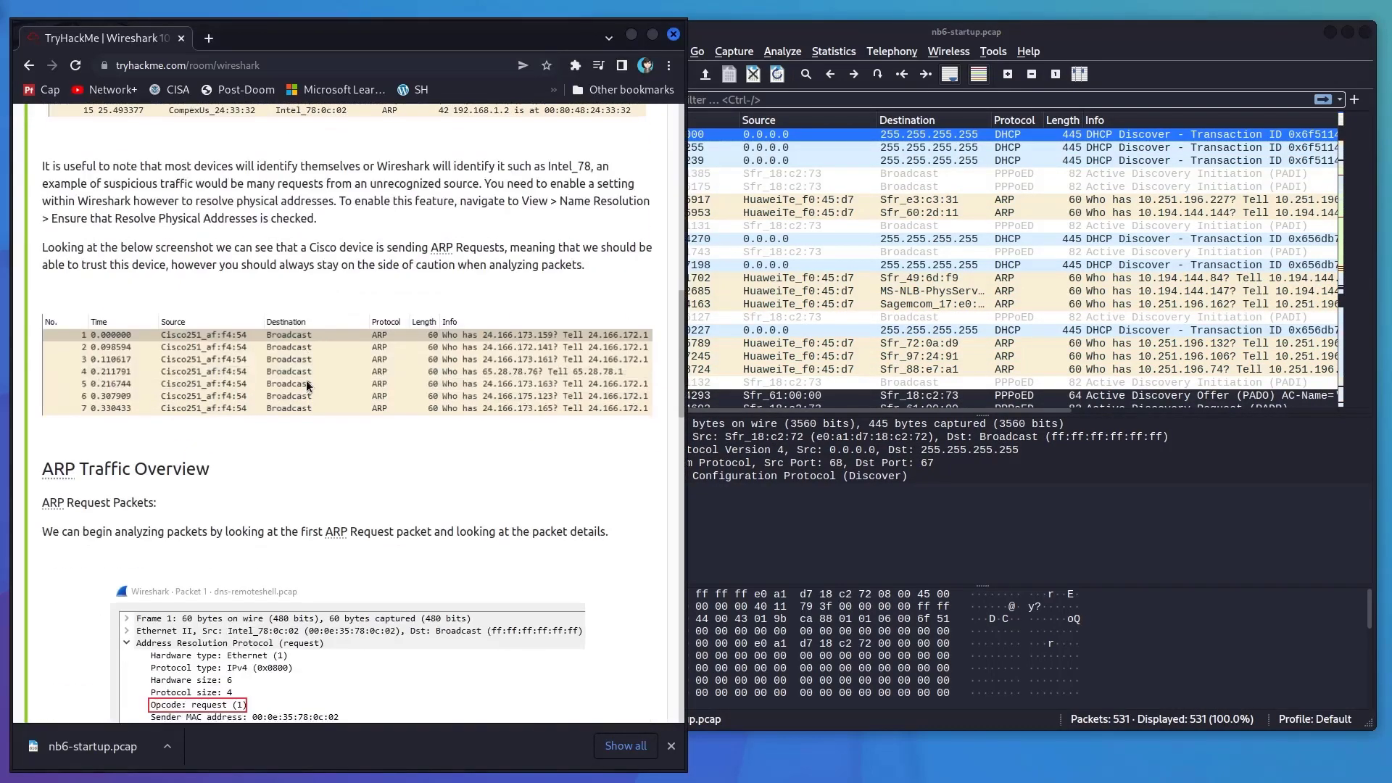
{"action": "scroll", "coordinate": [308, 377], "scroll_direction": "down", "scroll_amount": 13}
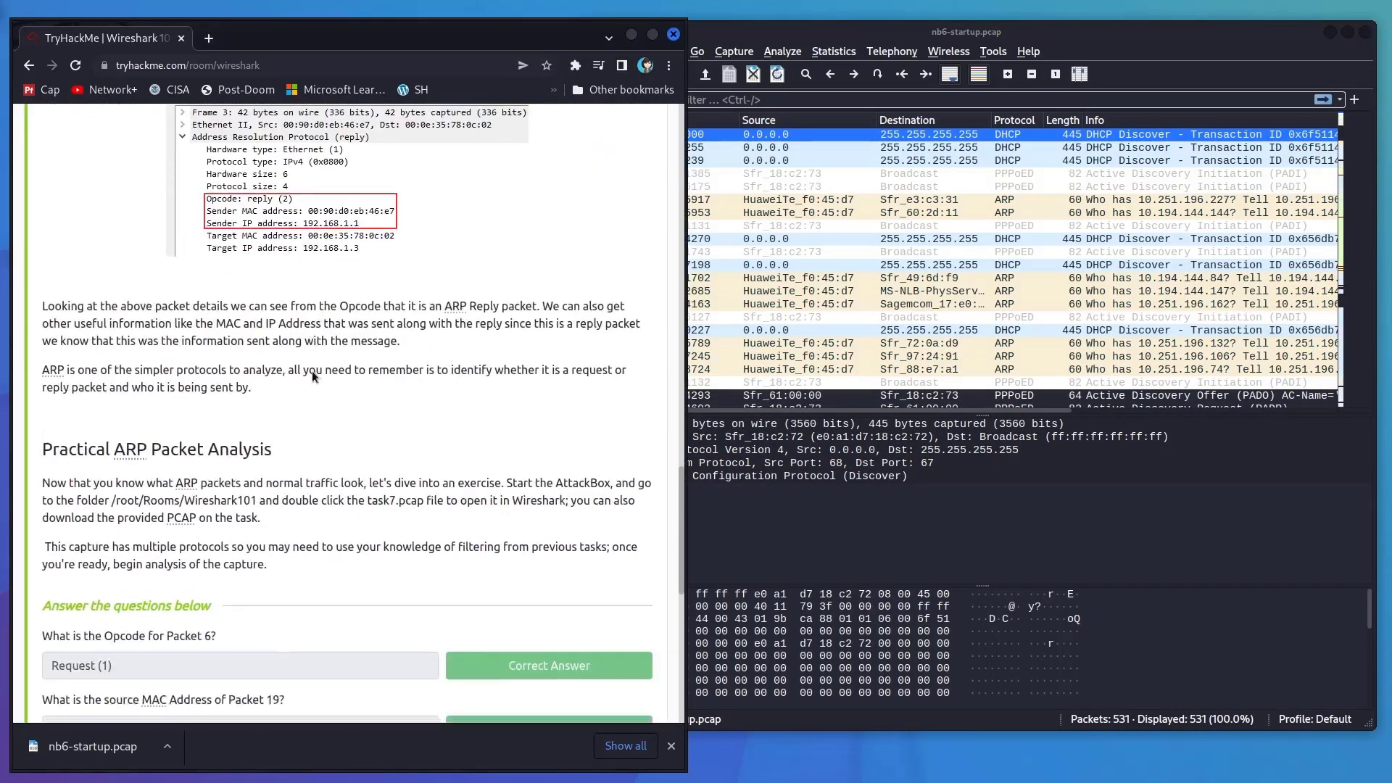
{"action": "scroll", "coordinate": [312, 374], "scroll_direction": "down", "scroll_amount": 5}
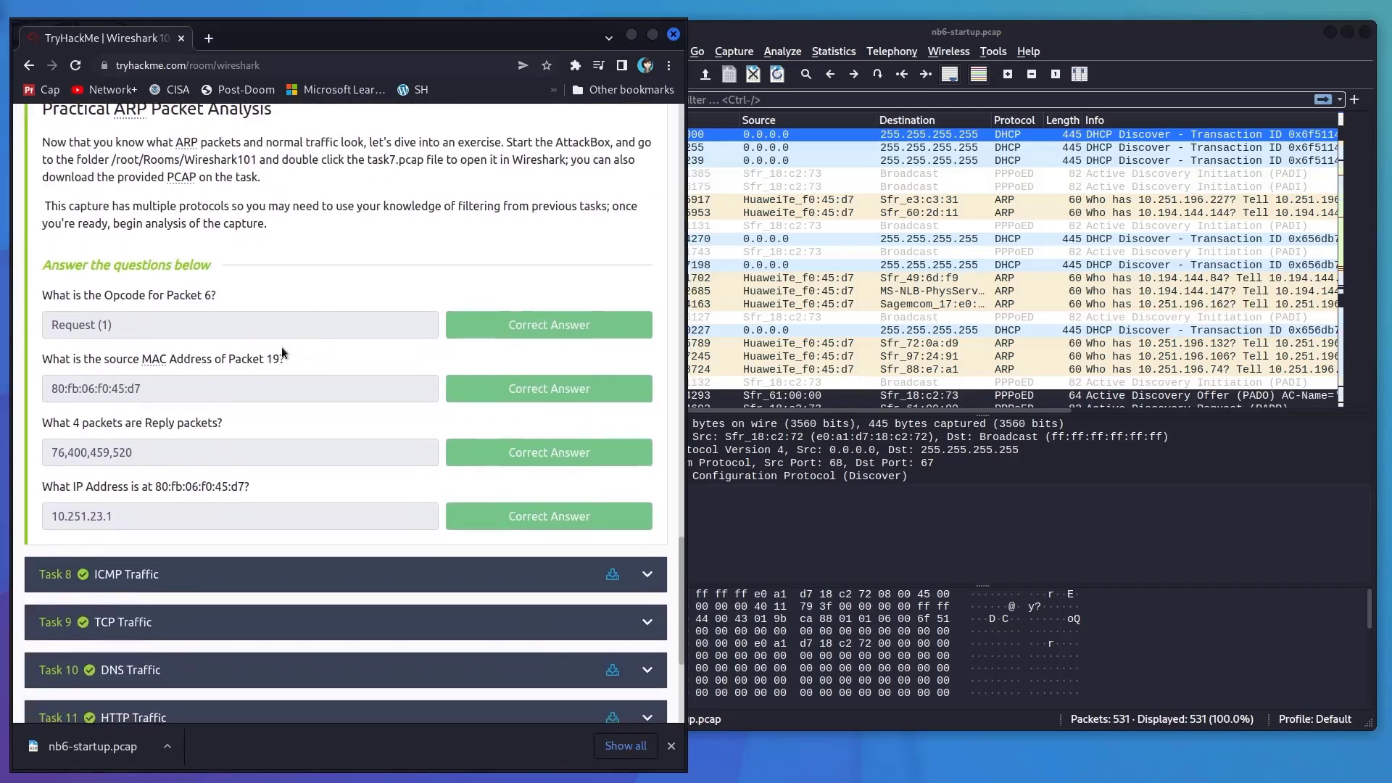
{"action": "left_click_drag", "start_coordinate": [105, 295], "coordinate": [147, 296]}
- Select packet 6, expand its Ethernet II and Address Resolution Protocol details, and select the Opcode field
{"action": "left_click", "coordinate": [885, 293]}
{"action": "left_click", "coordinate": [881, 280]}
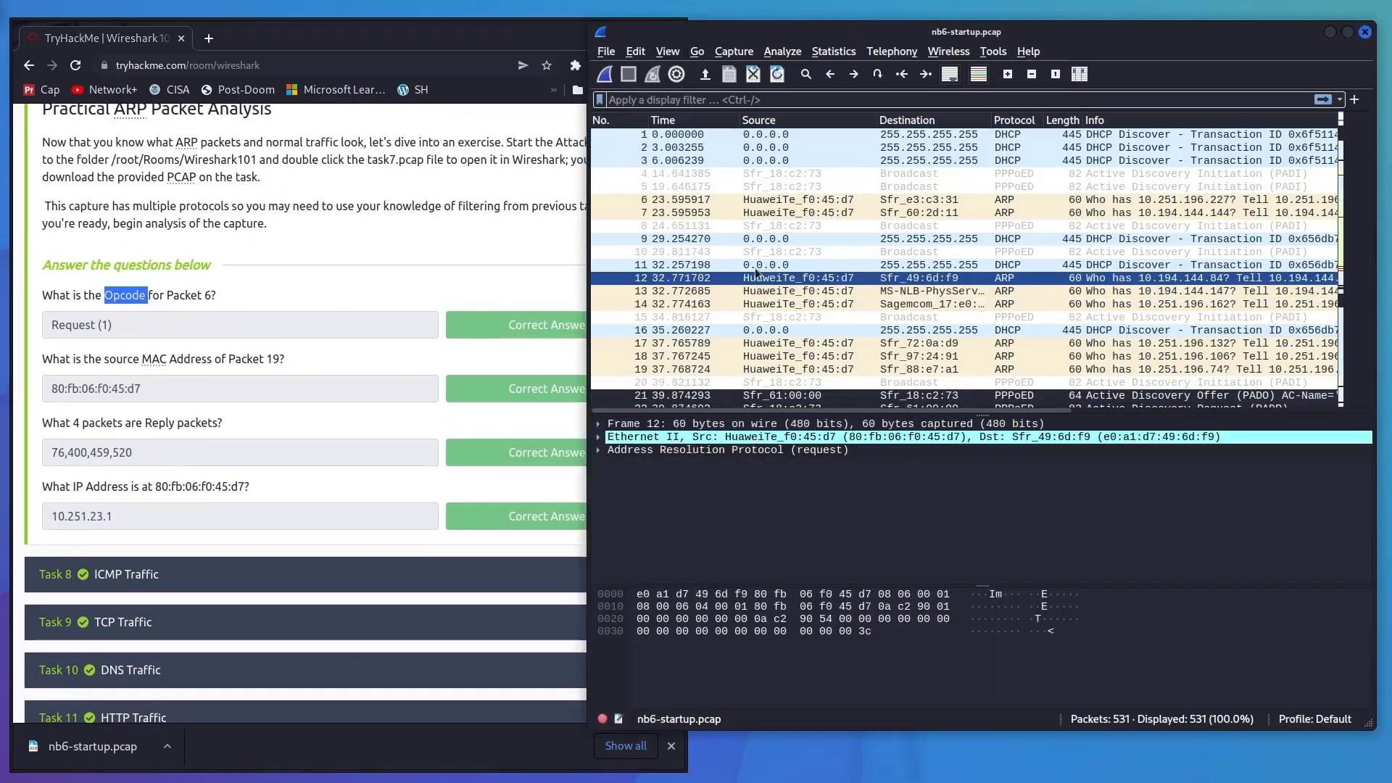
{"action": "left_click", "coordinate": [691, 201]}
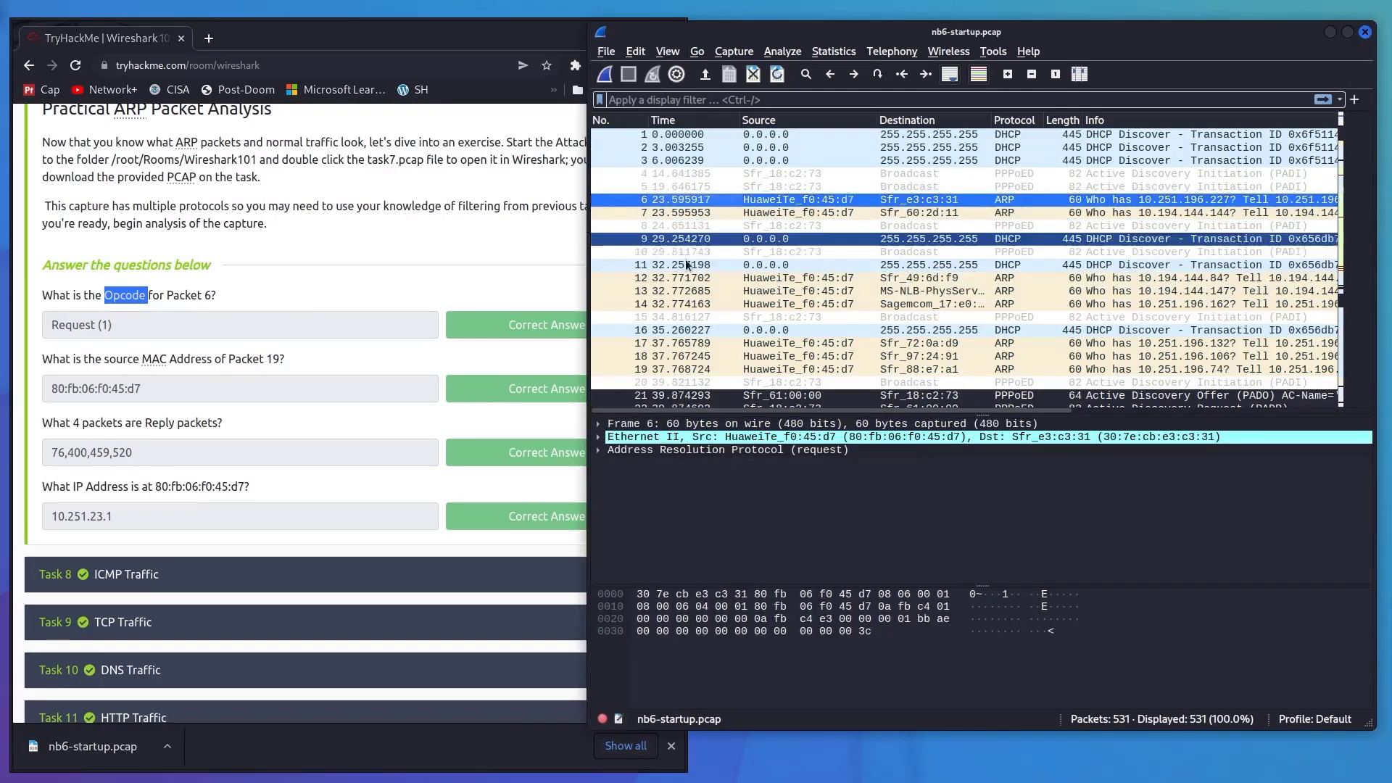
{"action": "left_click", "coordinate": [601, 439]}
{"action": "left_click", "coordinate": [599, 439]}
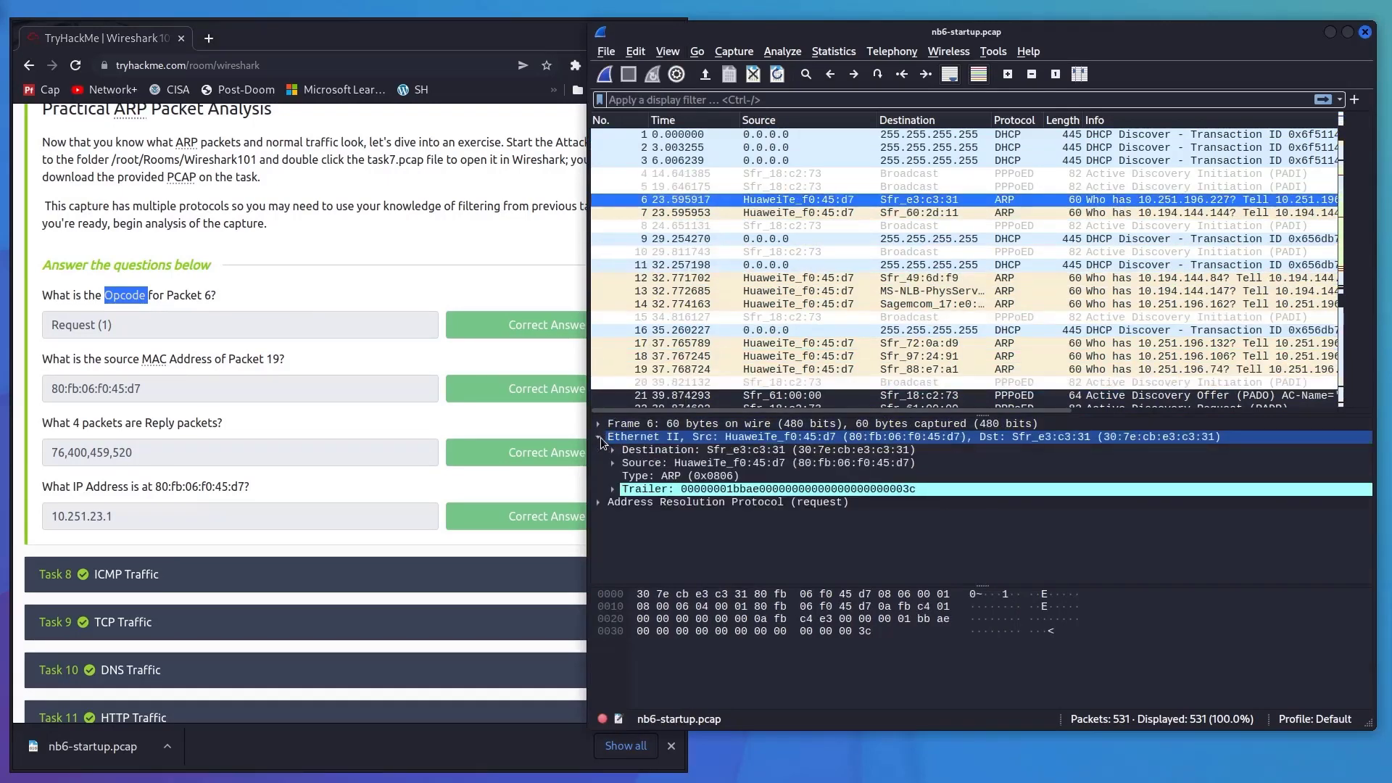
{"action": "left_click", "coordinate": [598, 502]}
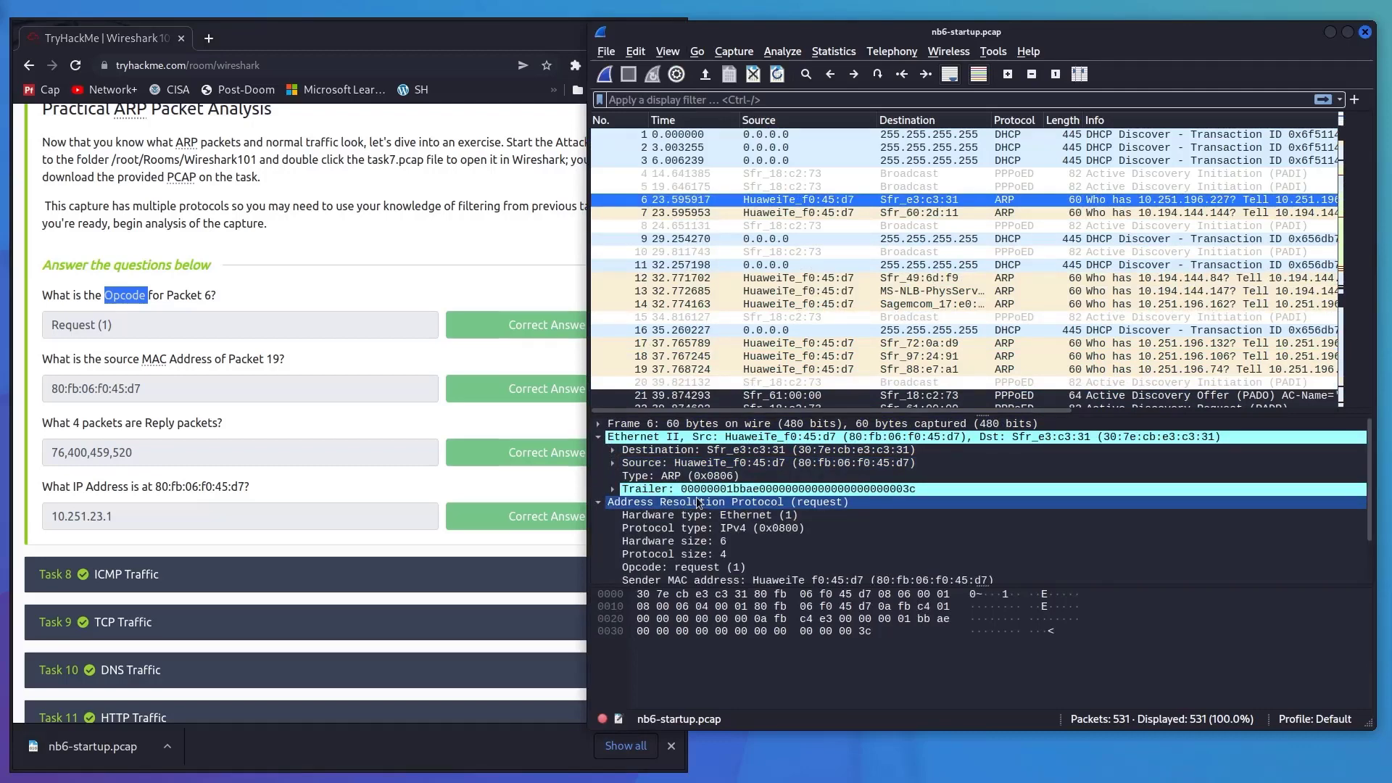
{"action": "scroll", "coordinate": [692, 509], "scroll_direction": "down", "scroll_amount": 1}
{"action": "left_click", "coordinate": [700, 528]}
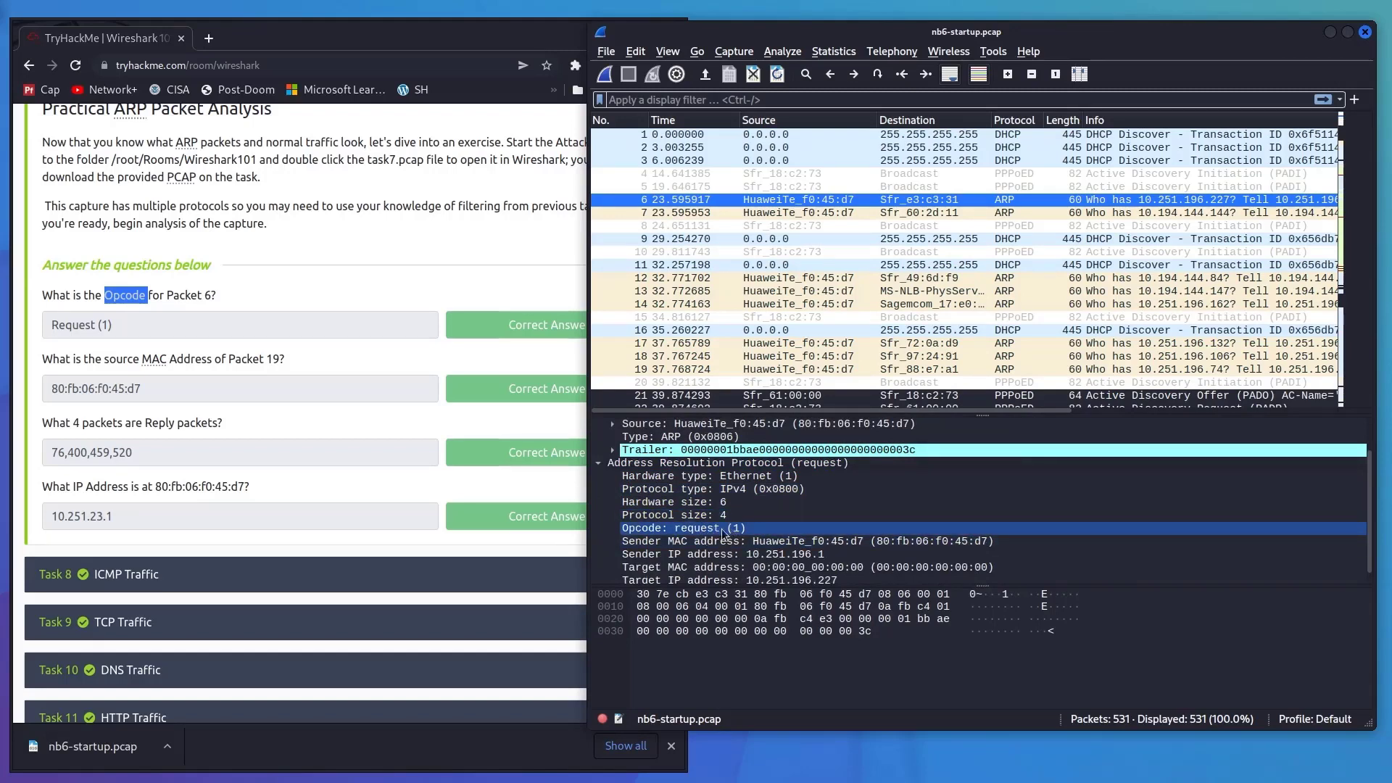
- Copy the value of packet 6's Opcode field and return to the Packet 6 question on the task page
{"action": "right_click", "coordinate": [706, 528]}
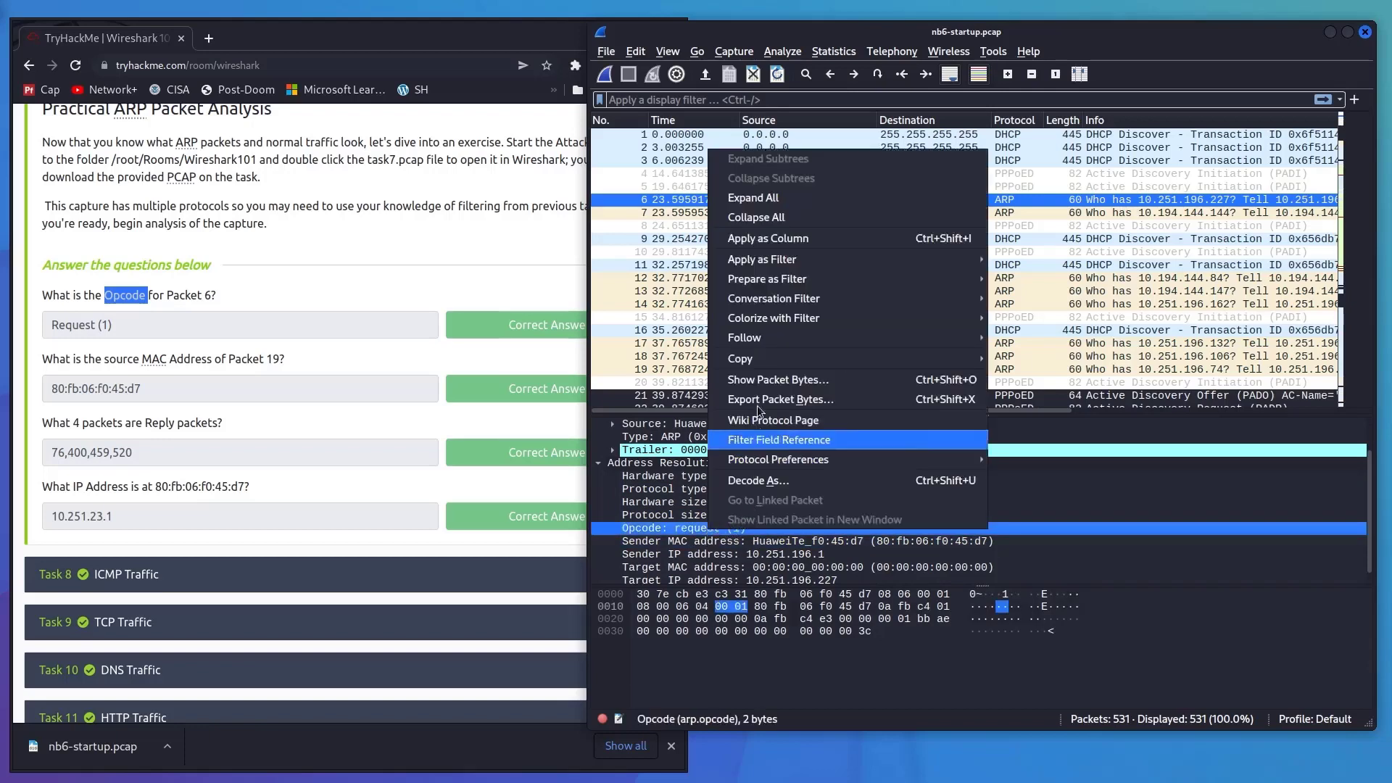
{"action": "mouse_move", "coordinate": [758, 363]}
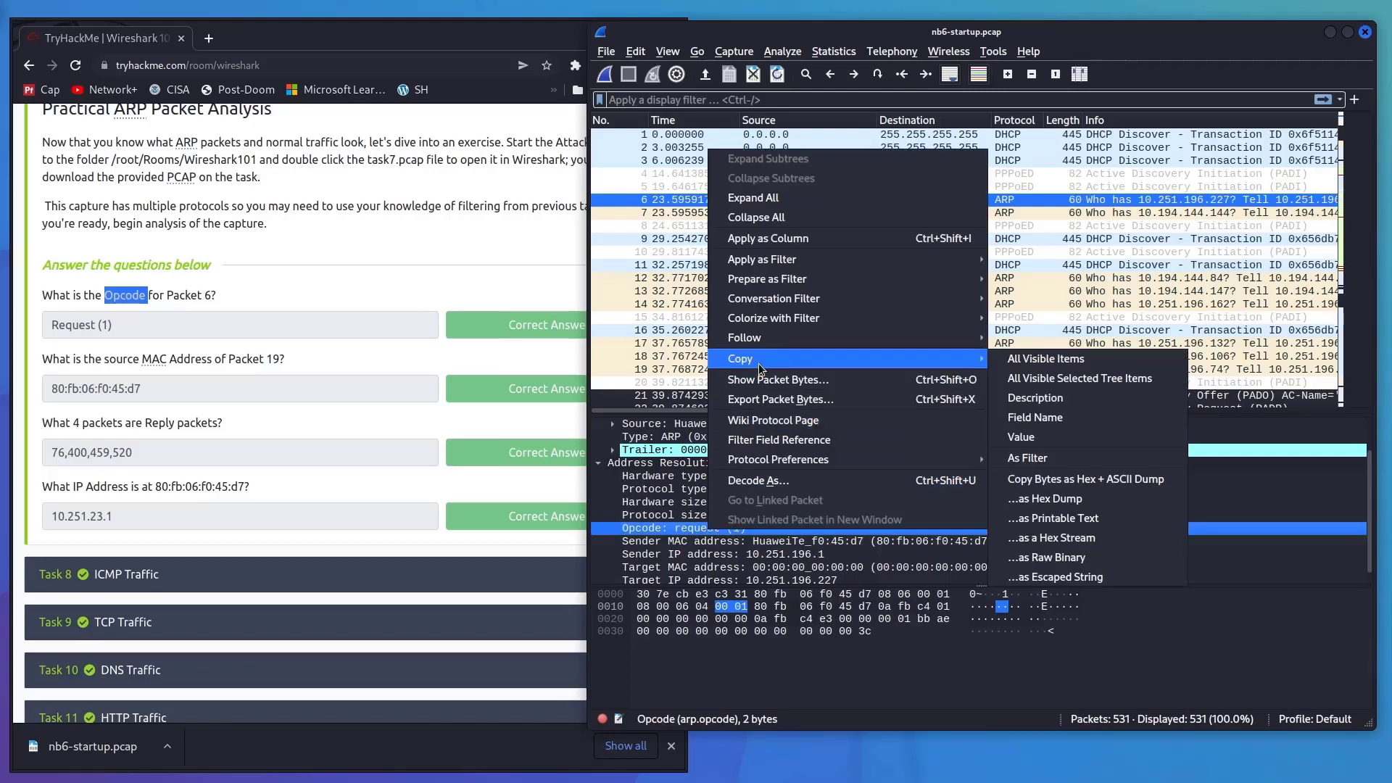
{"action": "left_click", "coordinate": [1025, 438]}
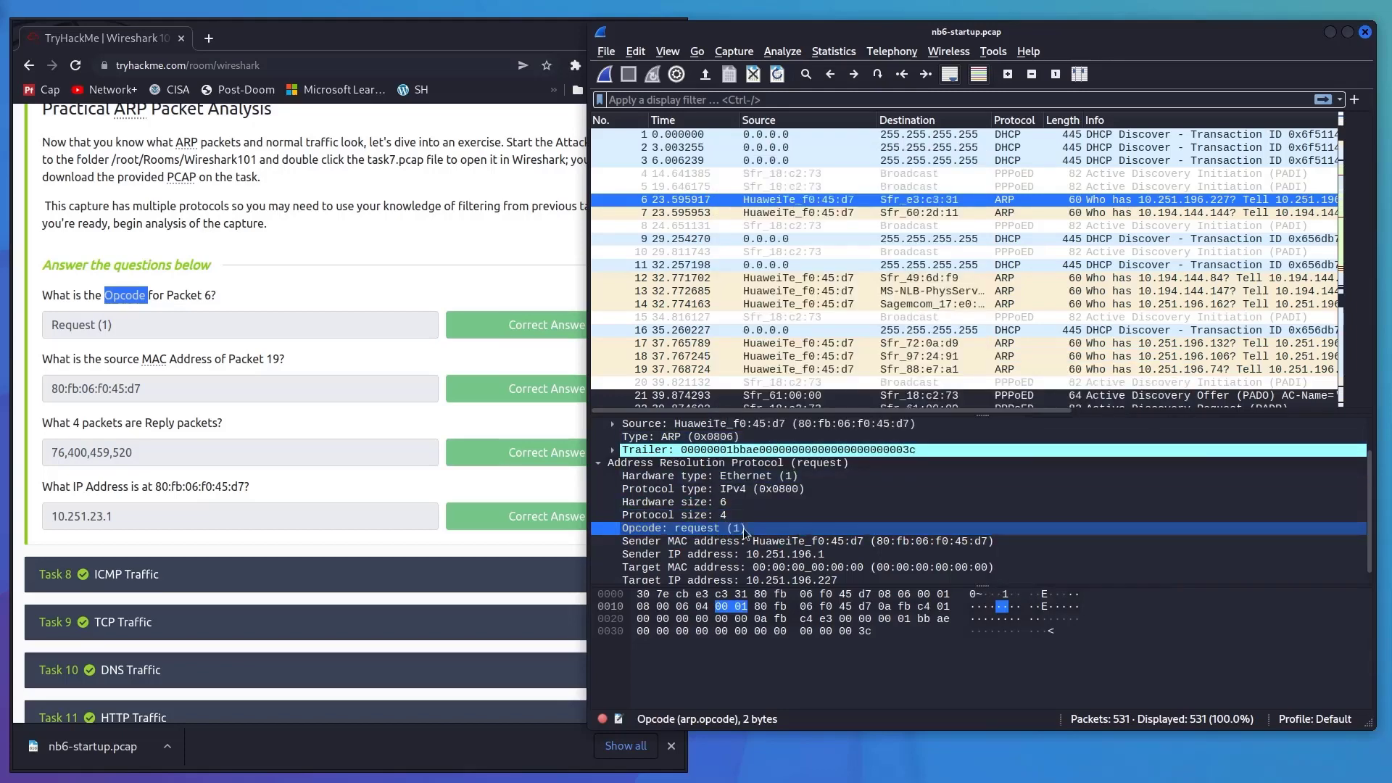
{"action": "left_click", "coordinate": [116, 325]}
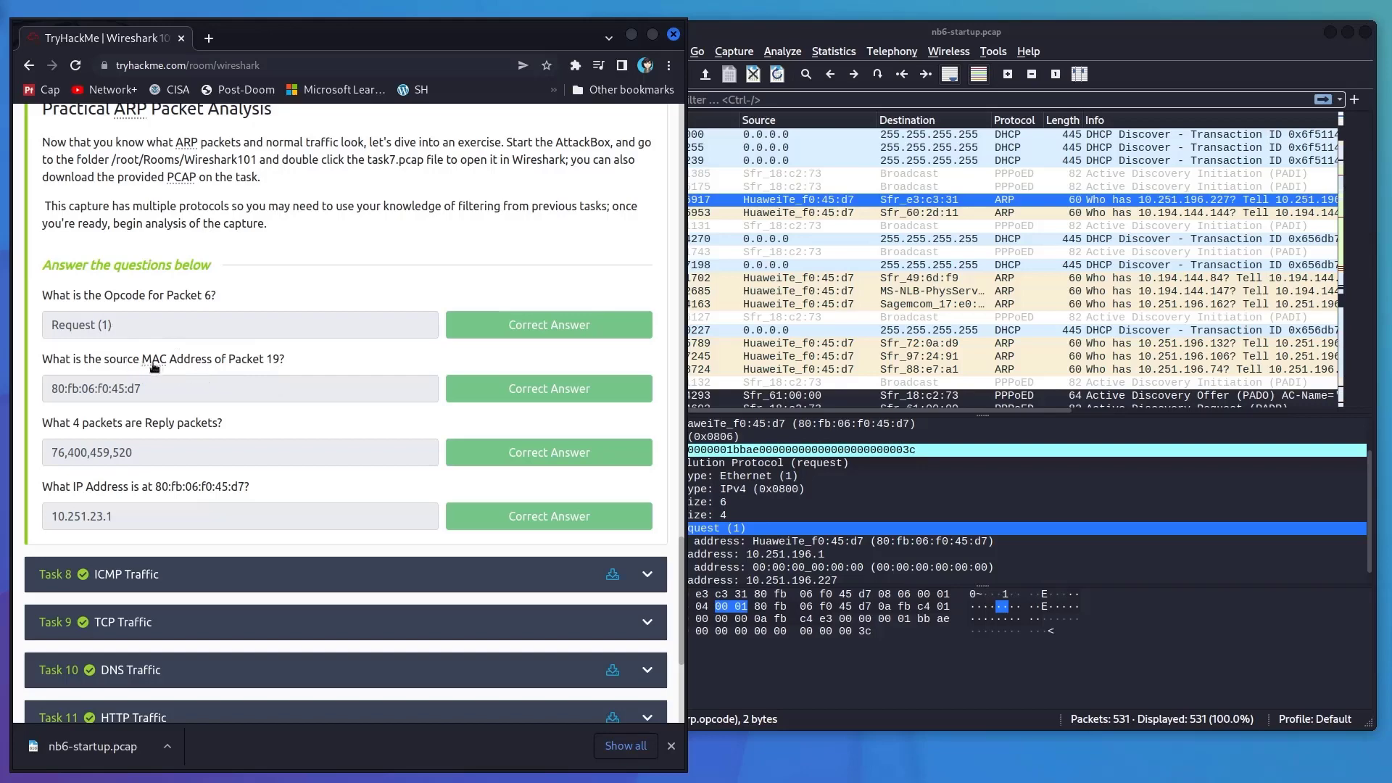
- Select packet 19 and copy the value of its Sender MAC address field
{"action": "left_click", "coordinate": [778, 296]}
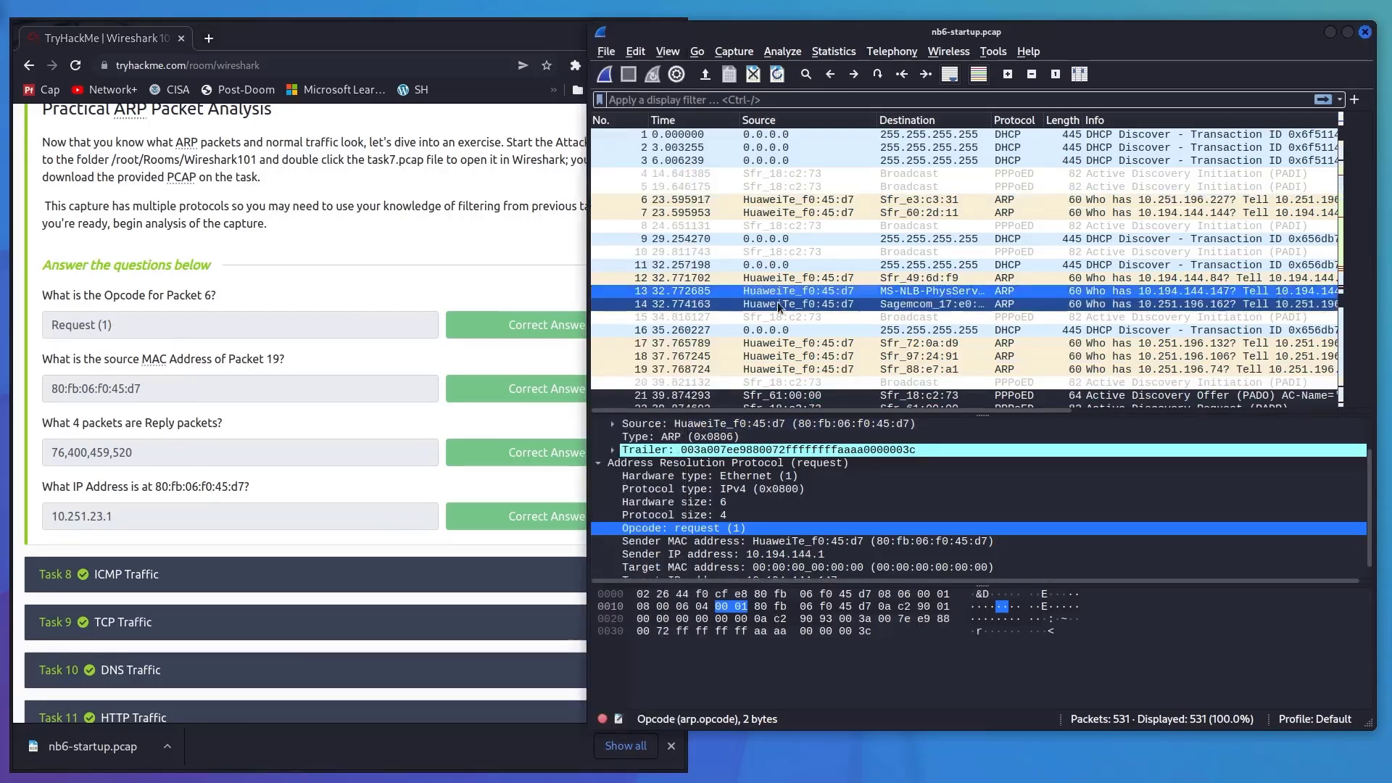
{"action": "scroll", "coordinate": [768, 315], "scroll_direction": "down", "scroll_amount": 1}
{"action": "left_click", "coordinate": [768, 331]}
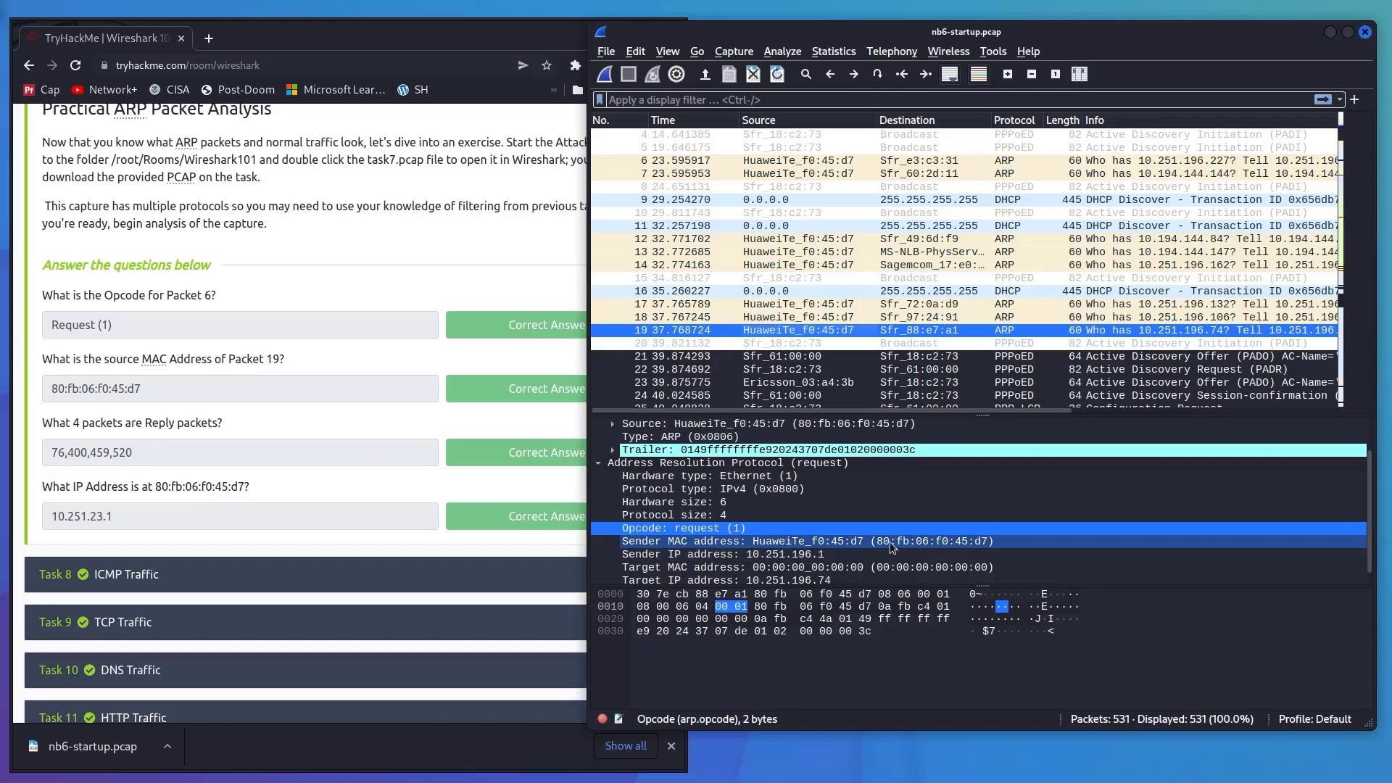
{"action": "right_click", "coordinate": [919, 540]}
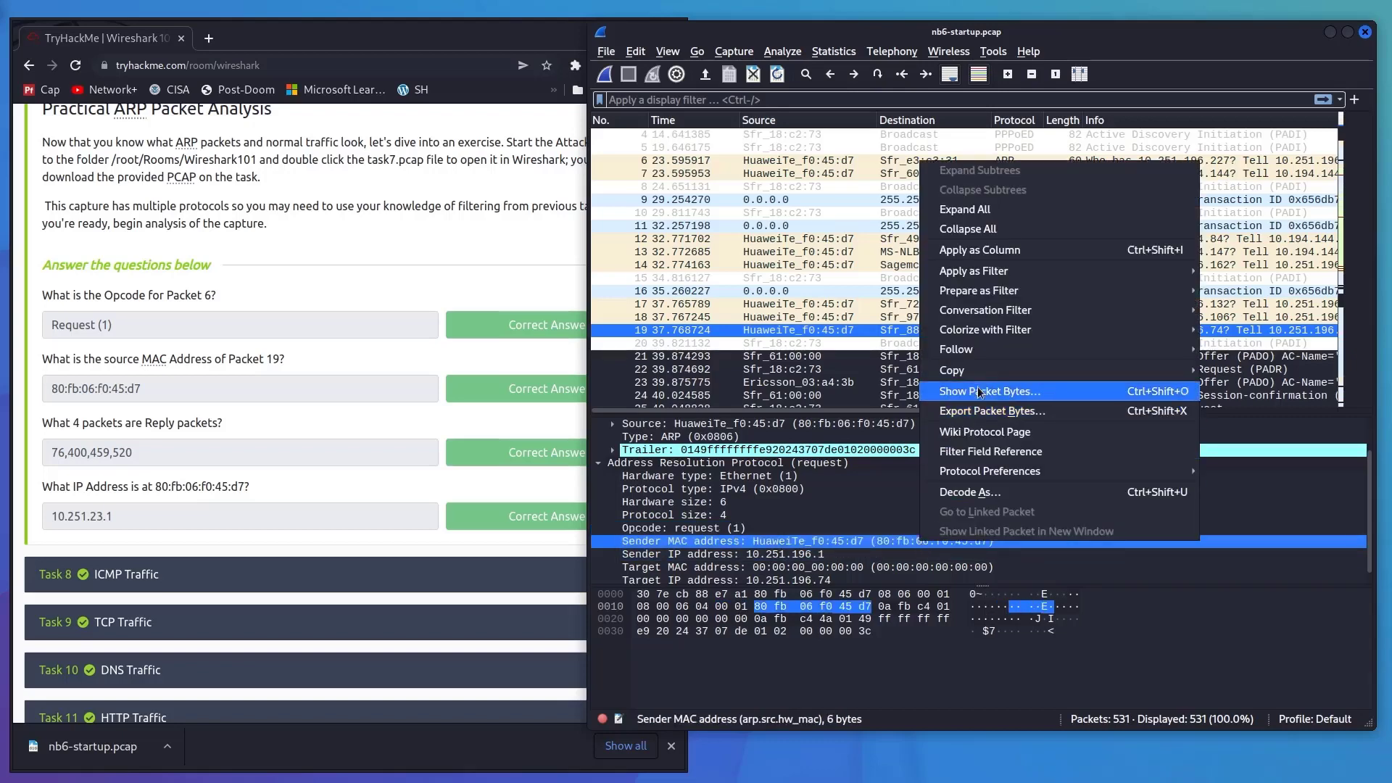
{"action": "mouse_move", "coordinate": [1029, 371]}
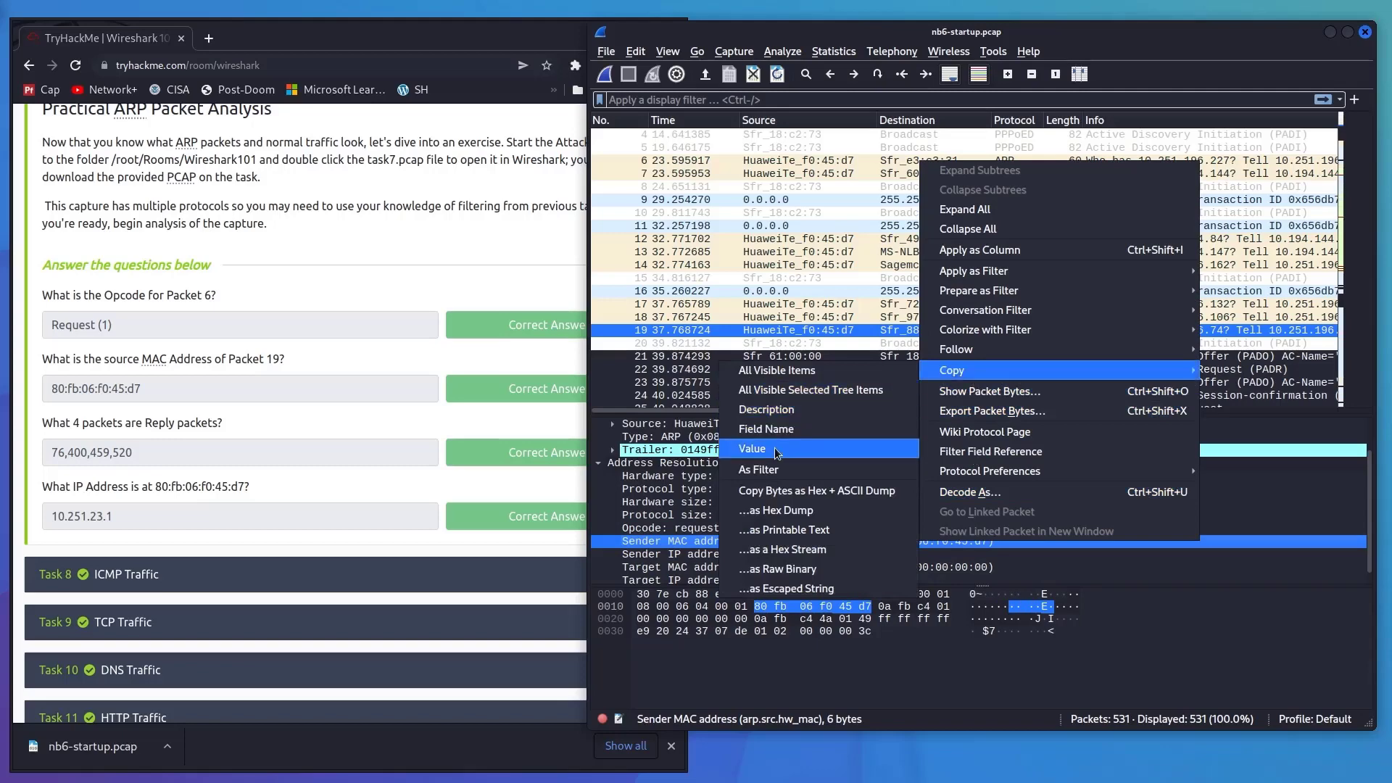
{"action": "left_click", "coordinate": [759, 451]}
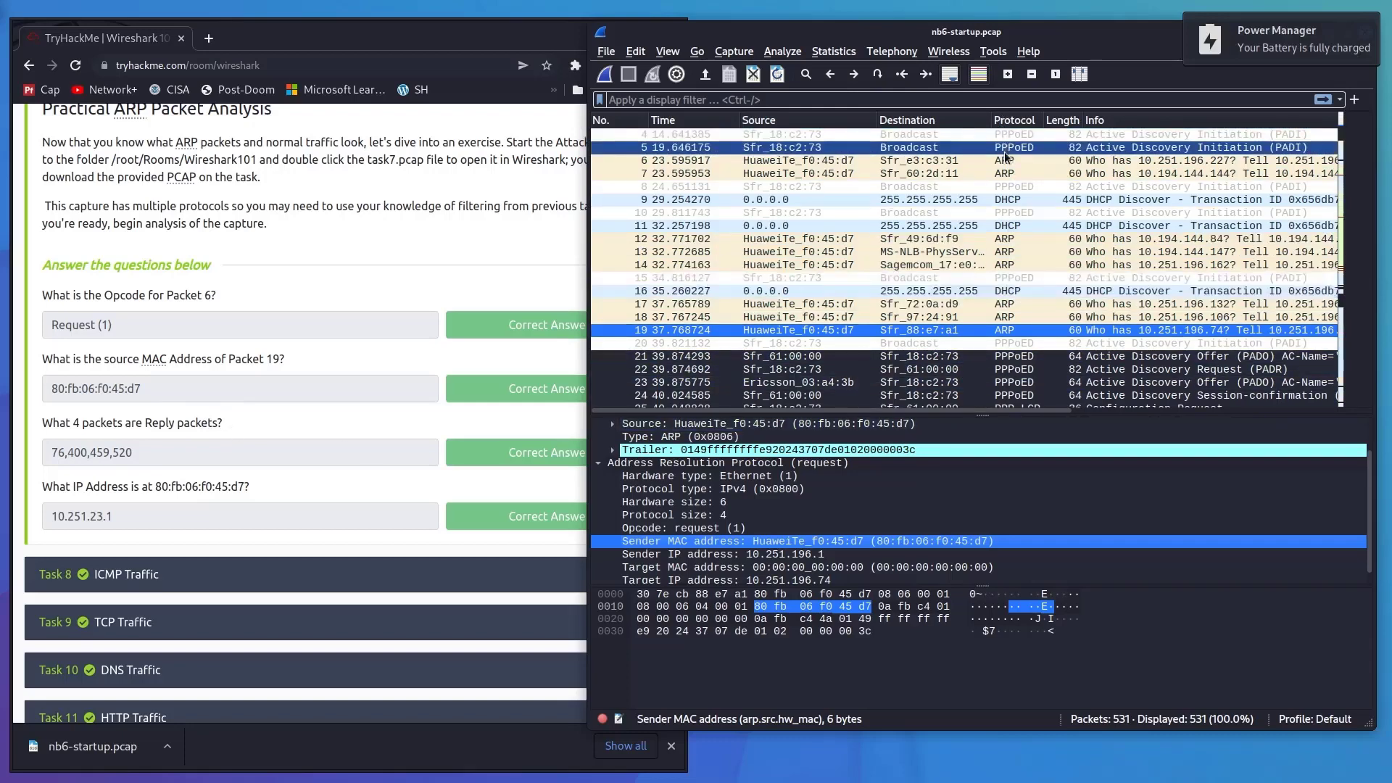
- Inspect the ARP details of packets 12, 6 and 7, and select the Opcode field of packet 7
{"action": "left_click", "coordinate": [1005, 238]}
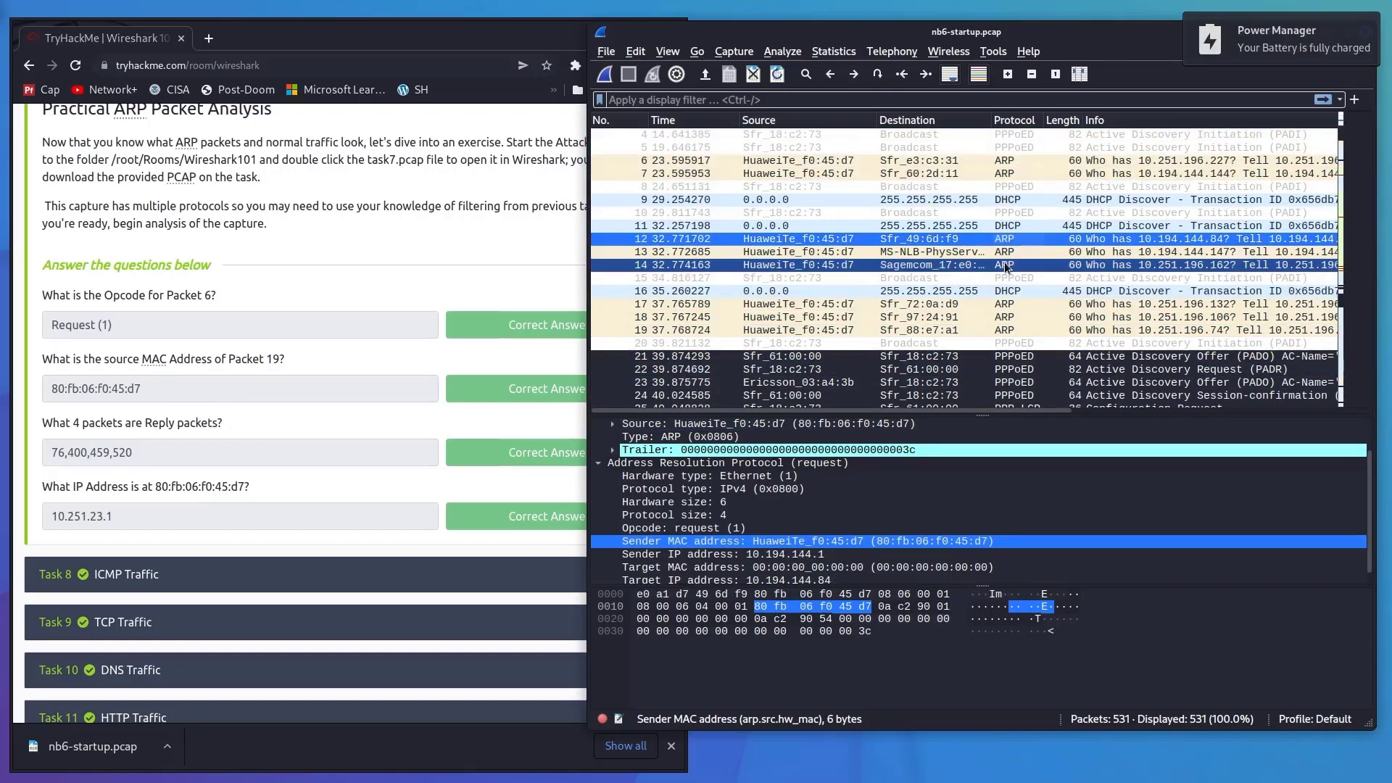
{"action": "left_click", "coordinate": [1102, 161]}
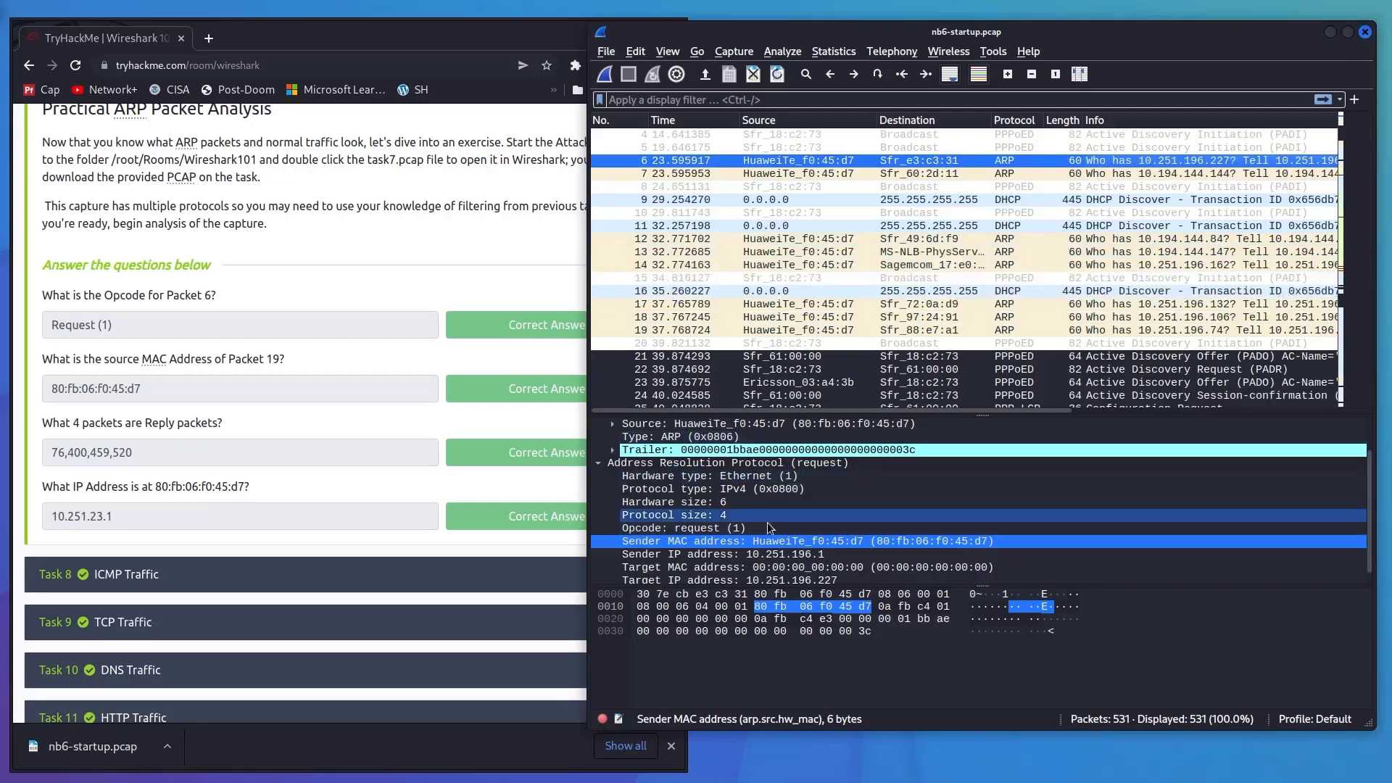
{"action": "left_click", "coordinate": [1012, 176]}
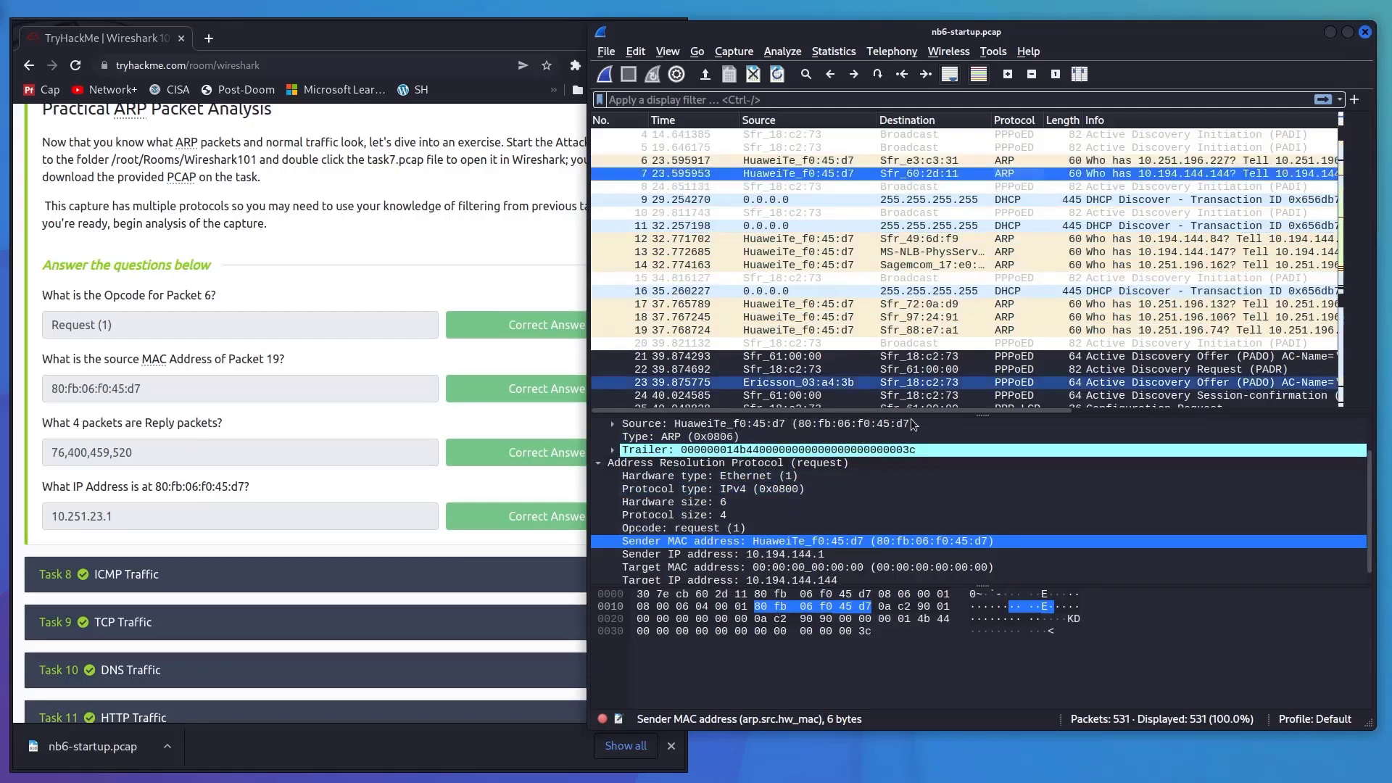
{"action": "scroll", "coordinate": [856, 454], "scroll_direction": "down", "scroll_amount": 1}
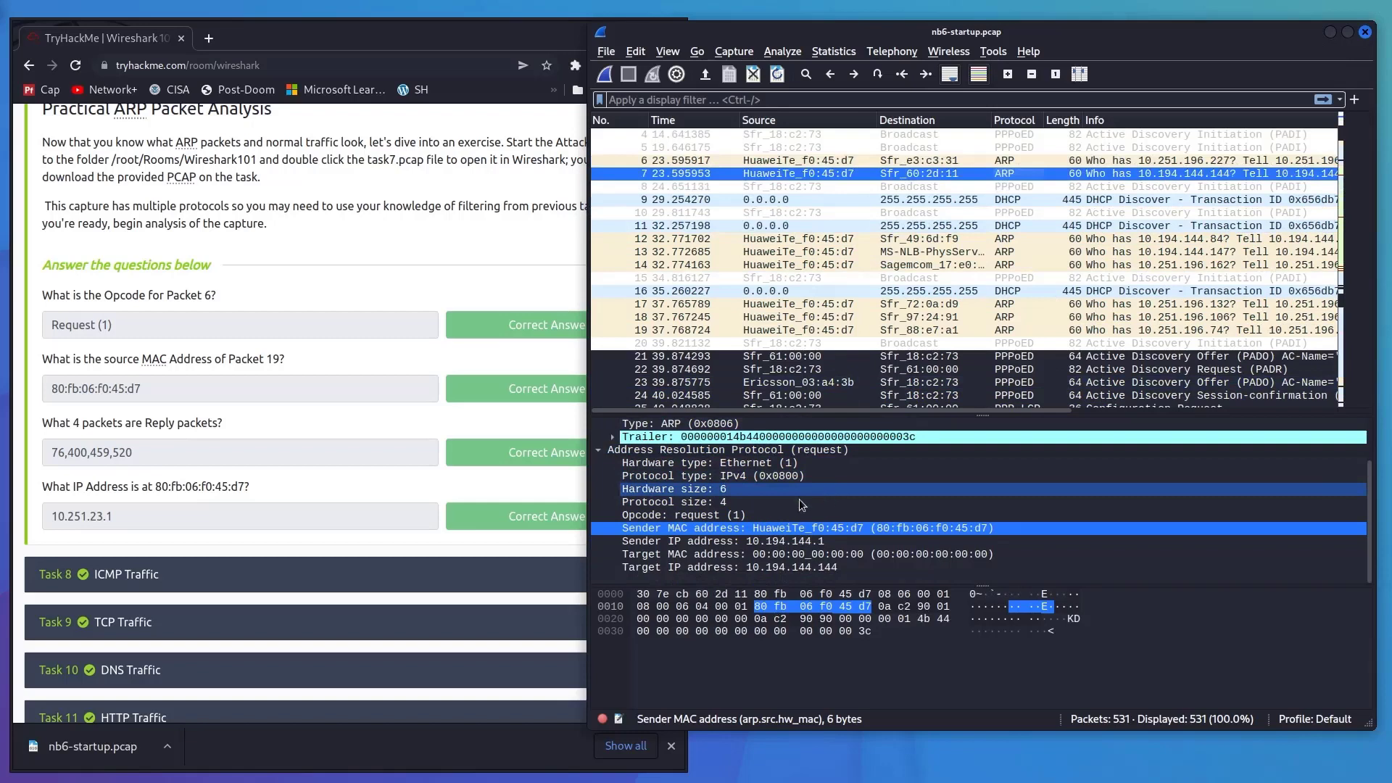
{"action": "left_click", "coordinate": [723, 516]}
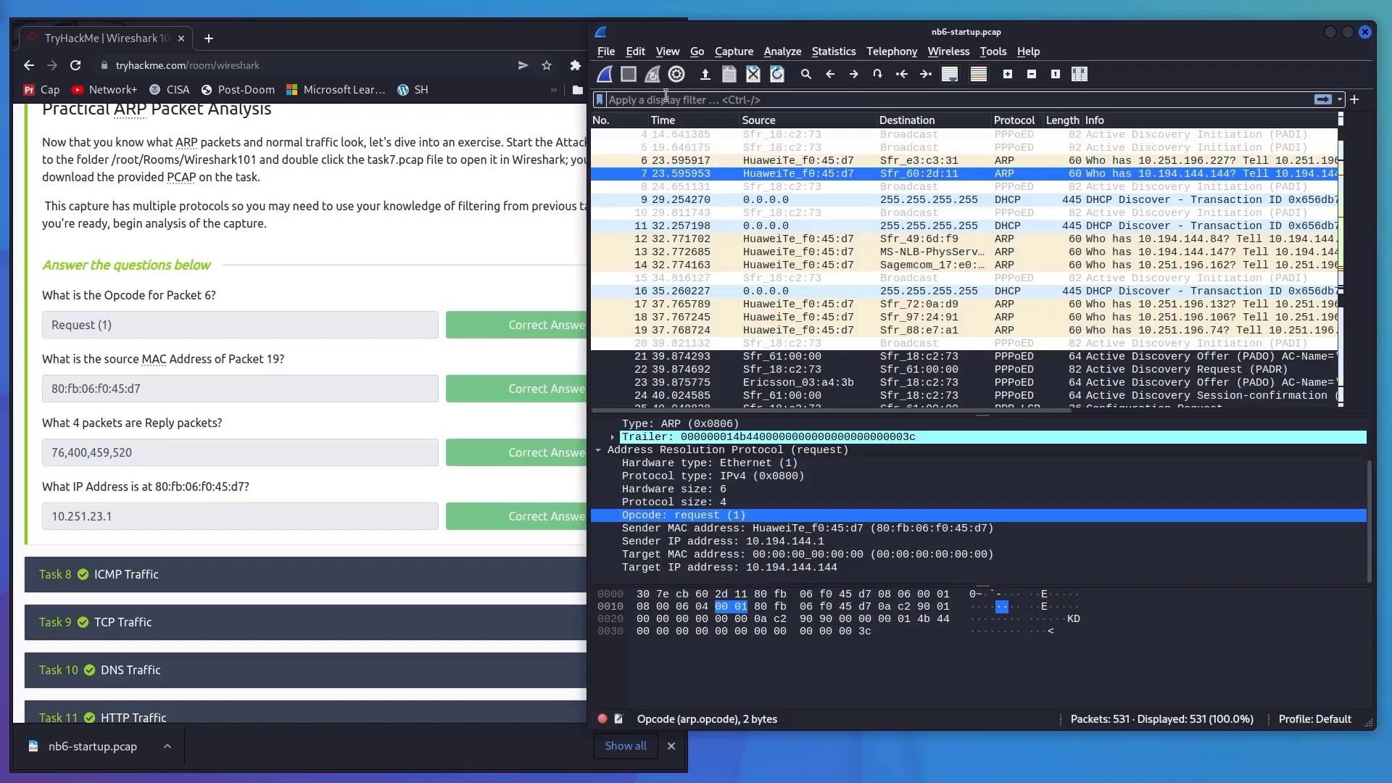
- Filter the packet list with arp.opcode==2 and return to the Reply packets question on the task page
{"action": "type", "text": "arp."}
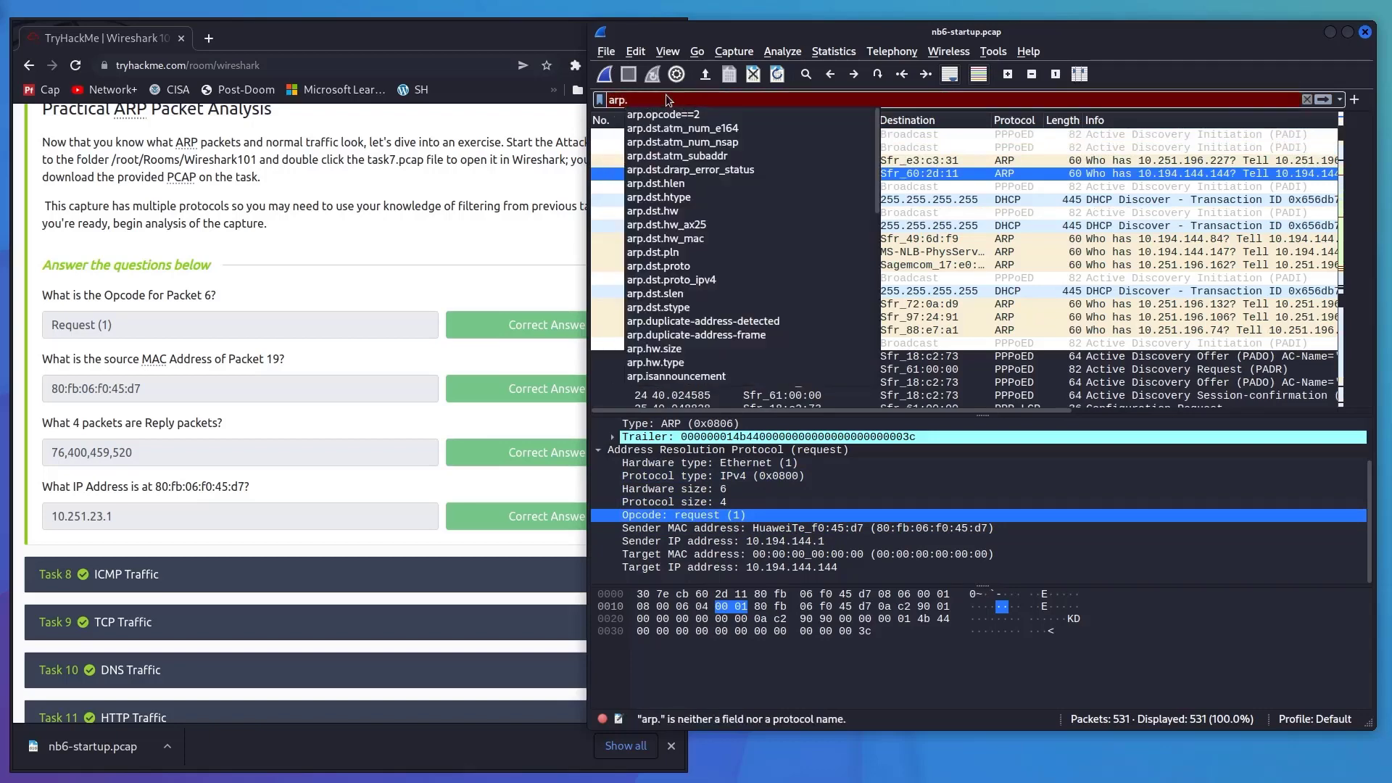
{"action": "type", "text": "opcode"}
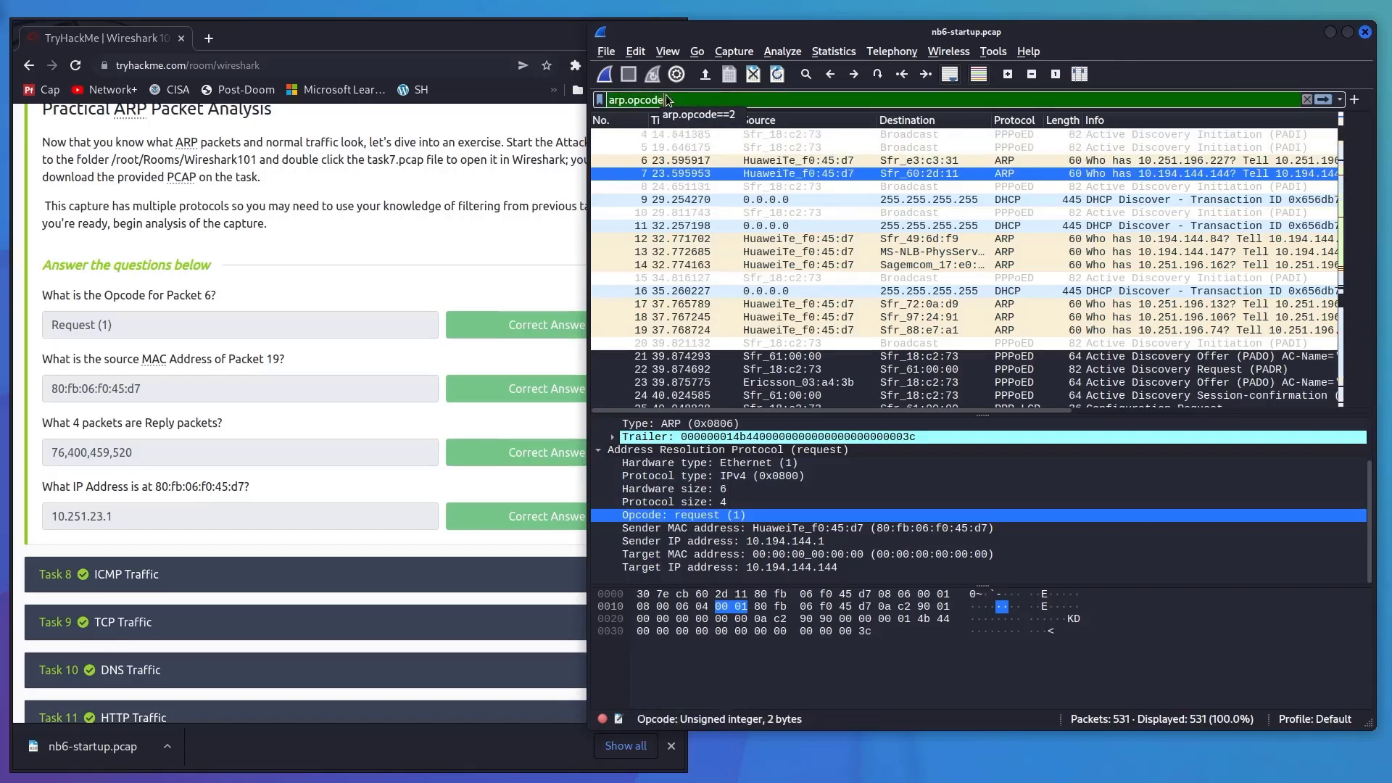
{"action": "type", "text": "=="}
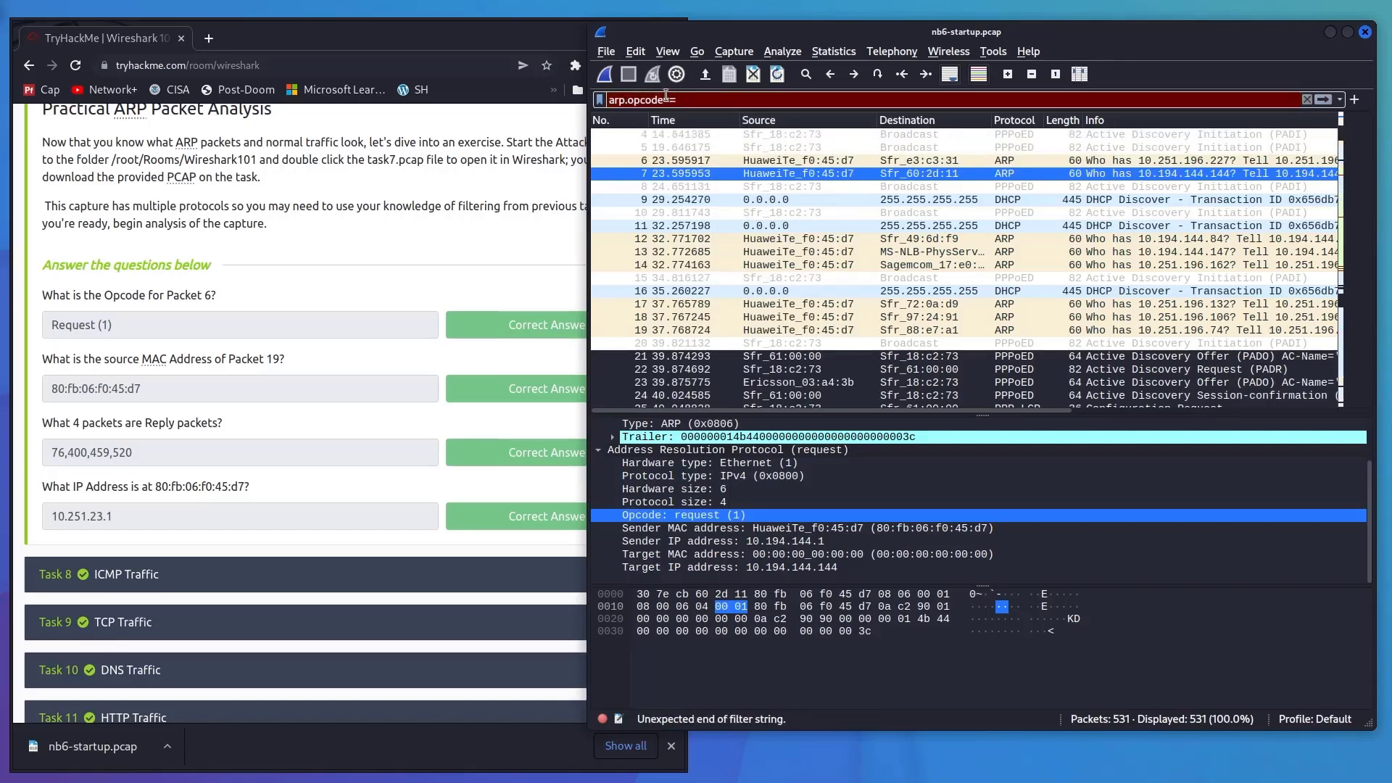
{"action": "type", "text": "2"}
{"action": "key", "text": "Return"}
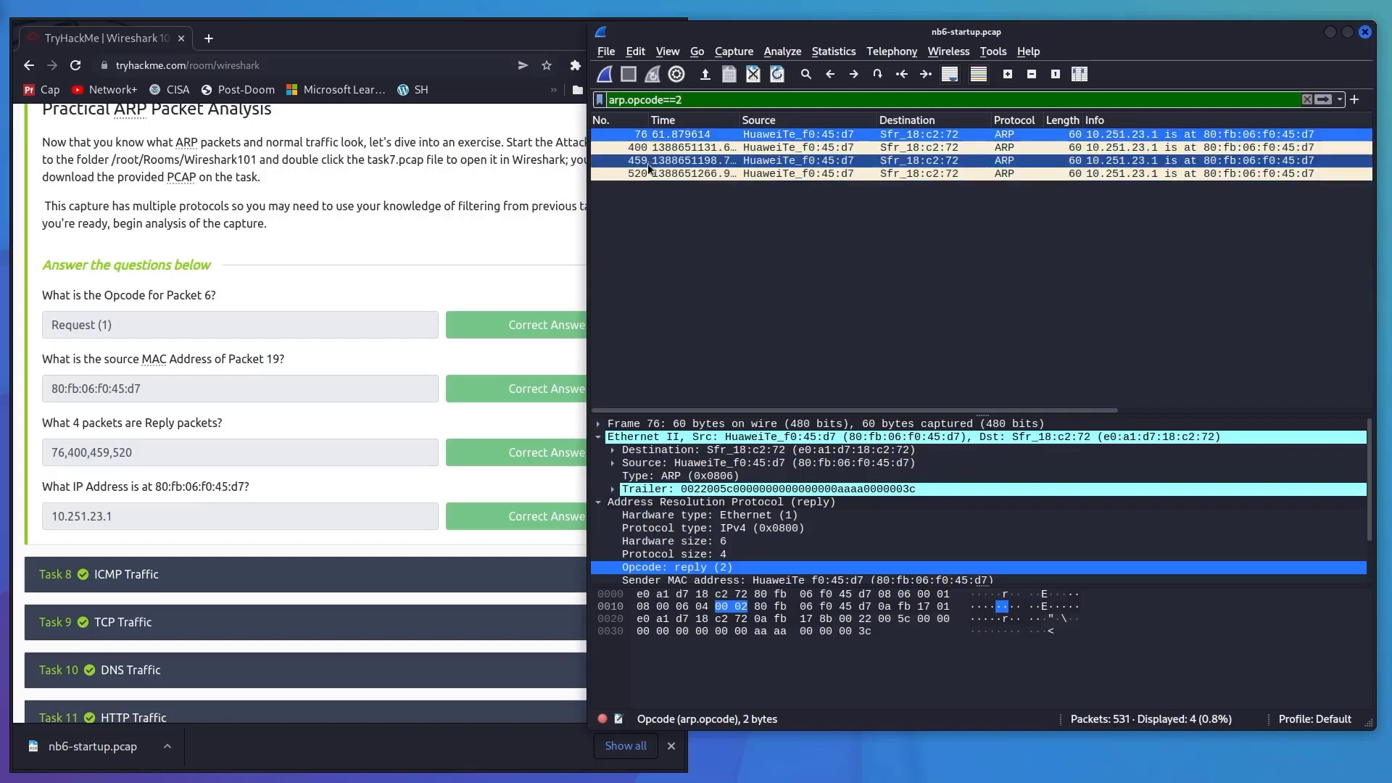
{"action": "left_click", "coordinate": [136, 451]}
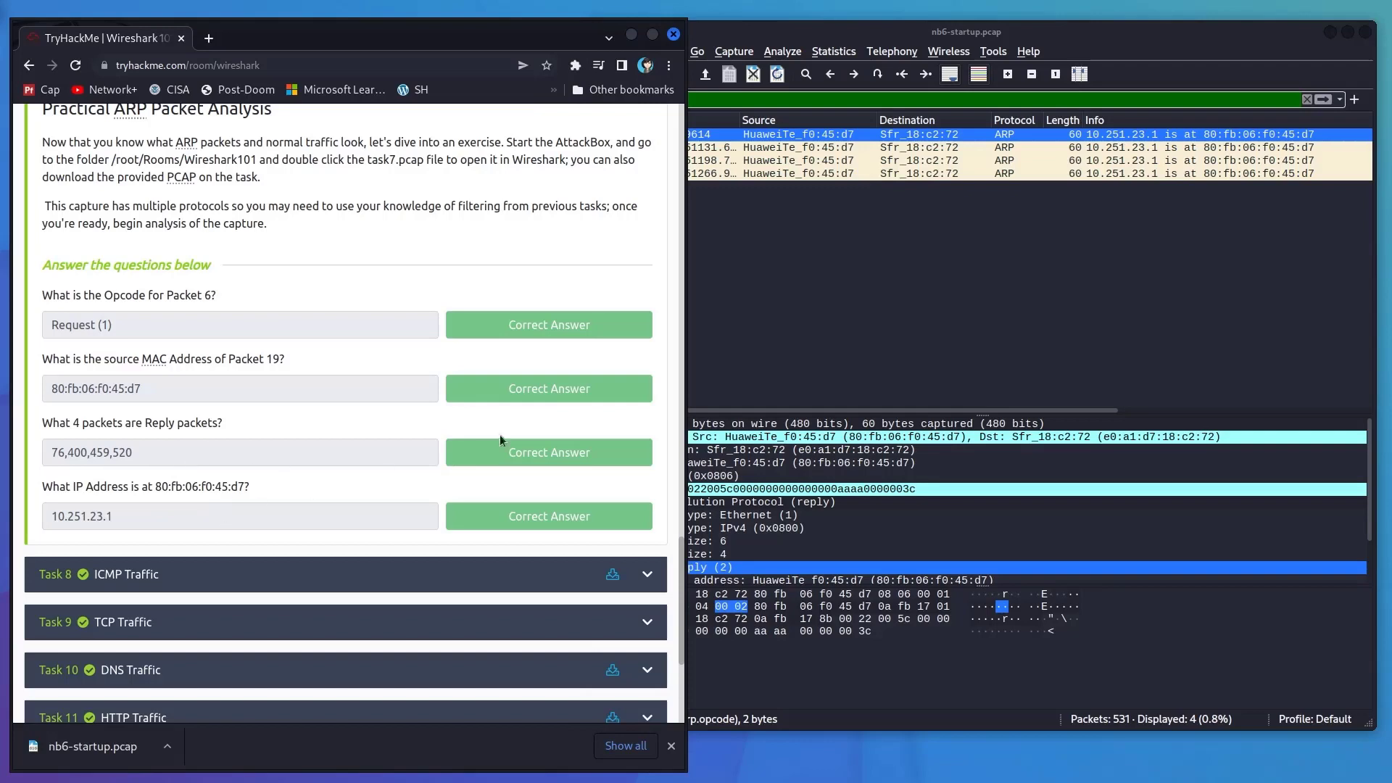
- Examine the filtered ARP reply packets one by one and select the Sender MAC address field of packet 459
{"action": "left_click", "coordinate": [781, 223]}
{"action": "left_click", "coordinate": [941, 172]}
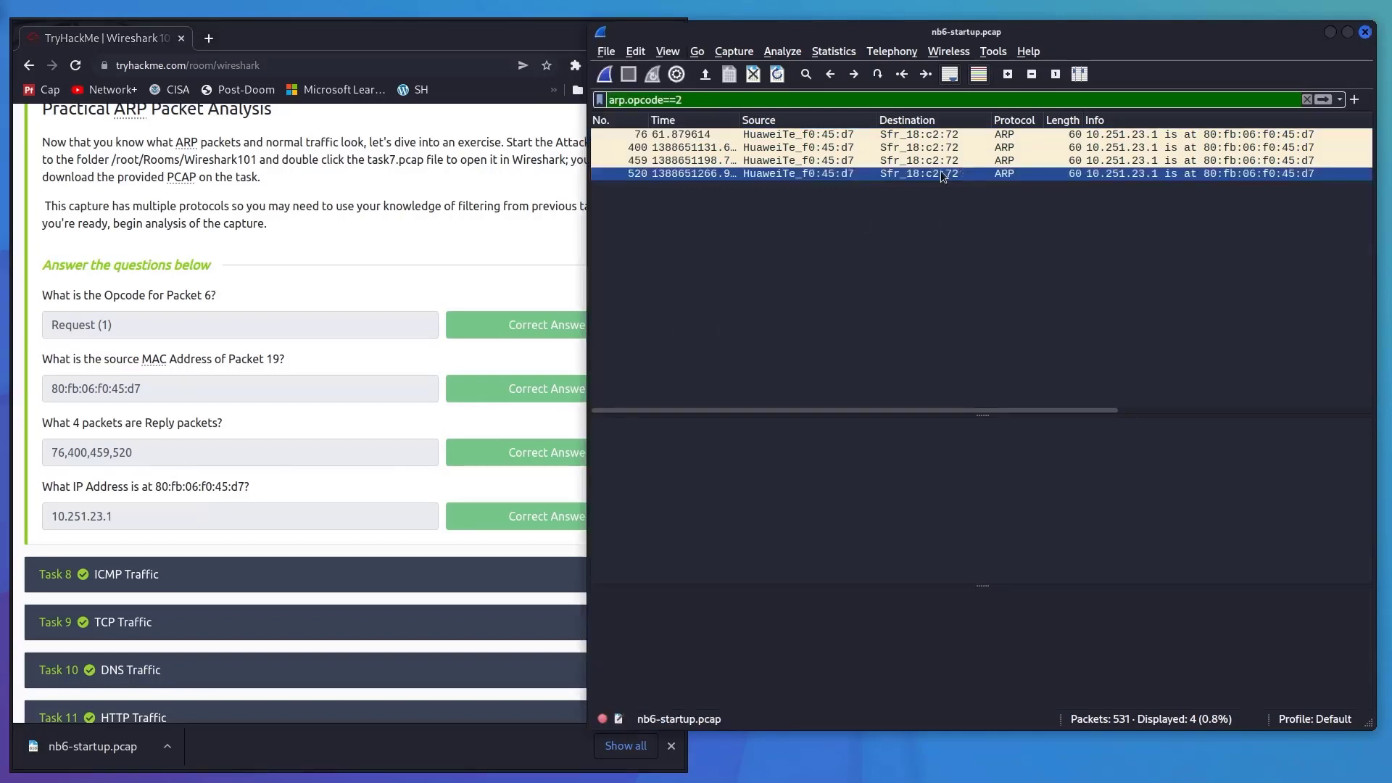
{"action": "key", "text": "Up"}
{"action": "key", "text": "Up"}
{"action": "key", "text": "Up"}
{"action": "key", "text": "Down"}
{"action": "key", "text": "Down"}
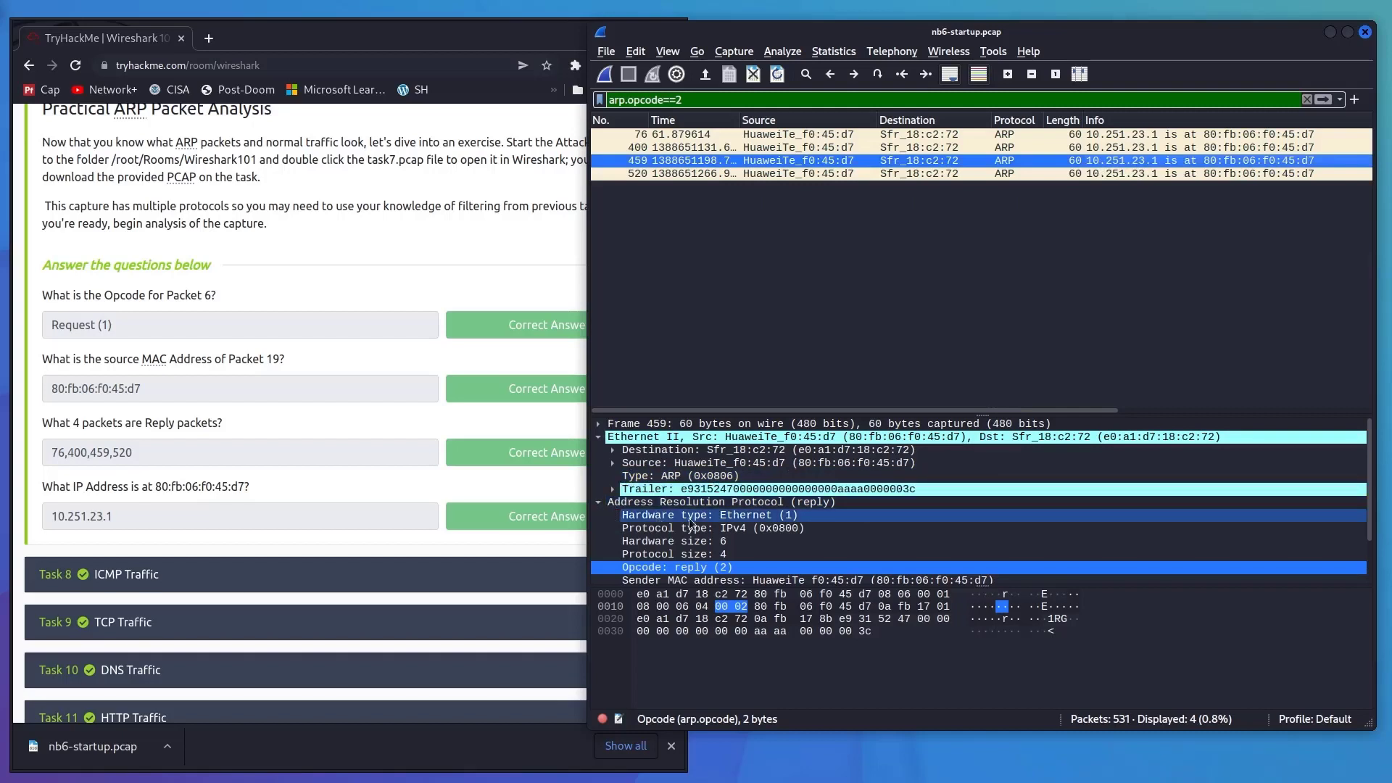
{"action": "scroll", "coordinate": [739, 515], "scroll_direction": "down", "scroll_amount": 2}
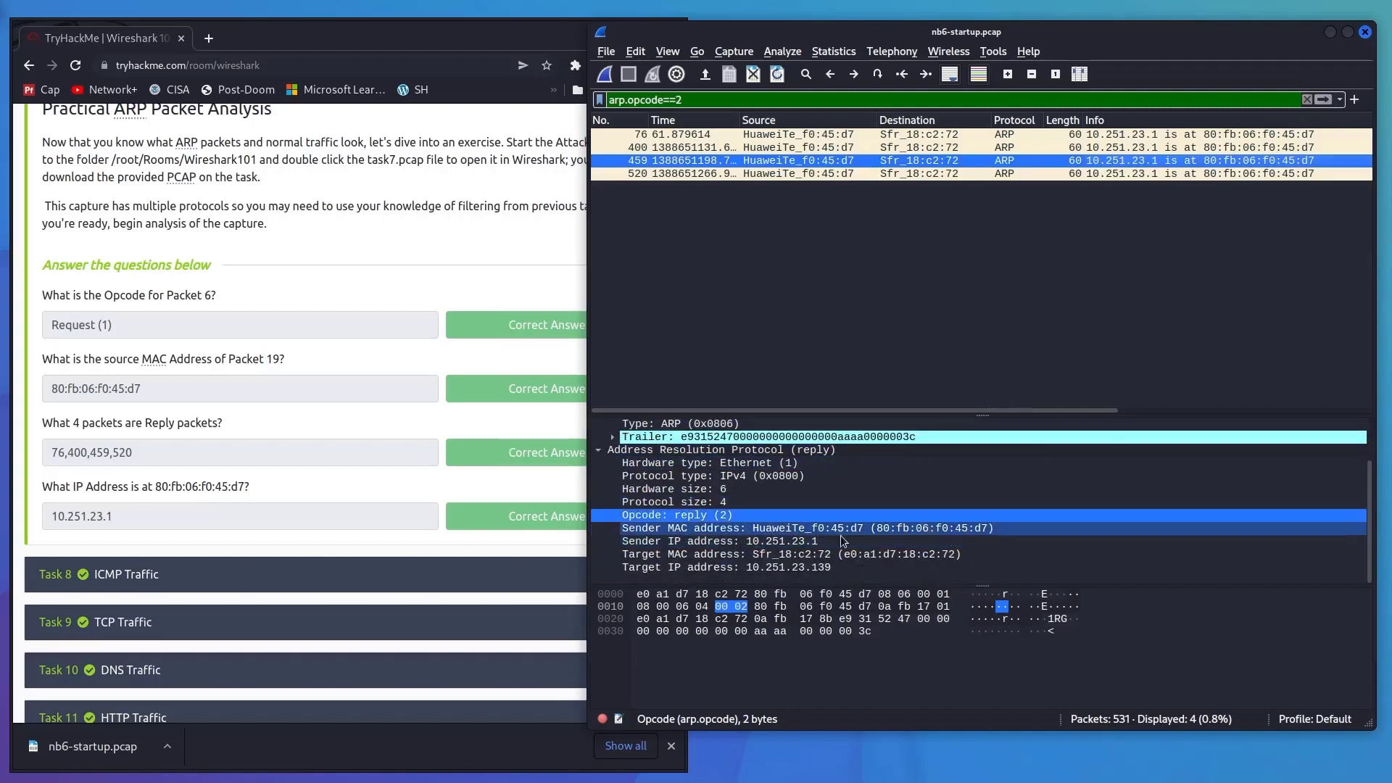
{"action": "left_click", "coordinate": [892, 529]}
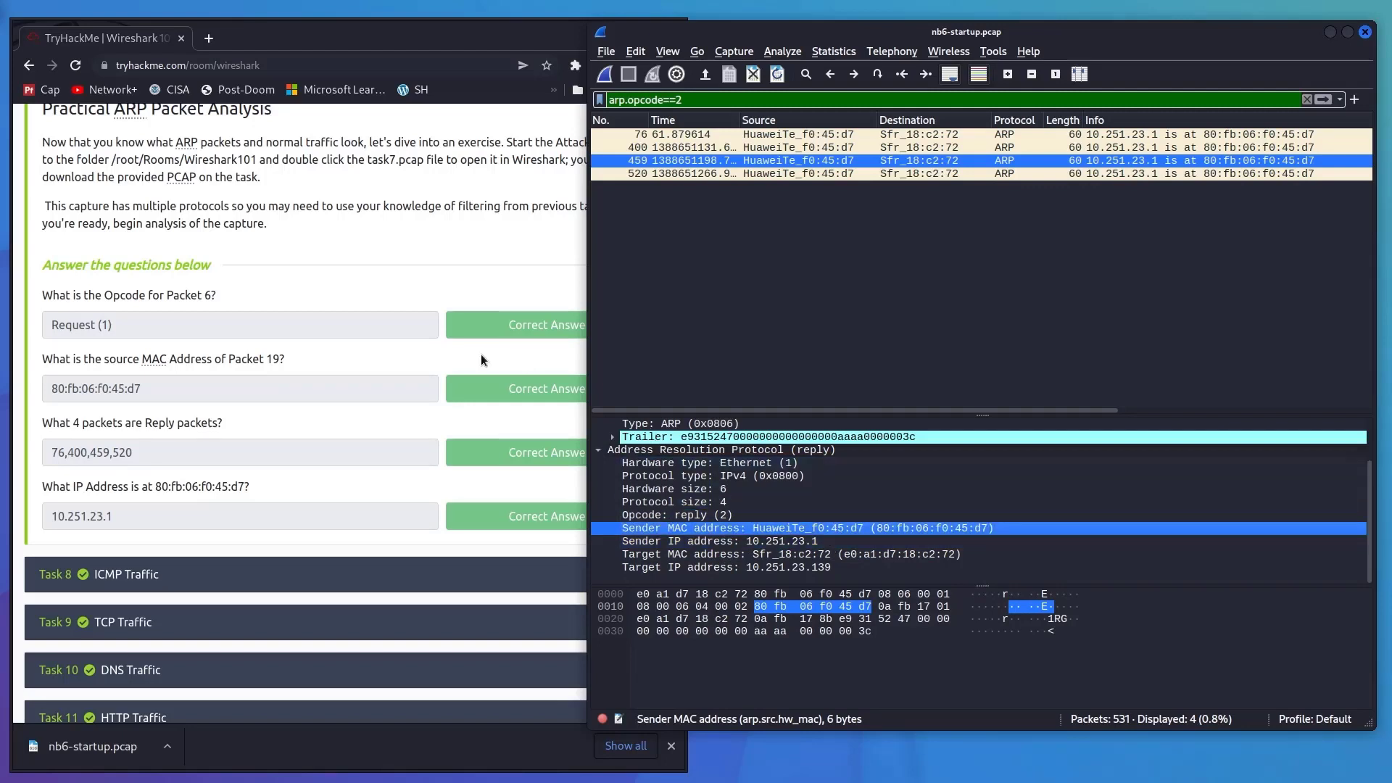
- Expand Task 8 ICMP Traffic on the TryHackMe page and go to its ICMP Overview section
{"action": "left_click", "coordinate": [414, 330]}
{"action": "scroll", "coordinate": [328, 550], "scroll_direction": "down", "scroll_amount": 2}
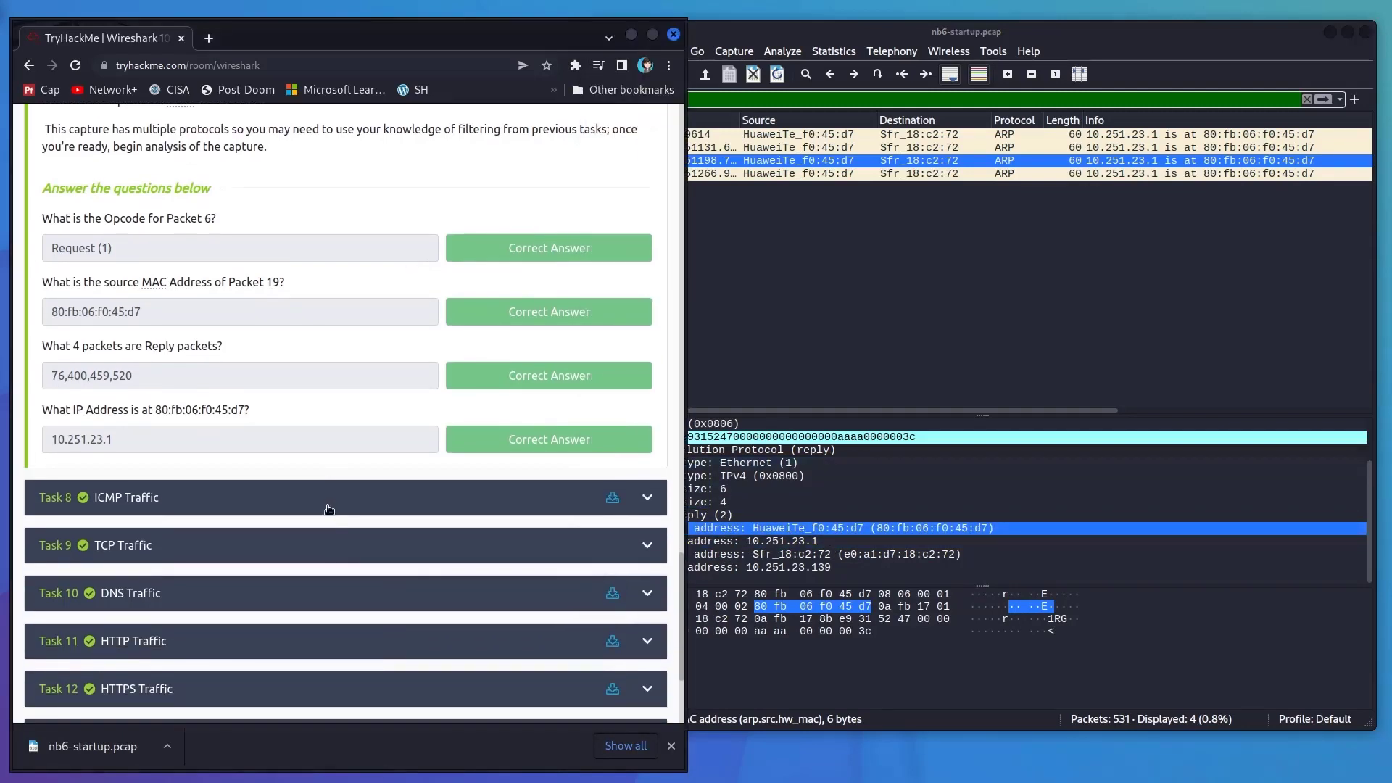
{"action": "left_click", "coordinate": [349, 498]}
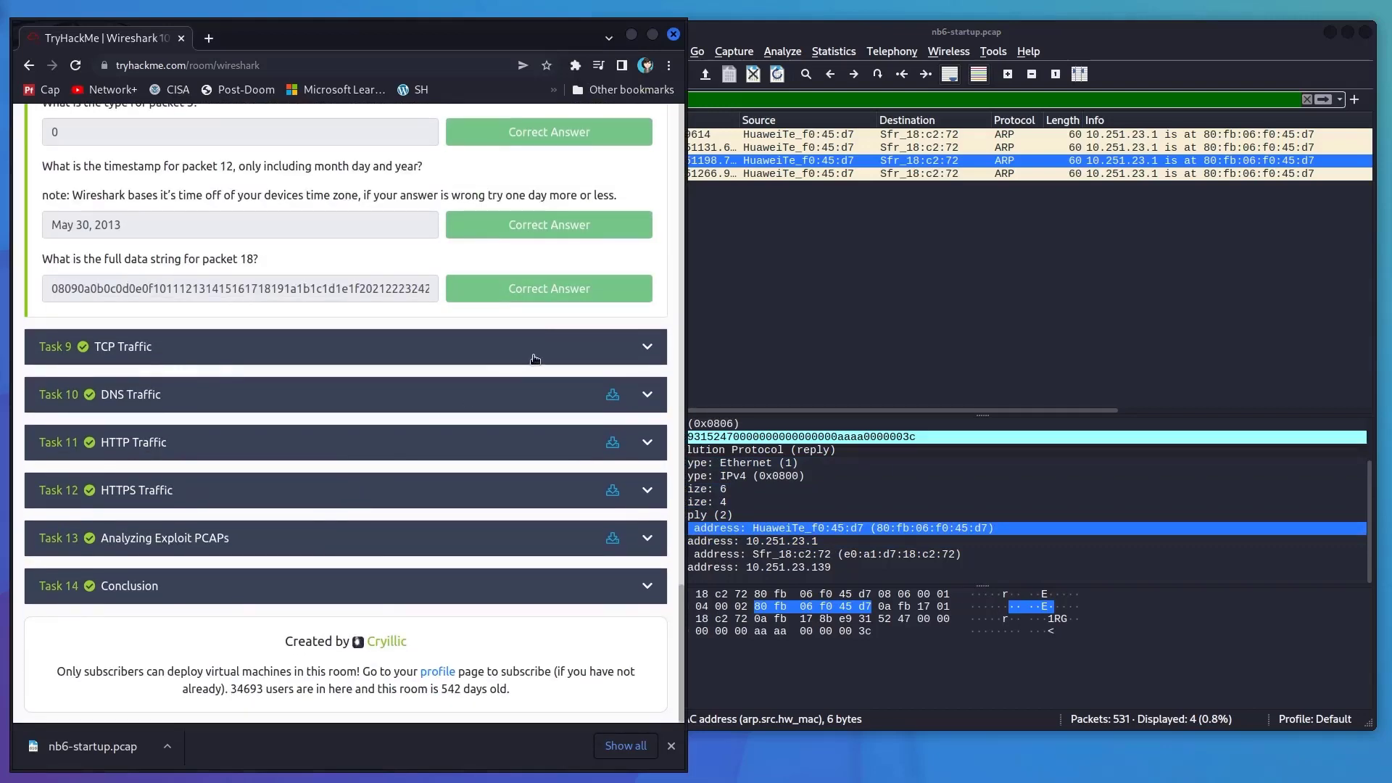
{"action": "scroll", "coordinate": [533, 357], "scroll_direction": "up", "scroll_amount": 1}
{"action": "scroll", "coordinate": [533, 357], "scroll_direction": "up", "scroll_amount": 15}
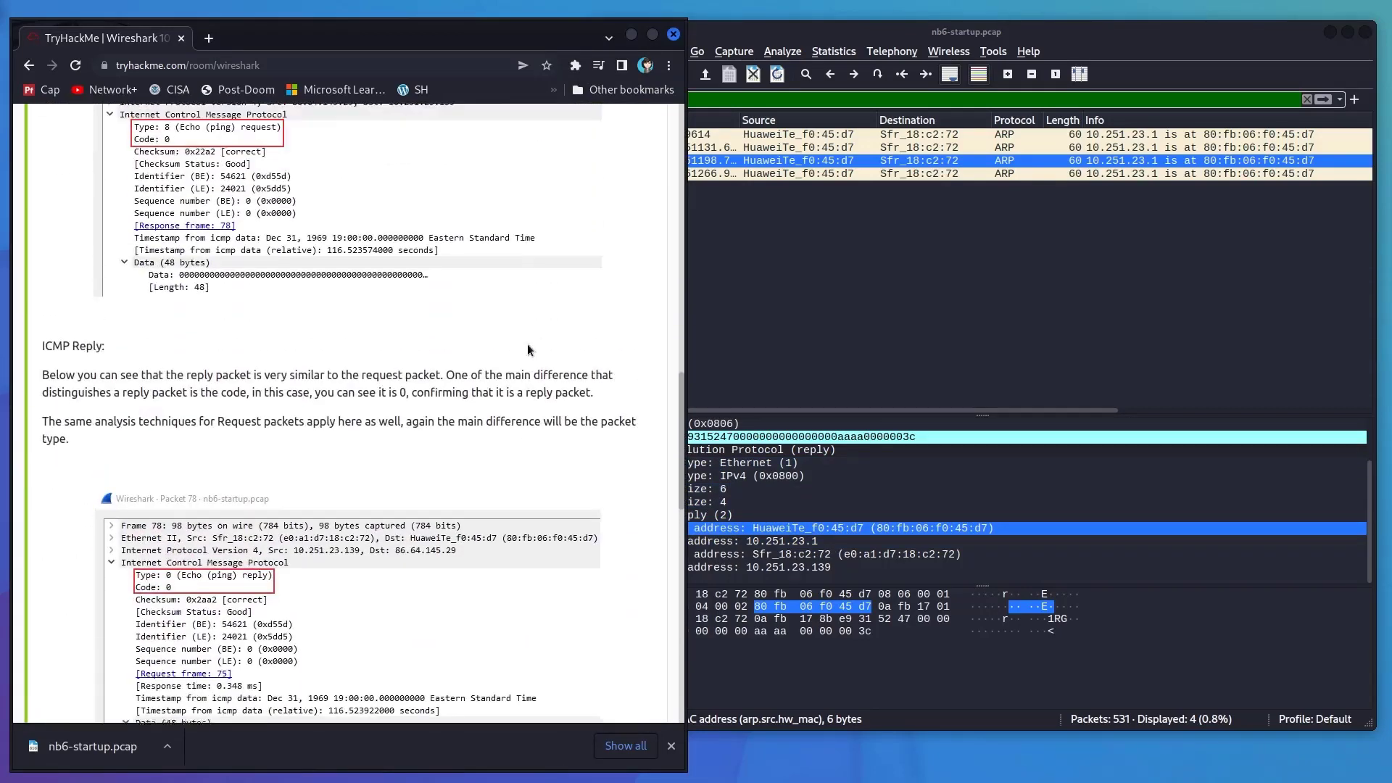
{"action": "scroll", "coordinate": [528, 346], "scroll_direction": "up", "scroll_amount": 6}
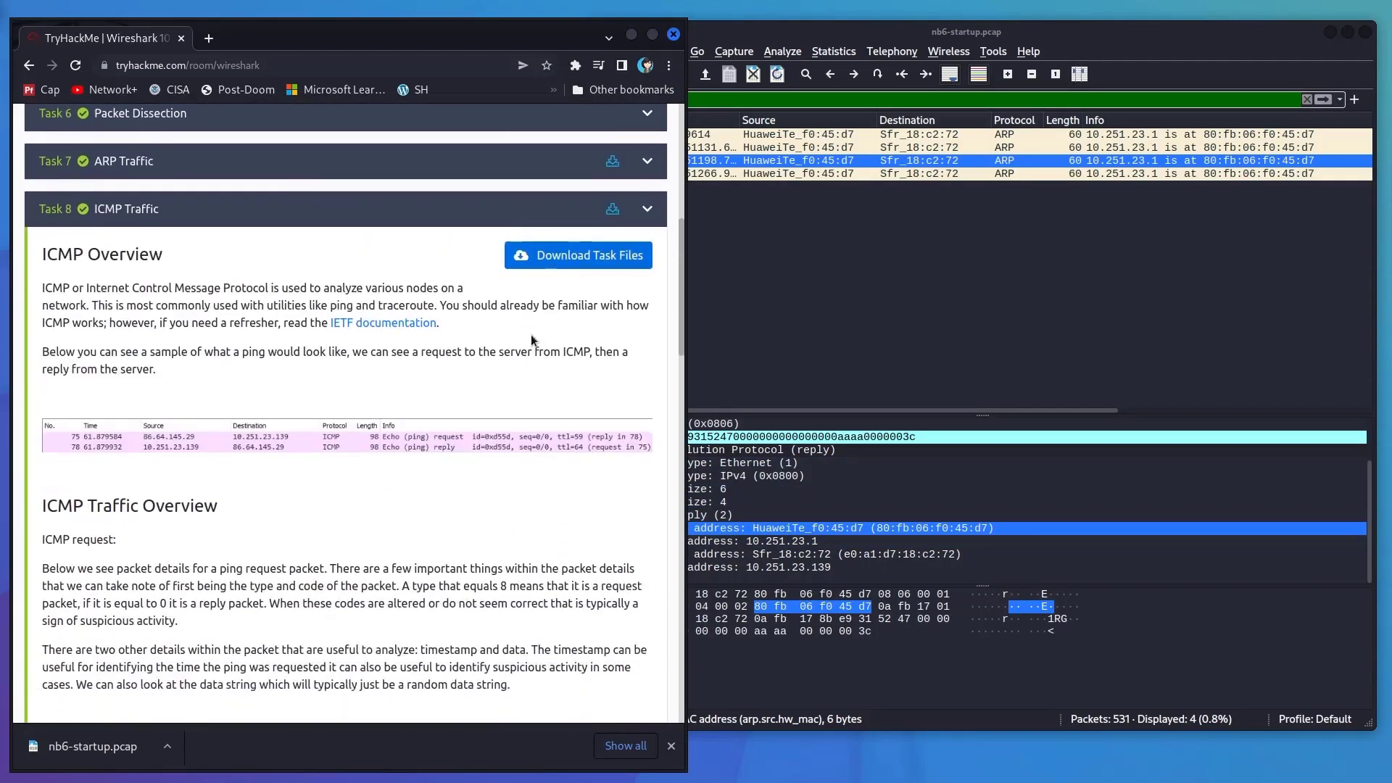
- Download the Task 8 capture file dns+icmp.pcapng and highlight the ICMP Overview heading
{"action": "left_click", "coordinate": [569, 265]}
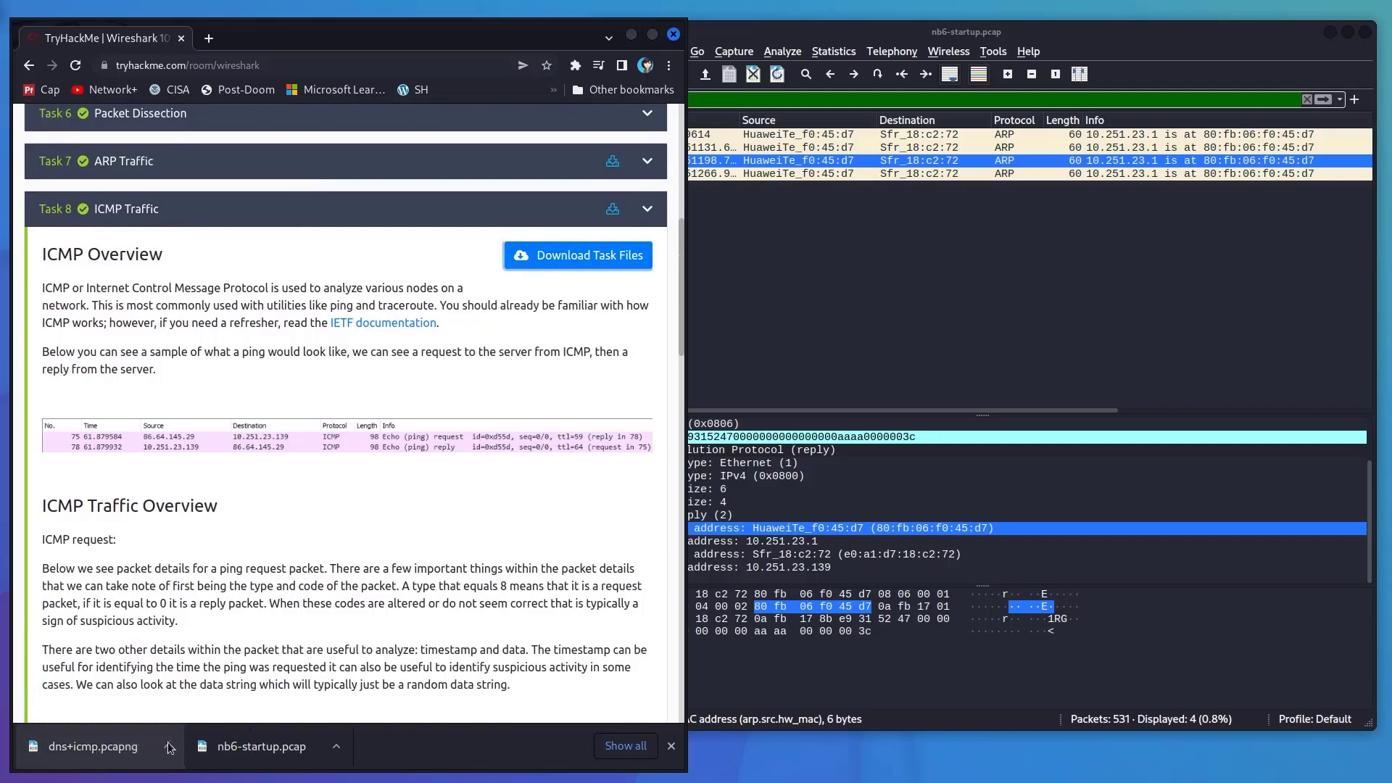
{"action": "left_click", "coordinate": [127, 763]}
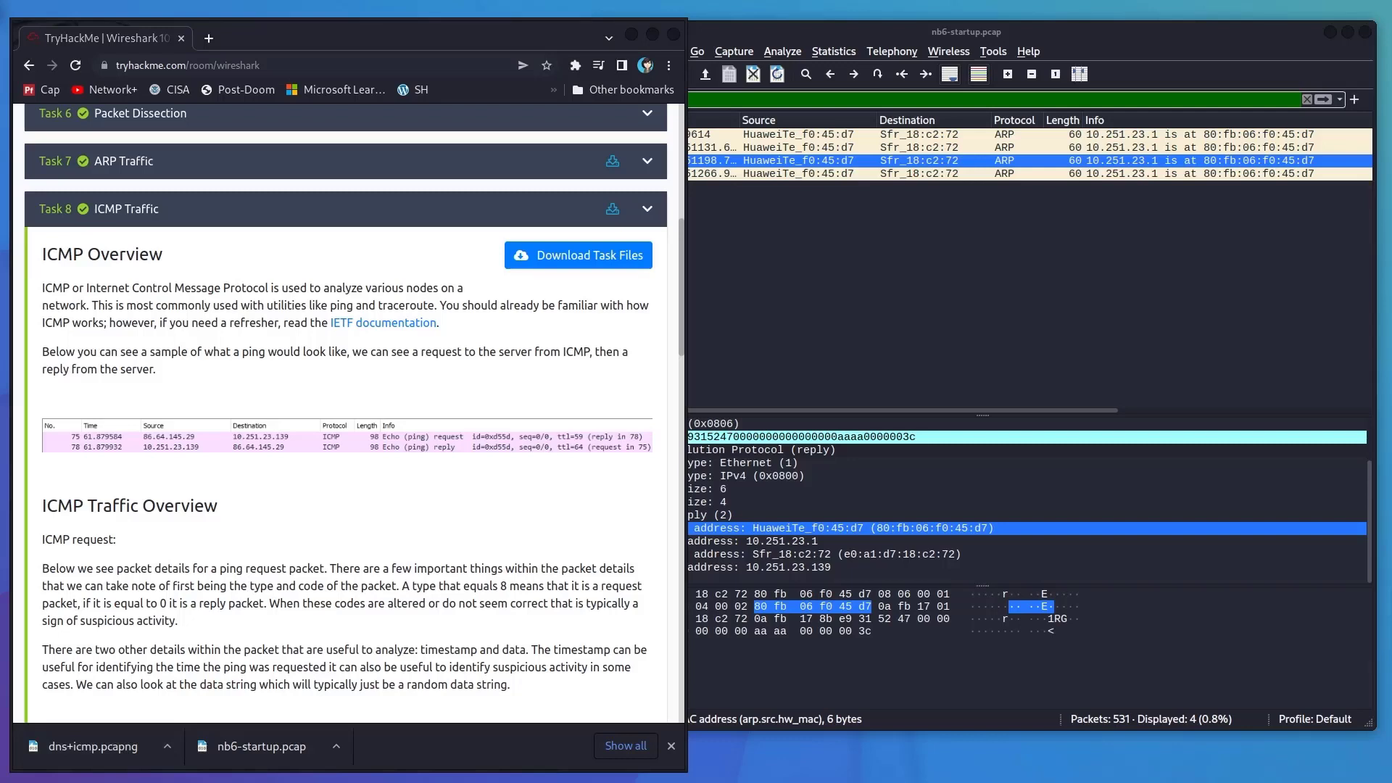
{"action": "left_click_drag", "start_coordinate": [185, 263], "coordinate": [20, 261]}
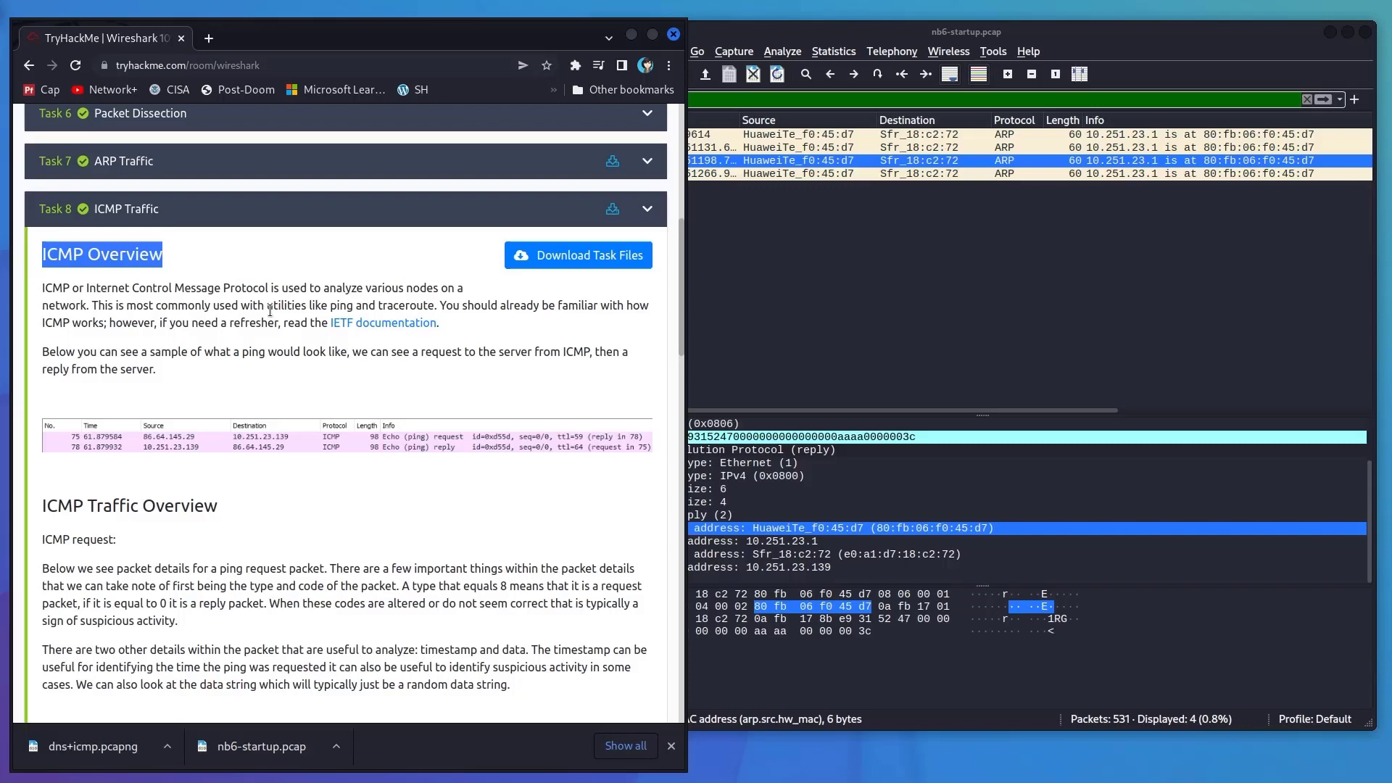
- Open the dns+icmp.pcapng capture in Wireshark, listing only pcapng files, and clear the arp.opcode==2 display filter
{"action": "left_click", "coordinate": [253, 358]}
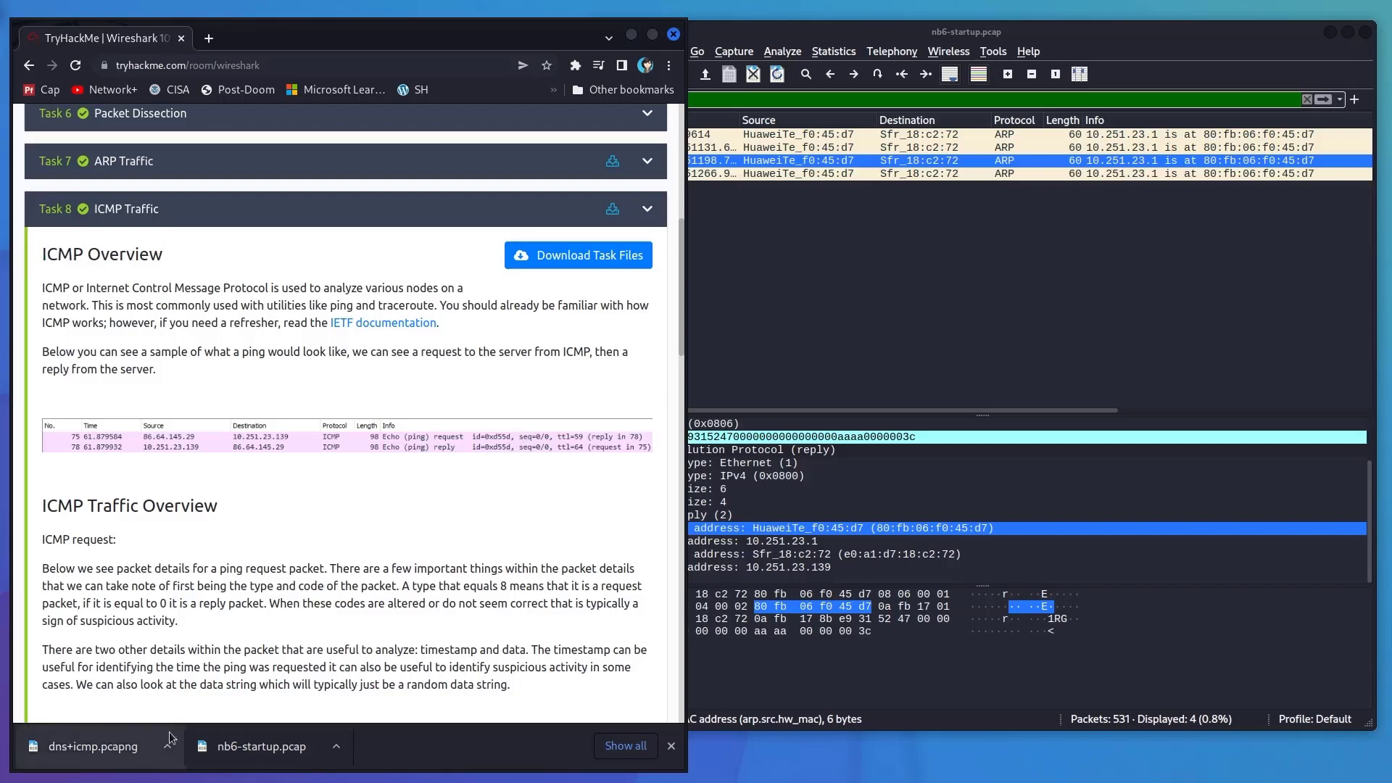
{"action": "left_click", "coordinate": [753, 31]}
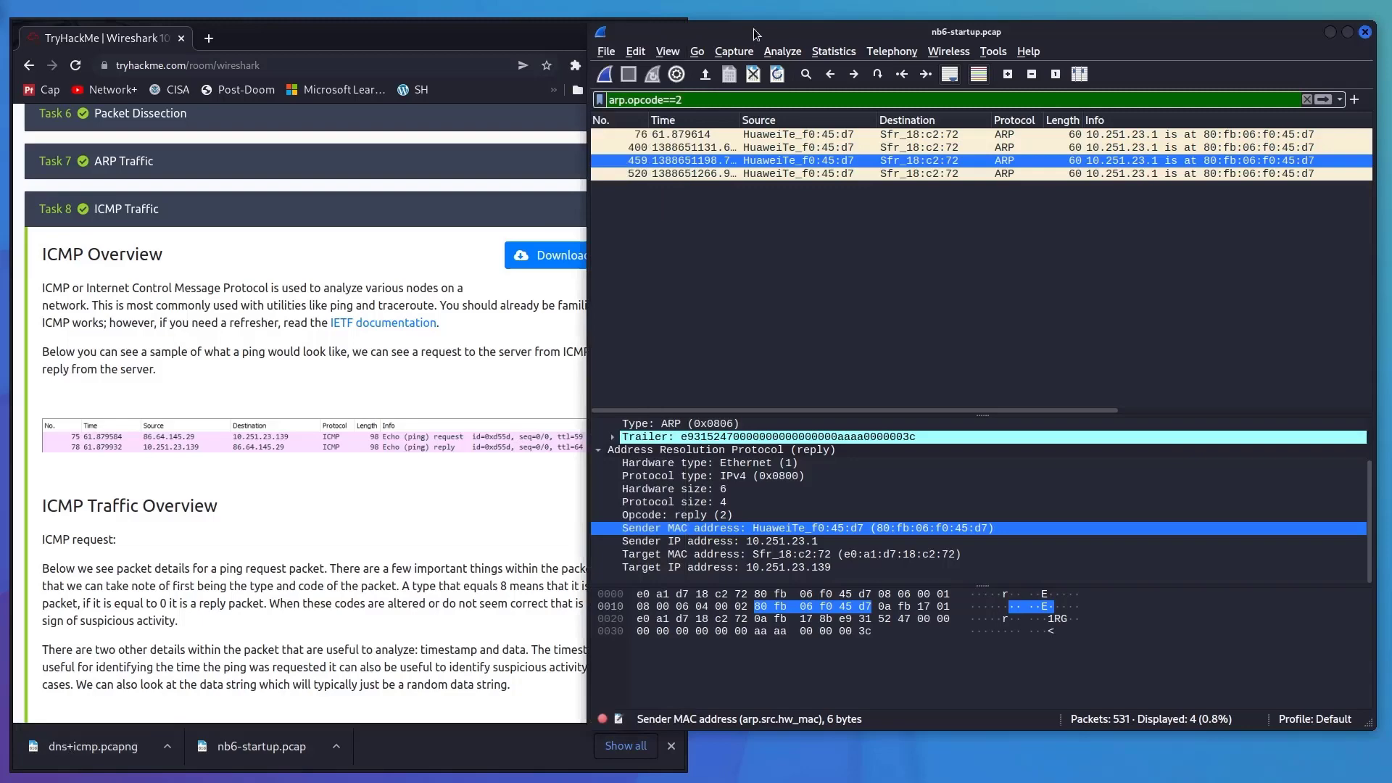
{"action": "left_click", "coordinate": [606, 51]}
{"action": "left_click", "coordinate": [627, 71]}
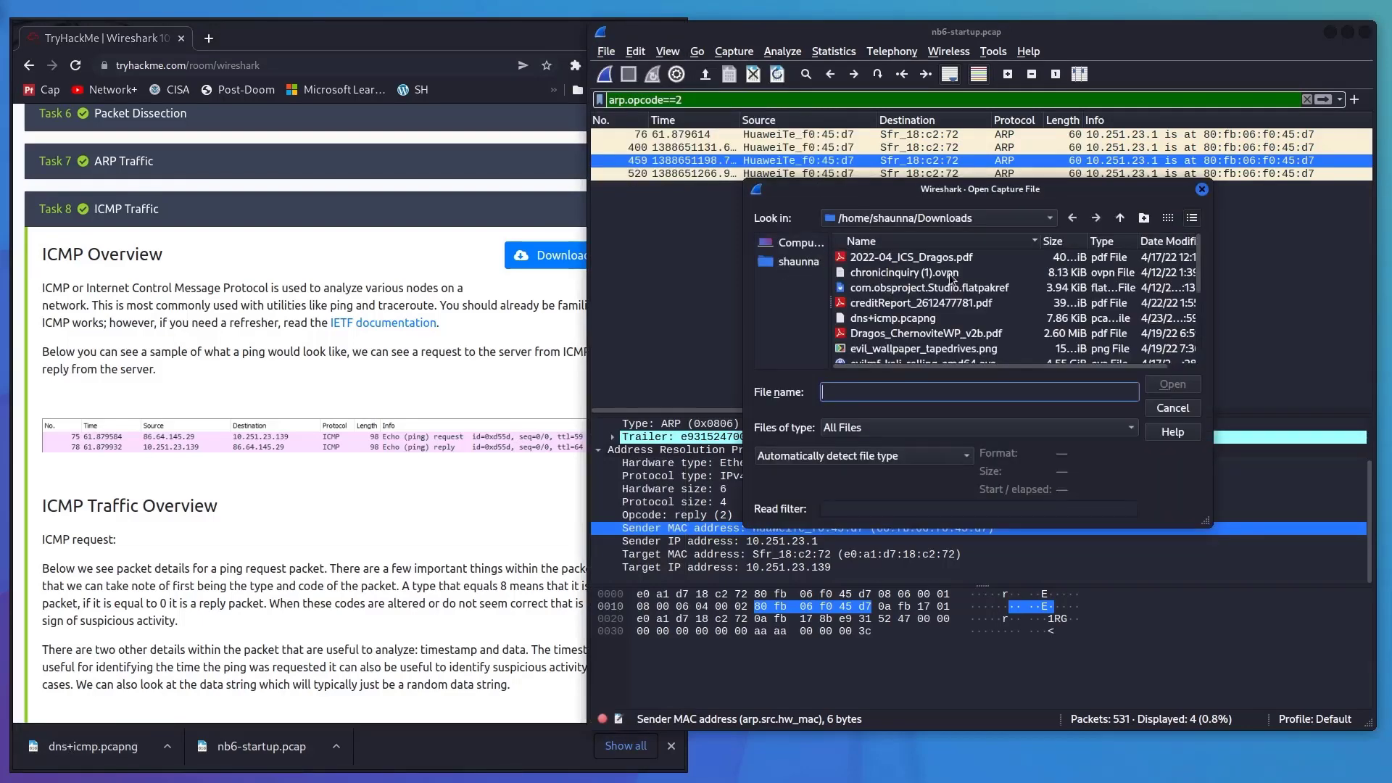
{"action": "left_click", "coordinate": [1129, 430]}
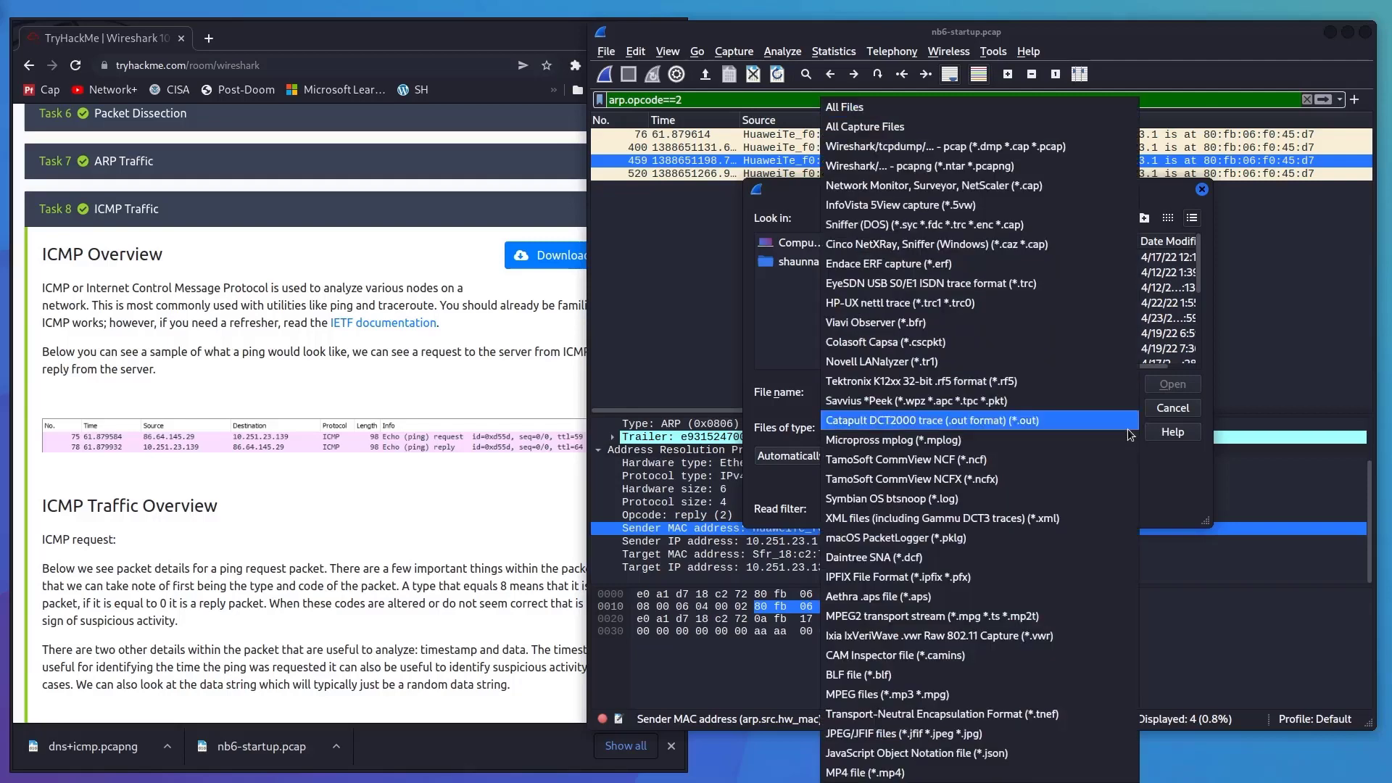
{"action": "left_click", "coordinate": [989, 172]}
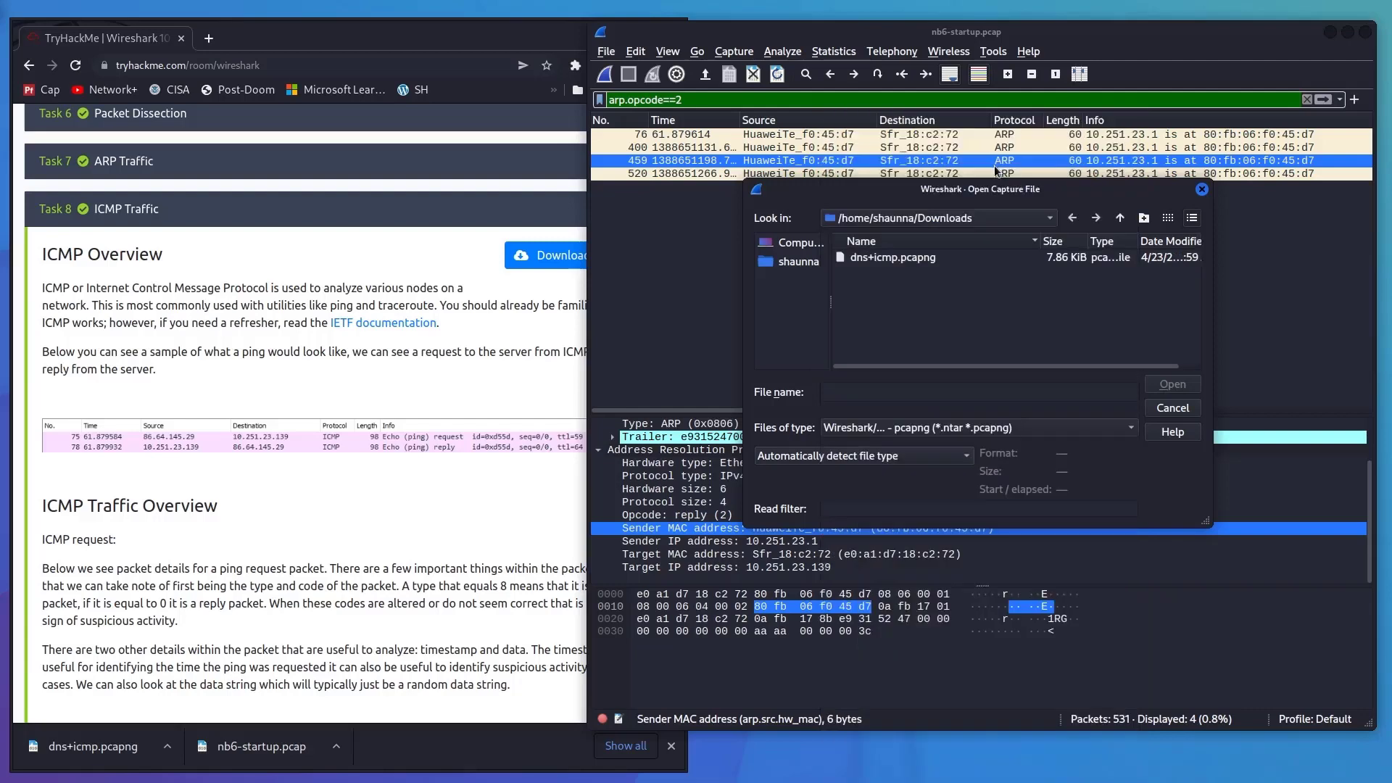
{"action": "left_click", "coordinate": [899, 257]}
{"action": "left_click", "coordinate": [1234, 386]}
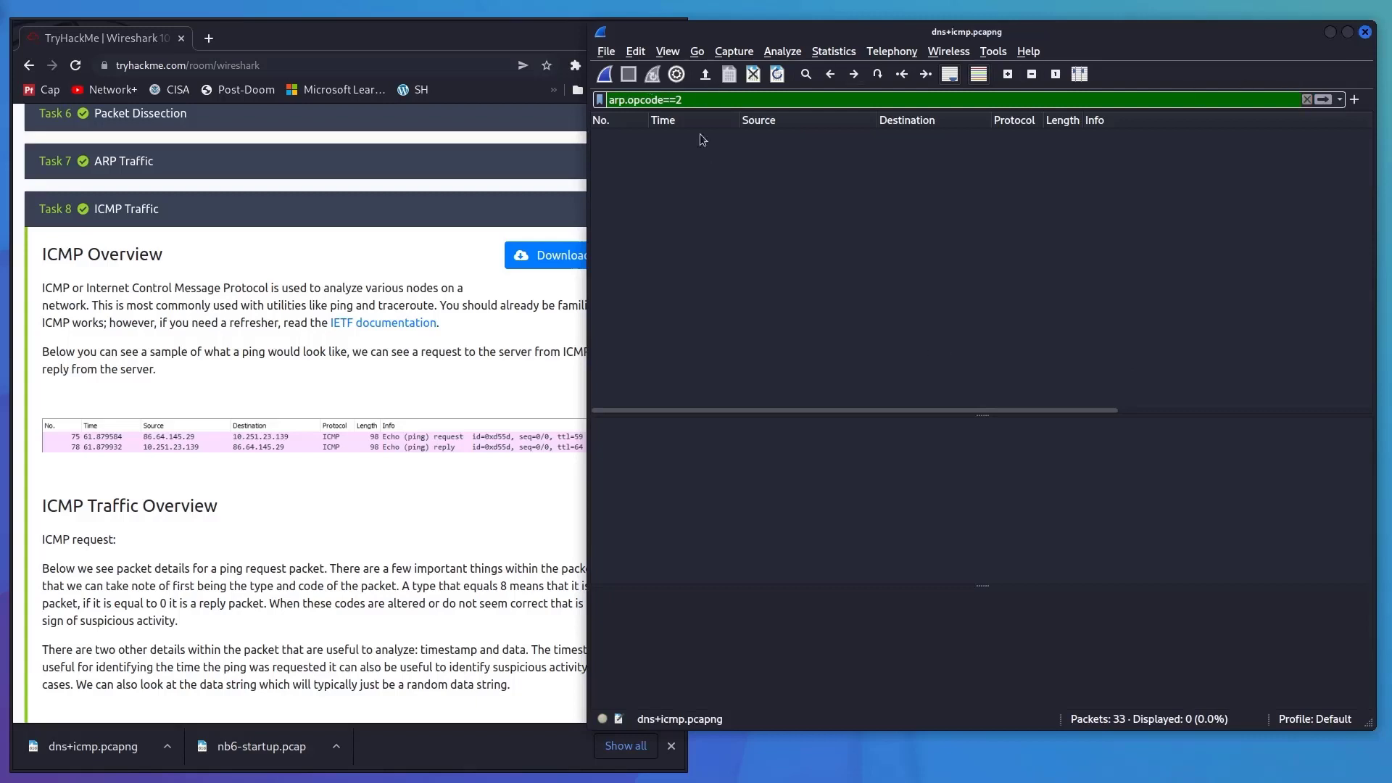
{"action": "left_click", "coordinate": [1305, 100]}
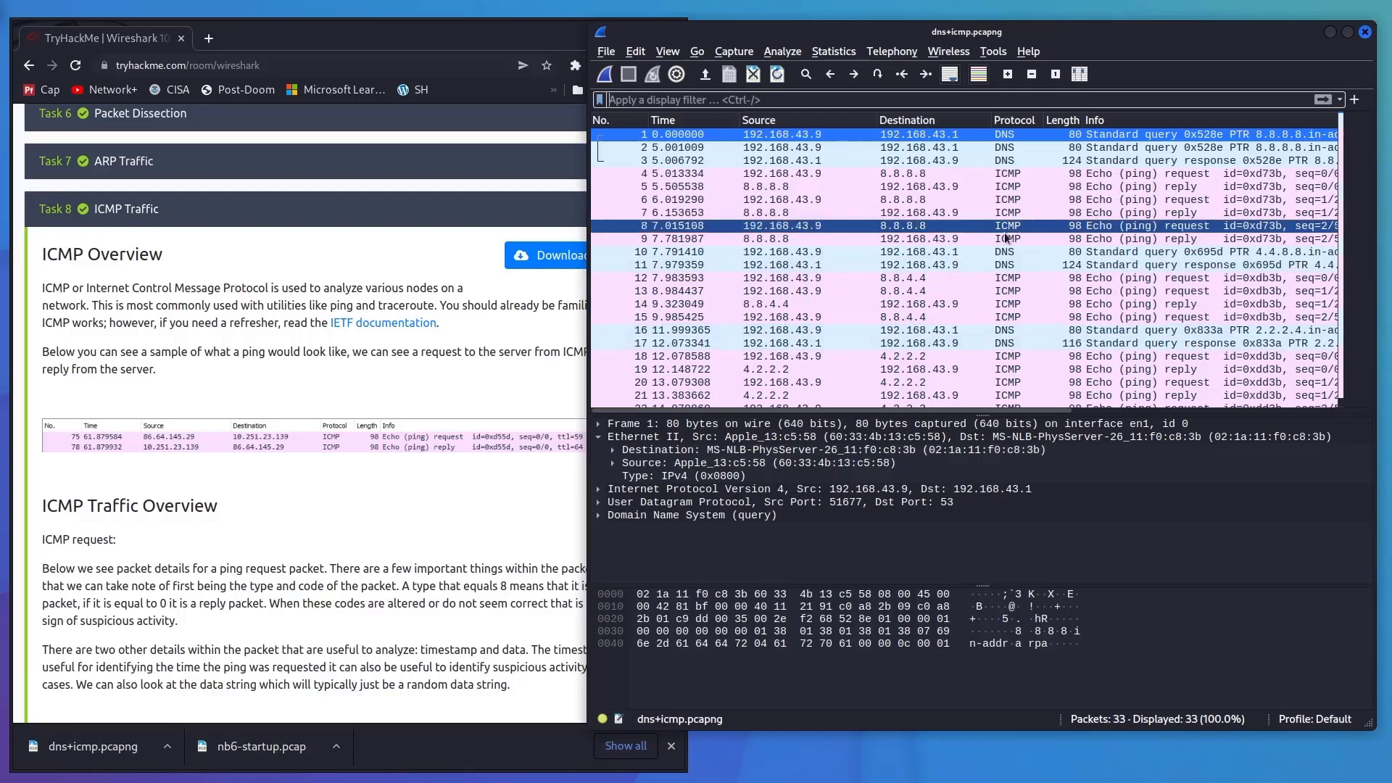
- Return to the TryHackMe page and go to the ICMP questions at the end of Task 8
{"action": "left_click", "coordinate": [440, 447]}
{"action": "scroll", "coordinate": [435, 442], "scroll_direction": "down", "scroll_amount": 5}
{"action": "scroll", "coordinate": [423, 433], "scroll_direction": "down", "scroll_amount": 7}
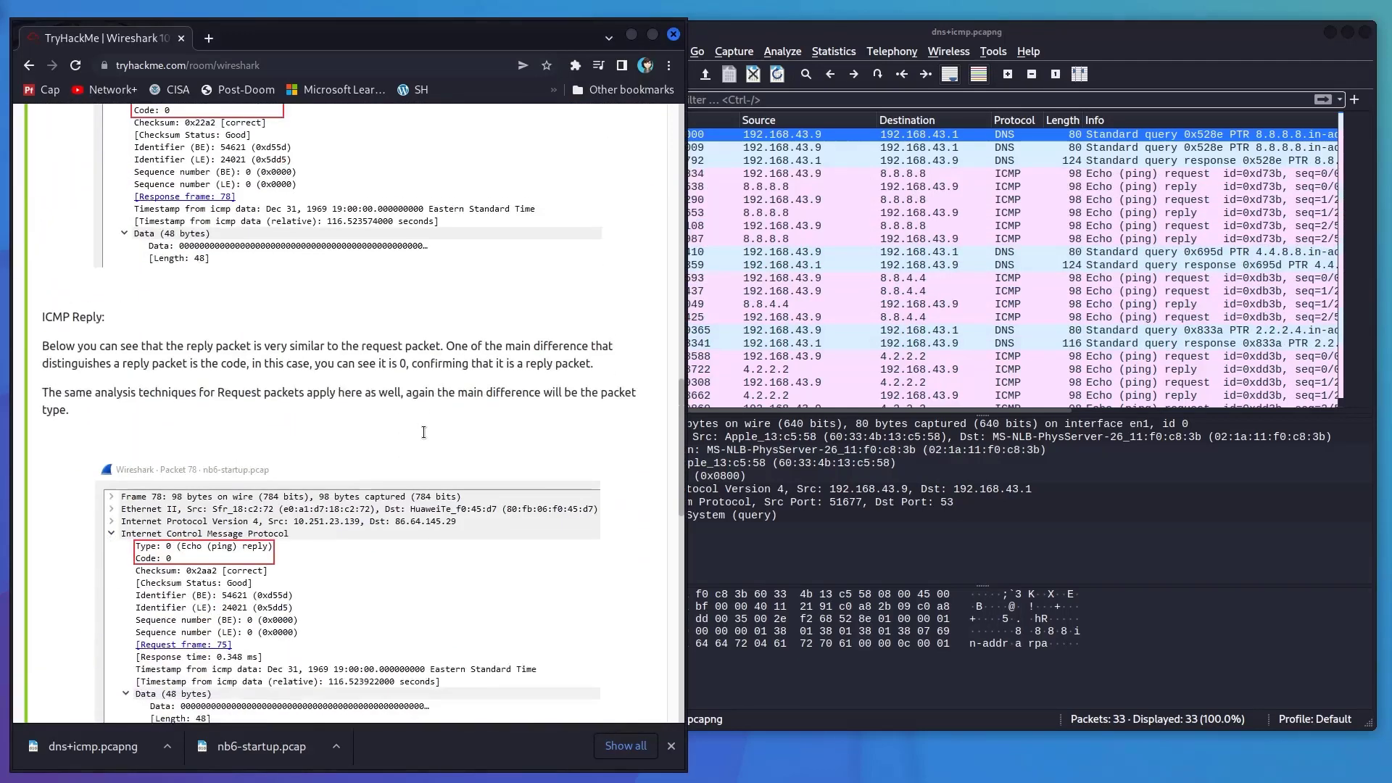
{"action": "scroll", "coordinate": [423, 432], "scroll_direction": "down", "scroll_amount": 2}
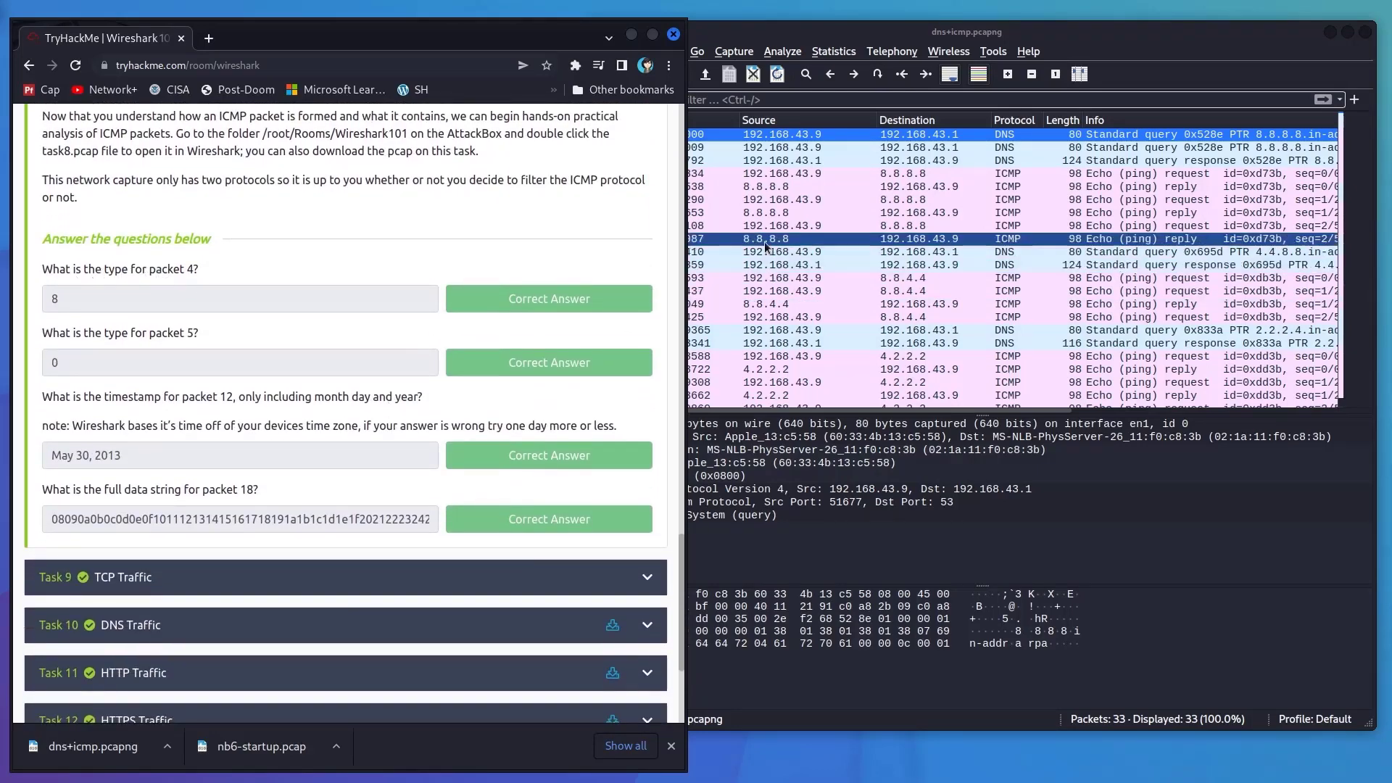
- Expand the Internet Control Message Protocol layer of packet 4 and check the Type field of packets 4 and 5
{"action": "left_click_drag", "start_coordinate": [764, 241], "coordinate": [773, 174]}
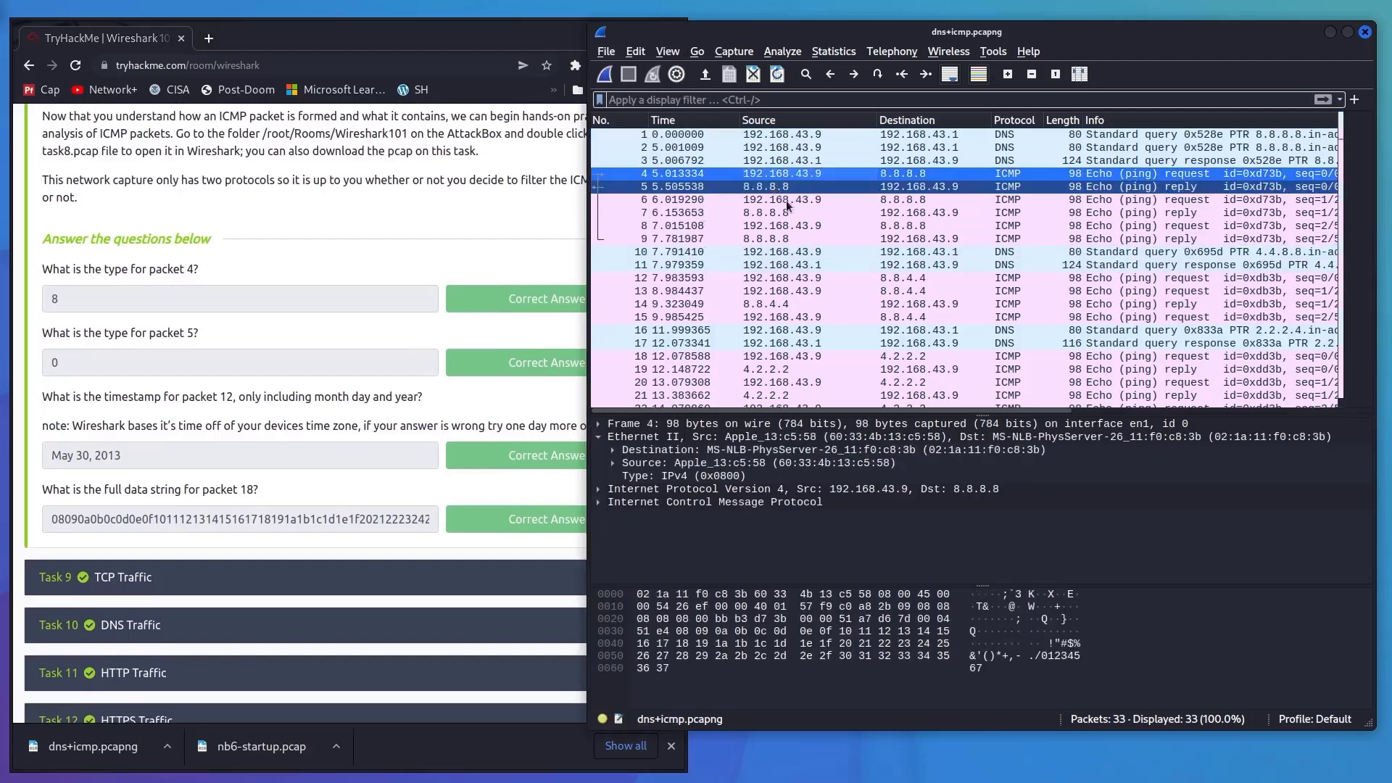
{"action": "left_click", "coordinate": [666, 502]}
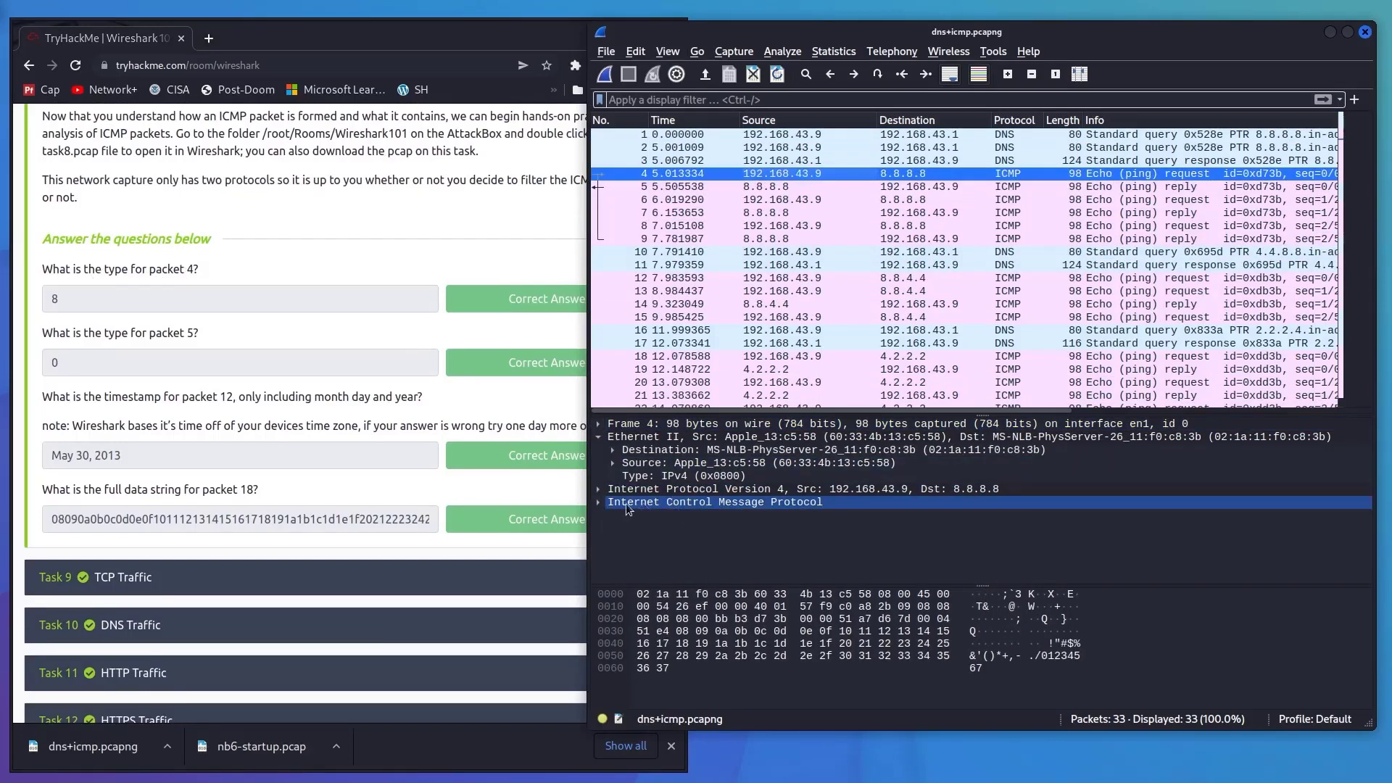
{"action": "left_click", "coordinate": [600, 504]}
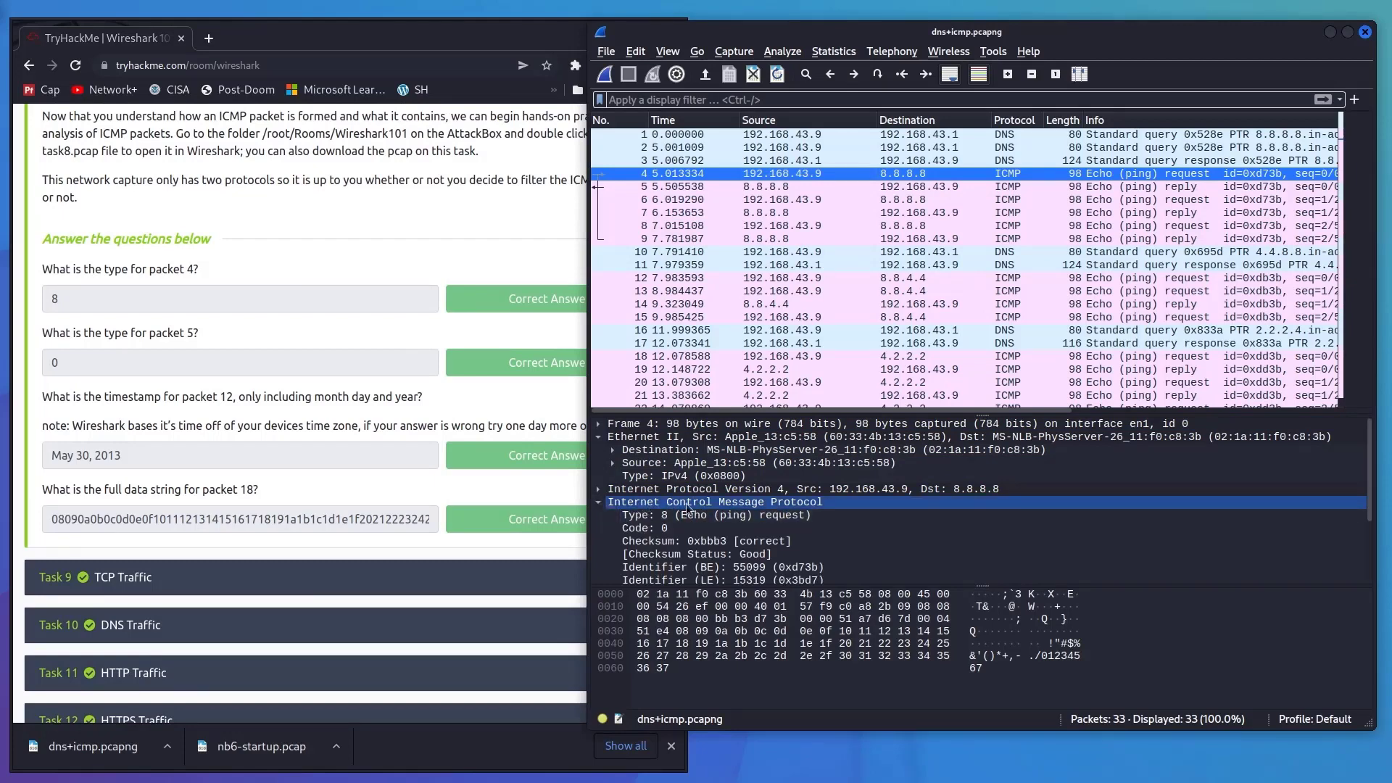
{"action": "left_click", "coordinate": [724, 516]}
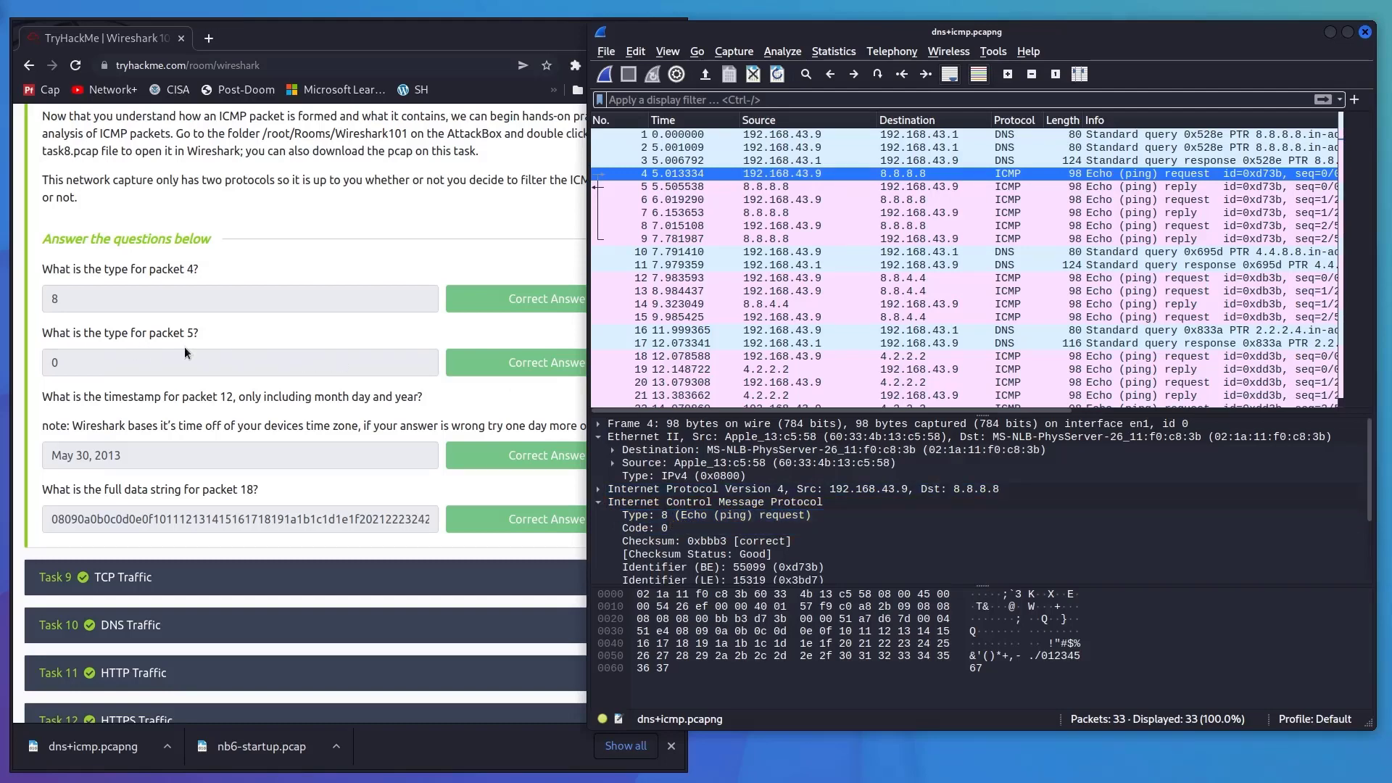
{"action": "left_click", "coordinate": [690, 187]}
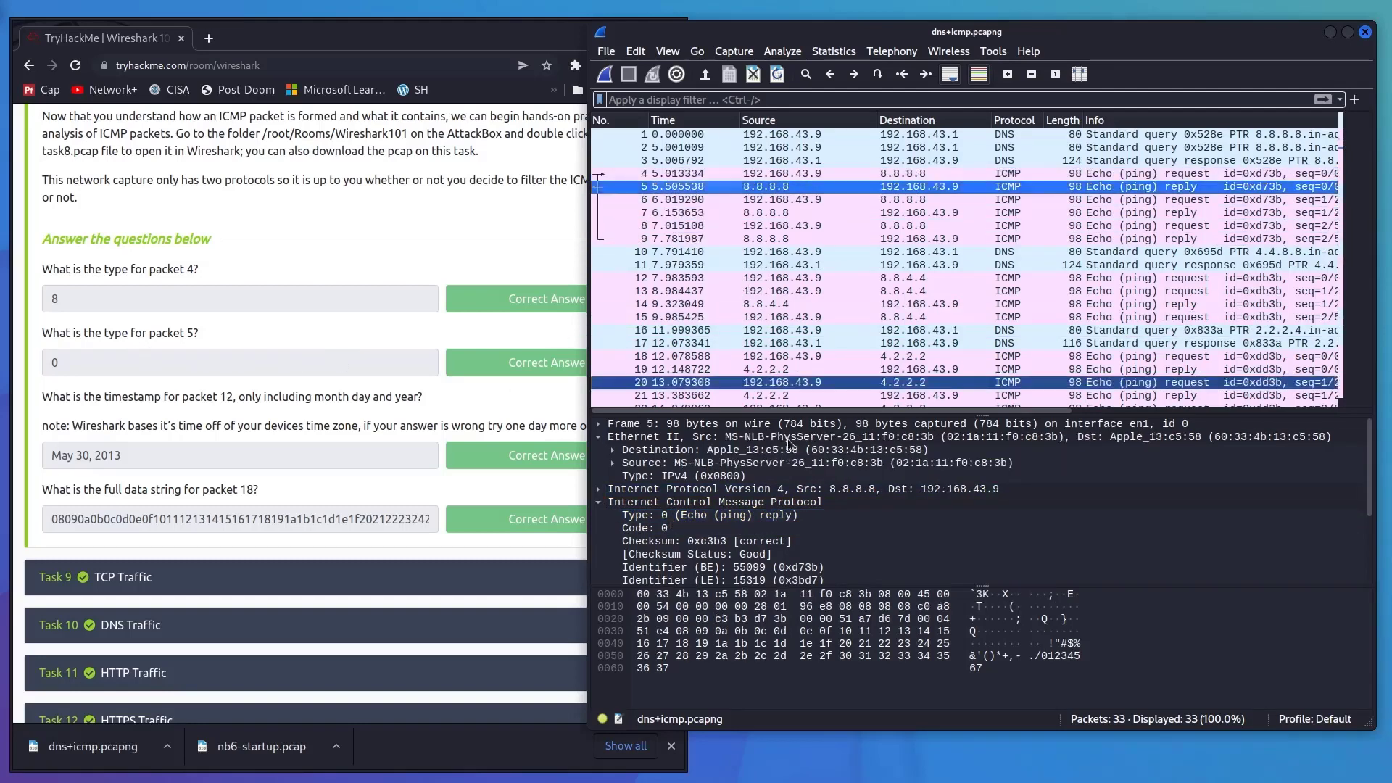
{"action": "left_click", "coordinate": [719, 516]}
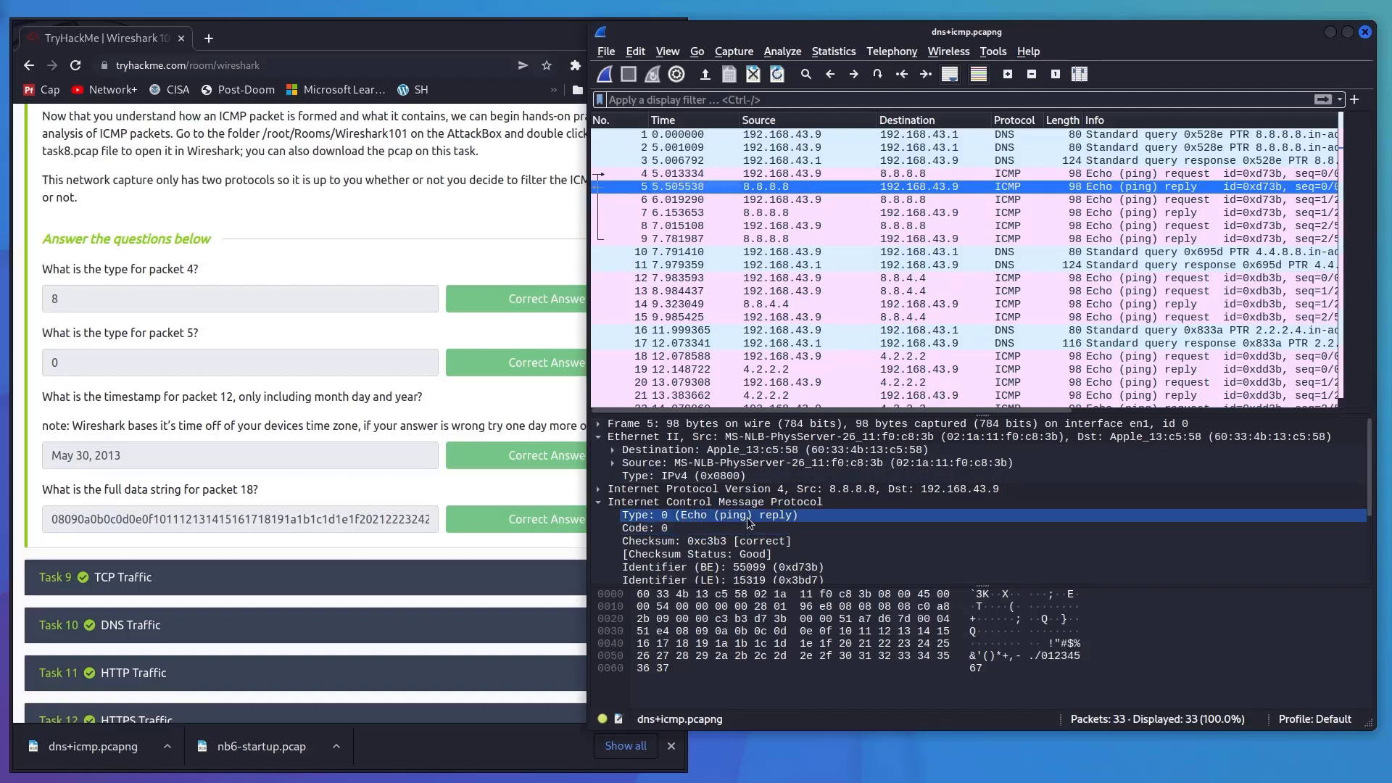
- Select packet 12 and locate the Timestamp from icmp data field in its ICMP details
{"action": "left_click", "coordinate": [238, 411]}
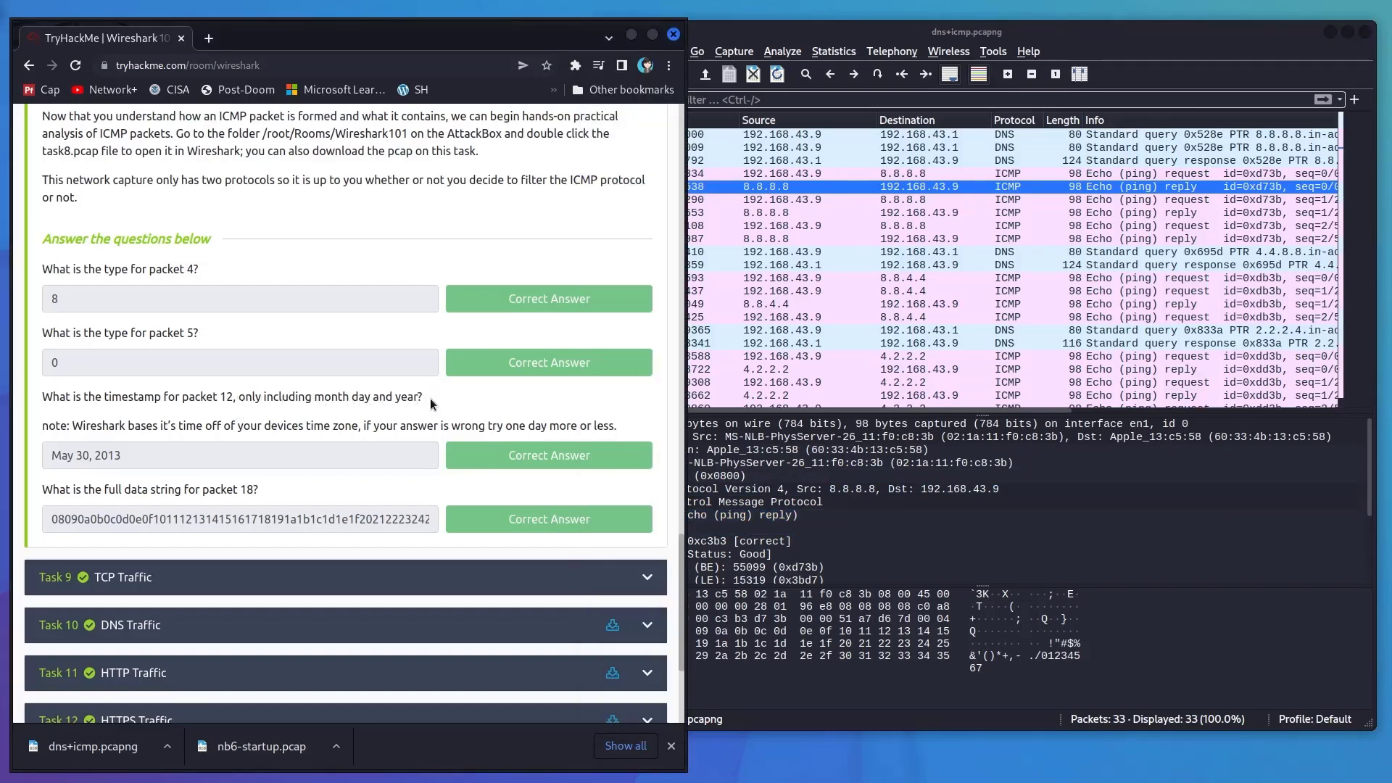
{"action": "left_click", "coordinate": [786, 392]}
{"action": "left_click", "coordinate": [745, 279]}
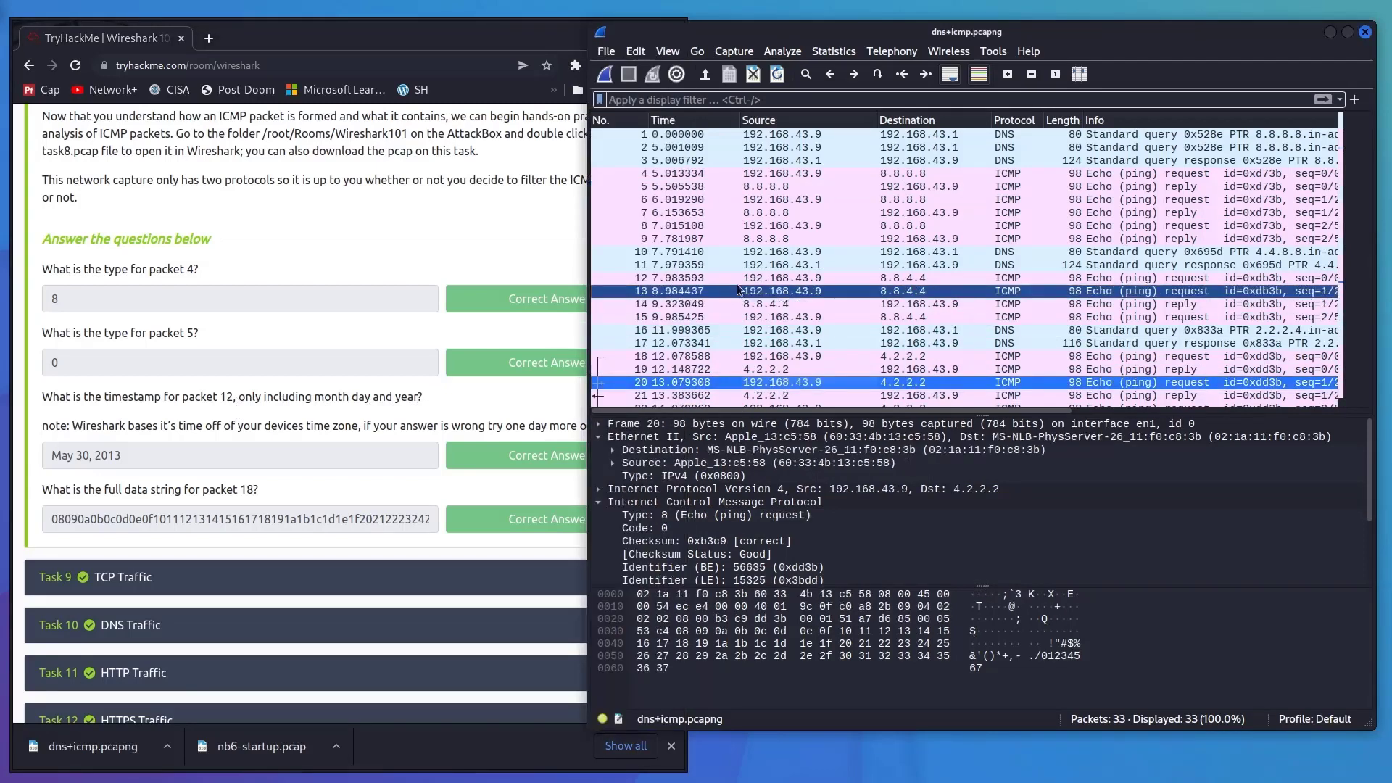
{"action": "left_click", "coordinate": [802, 527]}
{"action": "scroll", "coordinate": [801, 523], "scroll_direction": "down", "scroll_amount": 1}
{"action": "left_click", "coordinate": [802, 515]}
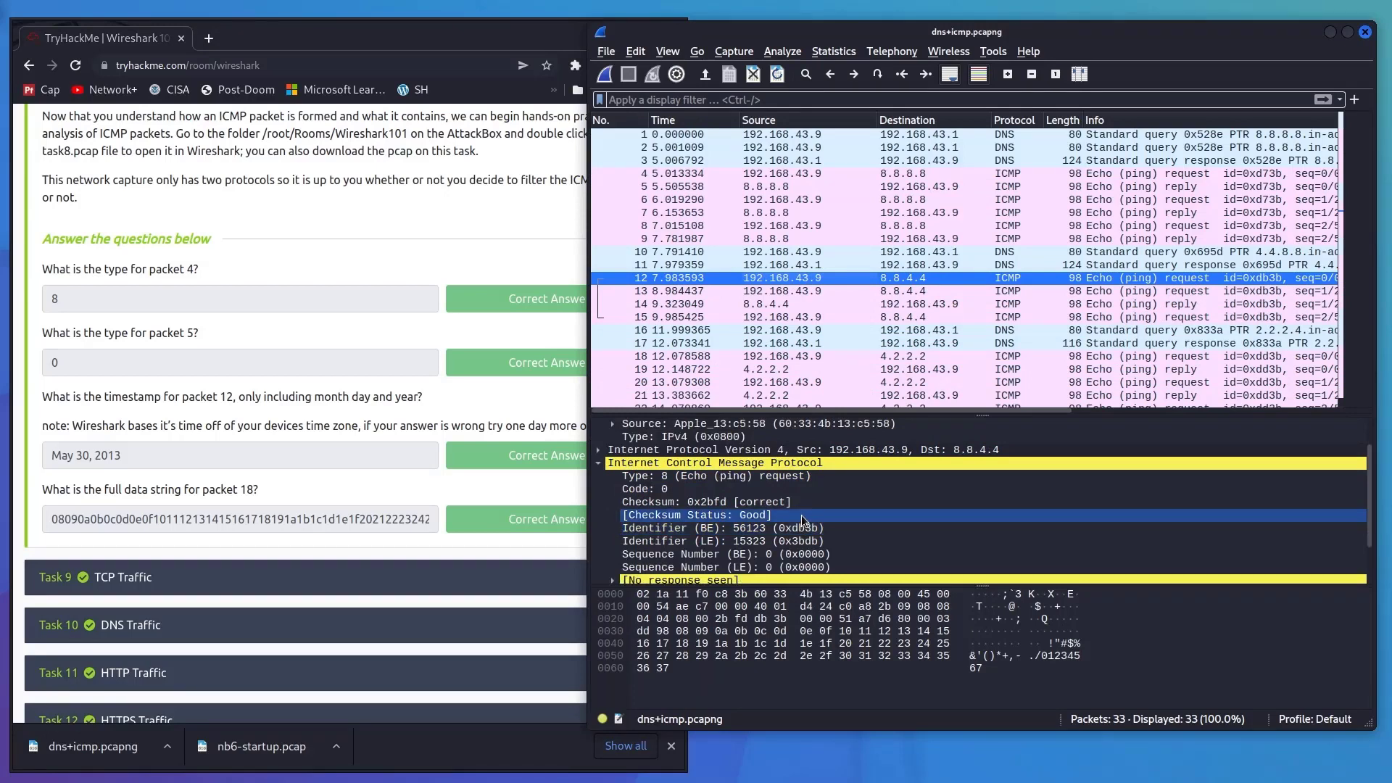
{"action": "scroll", "coordinate": [801, 515], "scroll_direction": "down", "scroll_amount": 1}
{"action": "left_click", "coordinate": [845, 529]}
{"action": "scroll", "coordinate": [845, 529], "scroll_direction": "down", "scroll_amount": 1}
{"action": "left_click", "coordinate": [812, 540]}
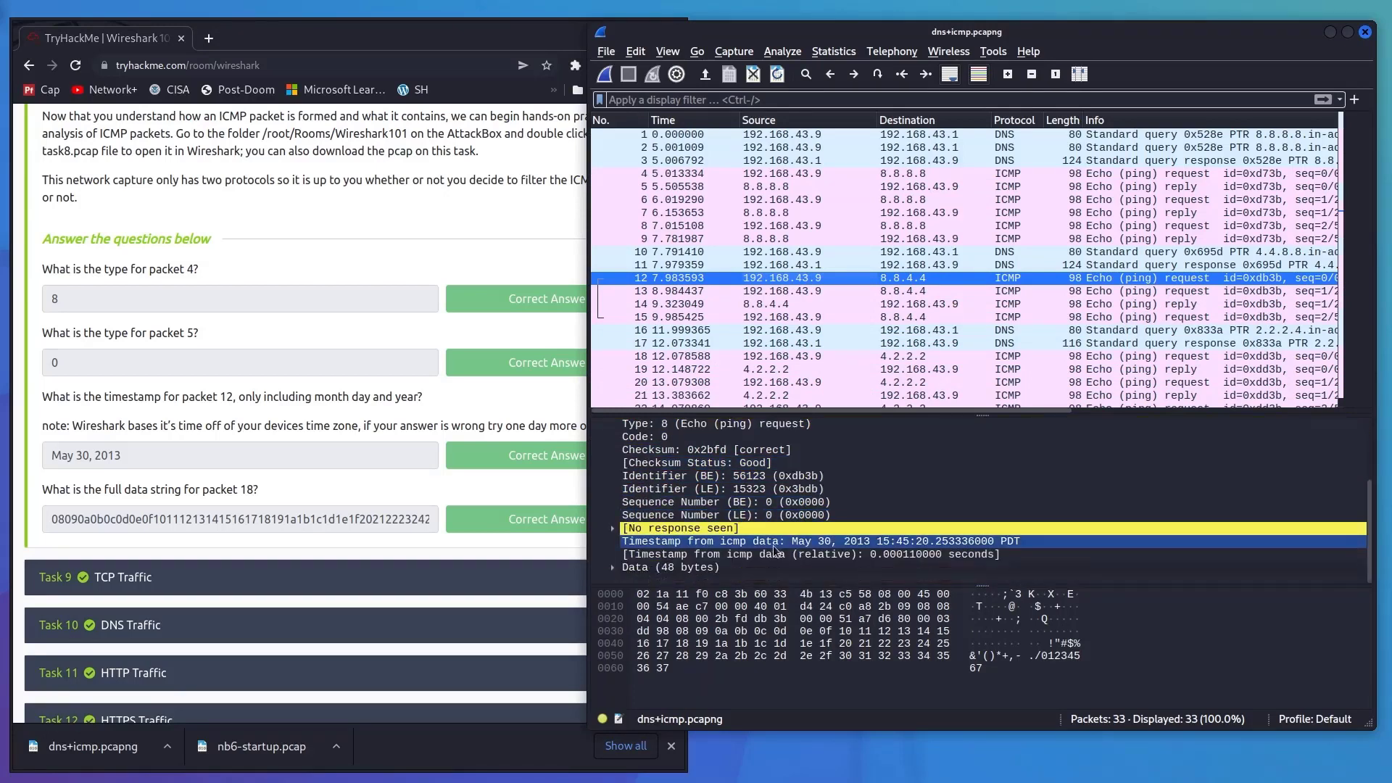
{"action": "left_click", "coordinate": [806, 548]}
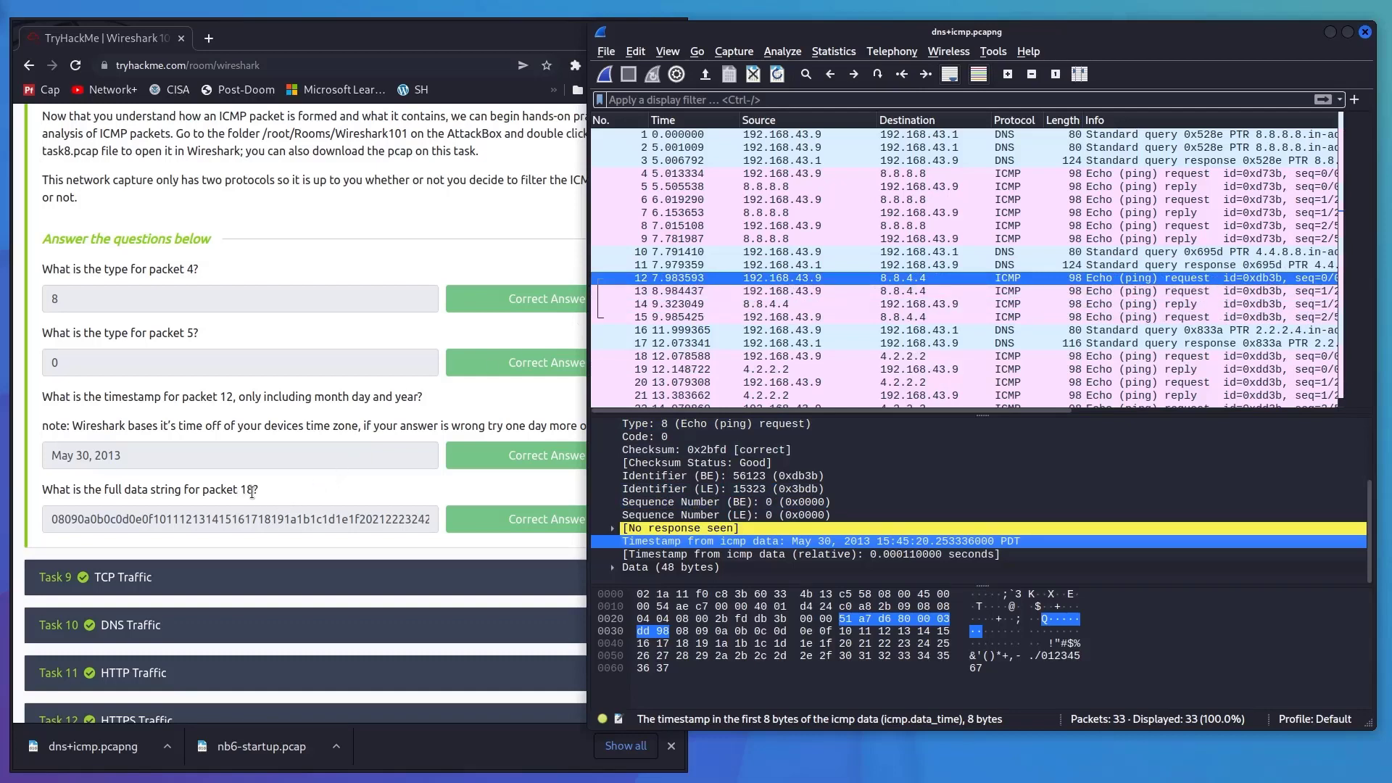
- Expand the Data section of packet 18, copy its data string, and return to the packet 18 question on the task page
{"action": "left_click", "coordinate": [765, 358]}
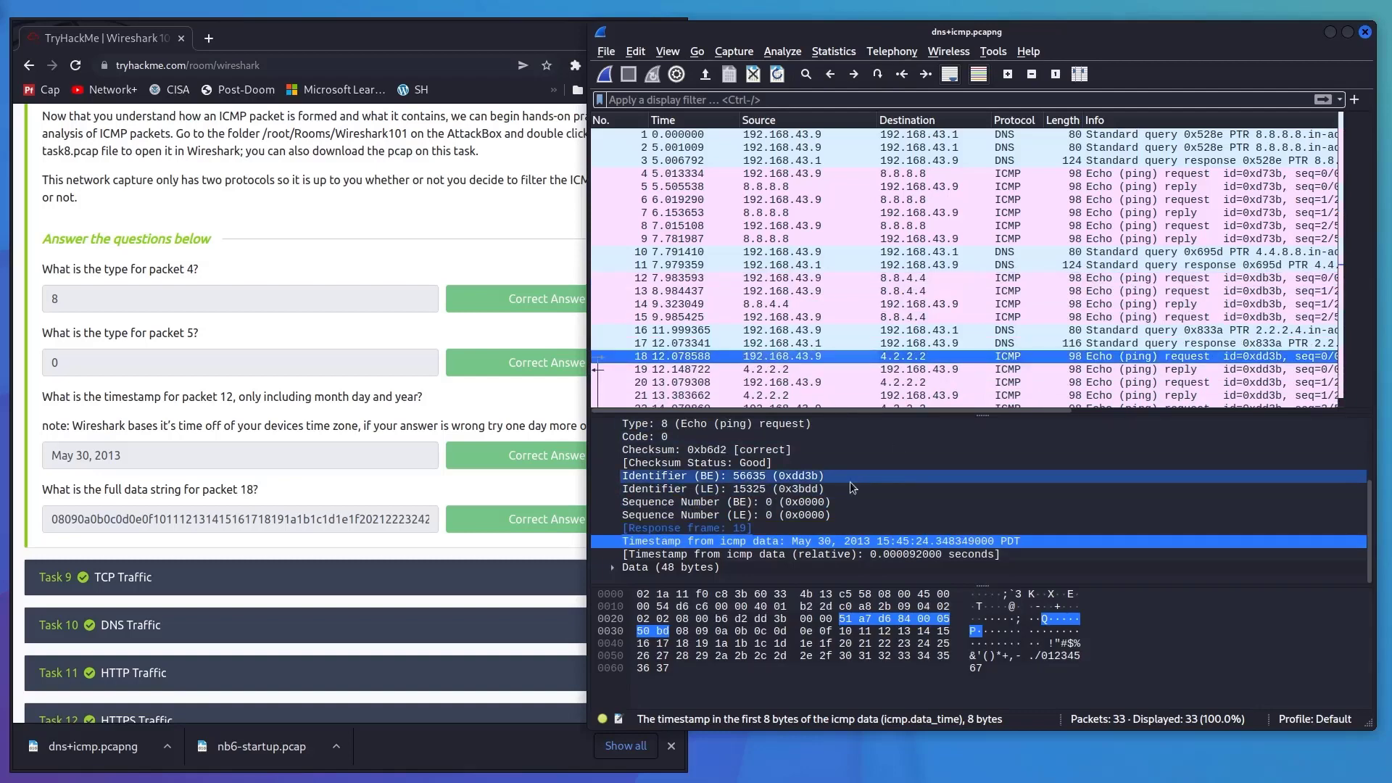
{"action": "left_click", "coordinate": [613, 567]}
{"action": "scroll", "coordinate": [674, 551], "scroll_direction": "down", "scroll_amount": 1}
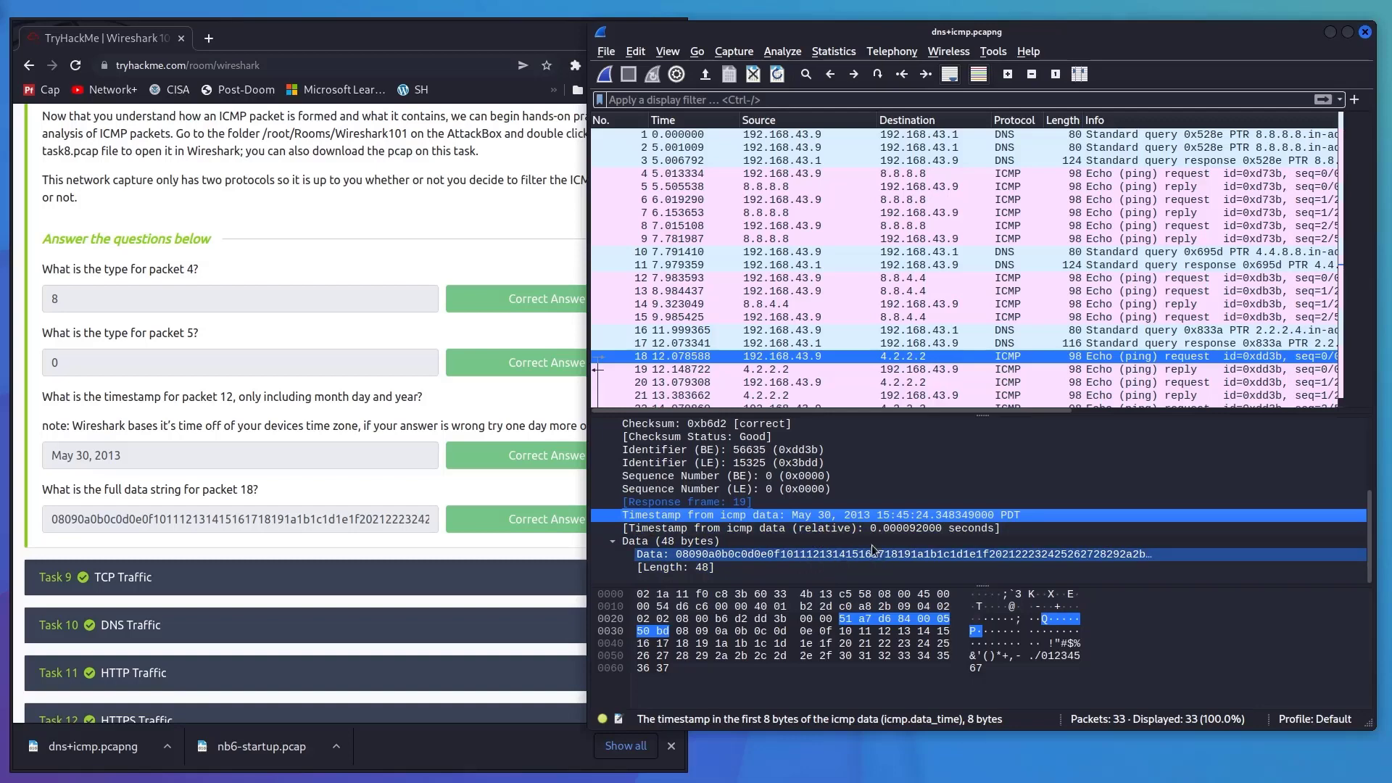
{"action": "right_click", "coordinate": [823, 554]}
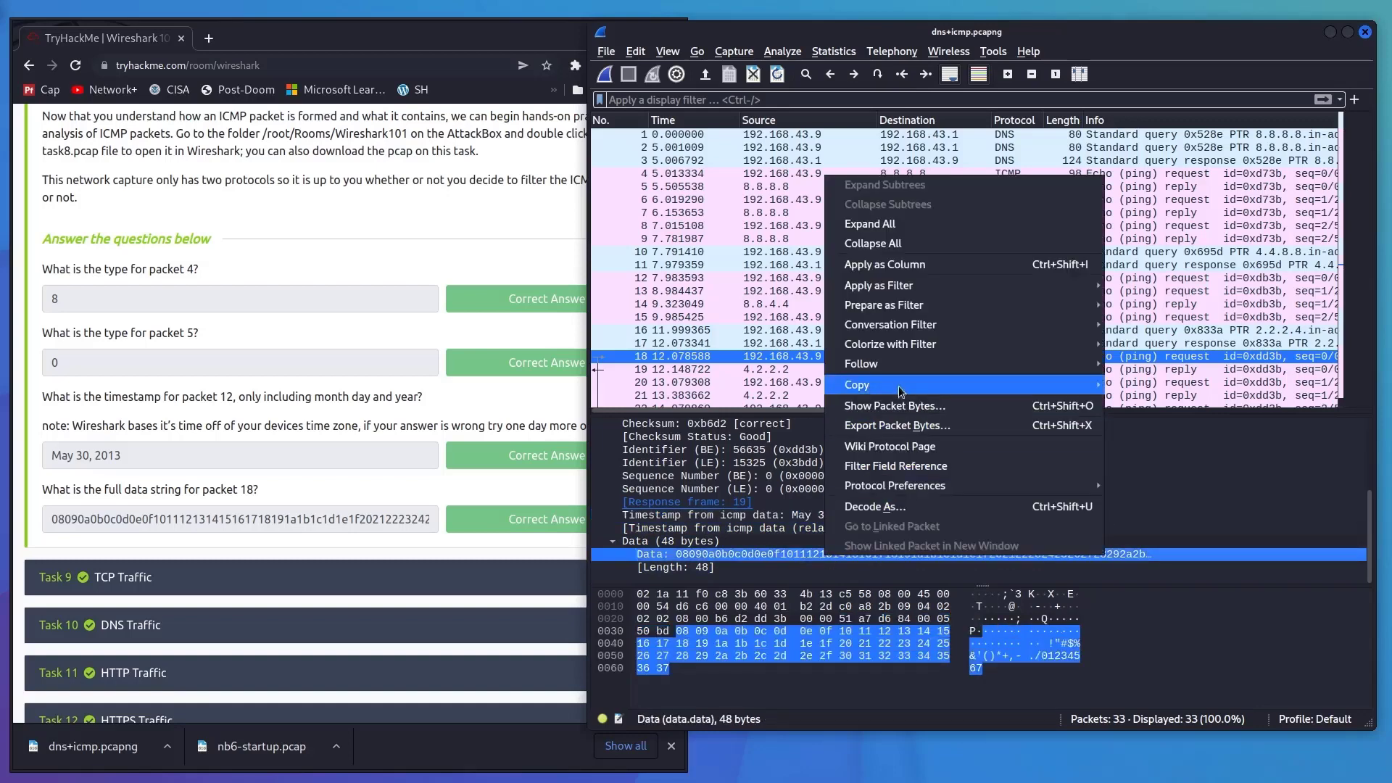
{"action": "mouse_move", "coordinate": [899, 385]}
{"action": "left_click", "coordinate": [1136, 465]}
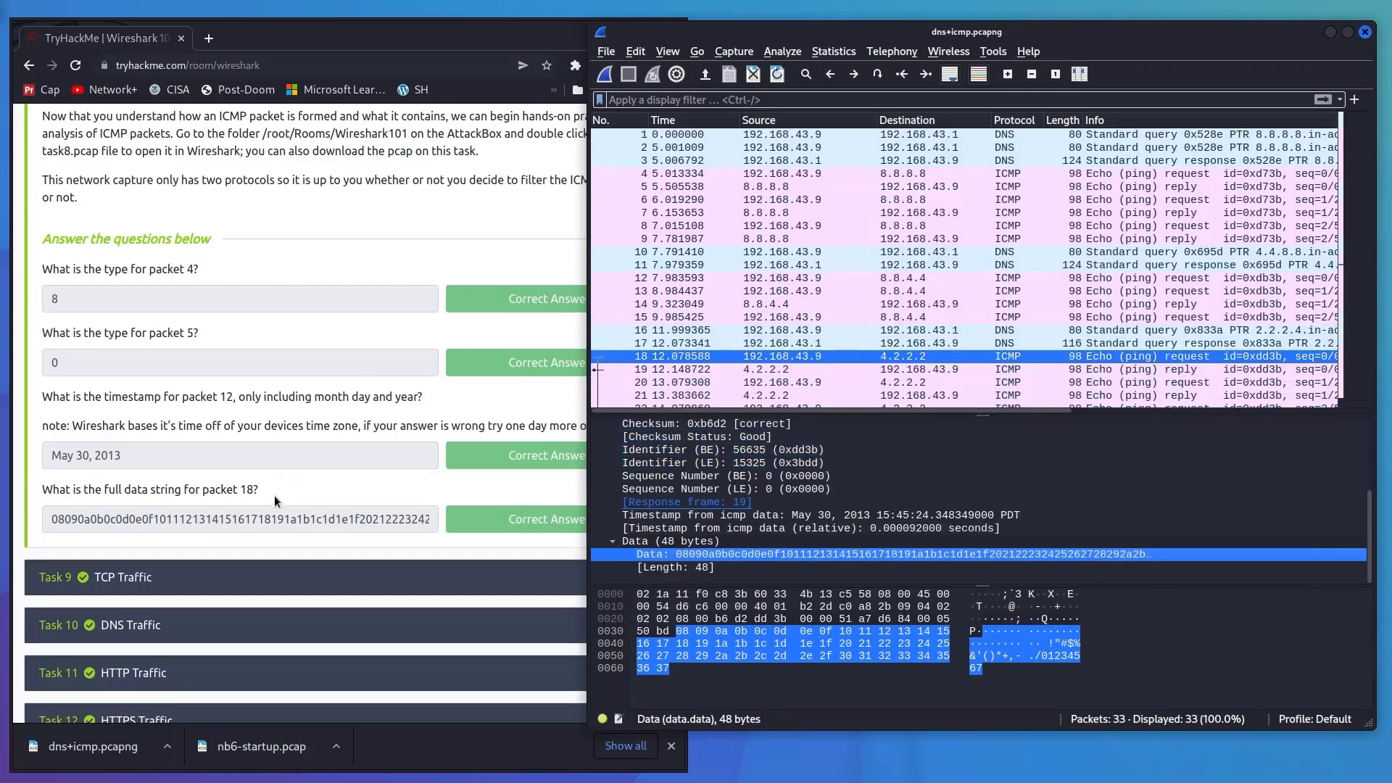
{"action": "left_click", "coordinate": [263, 512]}
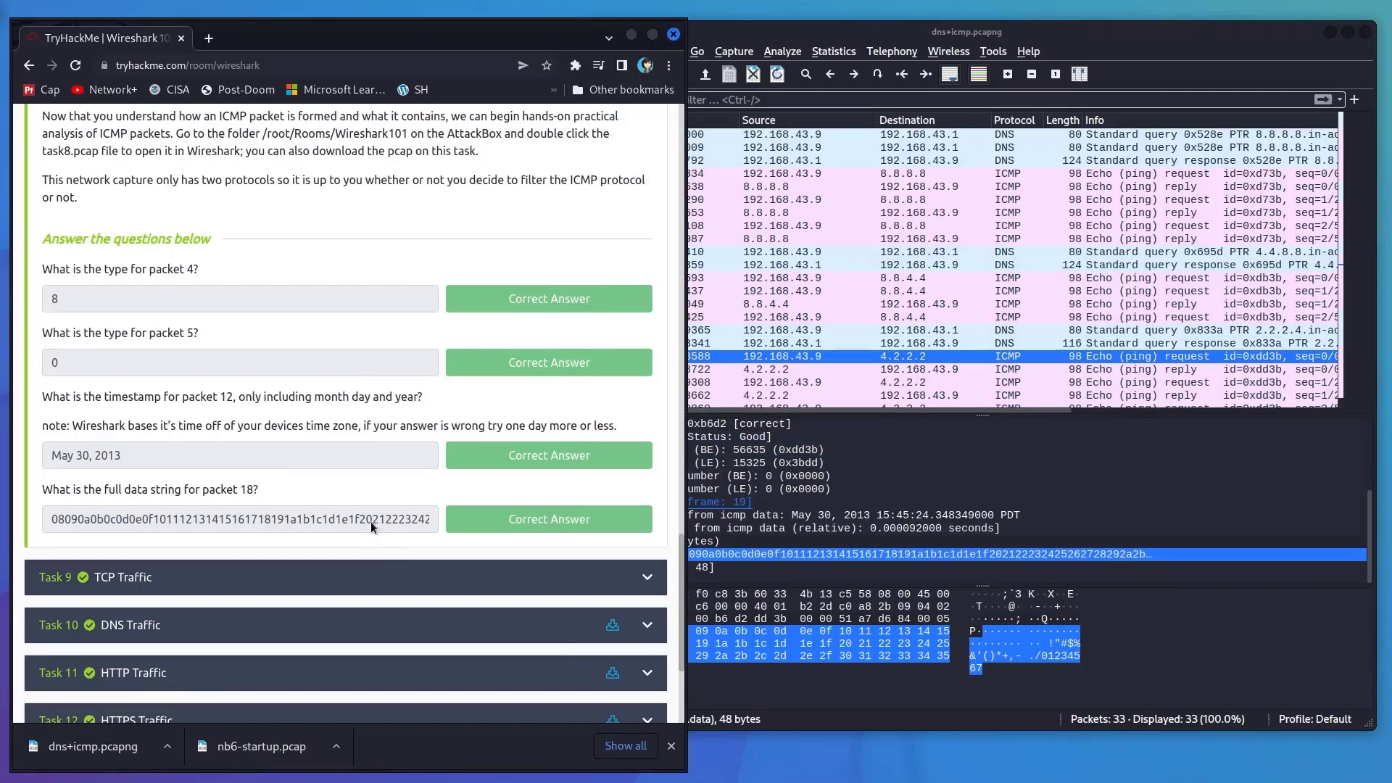
- Expand Task 9 TCP Traffic and skim through it to the closing question
{"action": "scroll", "coordinate": [366, 522], "scroll_direction": "down", "scroll_amount": 1}
{"action": "left_click", "coordinate": [360, 536]}
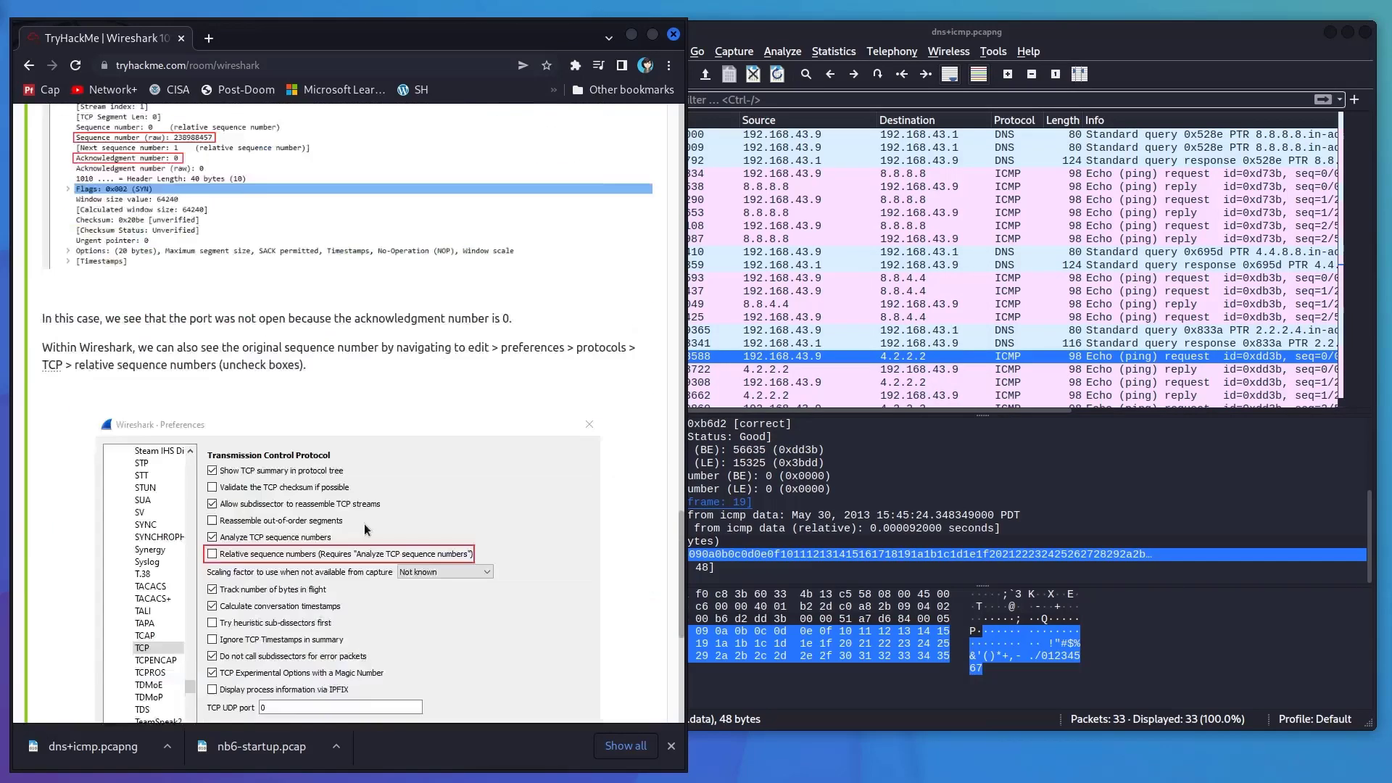
{"action": "scroll", "coordinate": [363, 523], "scroll_direction": "down", "scroll_amount": 10}
{"action": "scroll", "coordinate": [394, 384], "scroll_direction": "down", "scroll_amount": 7}
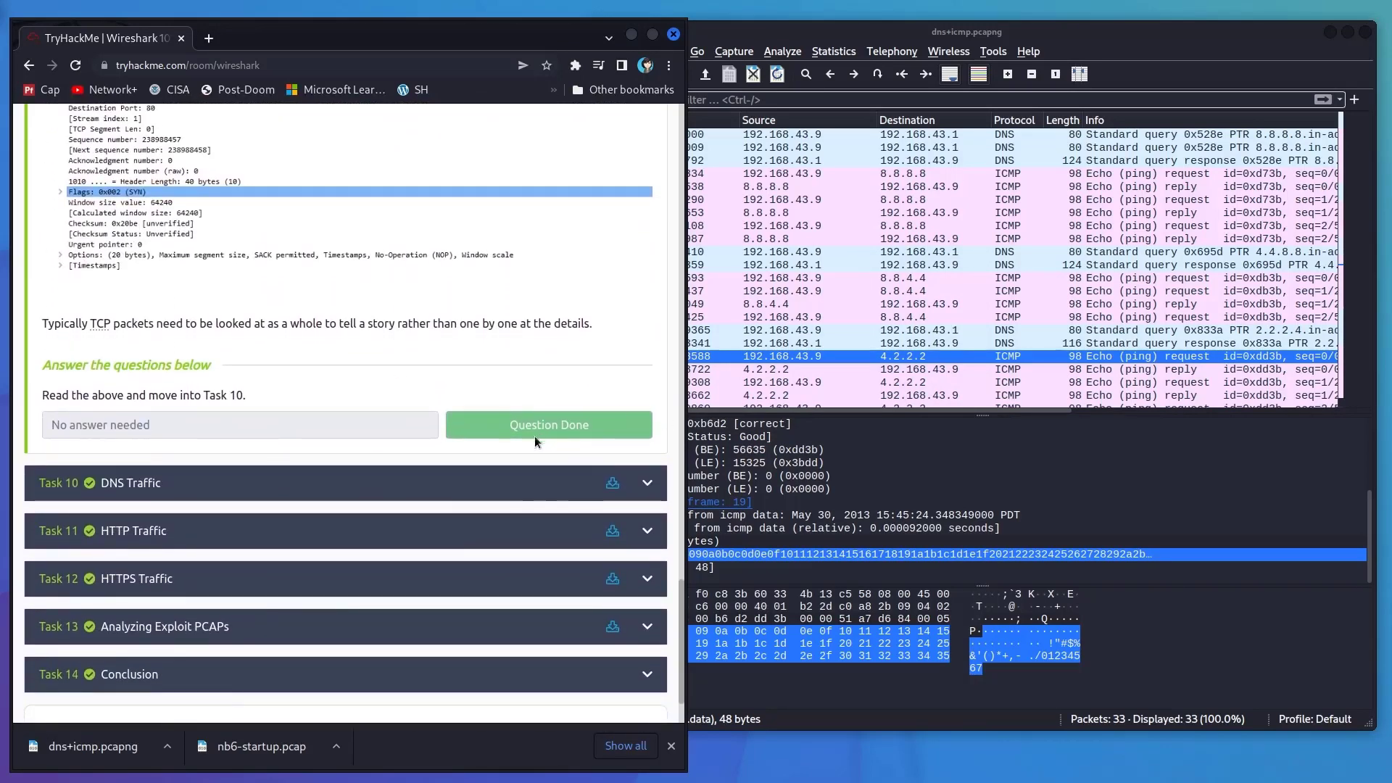
- Expand Task 10 DNS Traffic and download its task file from the DNS Overview section
{"action": "left_click", "coordinate": [366, 484]}
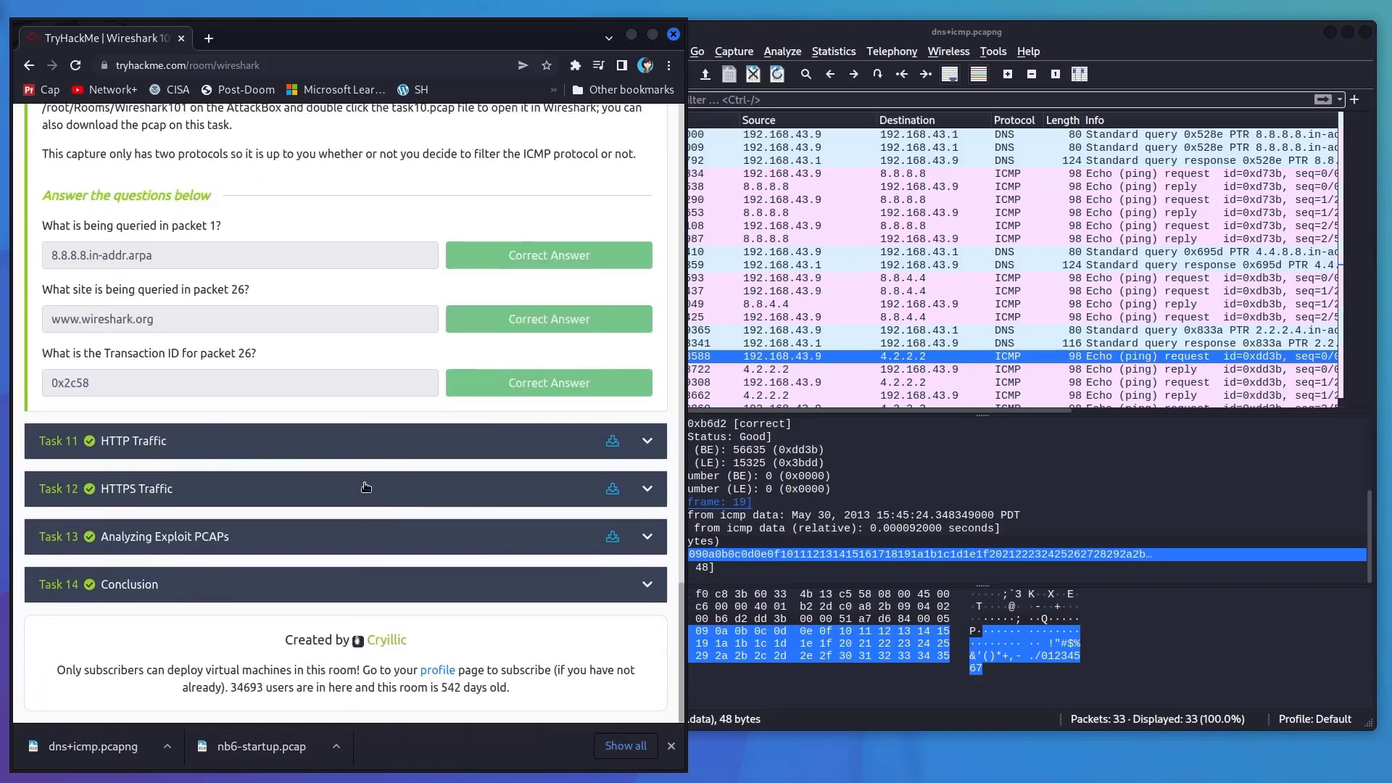
{"action": "scroll", "coordinate": [406, 322], "scroll_direction": "up", "scroll_amount": 10}
{"action": "scroll", "coordinate": [407, 322], "scroll_direction": "up", "scroll_amount": 15}
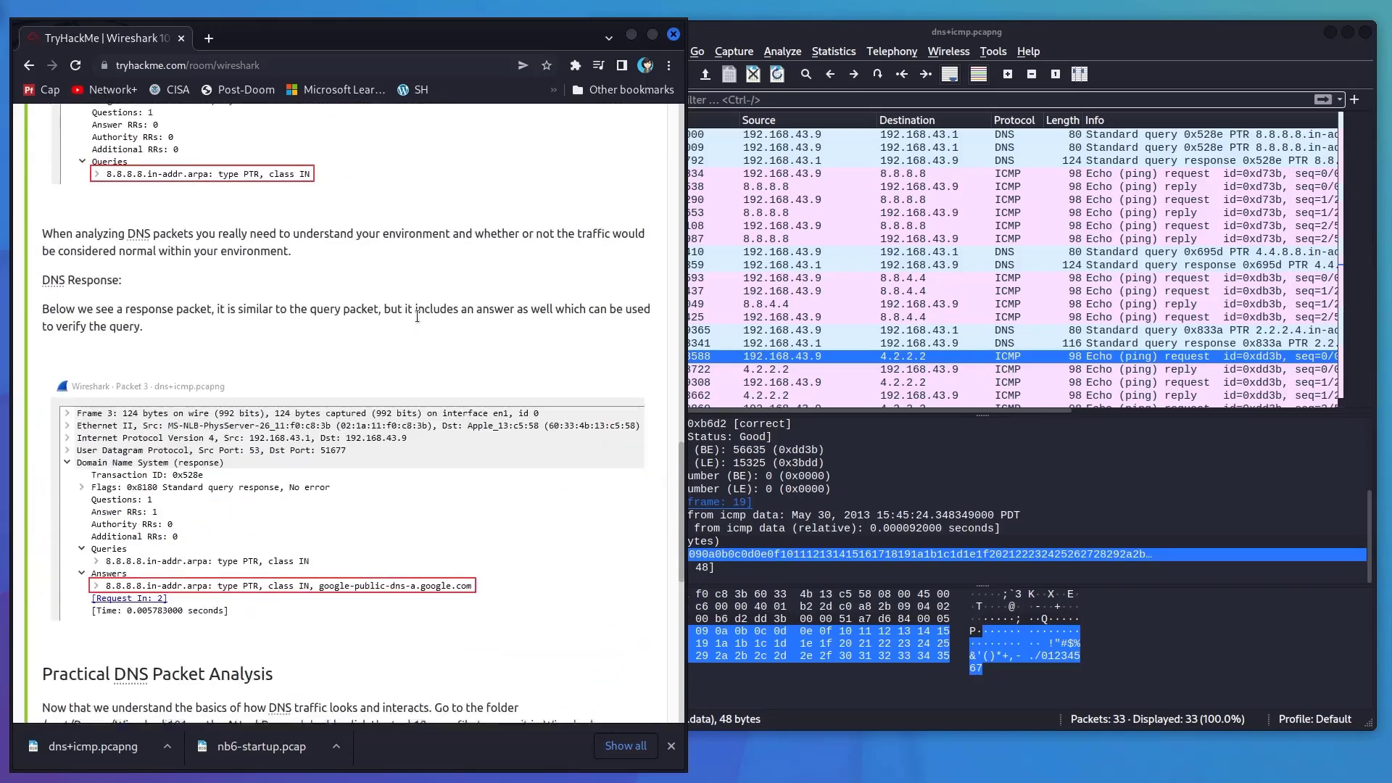
{"action": "scroll", "coordinate": [457, 326], "scroll_direction": "up", "scroll_amount": 5}
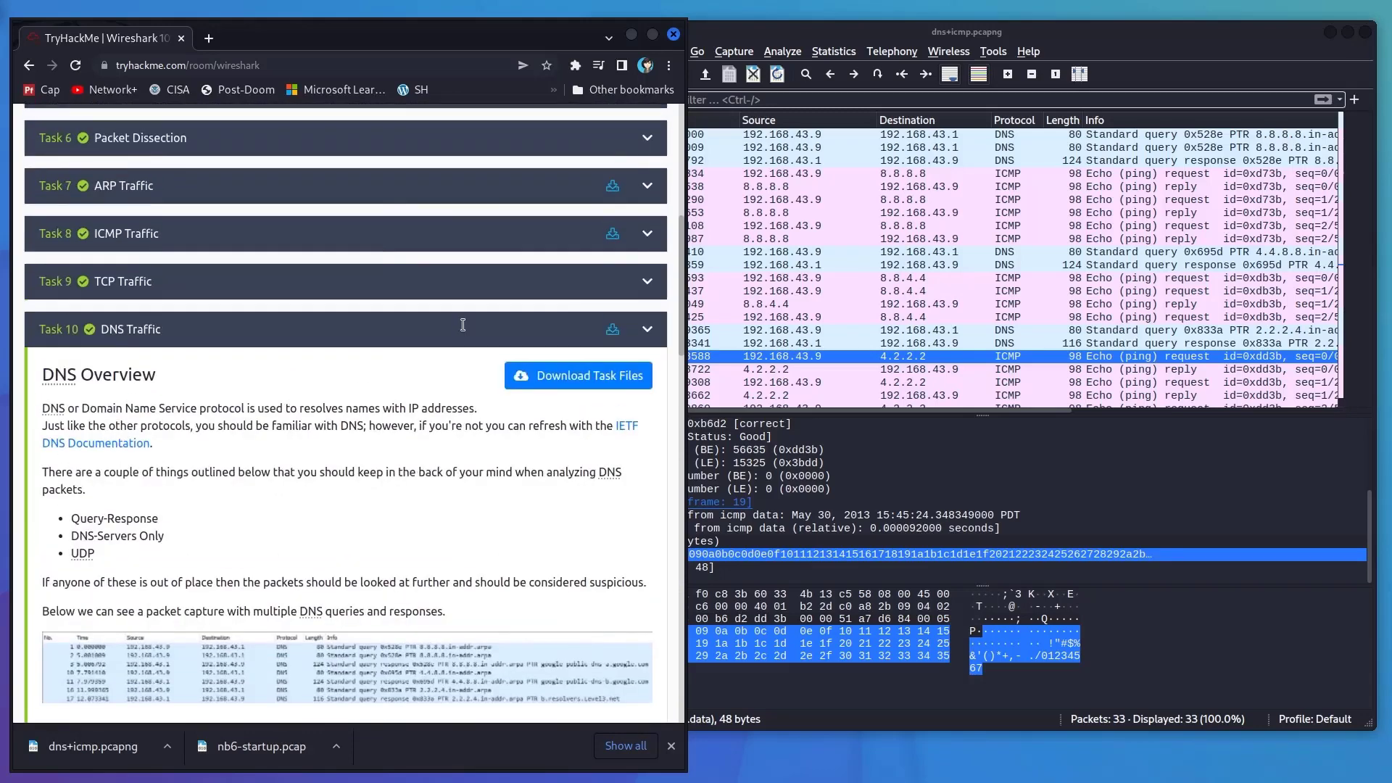
{"action": "scroll", "coordinate": [507, 297], "scroll_direction": "down", "scroll_amount": 5}
{"action": "left_click", "coordinate": [583, 225]}
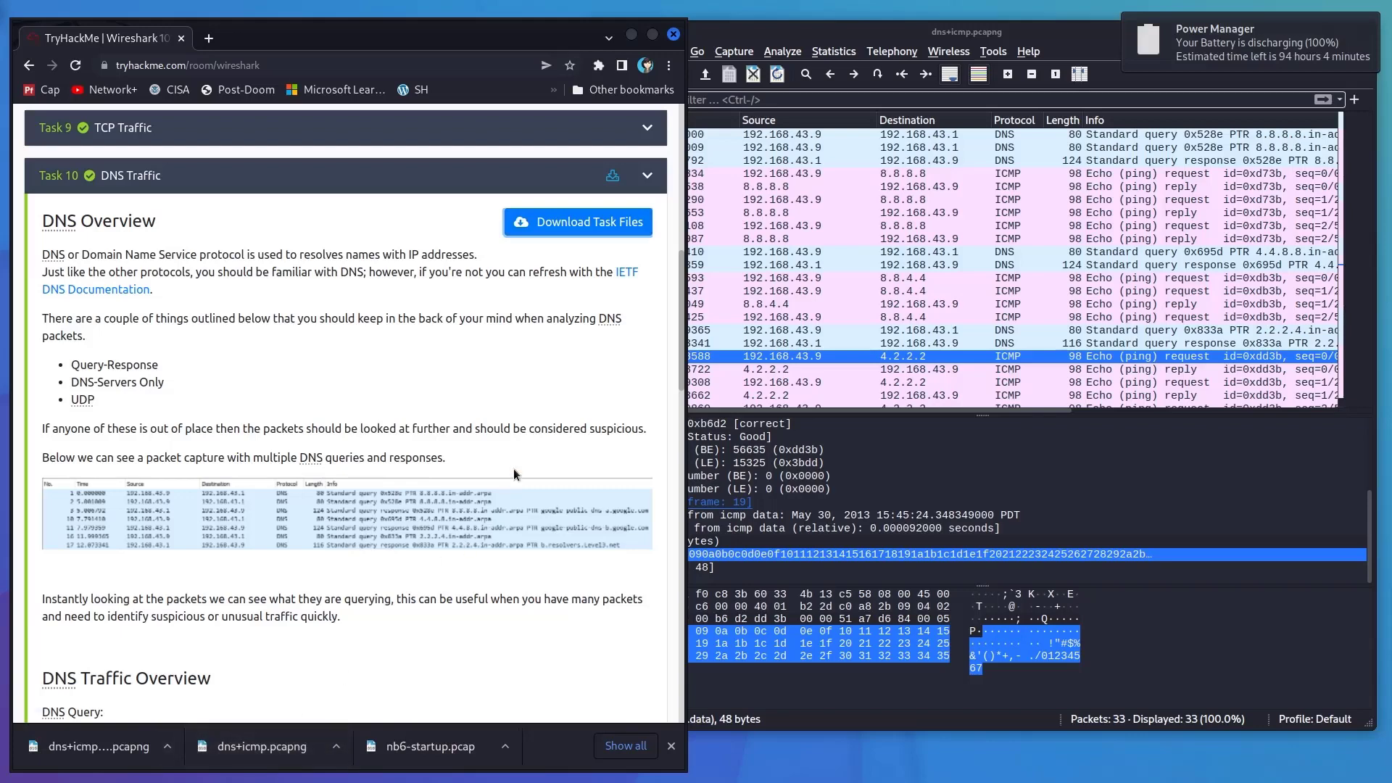
- Check packets 3 and 9 in the open capture, and return to Task 10 to read its DNS Query section
{"action": "left_click", "coordinate": [1016, 161]}
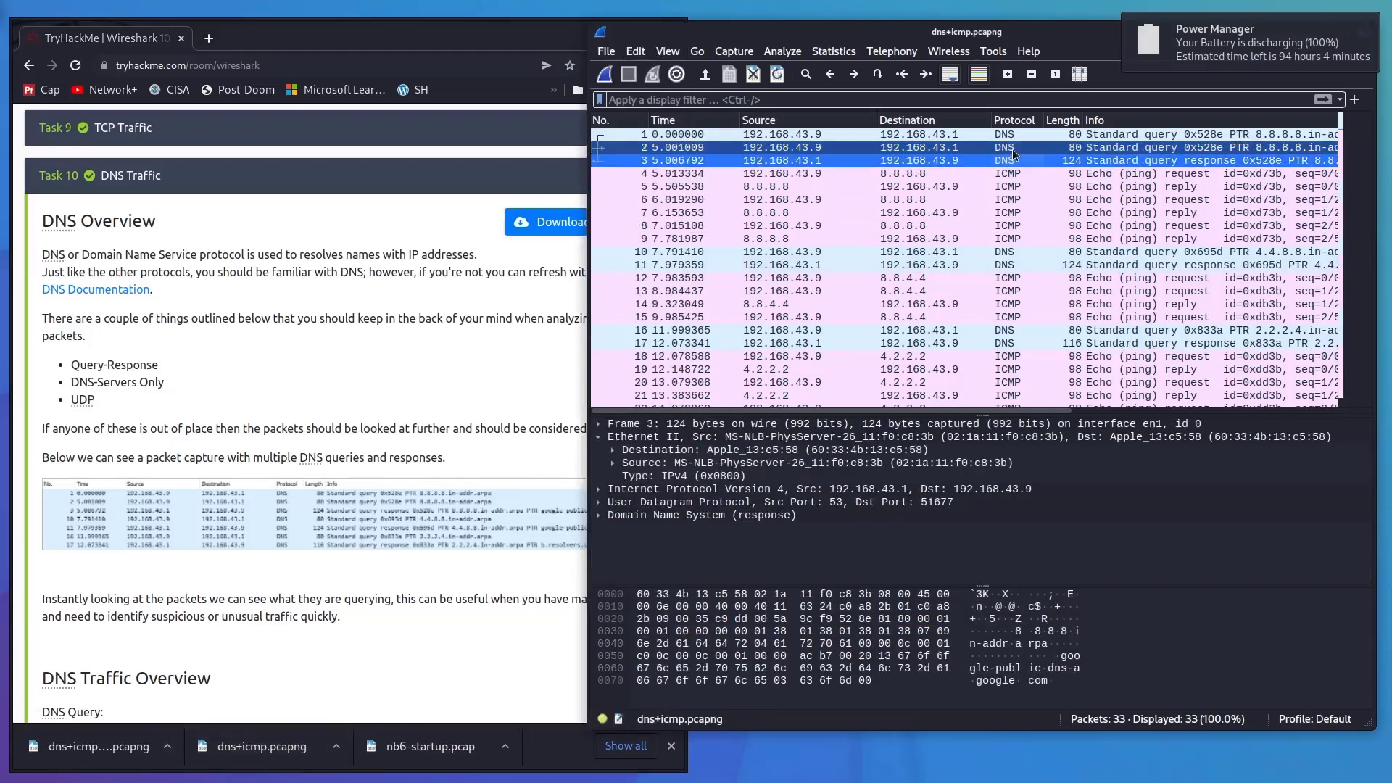
{"action": "left_click", "coordinate": [1014, 237]}
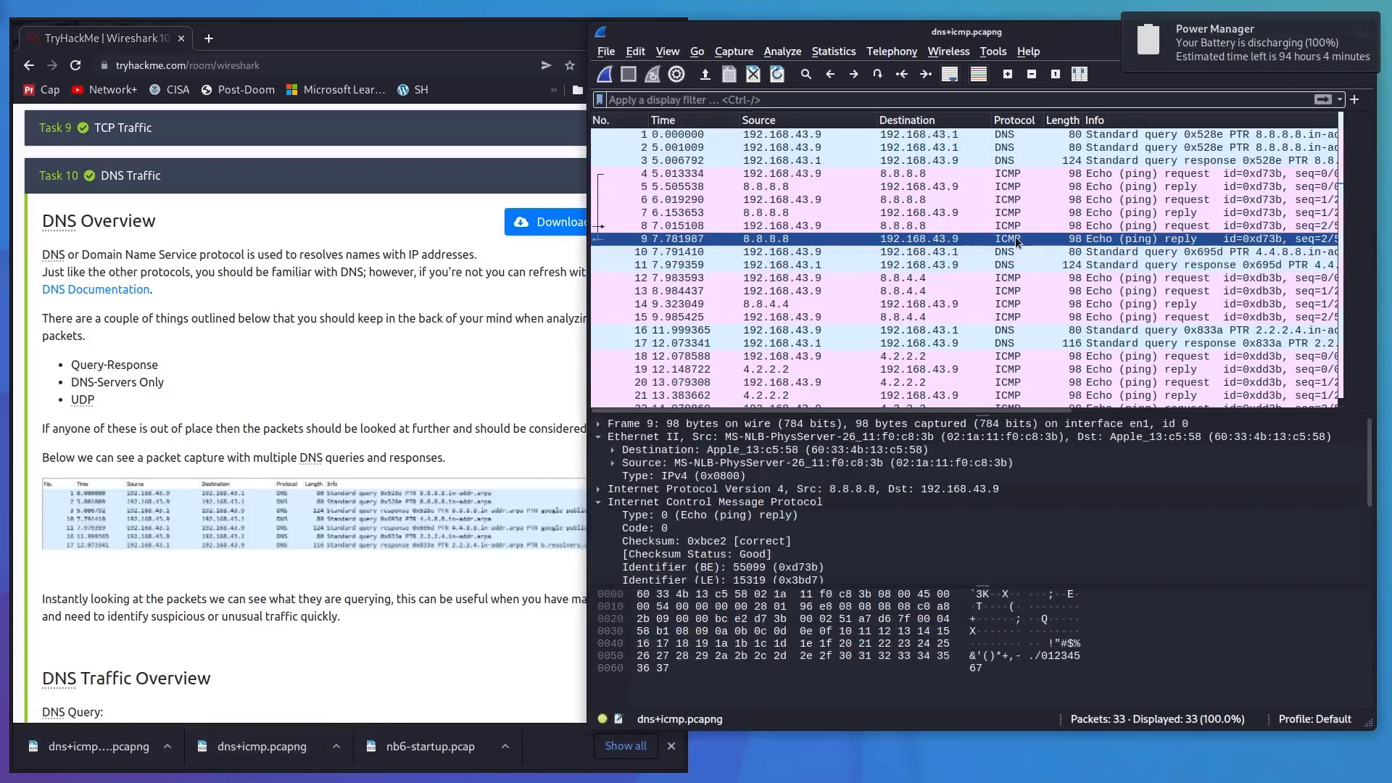
{"action": "left_click", "coordinate": [424, 371]}
{"action": "scroll", "coordinate": [442, 399], "scroll_direction": "down", "scroll_amount": 3}
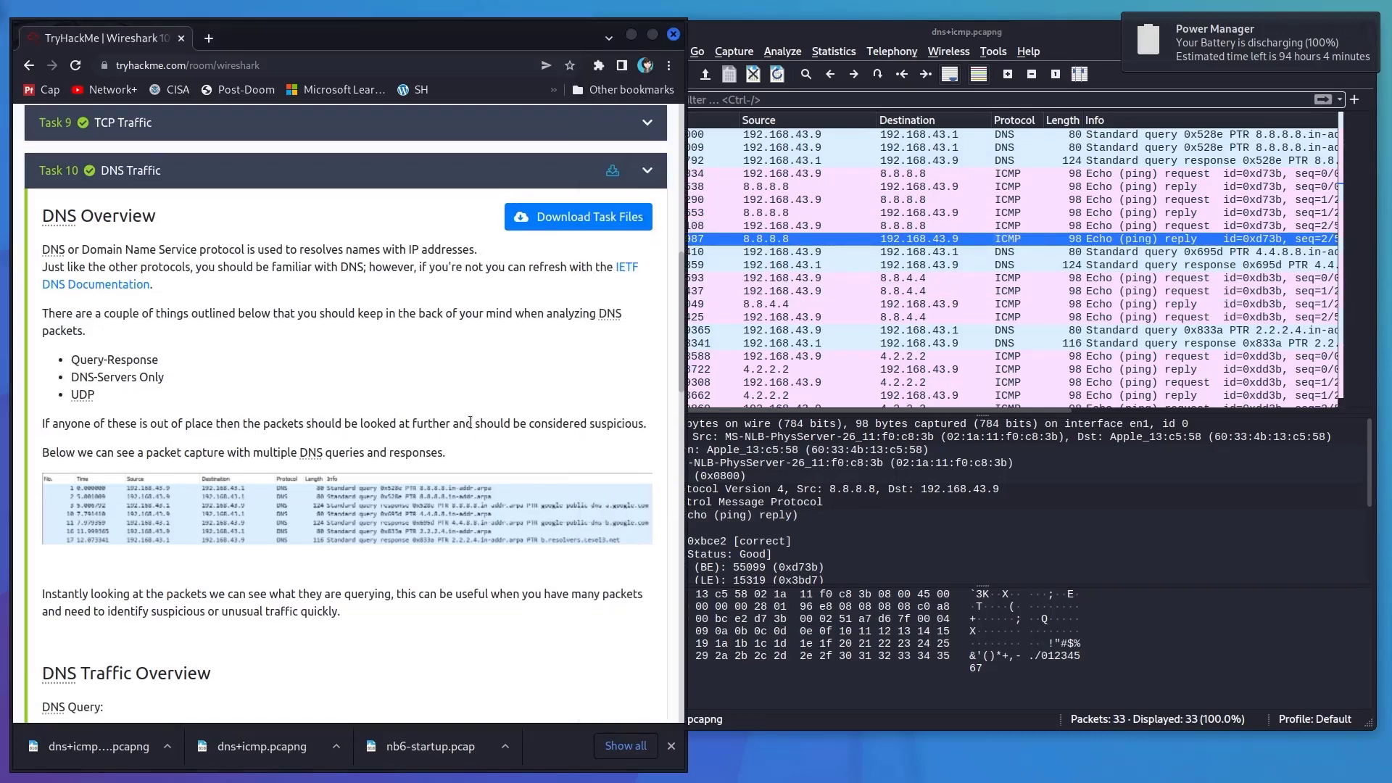
{"action": "scroll", "coordinate": [455, 420], "scroll_direction": "down", "scroll_amount": 4}
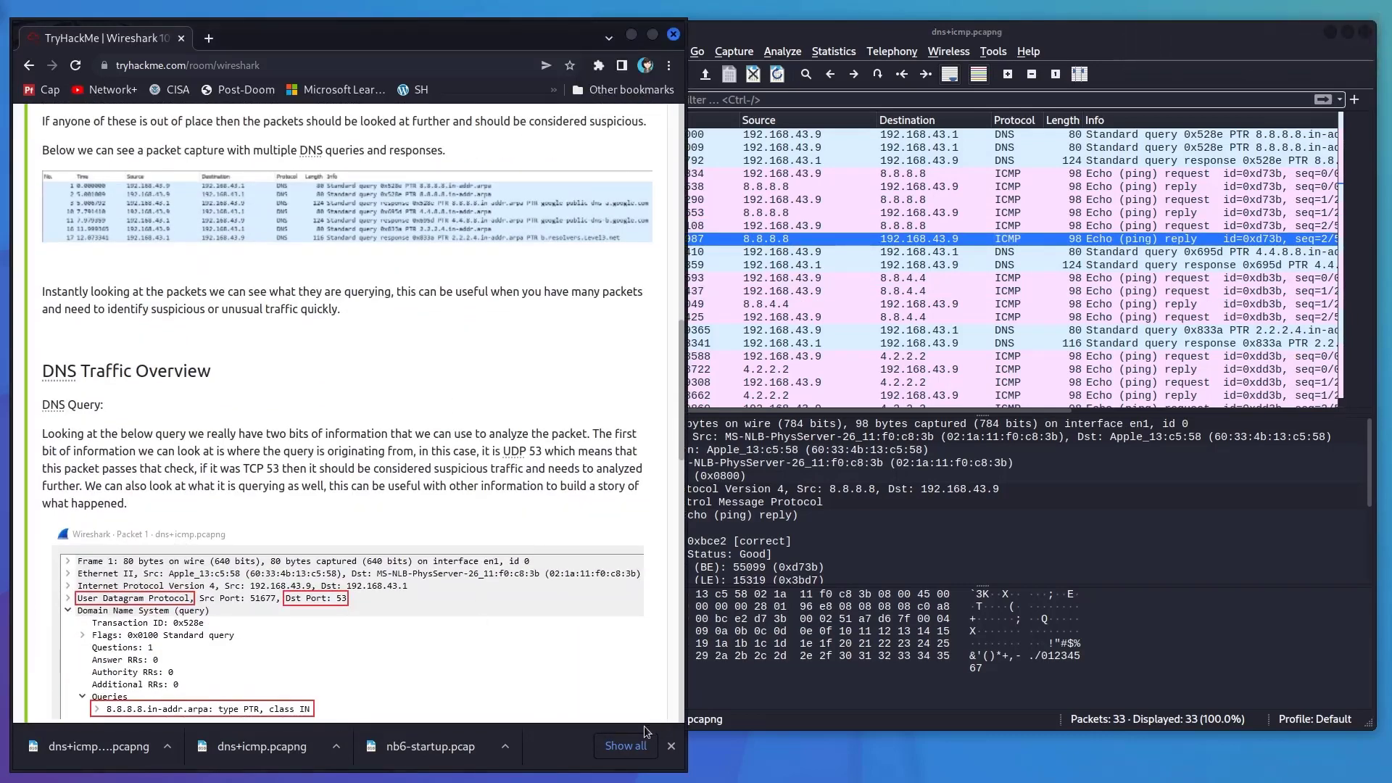
- Close the browser's downloads bar and read through the rest of Task 10 to its questions
{"action": "left_click", "coordinate": [671, 749]}
{"action": "scroll", "coordinate": [336, 529], "scroll_direction": "down", "scroll_amount": 8}
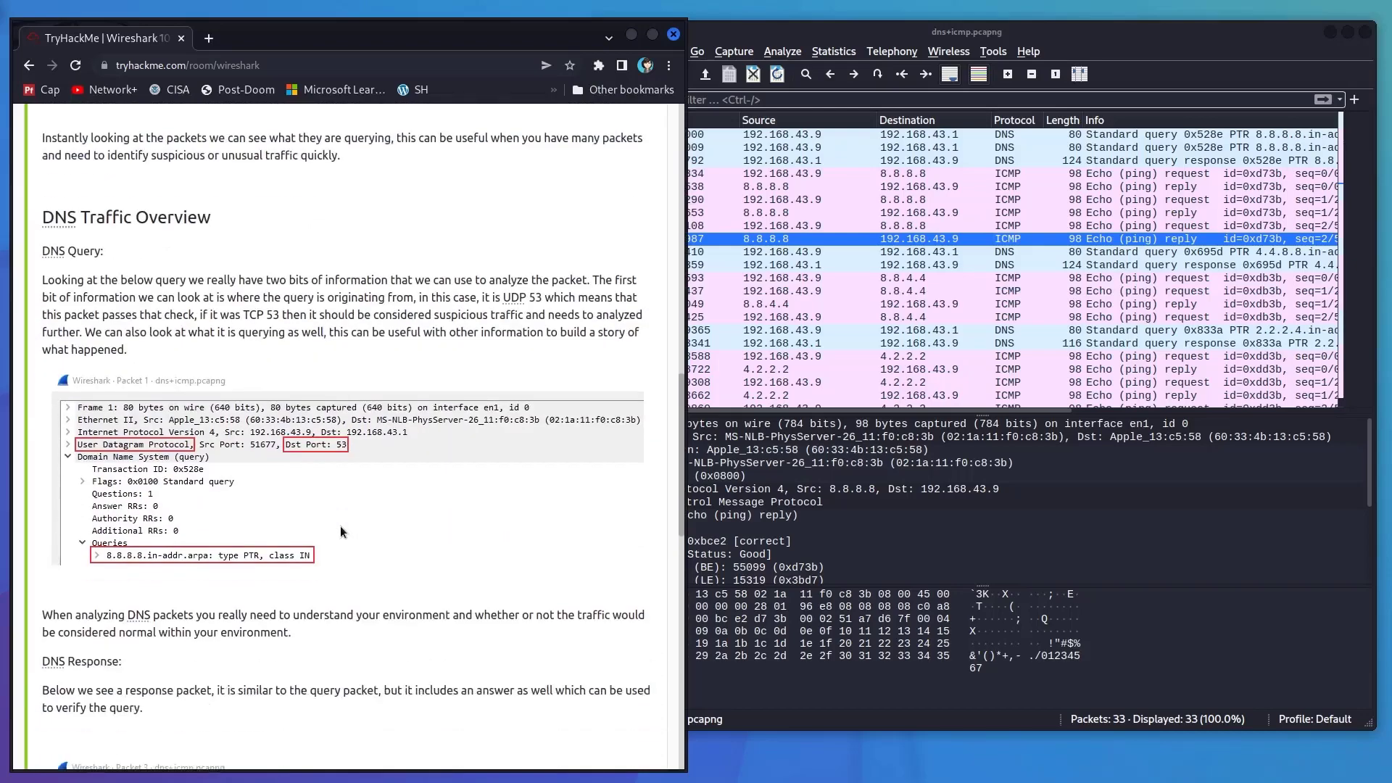
{"action": "scroll", "coordinate": [342, 521], "scroll_direction": "down", "scroll_amount": 15}
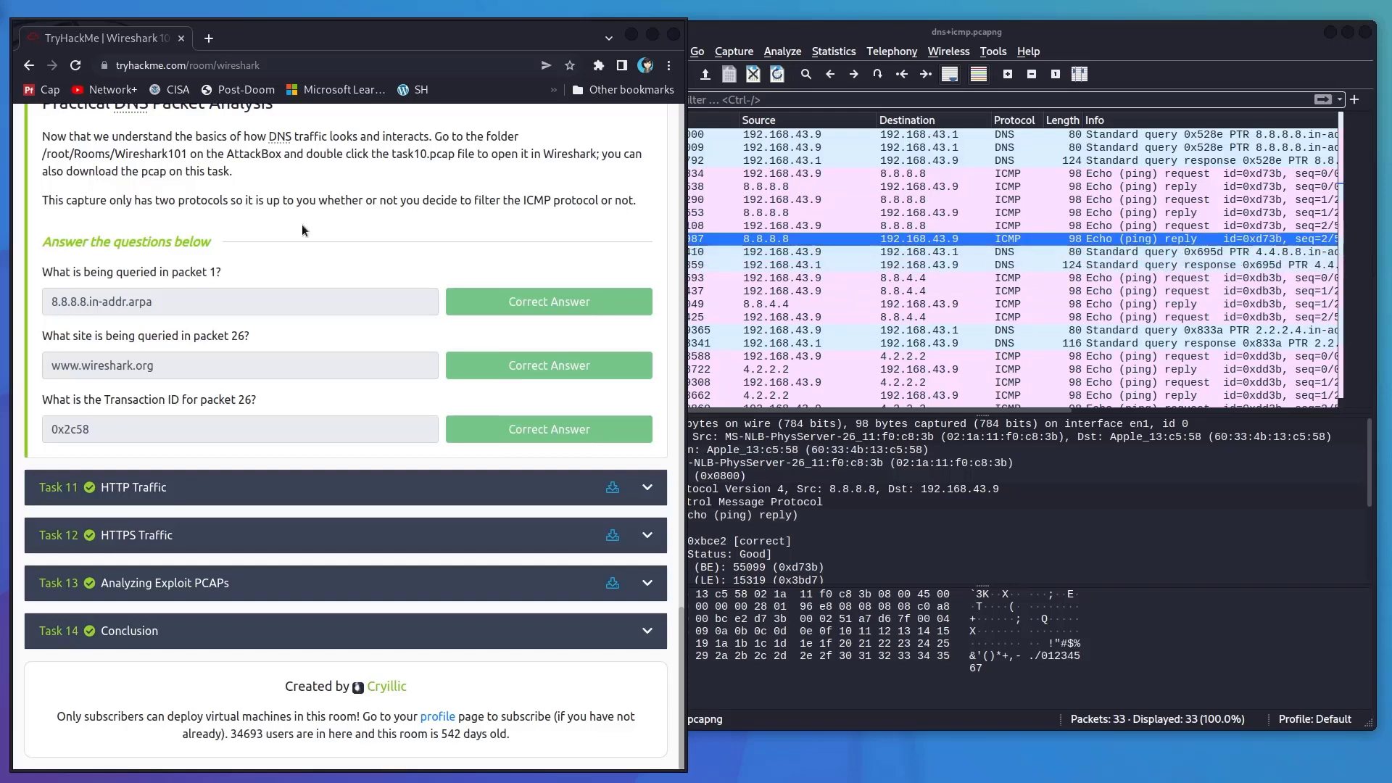
- Inspect packet 1 in the capture, expanding its Domain Name System and Queries sections to see what is being queried
{"action": "left_click", "coordinate": [751, 257]}
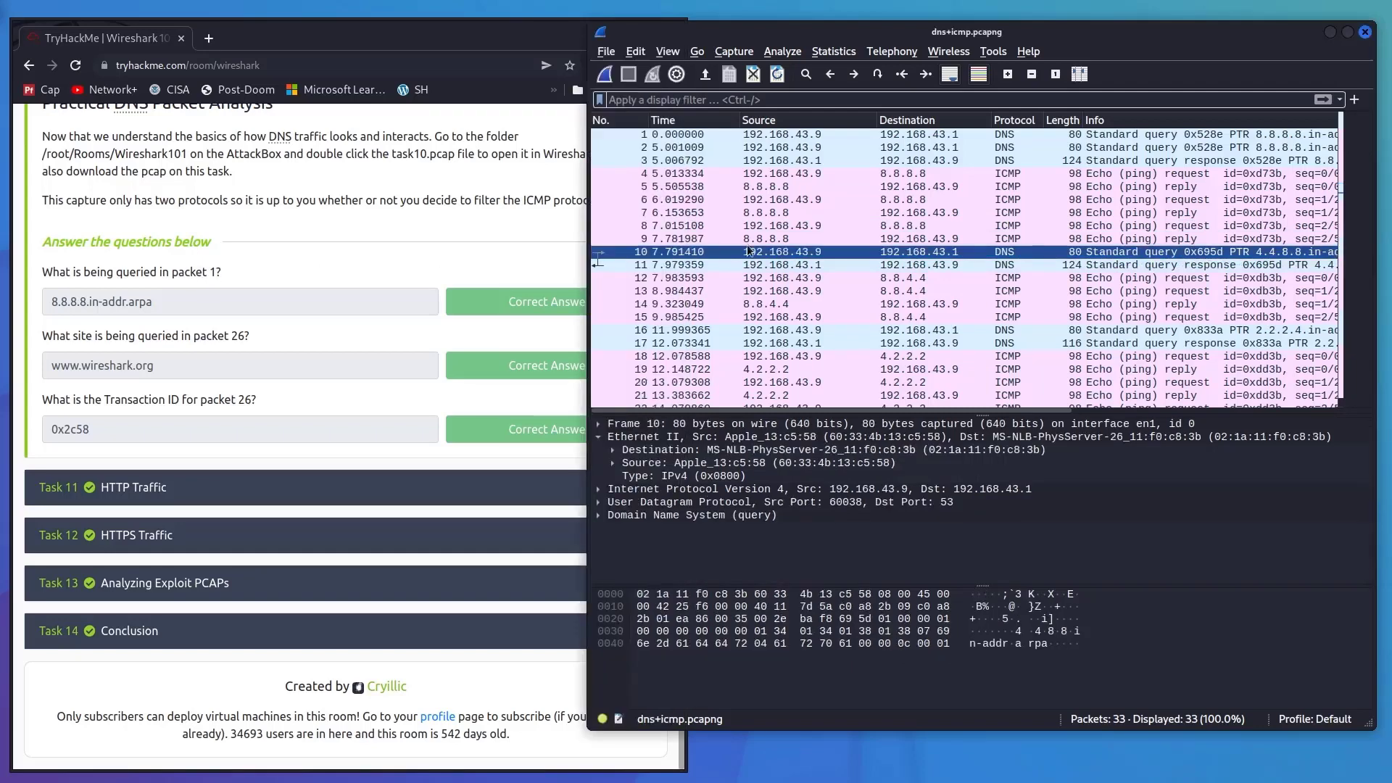
{"action": "left_click", "coordinate": [781, 137]}
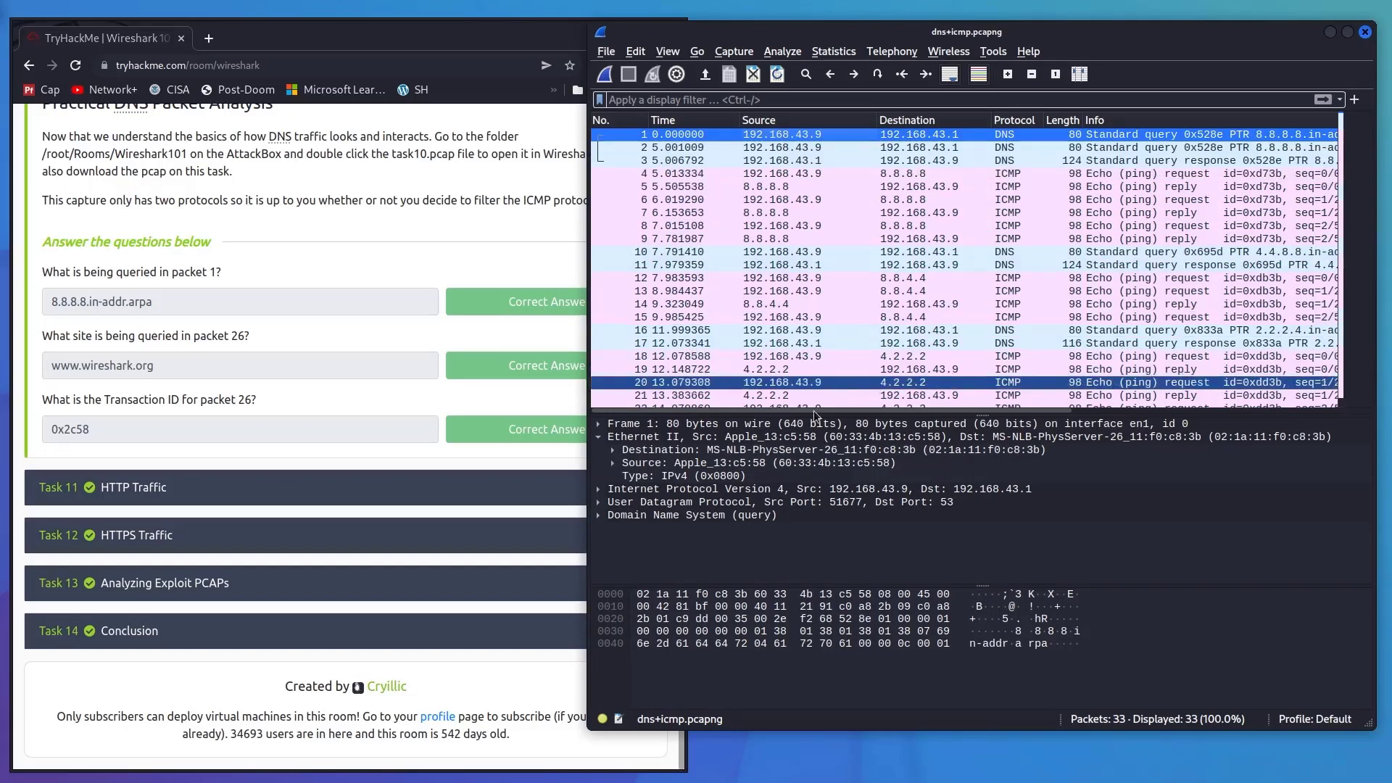
{"action": "left_click", "coordinate": [599, 514]}
{"action": "scroll", "coordinate": [709, 508], "scroll_direction": "down", "scroll_amount": 1}
{"action": "left_click", "coordinate": [709, 489]}
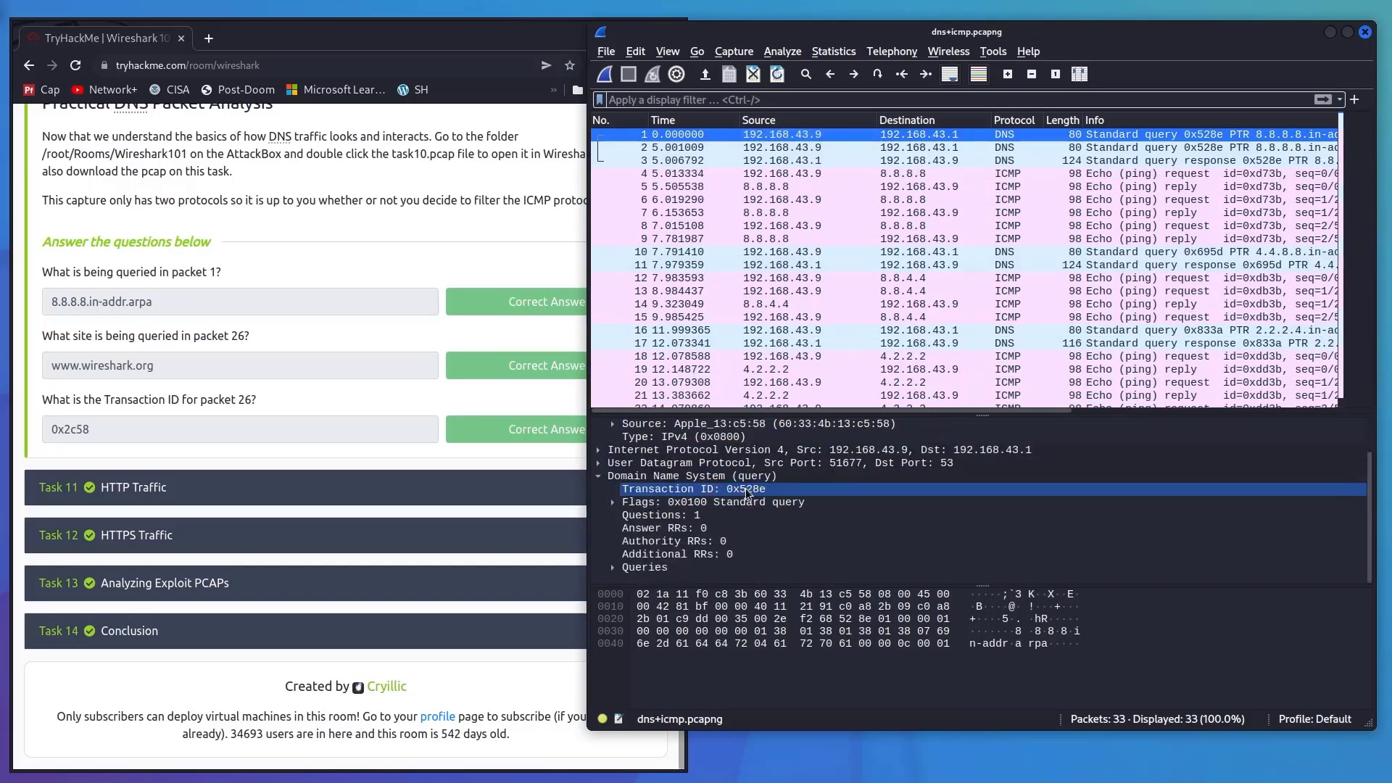
{"action": "left_click", "coordinate": [614, 568]}
{"action": "left_click", "coordinate": [690, 555]}
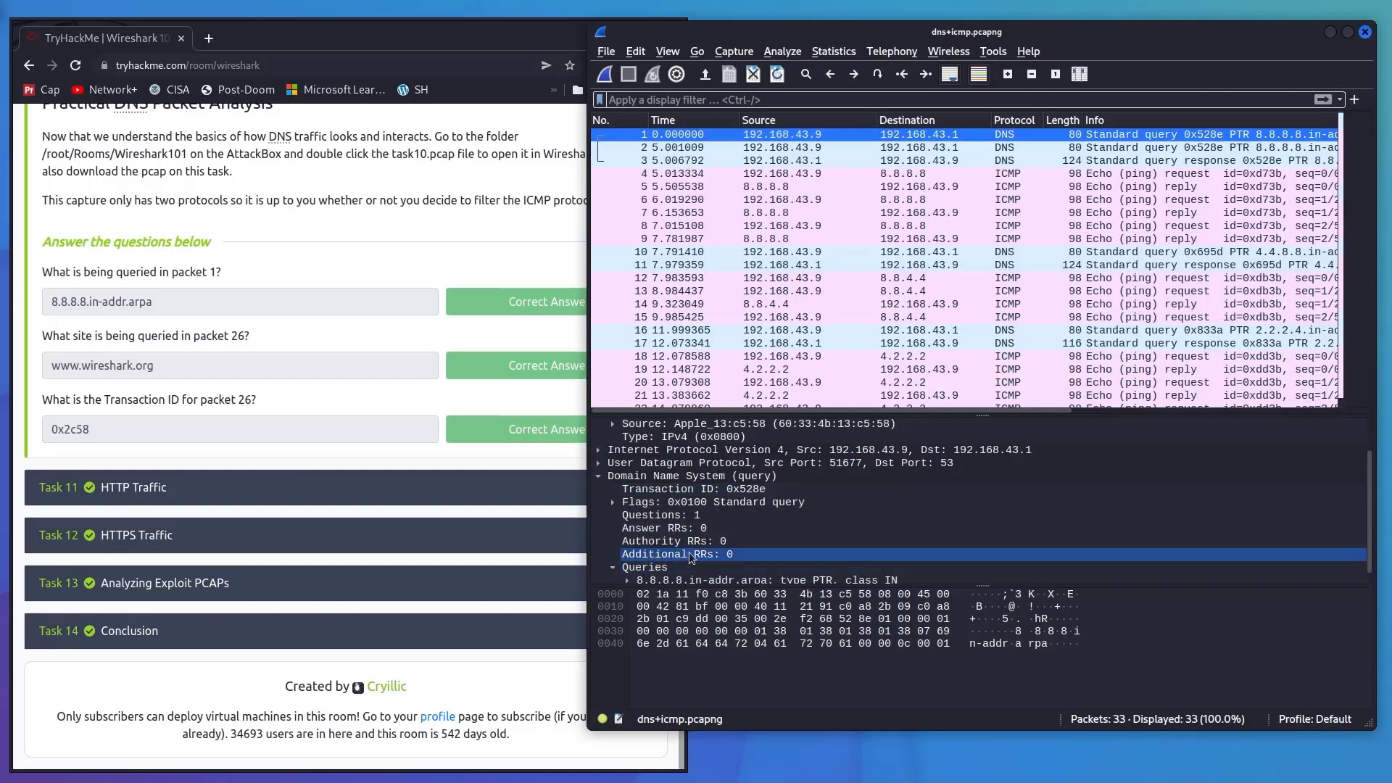
{"action": "left_click", "coordinate": [690, 567]}
{"action": "scroll", "coordinate": [690, 569], "scroll_direction": "down", "scroll_amount": 1}
{"action": "left_click", "coordinate": [691, 572]}
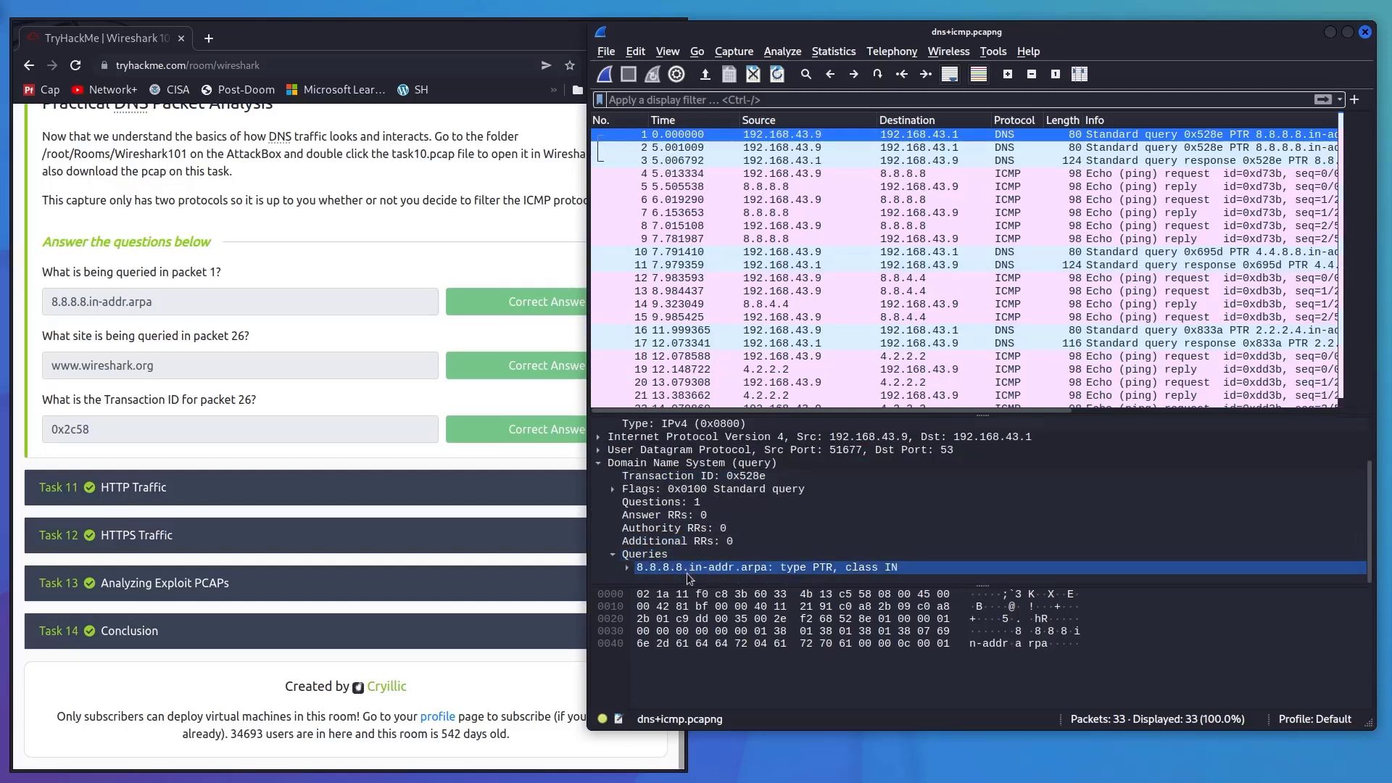
- Select packet 1's query entry, view the actions available for it, and return to the packet 1 question on the task page
{"action": "left_click", "coordinate": [655, 575]}
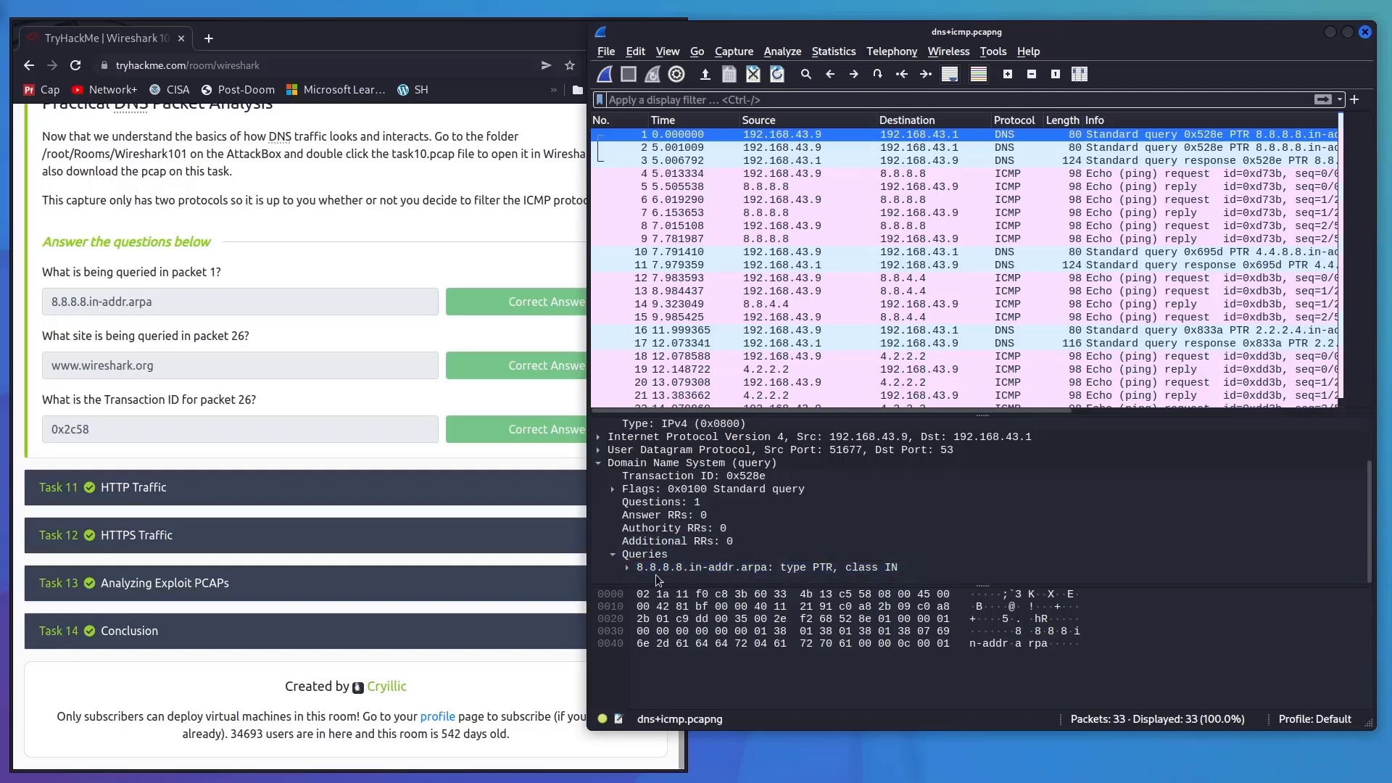
{"action": "left_click", "coordinate": [650, 572]}
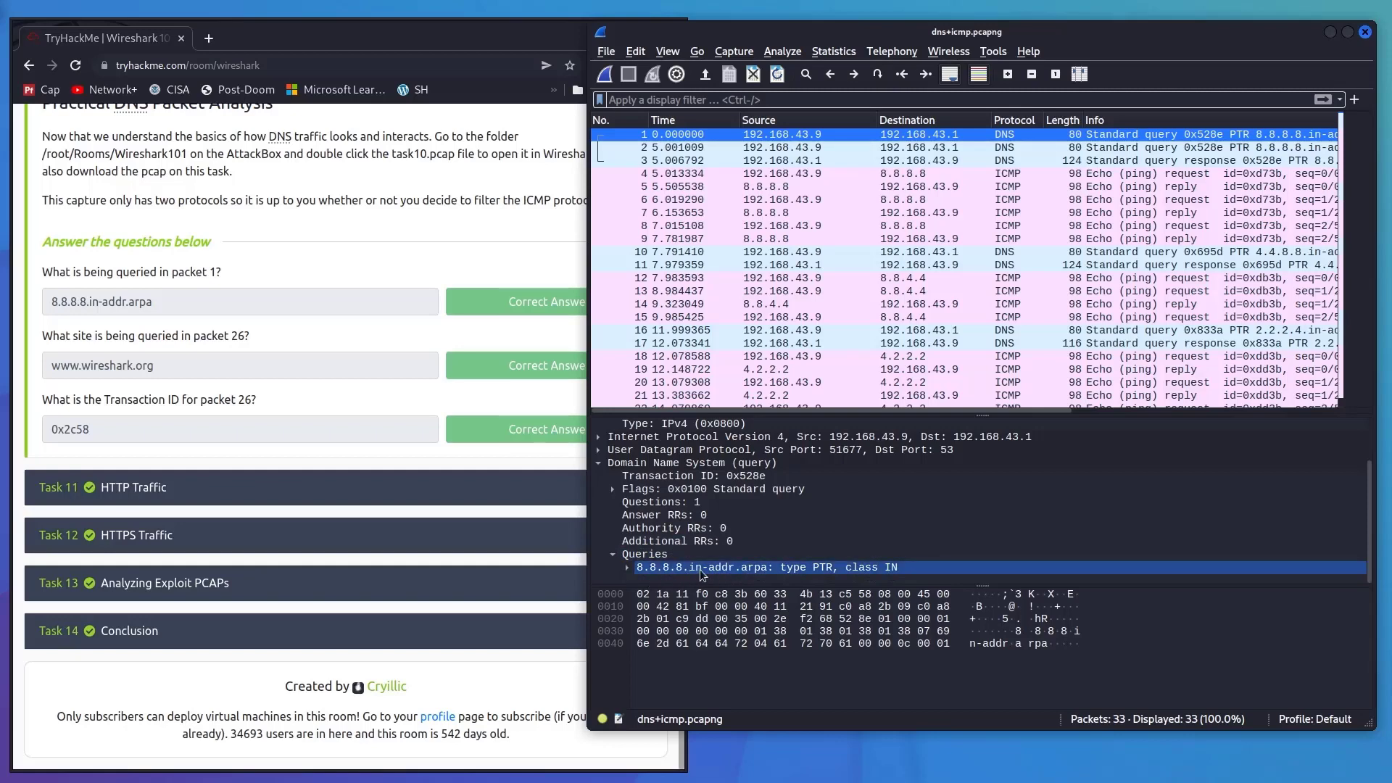
{"action": "left_click", "coordinate": [751, 570]}
{"action": "left_click", "coordinate": [755, 572]}
{"action": "right_click", "coordinate": [755, 571]}
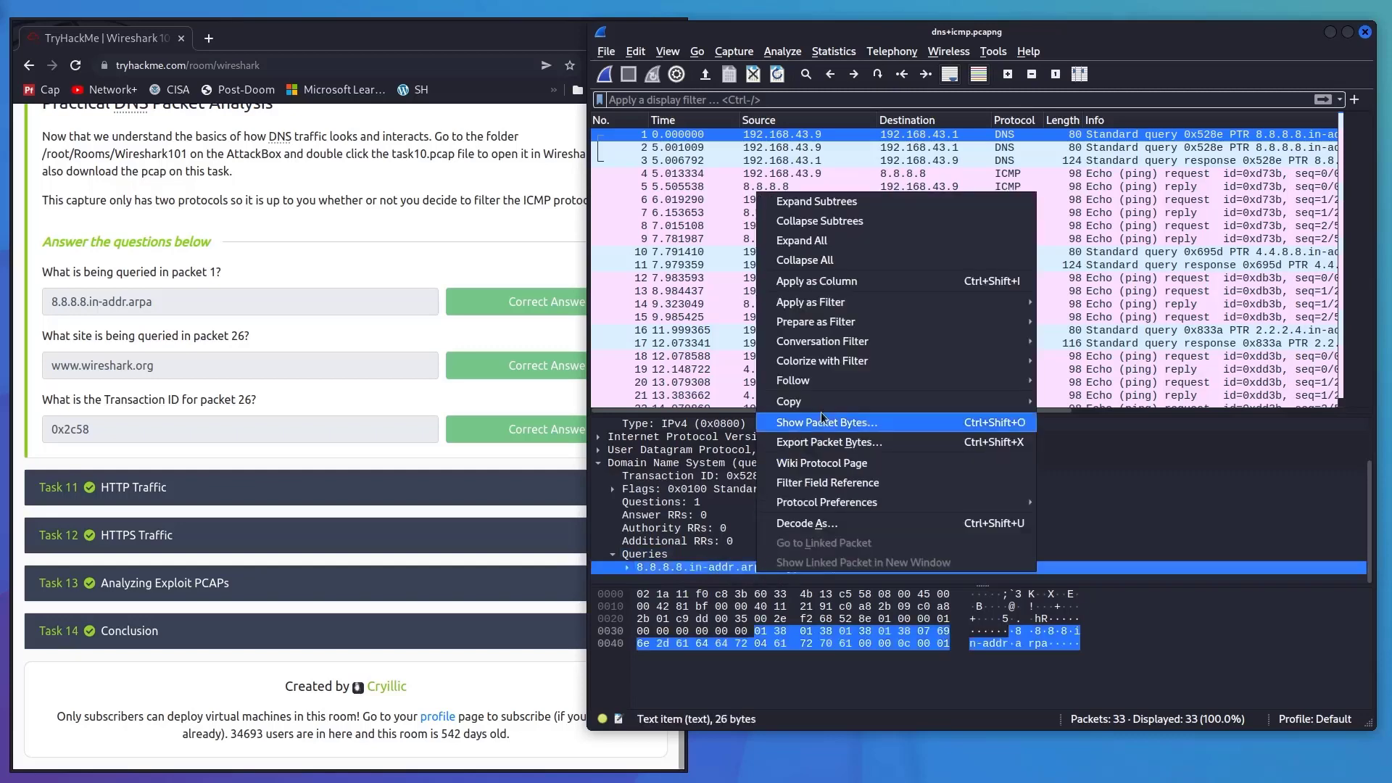
{"action": "left_click", "coordinate": [1066, 481]}
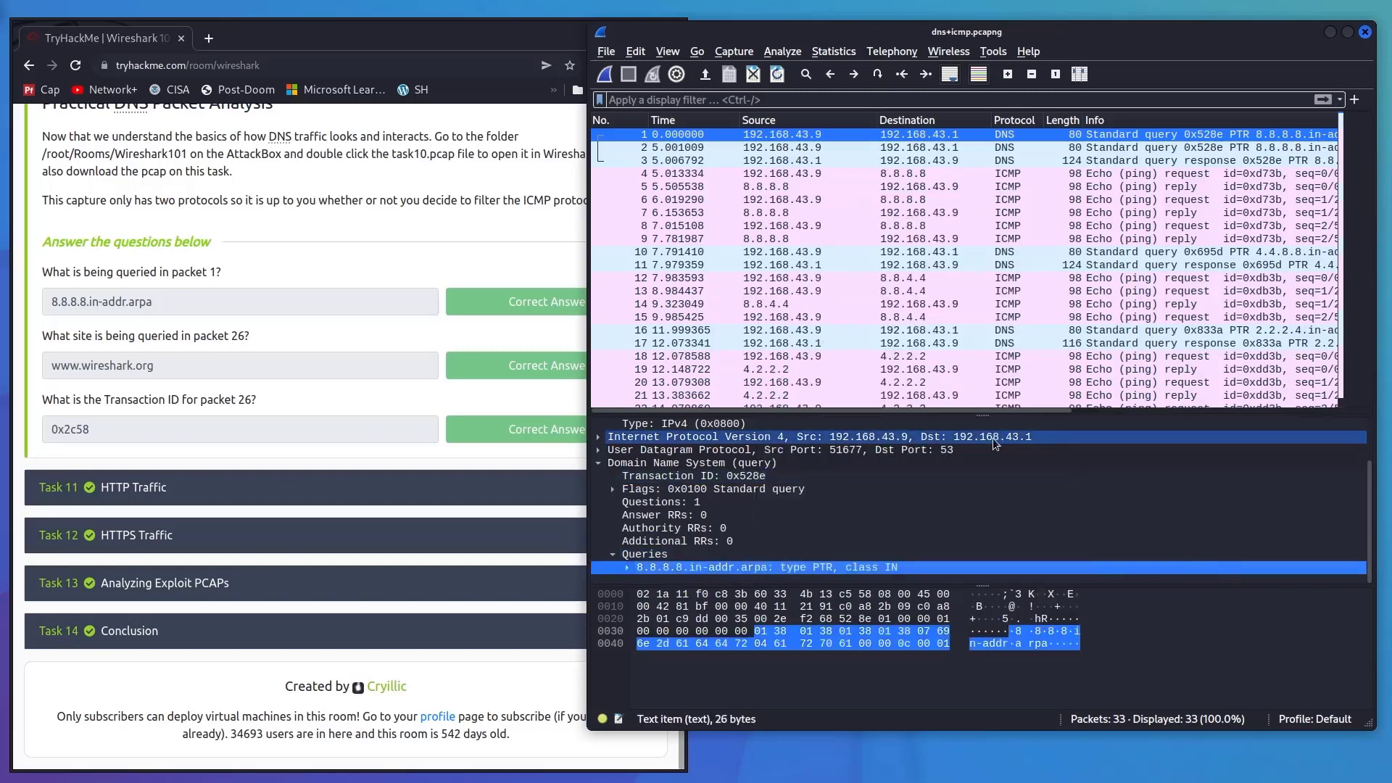
{"action": "left_click", "coordinate": [167, 308]}
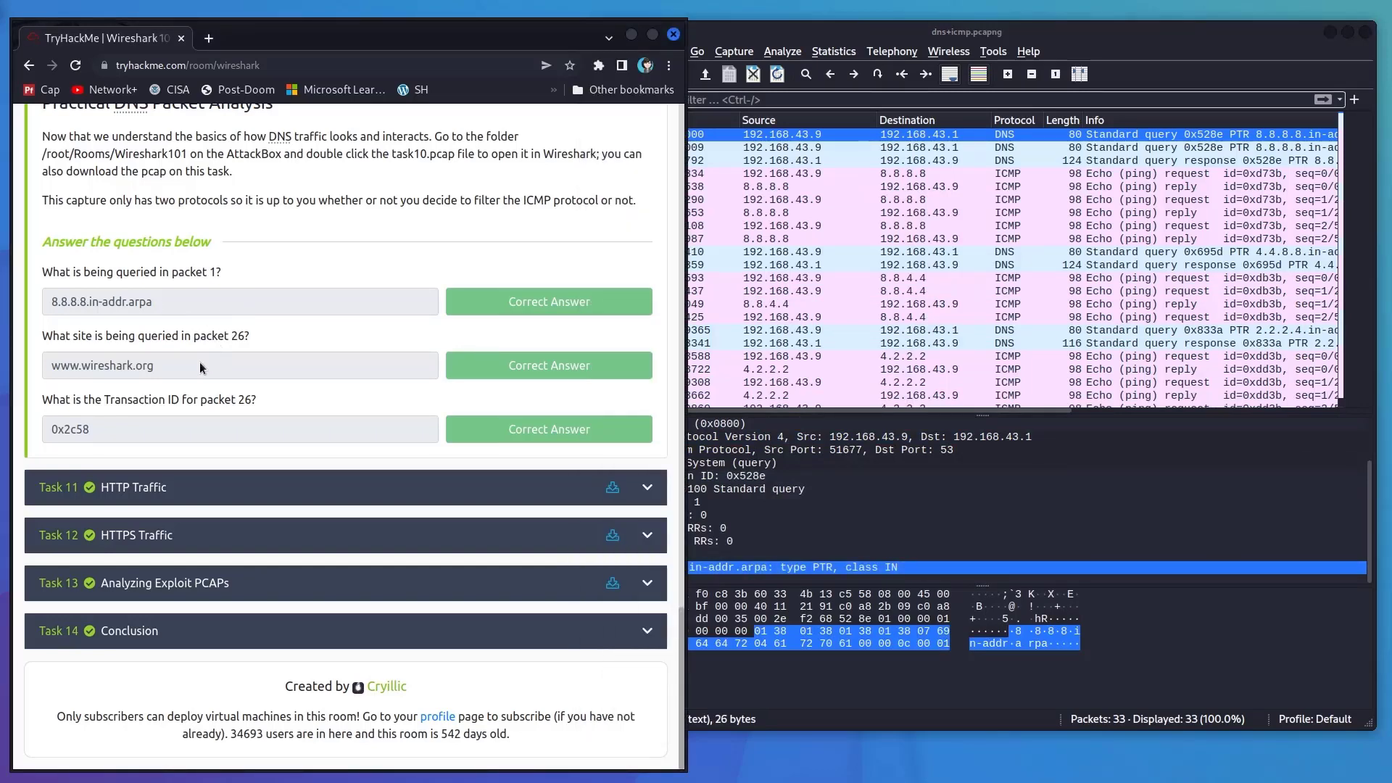
- Select packet 26 and re-expand its Domain Name System and Queries sections to identify the queried site
{"action": "left_click", "coordinate": [833, 346]}
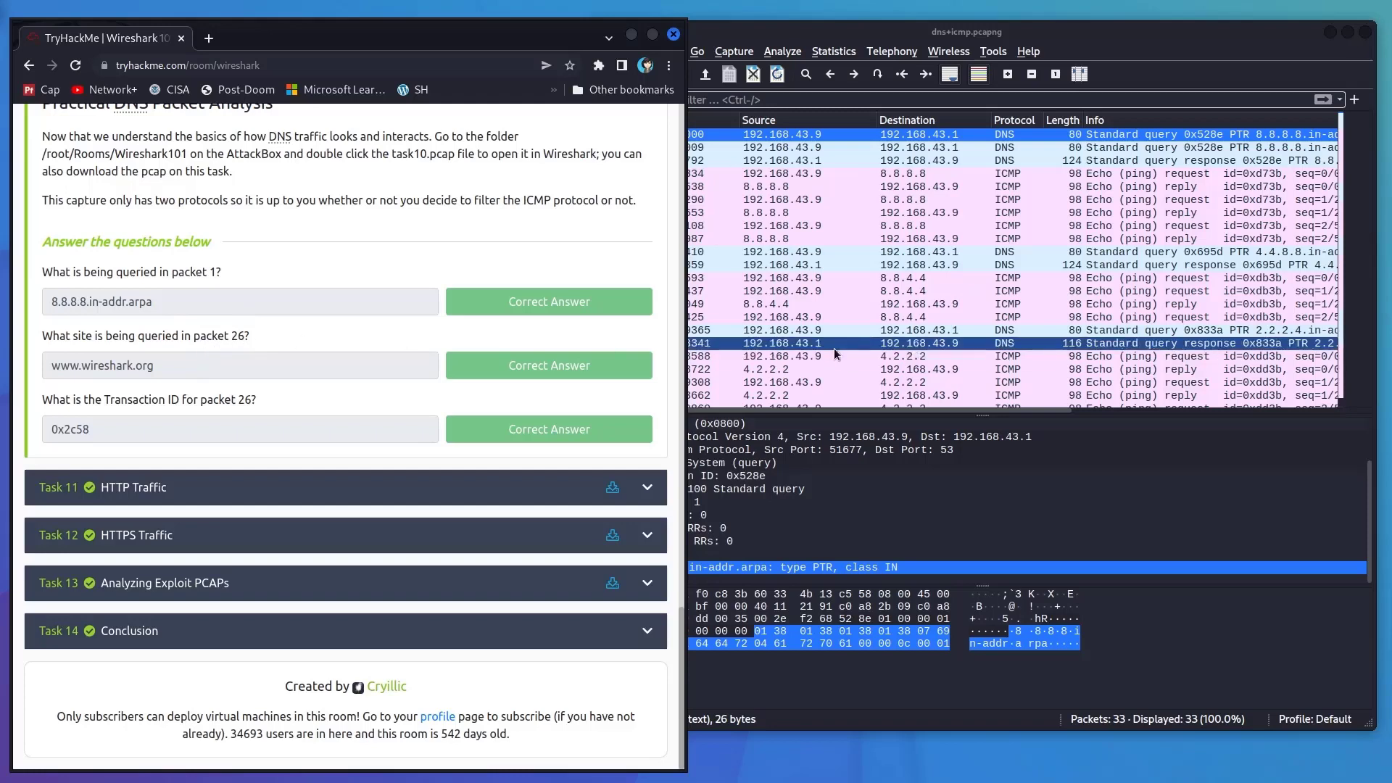
{"action": "scroll", "coordinate": [811, 341], "scroll_direction": "down", "scroll_amount": 1}
{"action": "scroll", "coordinate": [807, 345], "scroll_direction": "down", "scroll_amount": 2}
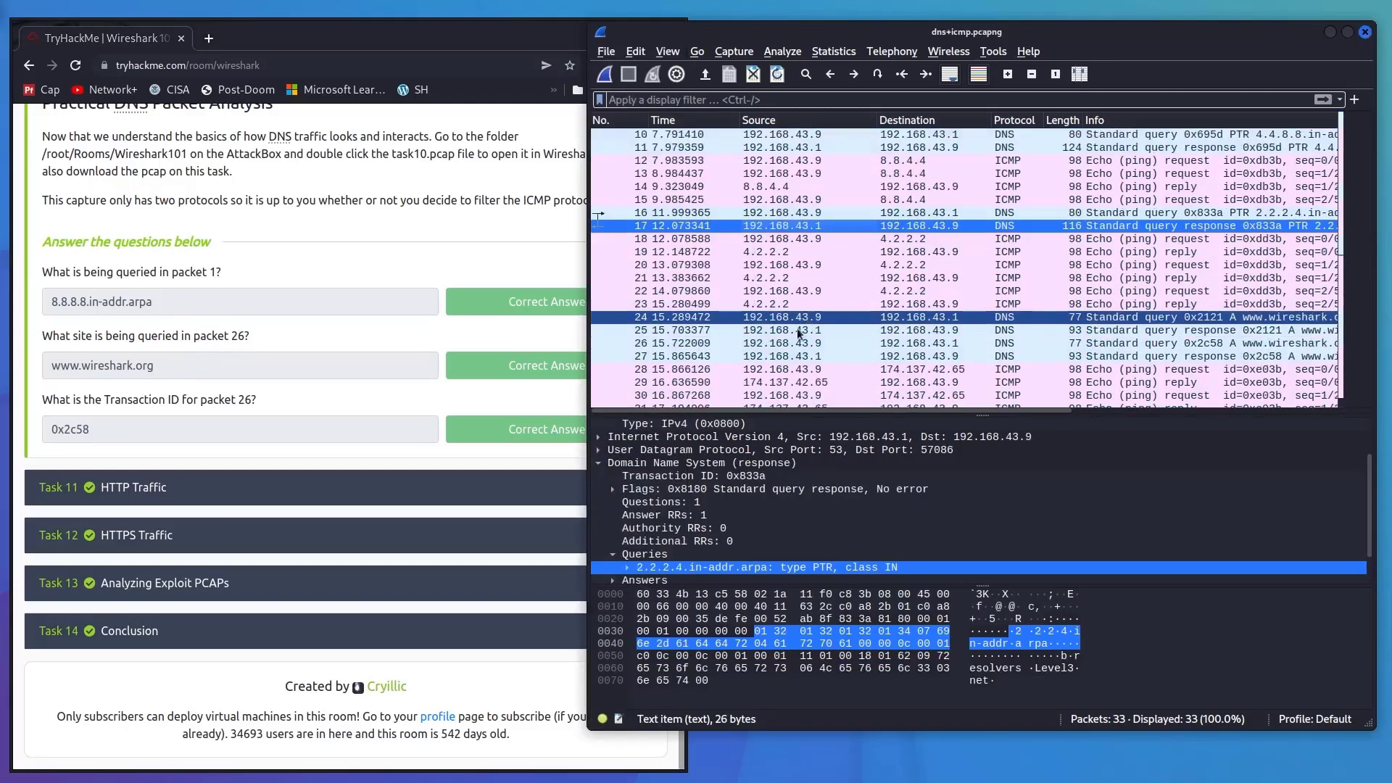
{"action": "left_click", "coordinate": [789, 343]}
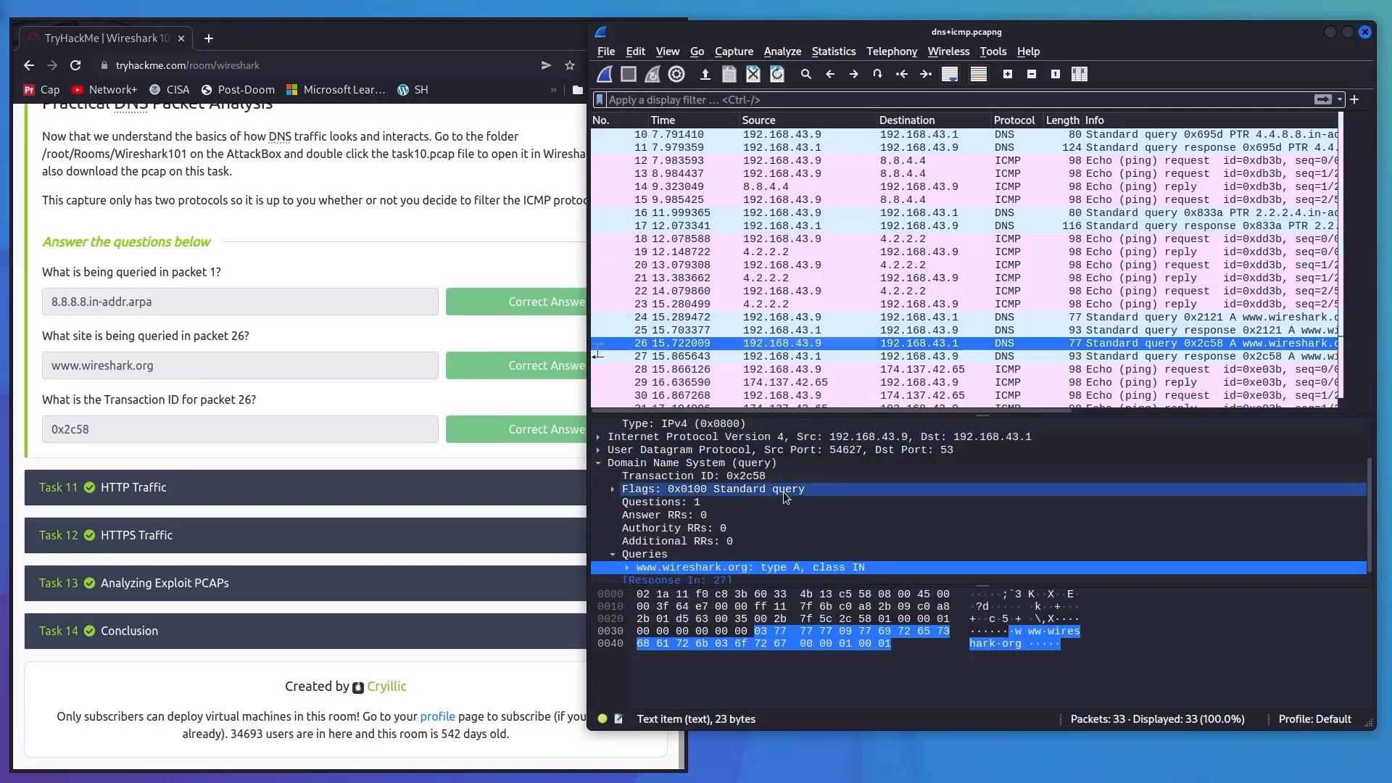
{"action": "scroll", "coordinate": [779, 504], "scroll_direction": "down", "scroll_amount": 1}
{"action": "left_click", "coordinate": [612, 541]}
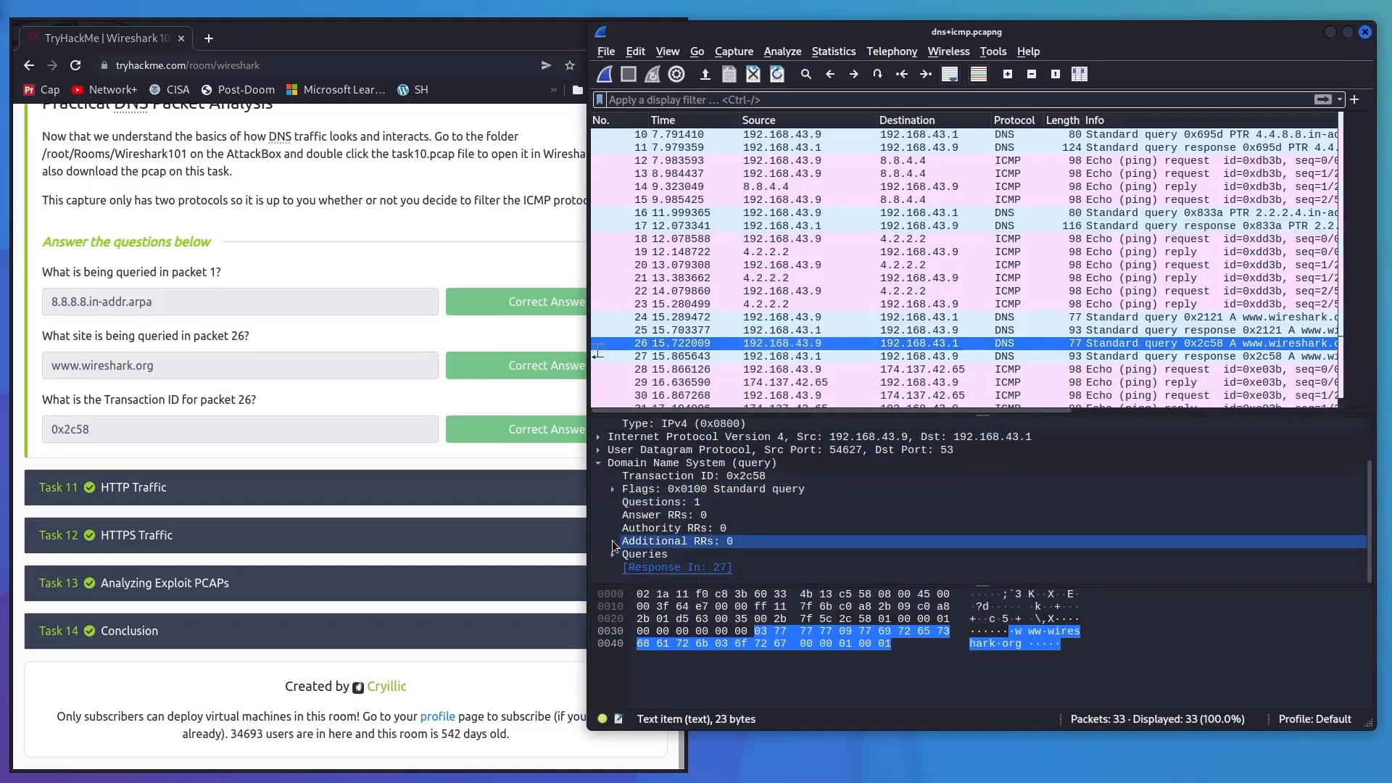
{"action": "left_click", "coordinate": [598, 464]}
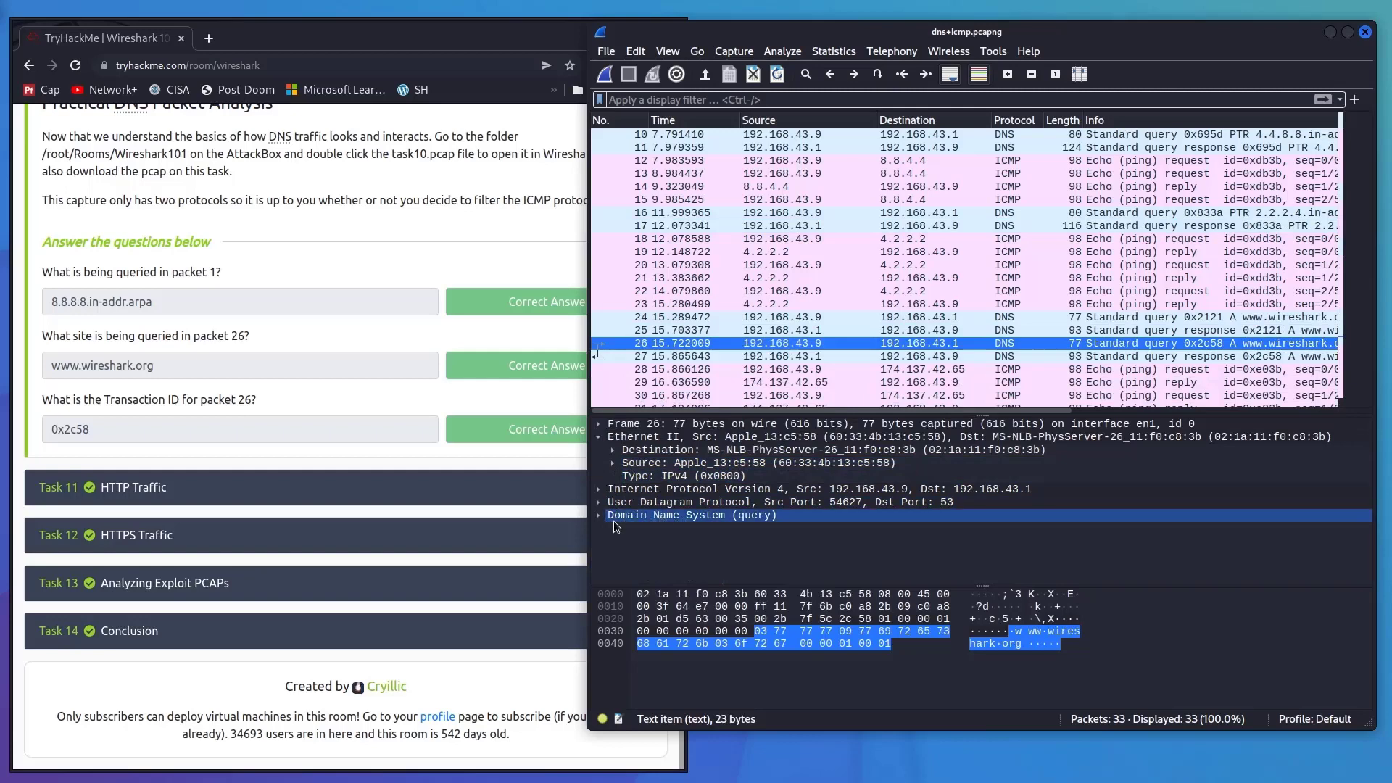
{"action": "left_click", "coordinate": [594, 516]}
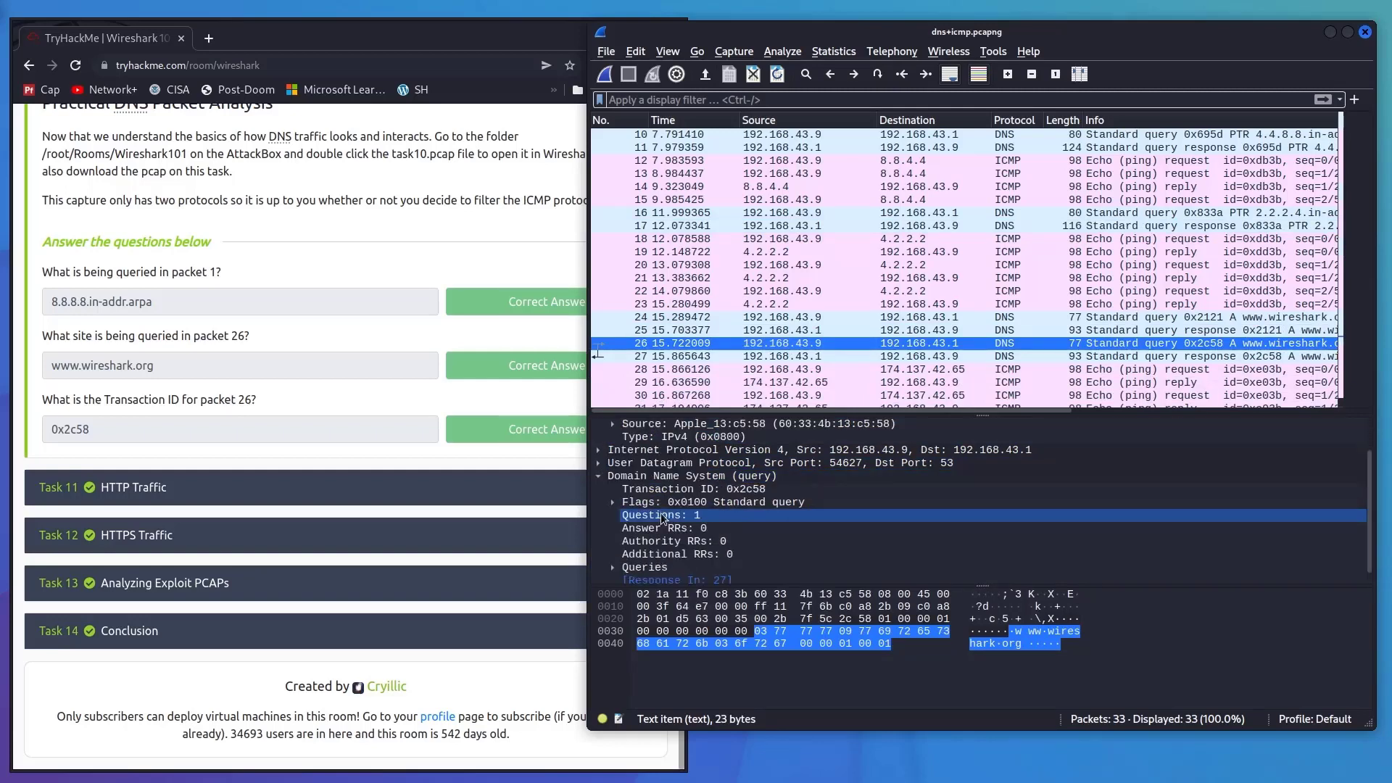
{"action": "left_click", "coordinate": [612, 555]}
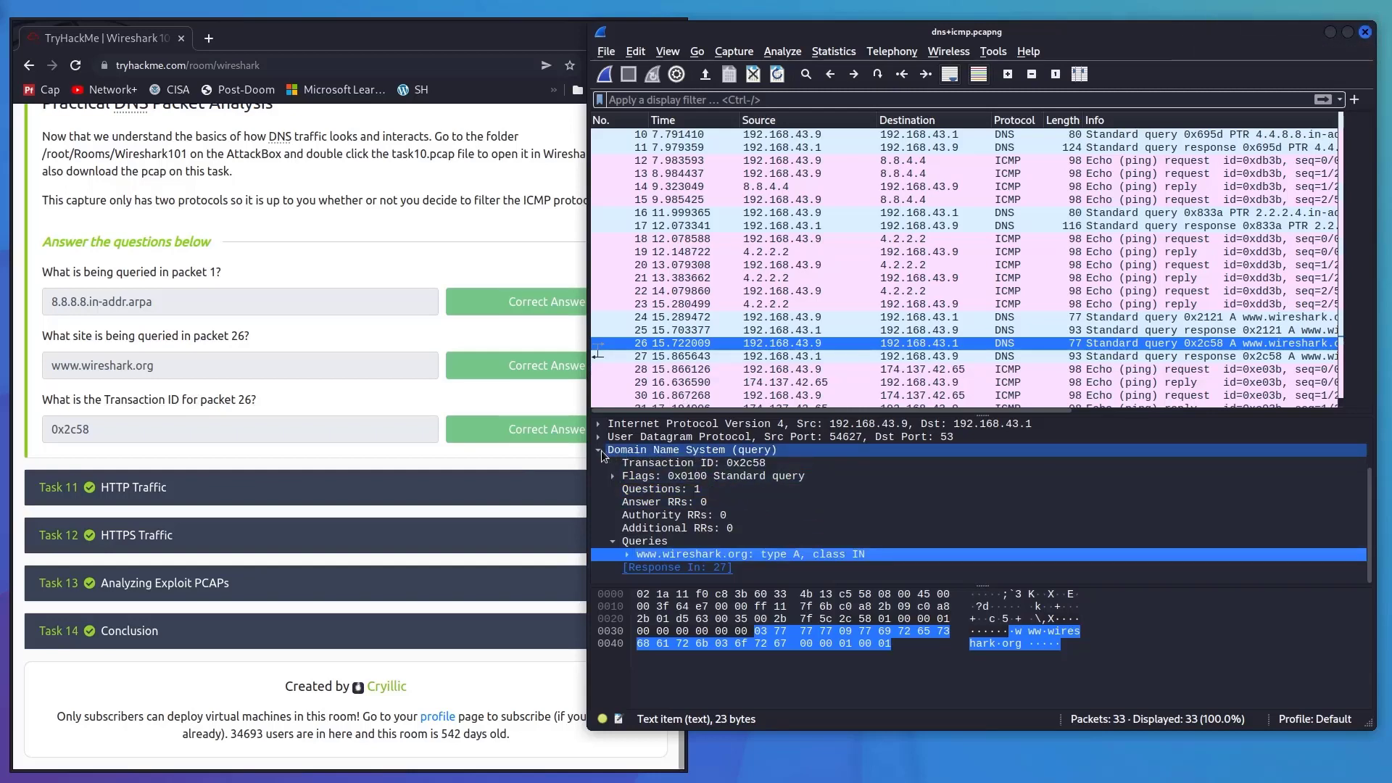
- Select packet 26's Transaction ID field, view the actions available for it, and return to the Task 10 questions
{"action": "scroll", "coordinate": [602, 450], "scroll_direction": "up", "scroll_amount": 2}
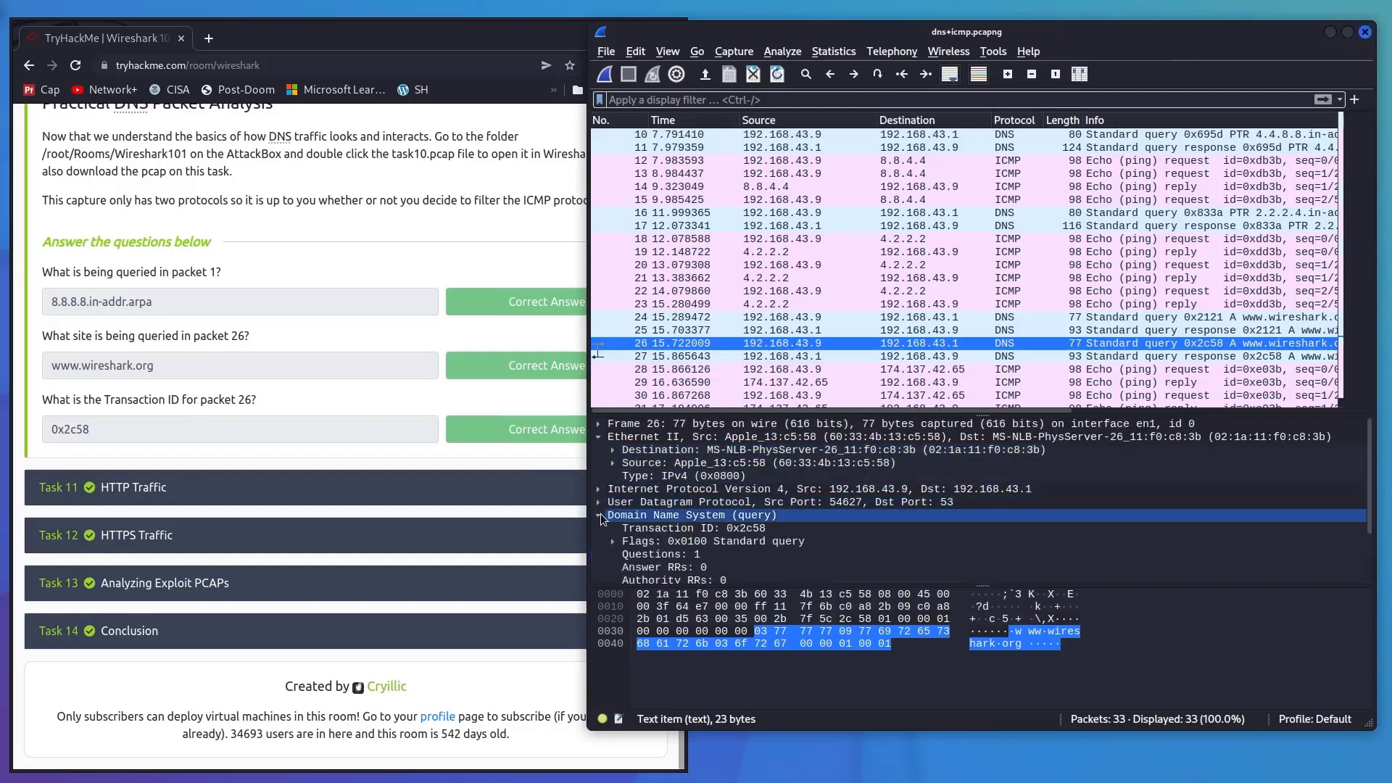
{"action": "left_click", "coordinate": [678, 535]}
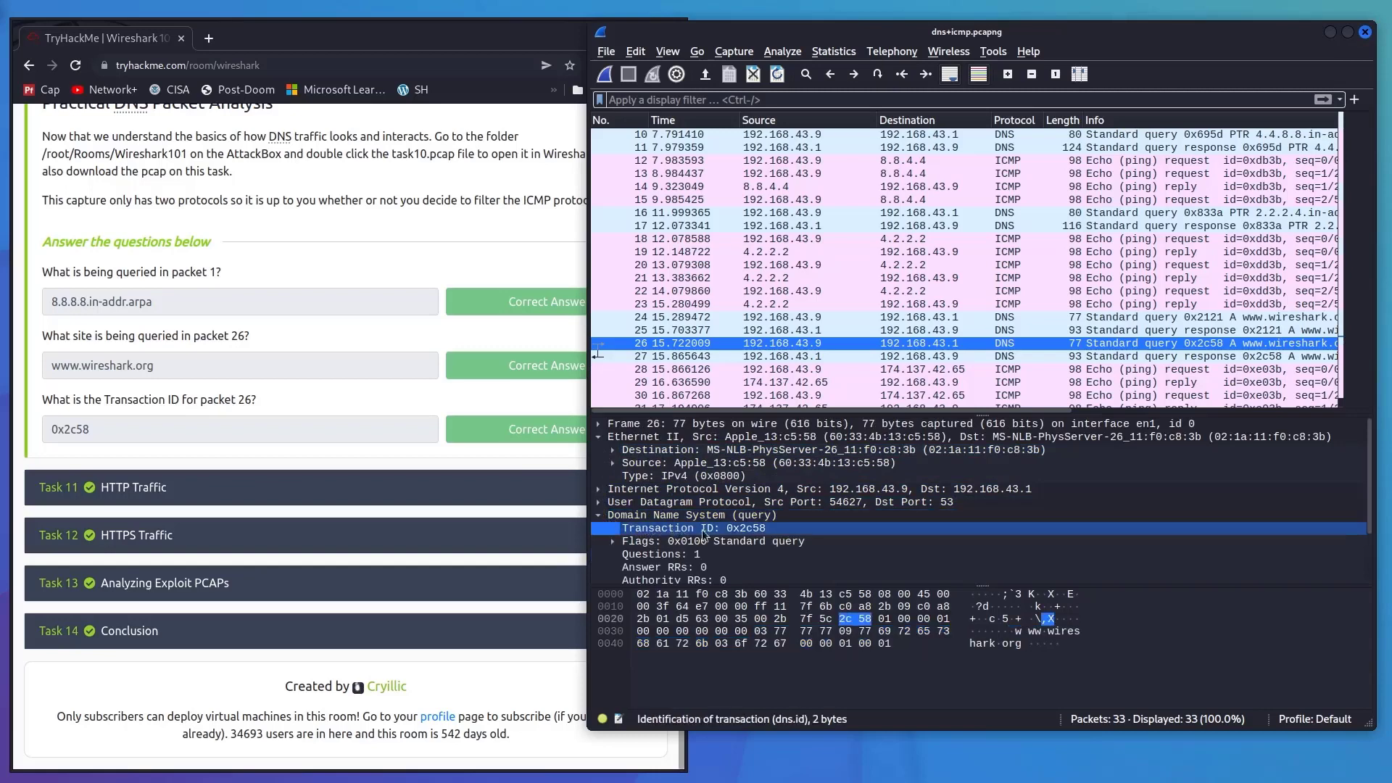
{"action": "right_click", "coordinate": [754, 533]}
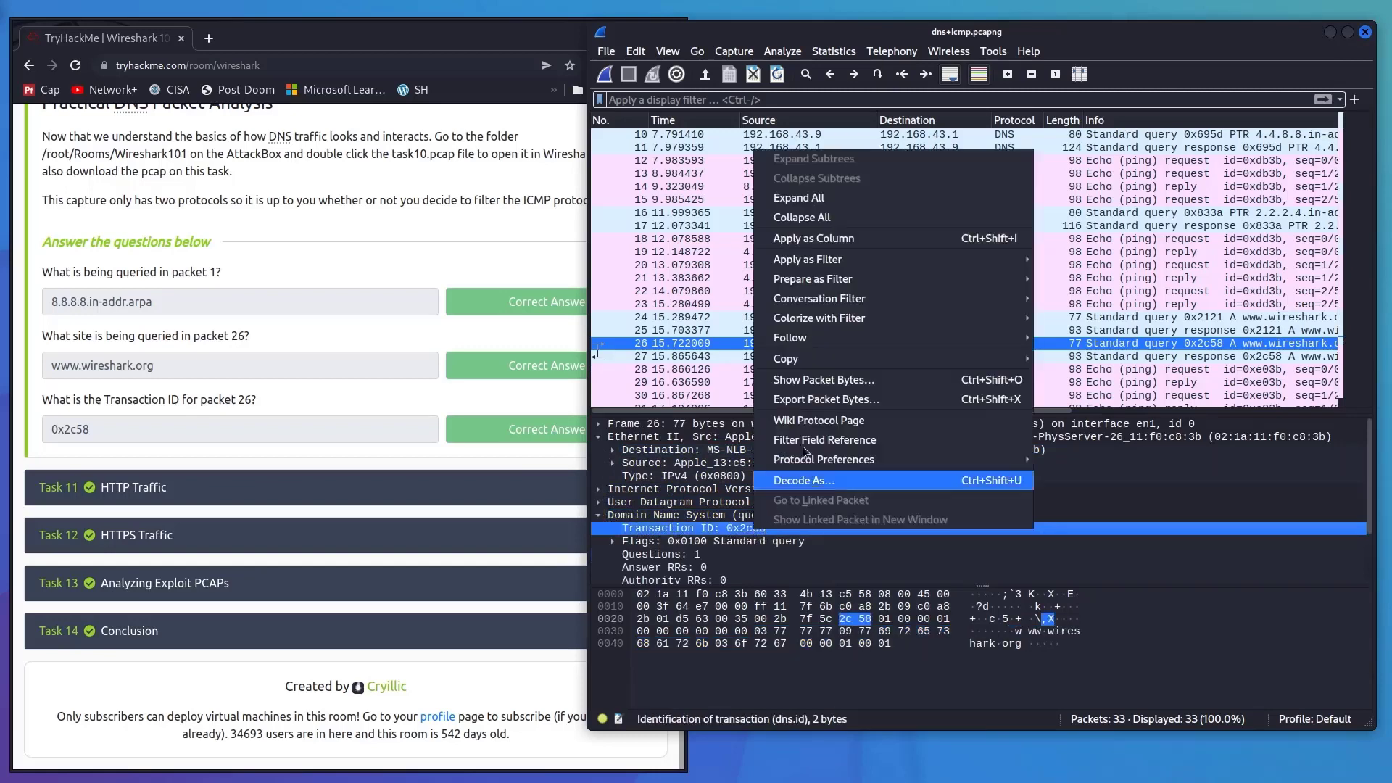
{"action": "mouse_move", "coordinate": [1003, 366]}
{"action": "left_click", "coordinate": [1072, 437]}
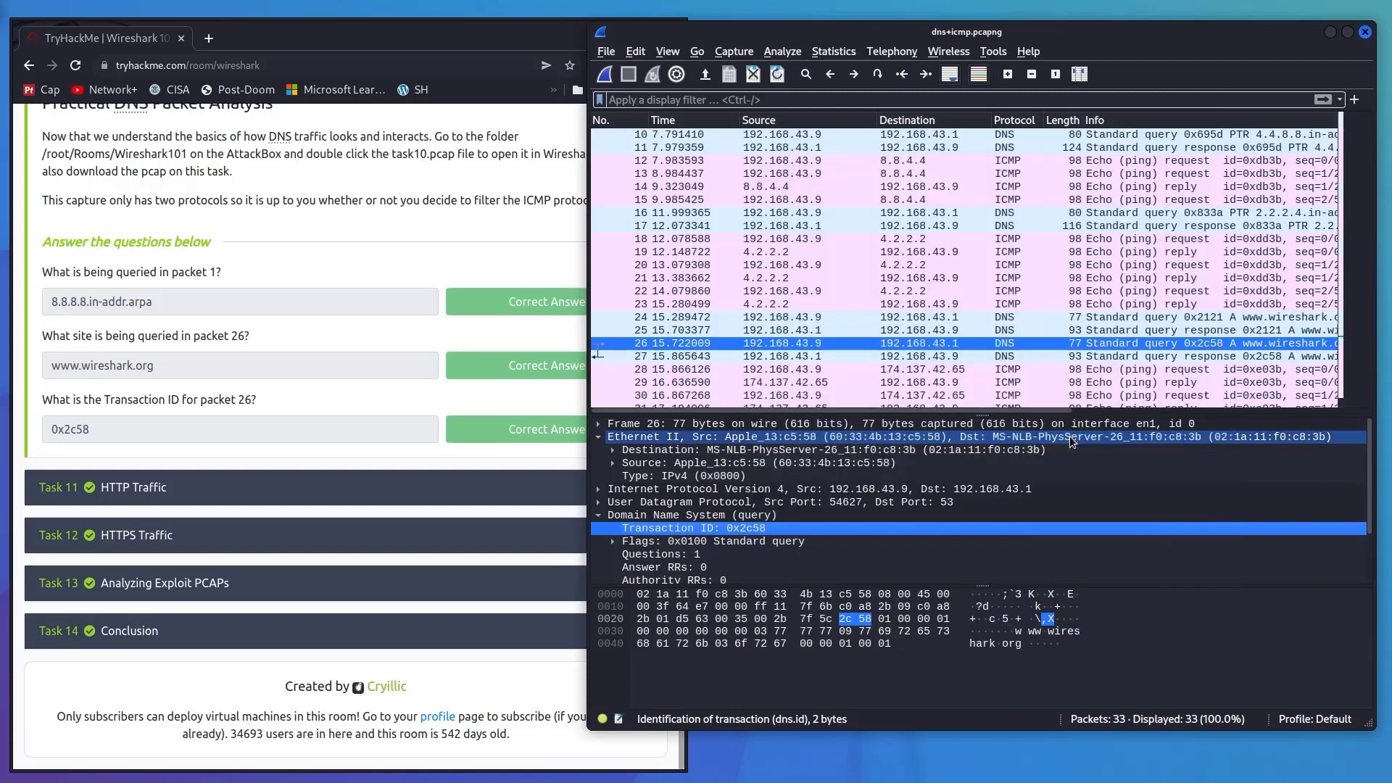
{"action": "left_click", "coordinate": [319, 458]}
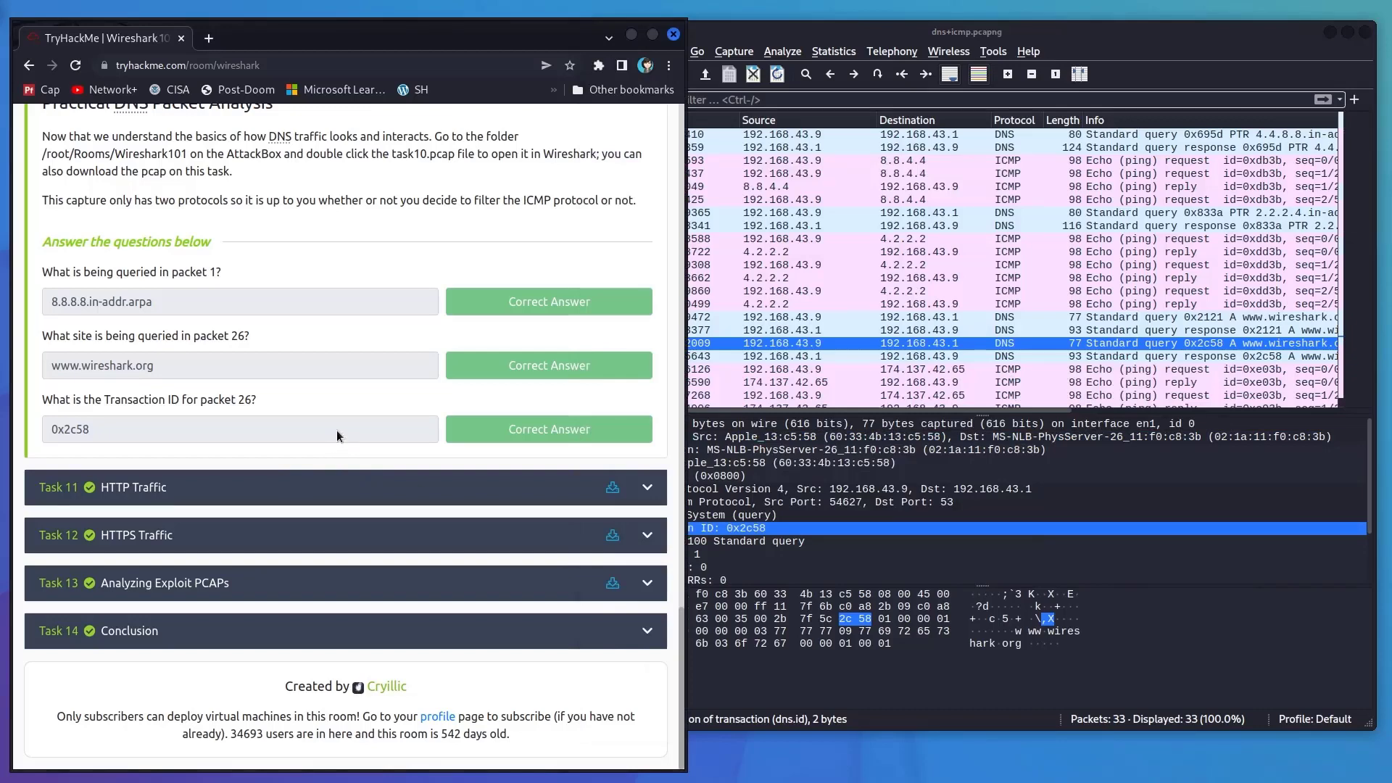
- Expand Task 11 HTTP Traffic, skim its overview, and download its task file
{"action": "left_click", "coordinate": [363, 500]}
{"action": "scroll", "coordinate": [364, 501], "scroll_direction": "down", "scroll_amount": 10}
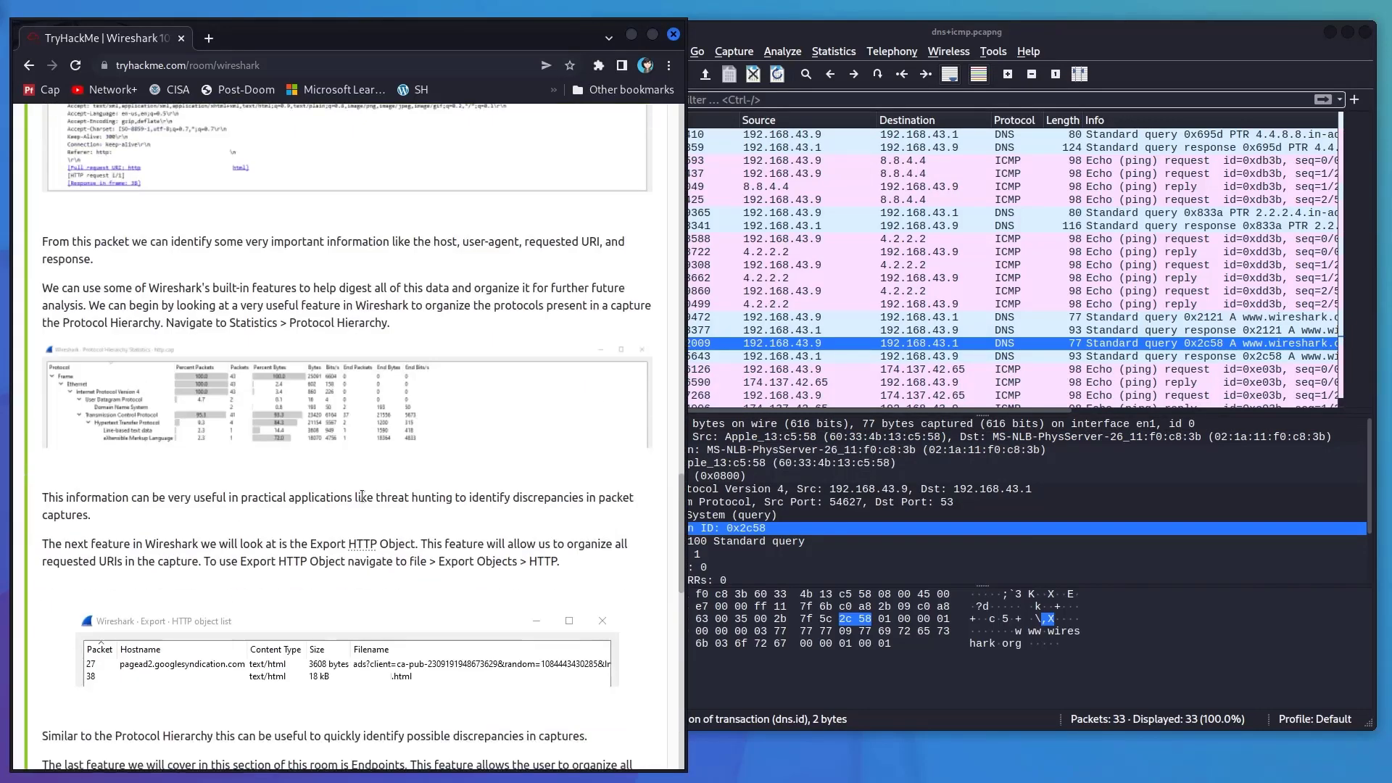
{"action": "scroll", "coordinate": [418, 475], "scroll_direction": "up", "scroll_amount": 10}
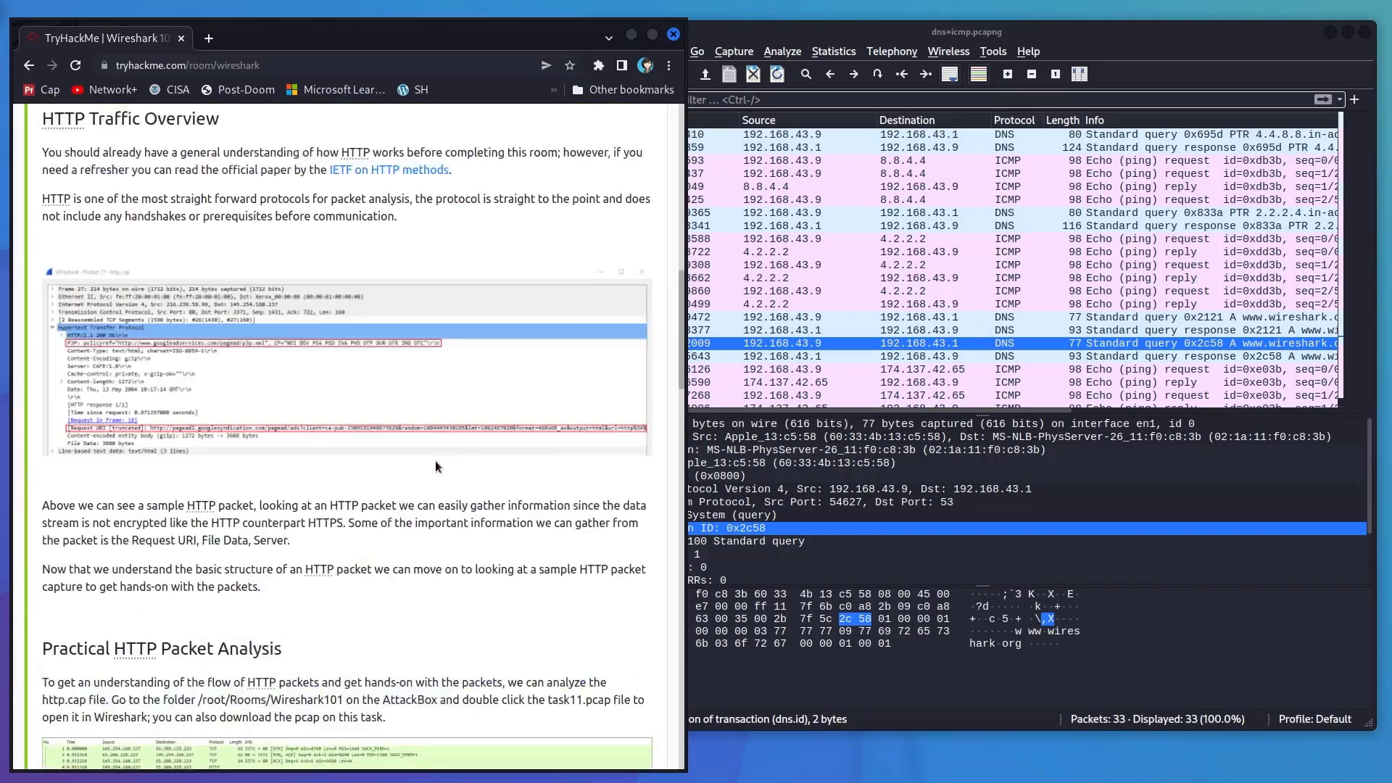
{"action": "scroll", "coordinate": [437, 468], "scroll_direction": "down", "scroll_amount": 2}
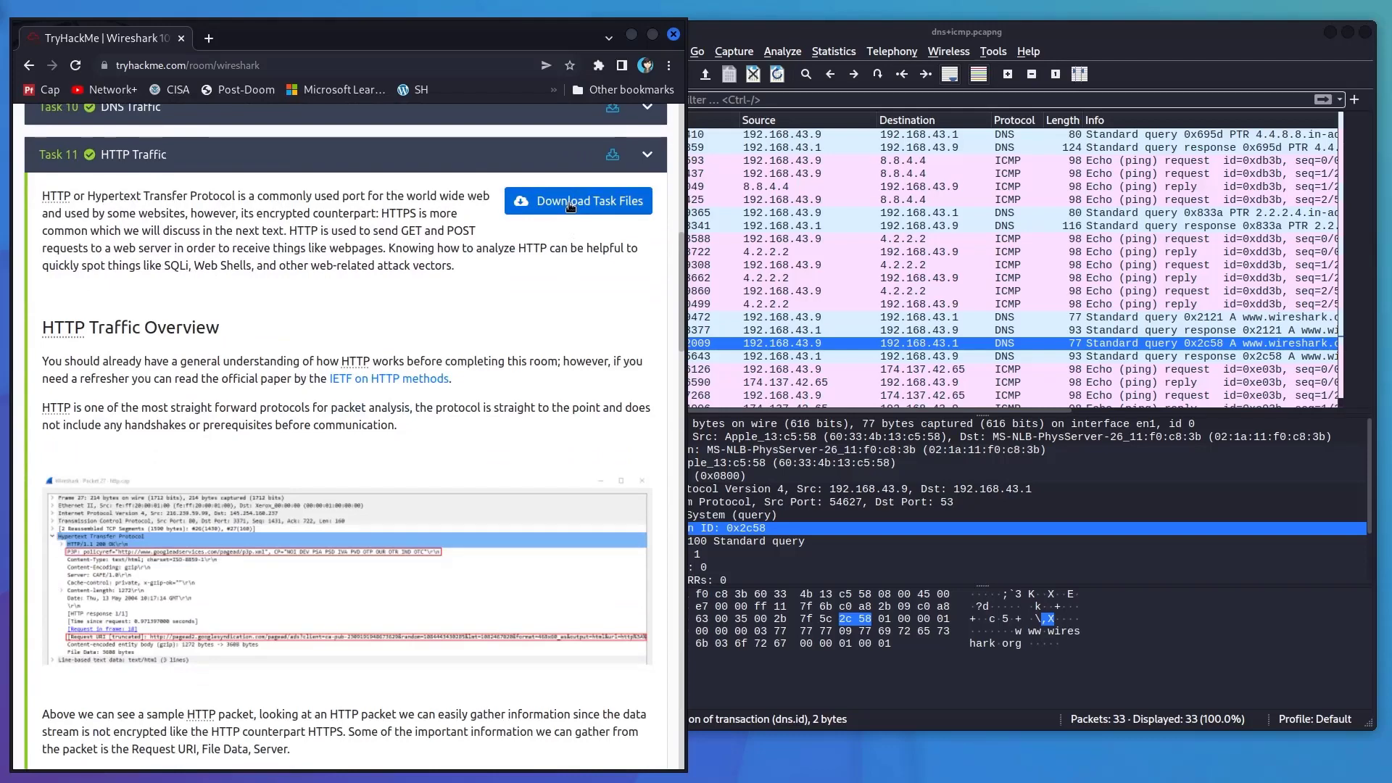
{"action": "left_click", "coordinate": [571, 206]}
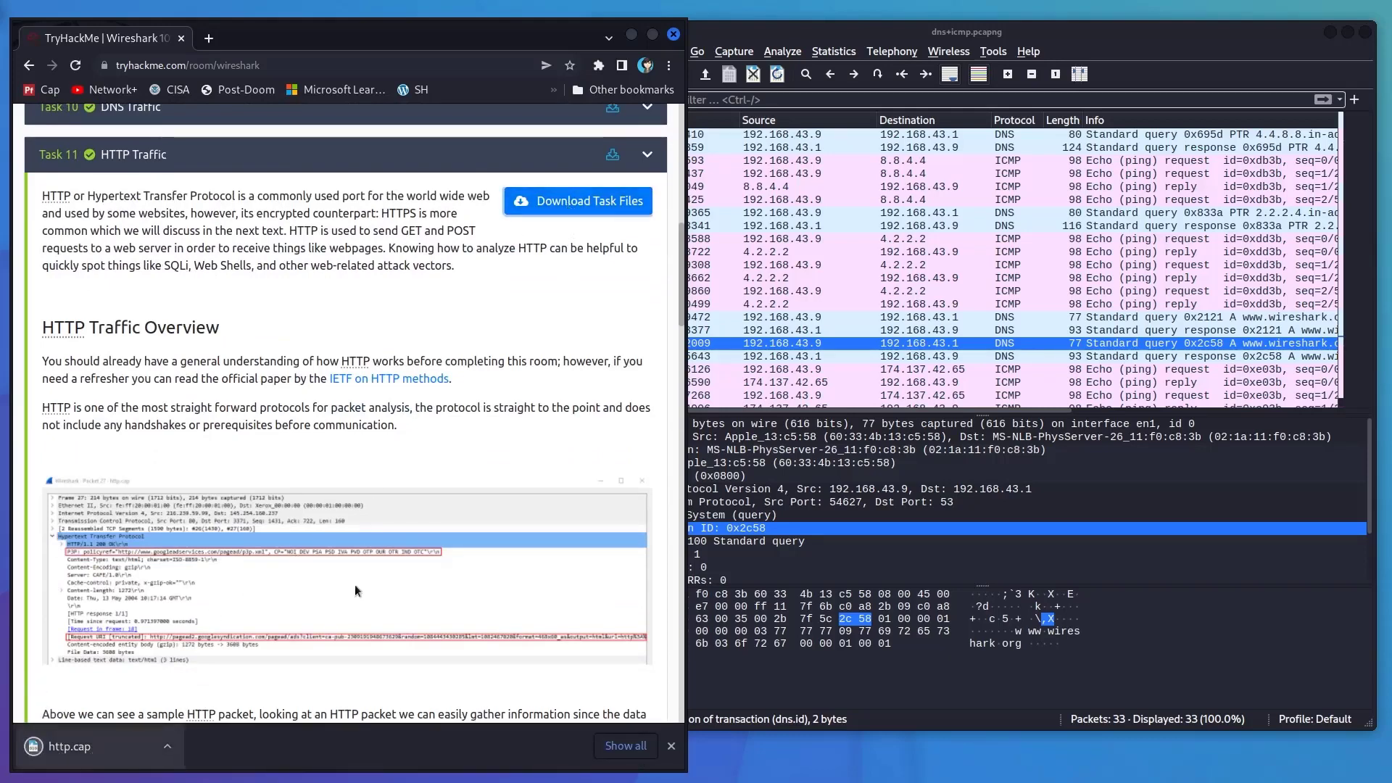
- Skim Task 11 from the Practical HTTP Packet Analysis section through Endpoints to its questions
{"action": "scroll", "coordinate": [377, 563], "scroll_direction": "down", "scroll_amount": 1}
{"action": "scroll", "coordinate": [377, 563], "scroll_direction": "down", "scroll_amount": 15}
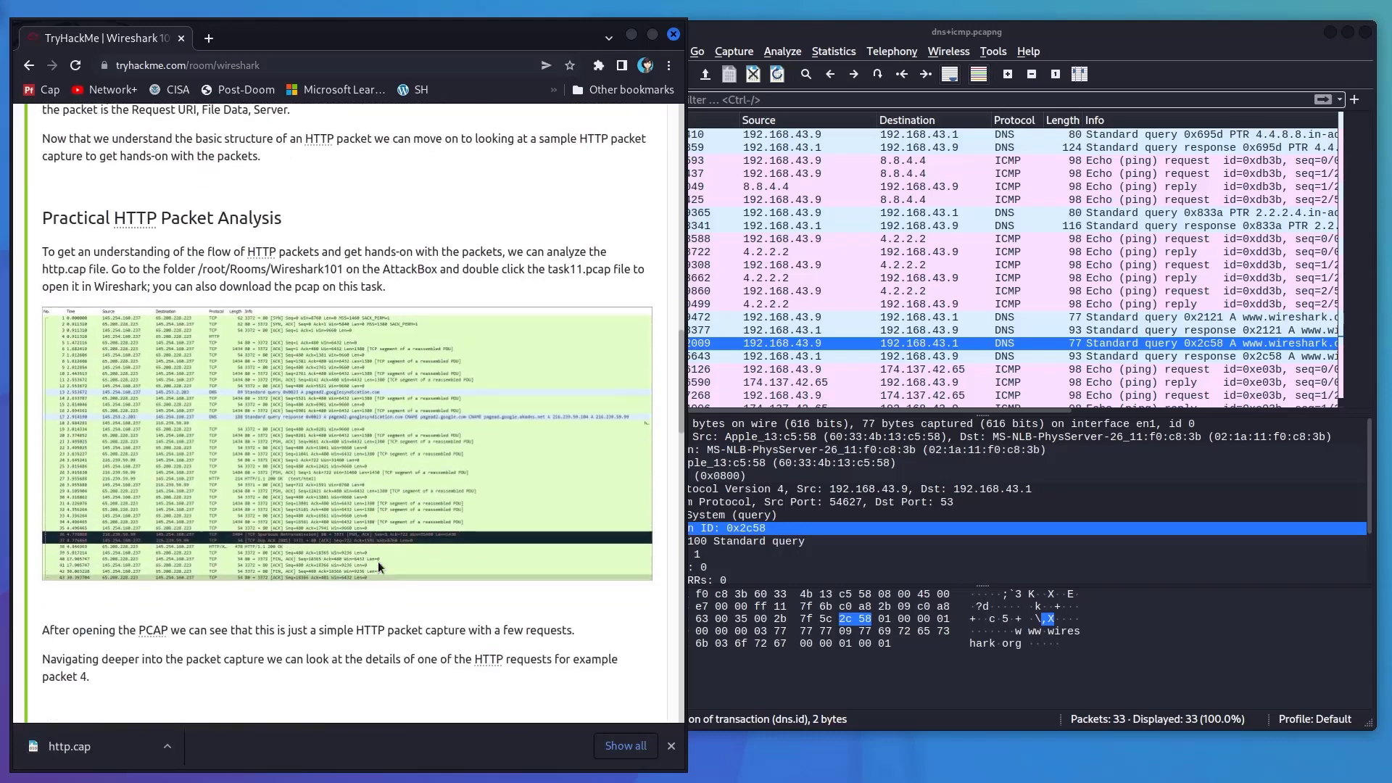
{"action": "scroll", "coordinate": [381, 554], "scroll_direction": "down", "scroll_amount": 15}
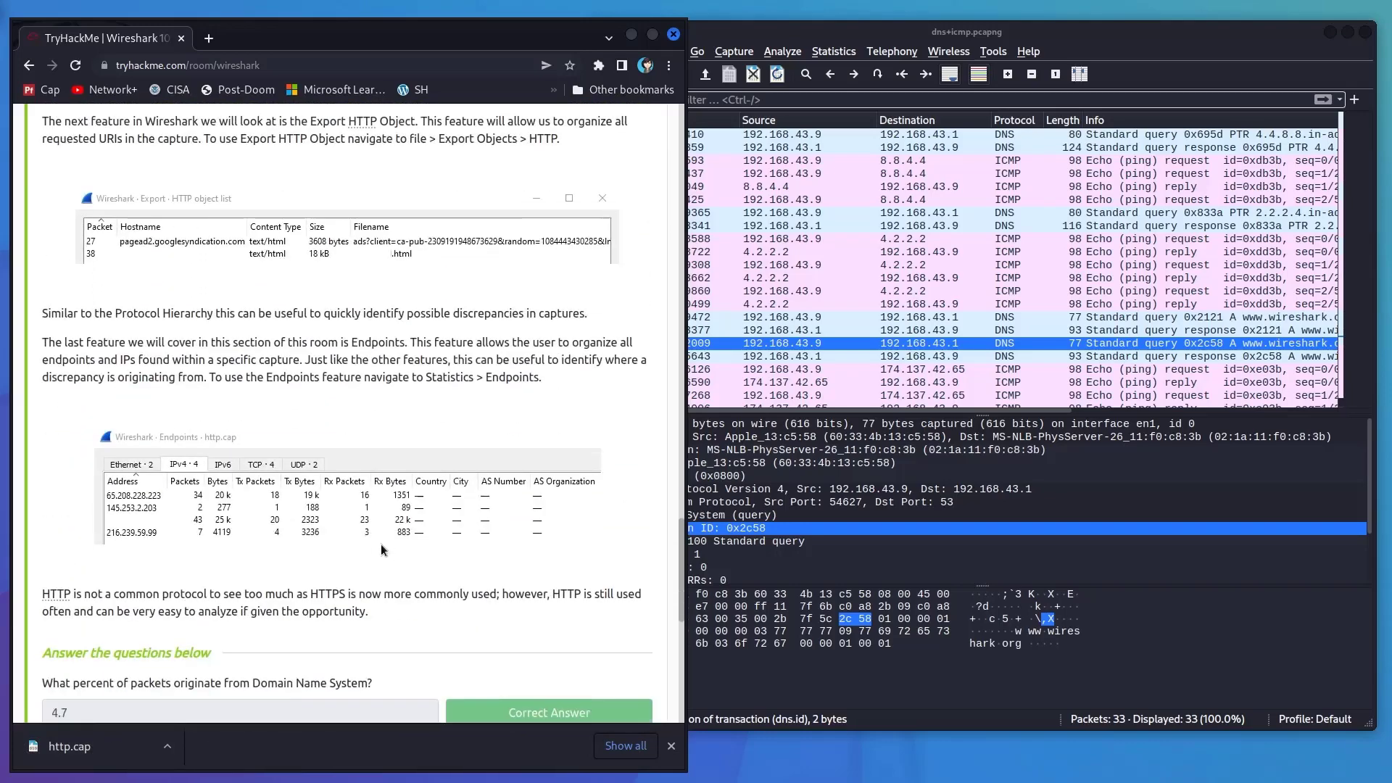
{"action": "scroll", "coordinate": [382, 546], "scroll_direction": "down", "scroll_amount": 4}
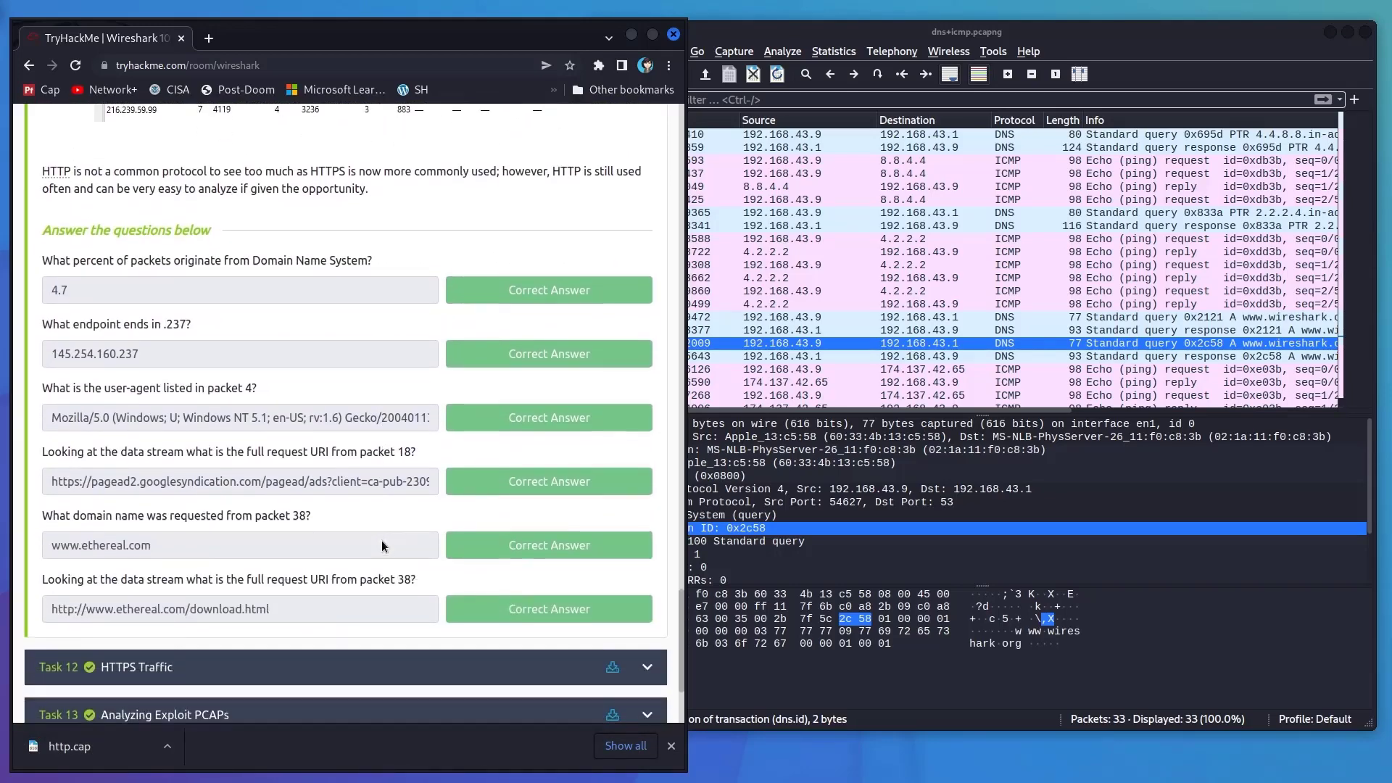
- Switch to Wireshark and open http.cap from Downloads, listing only Network Monitor, Surveyor, NetScaler (*.cap) files
{"action": "left_click", "coordinate": [725, 32]}
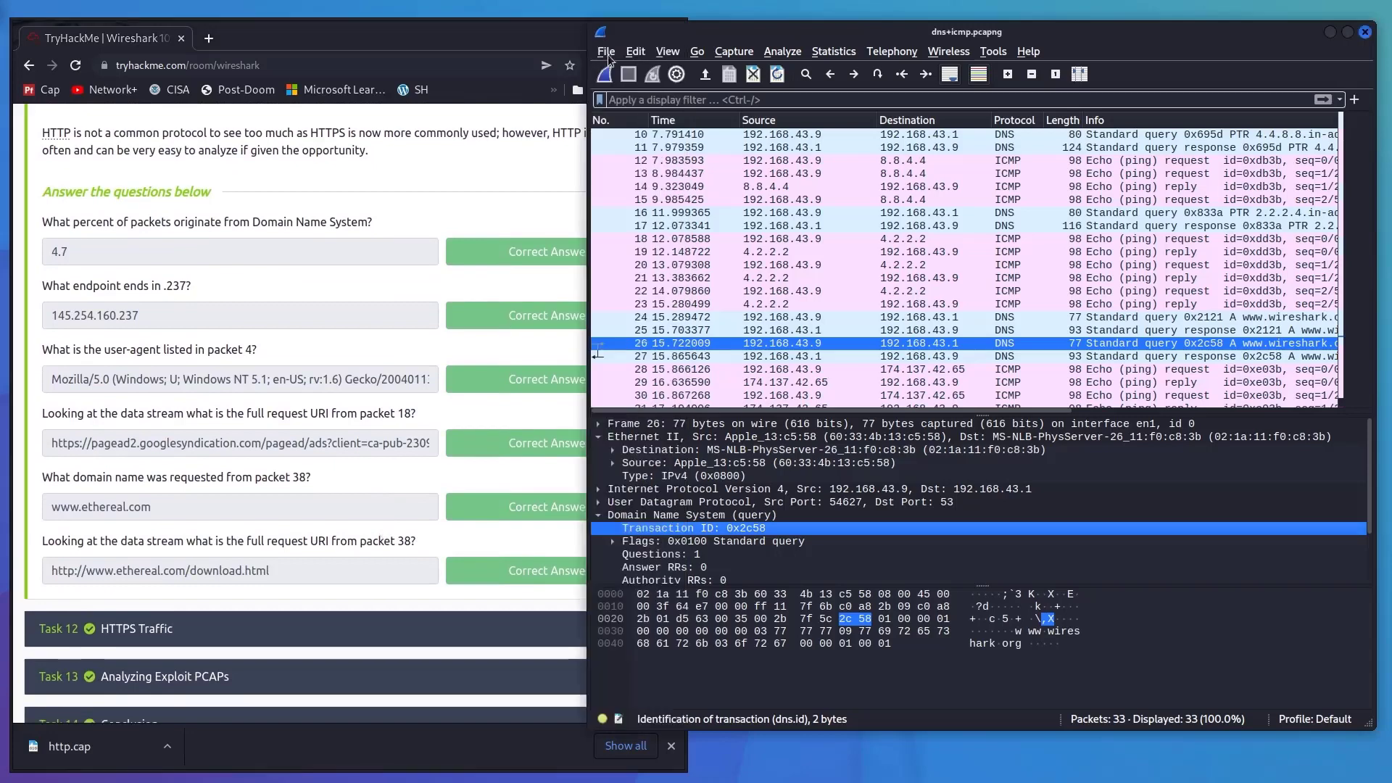
{"action": "left_click", "coordinate": [606, 50]}
{"action": "left_click", "coordinate": [625, 70]}
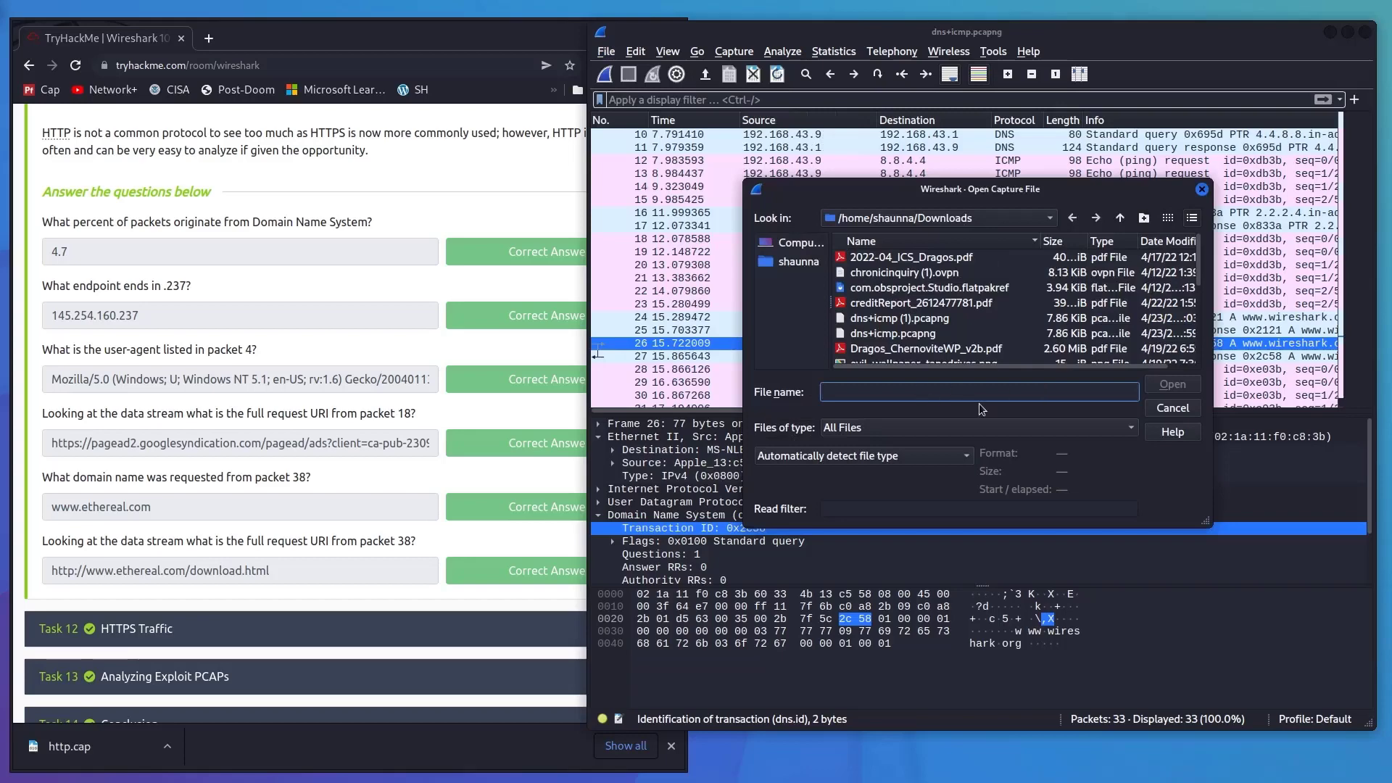
{"action": "left_click", "coordinate": [1125, 427]}
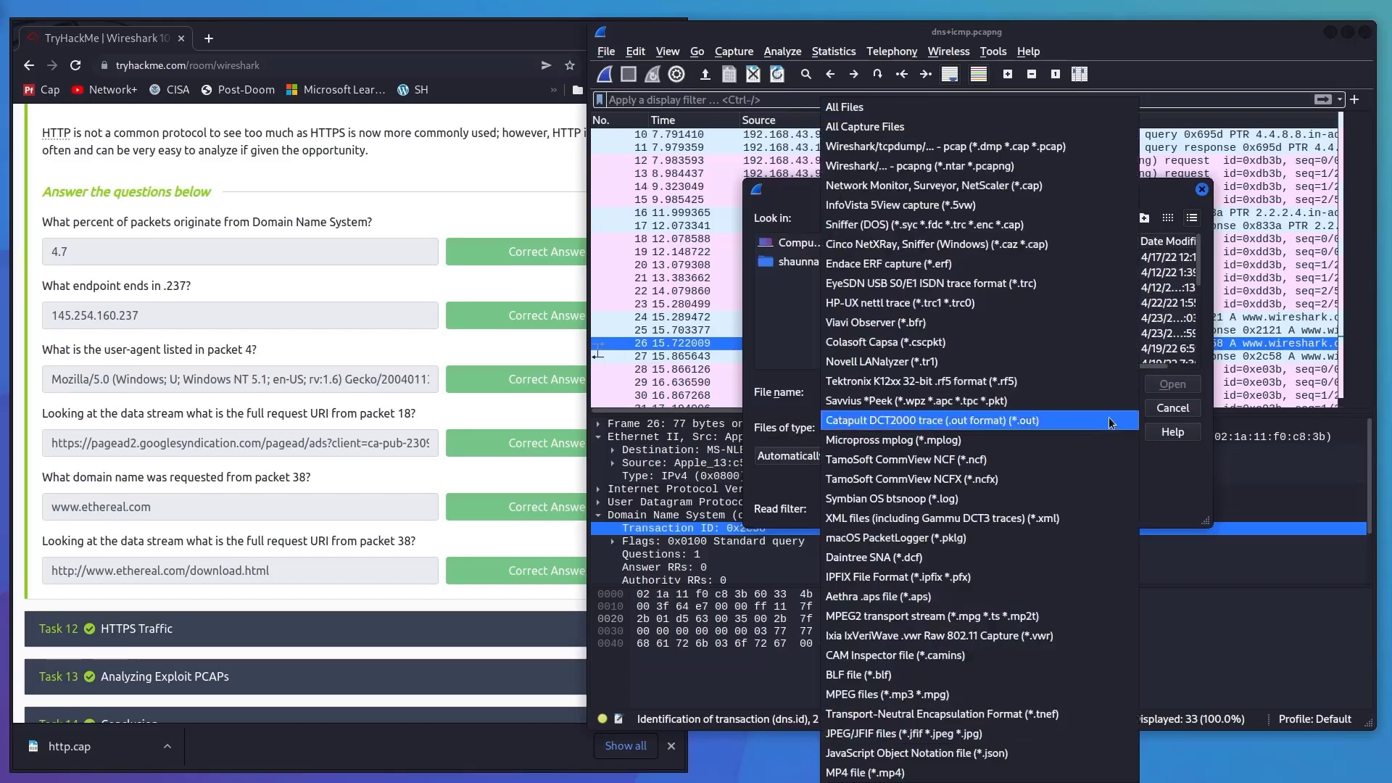
{"action": "left_click", "coordinate": [976, 186]}
{"action": "left_click", "coordinate": [871, 258]}
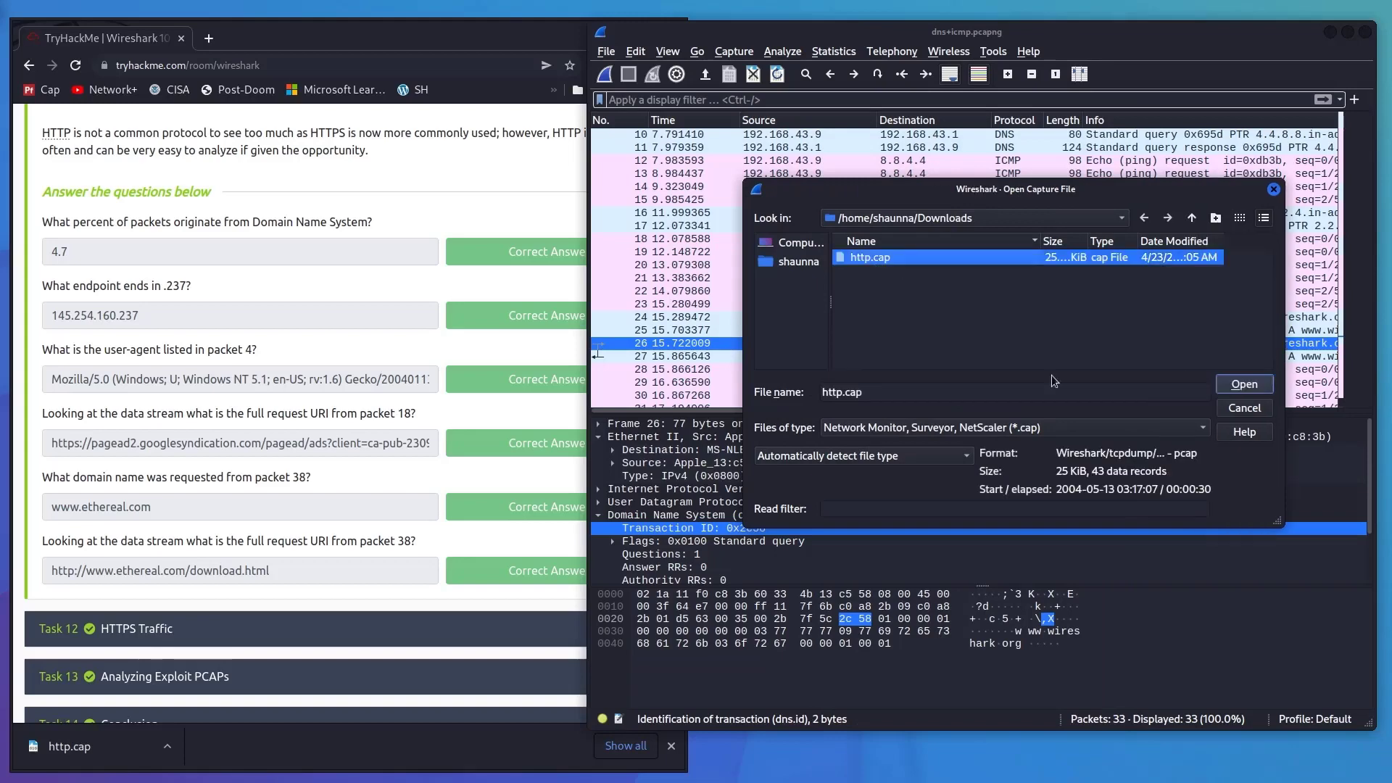
{"action": "left_click", "coordinate": [1236, 384]}
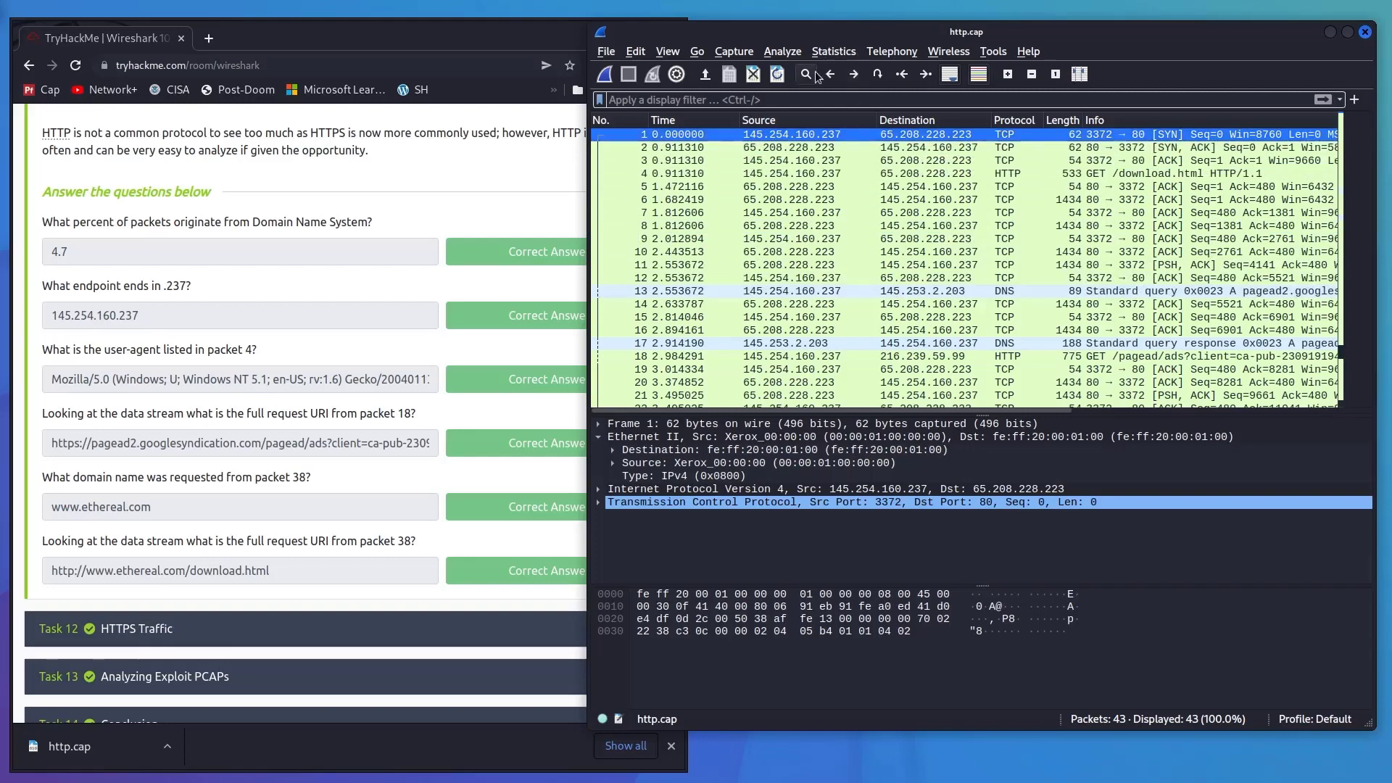
- View the Protocol Hierarchy statistics of http.cap to find the Domain Name System packet percentage, and close them
{"action": "left_click", "coordinate": [837, 53]}
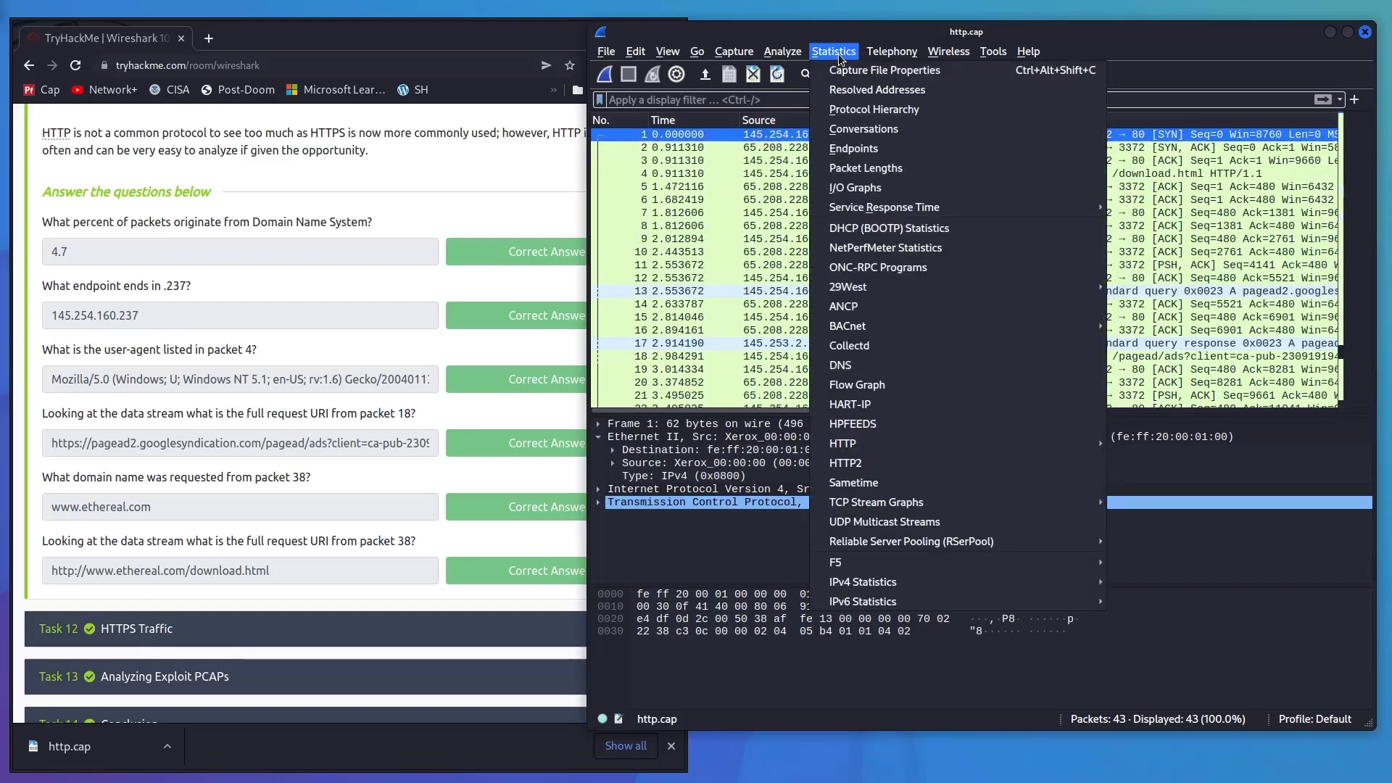
{"action": "left_click", "coordinate": [857, 114]}
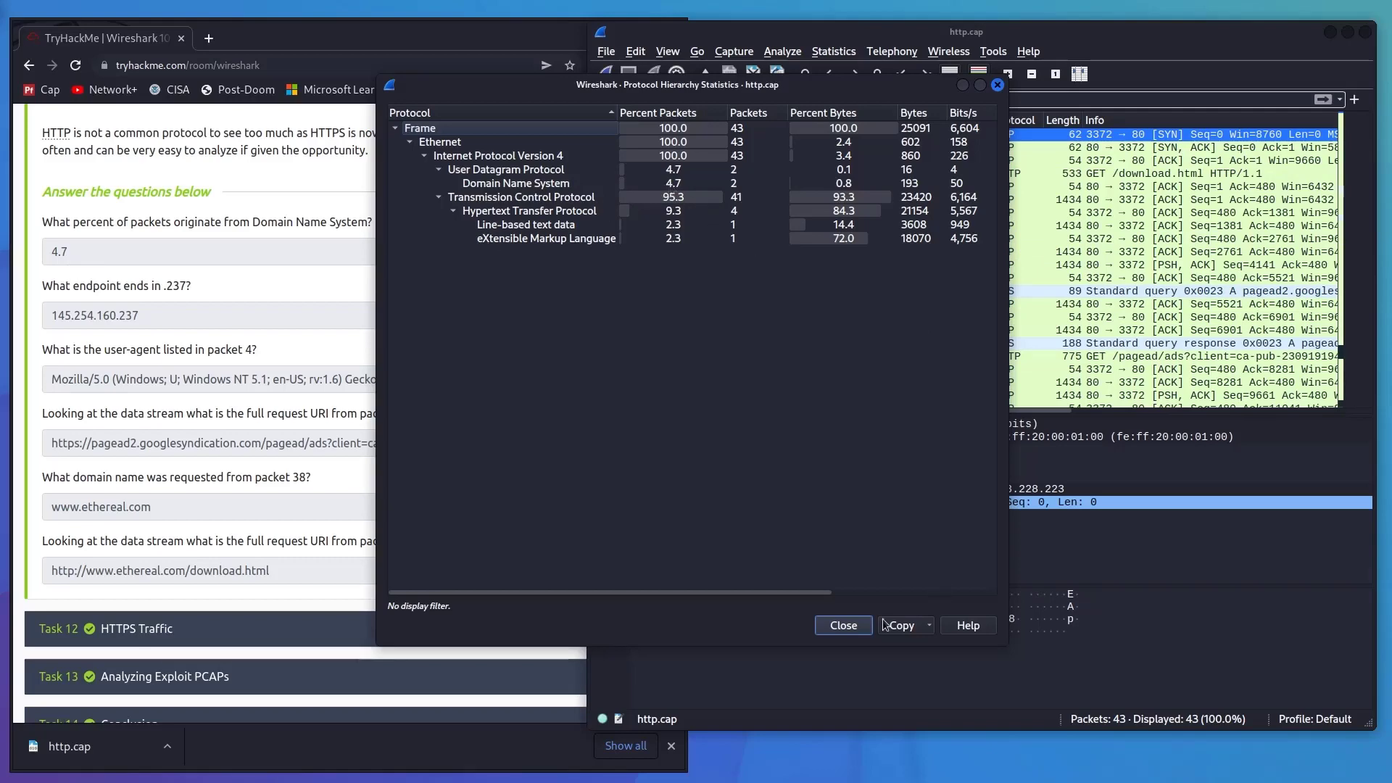
{"action": "left_click", "coordinate": [845, 627]}
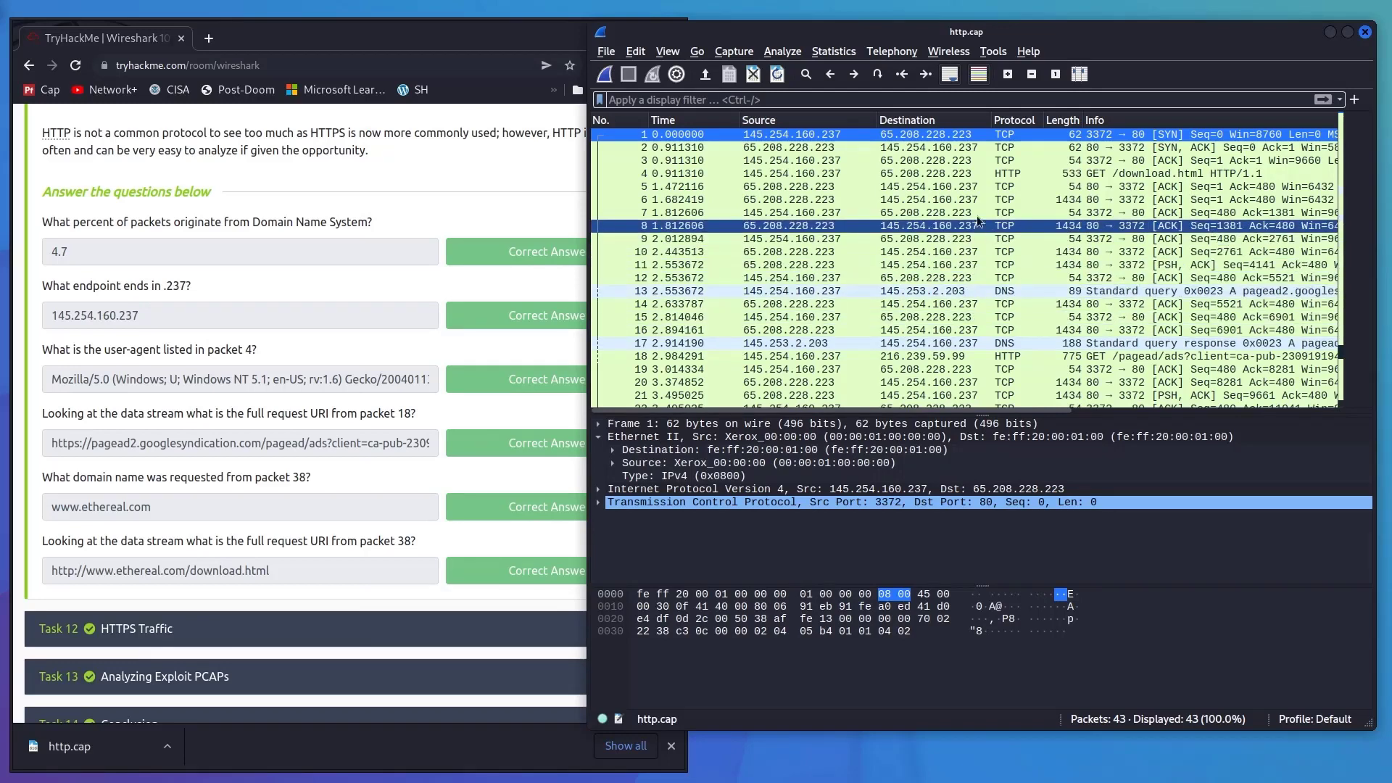
- Filter the packet list with the display filter http
{"action": "left_click", "coordinate": [721, 100]}
{"action": "type", "text": "http"}
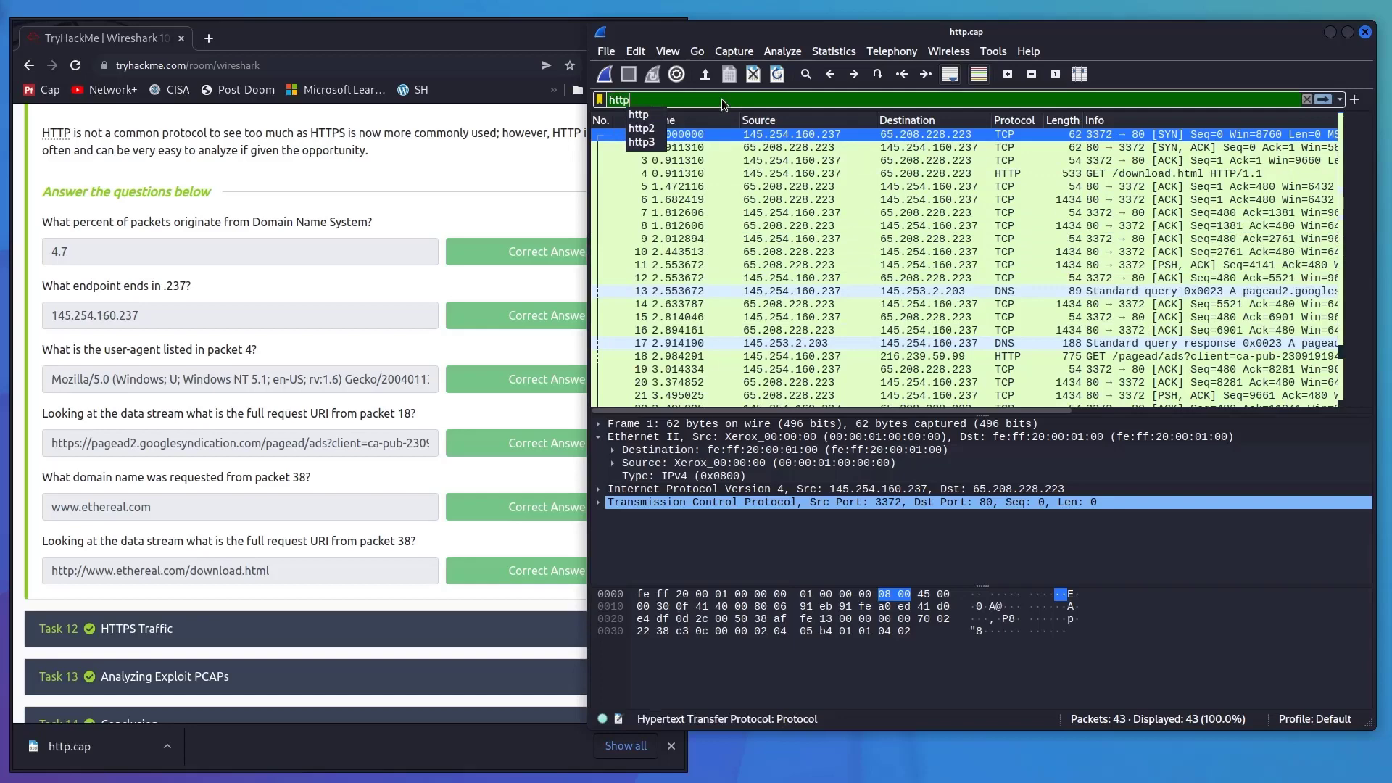
{"action": "key", "text": "Return"}
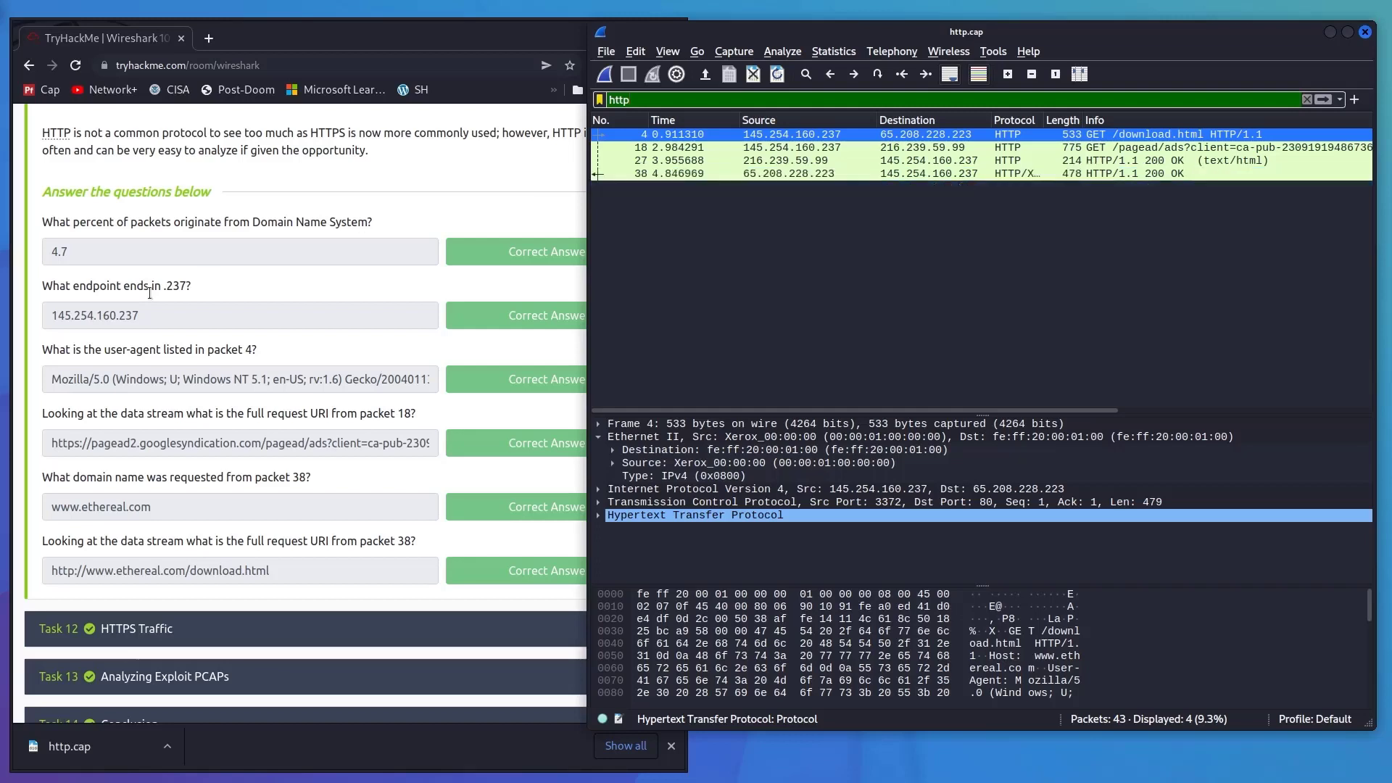
- Check the packet 4 question, expand packet 4's Hypertext Transfer Protocol section, and copy the value of its User-Agent header
{"action": "left_click", "coordinate": [154, 316]}
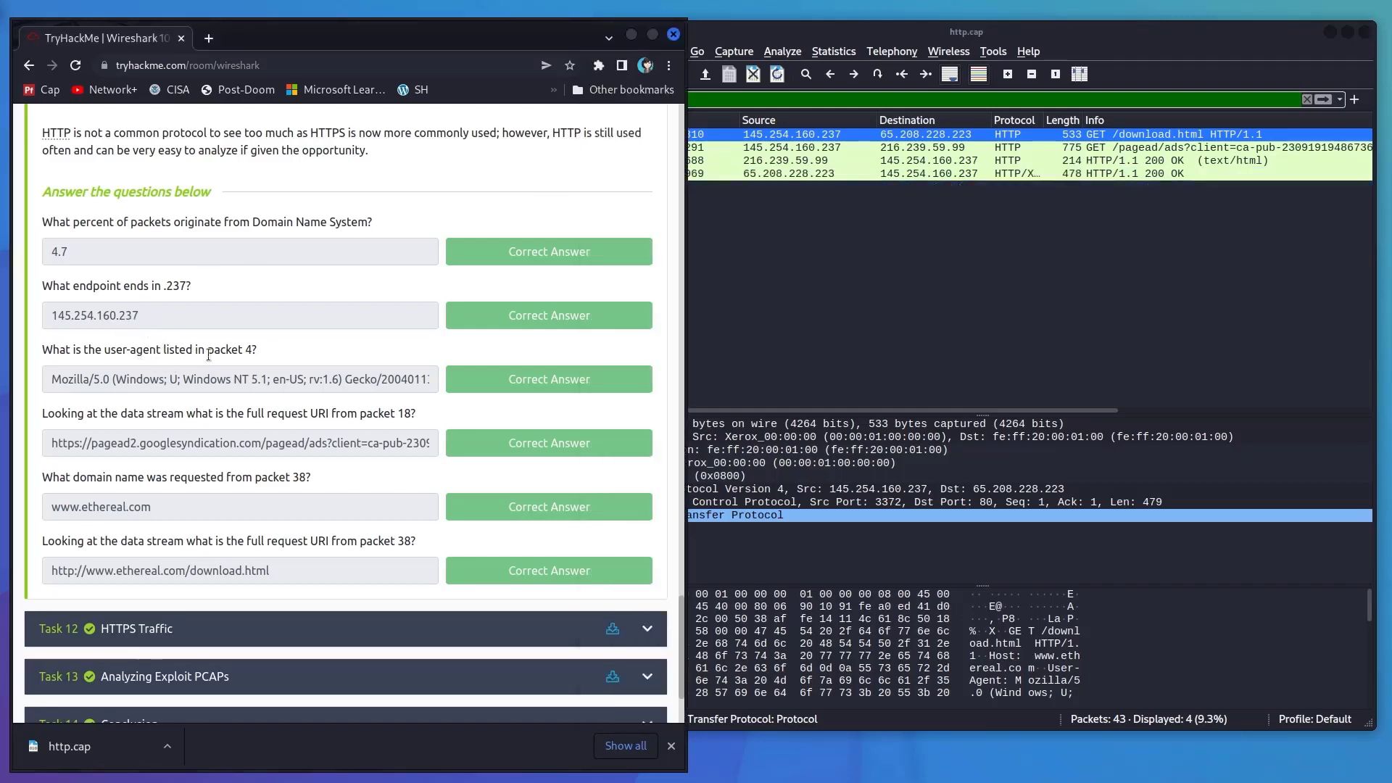
{"action": "left_click", "coordinate": [880, 274]}
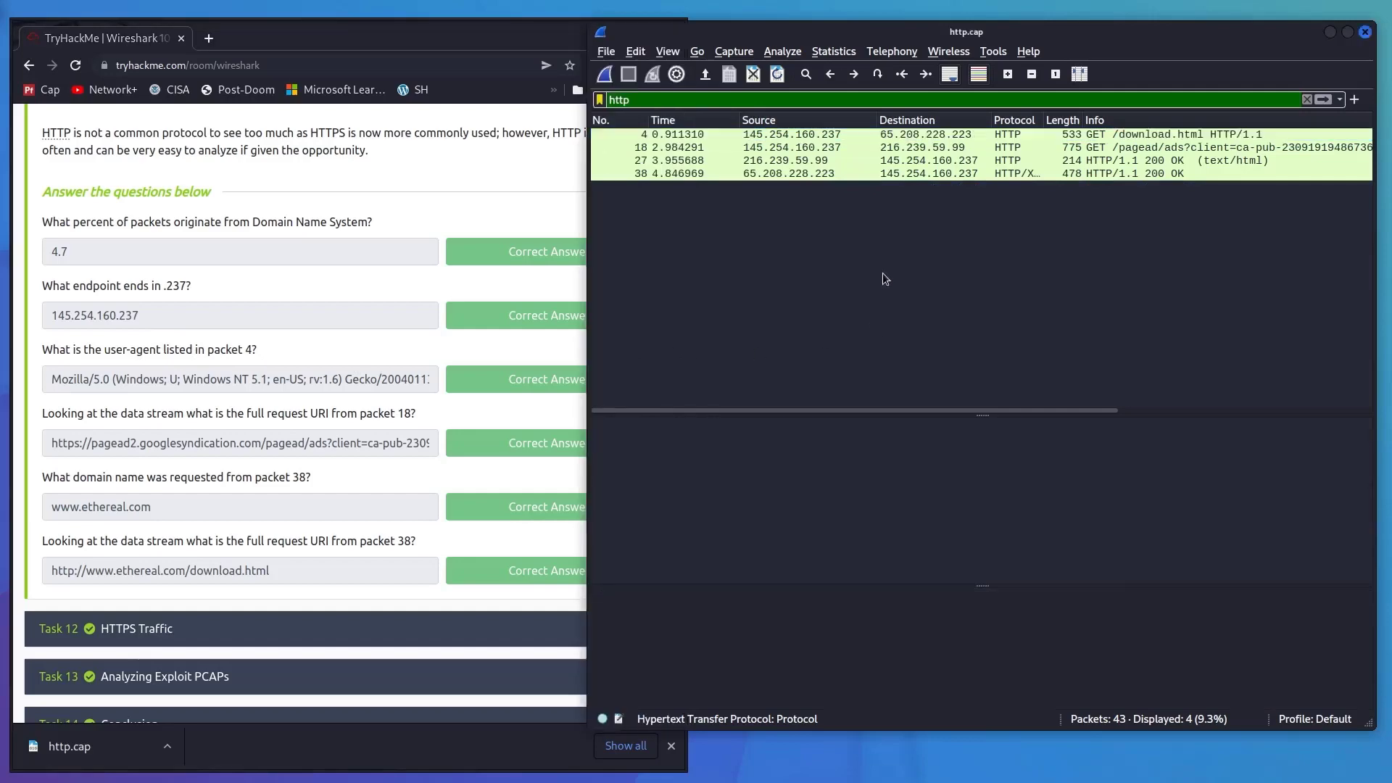
{"action": "left_click", "coordinate": [793, 134]}
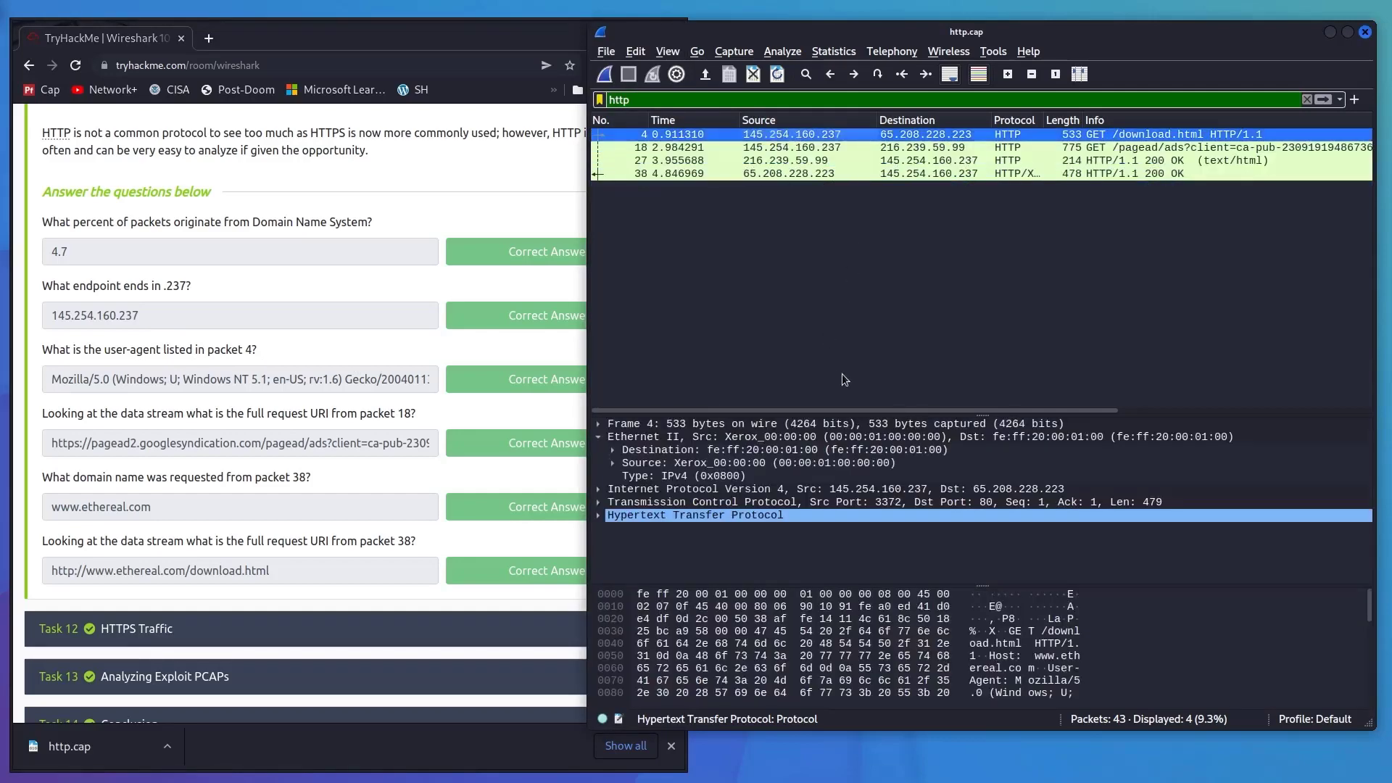
{"action": "left_click", "coordinate": [616, 515]}
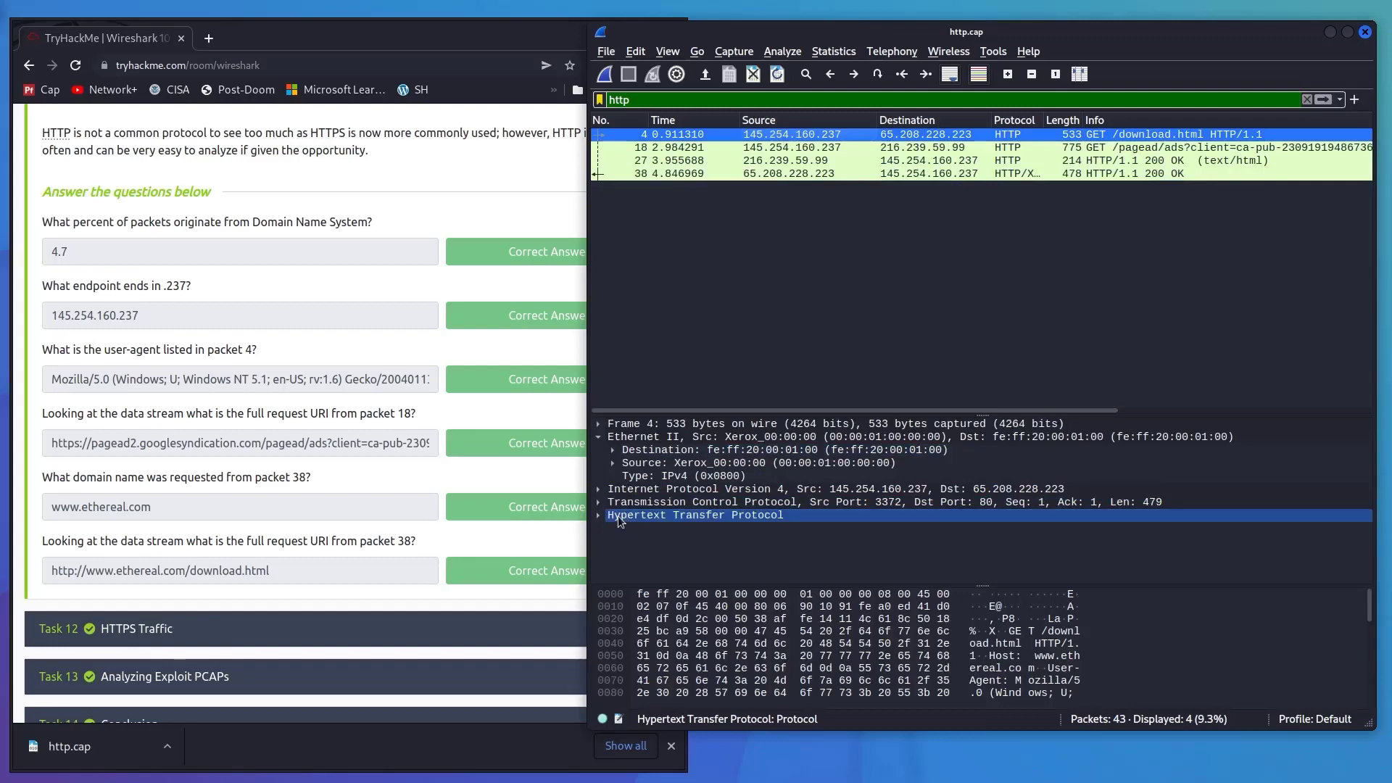
{"action": "left_click", "coordinate": [599, 515]}
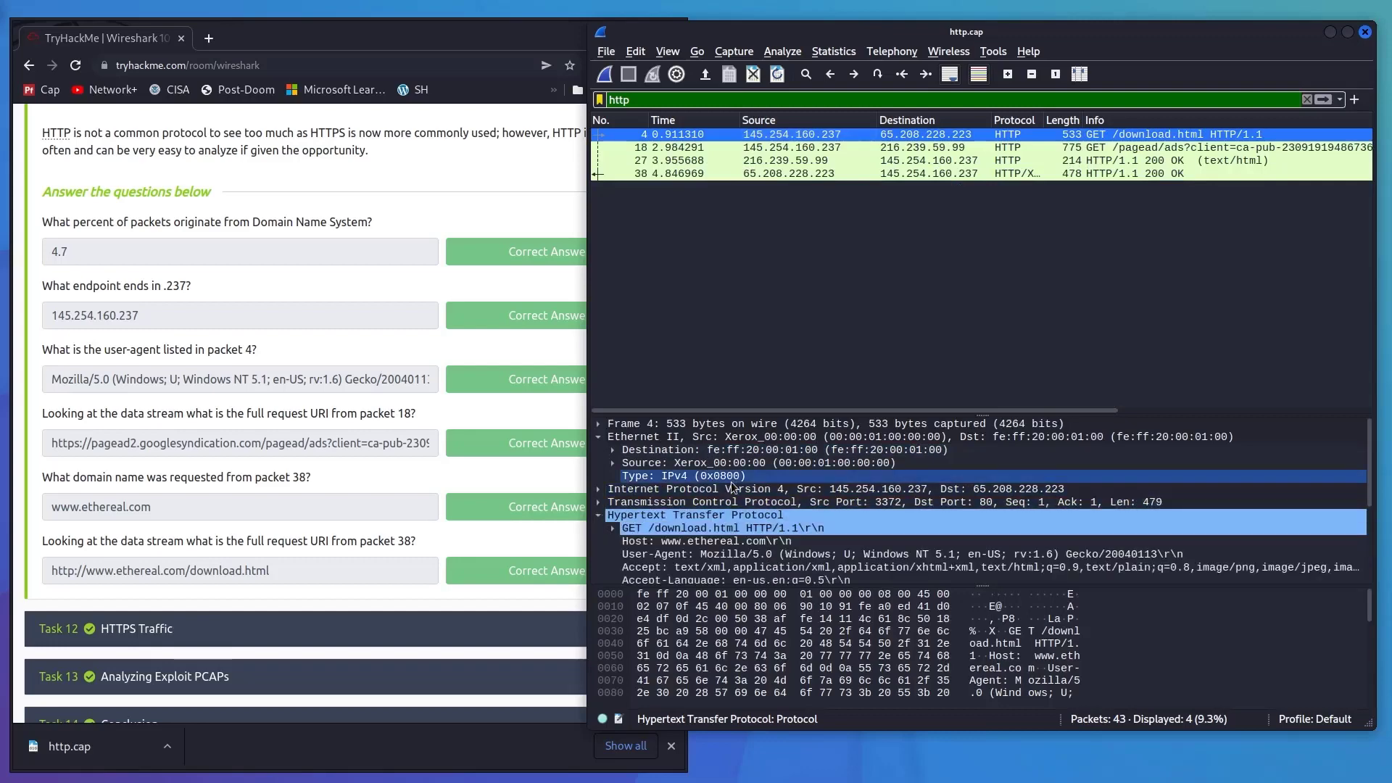
{"action": "scroll", "coordinate": [746, 502], "scroll_direction": "down", "scroll_amount": 2}
{"action": "left_click", "coordinate": [745, 501]}
{"action": "left_click", "coordinate": [685, 477]}
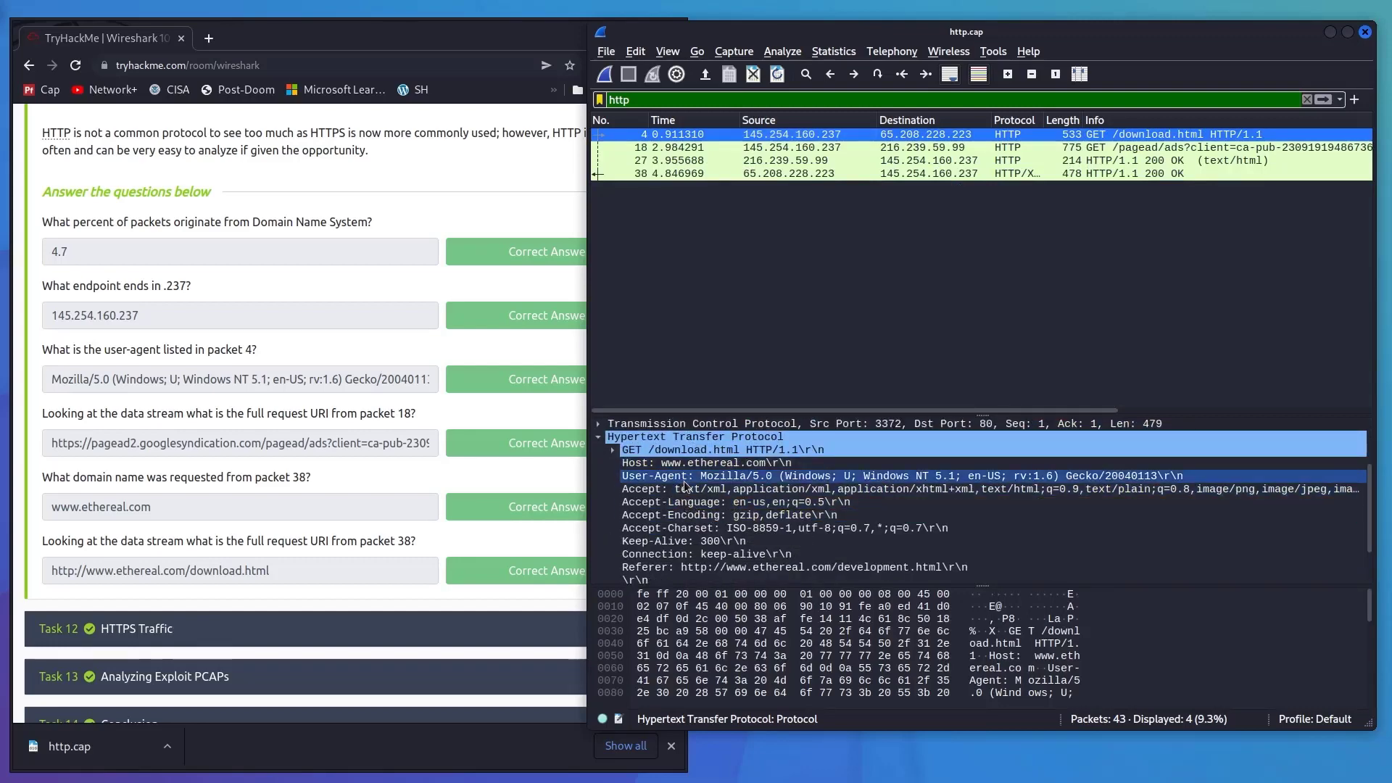
{"action": "right_click", "coordinate": [872, 482]}
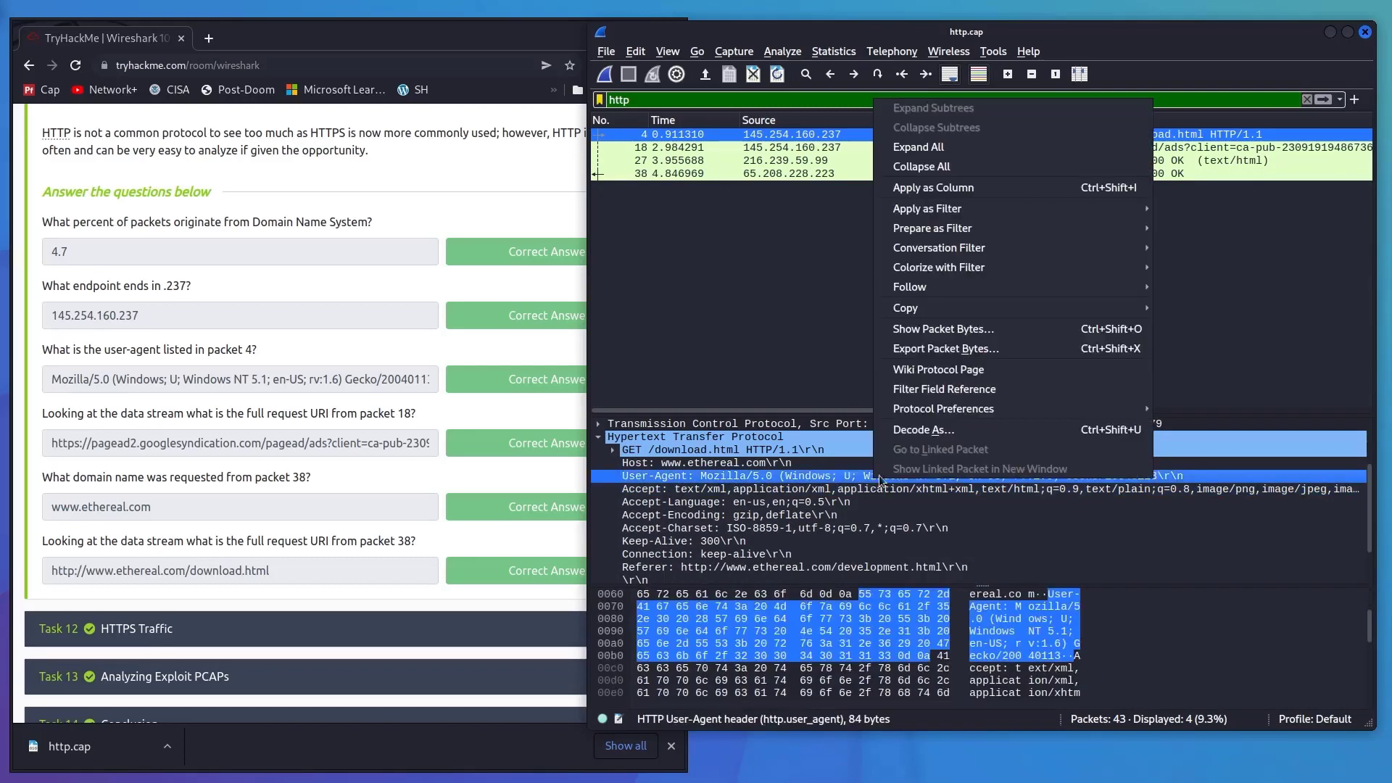
{"action": "mouse_move", "coordinate": [945, 312]}
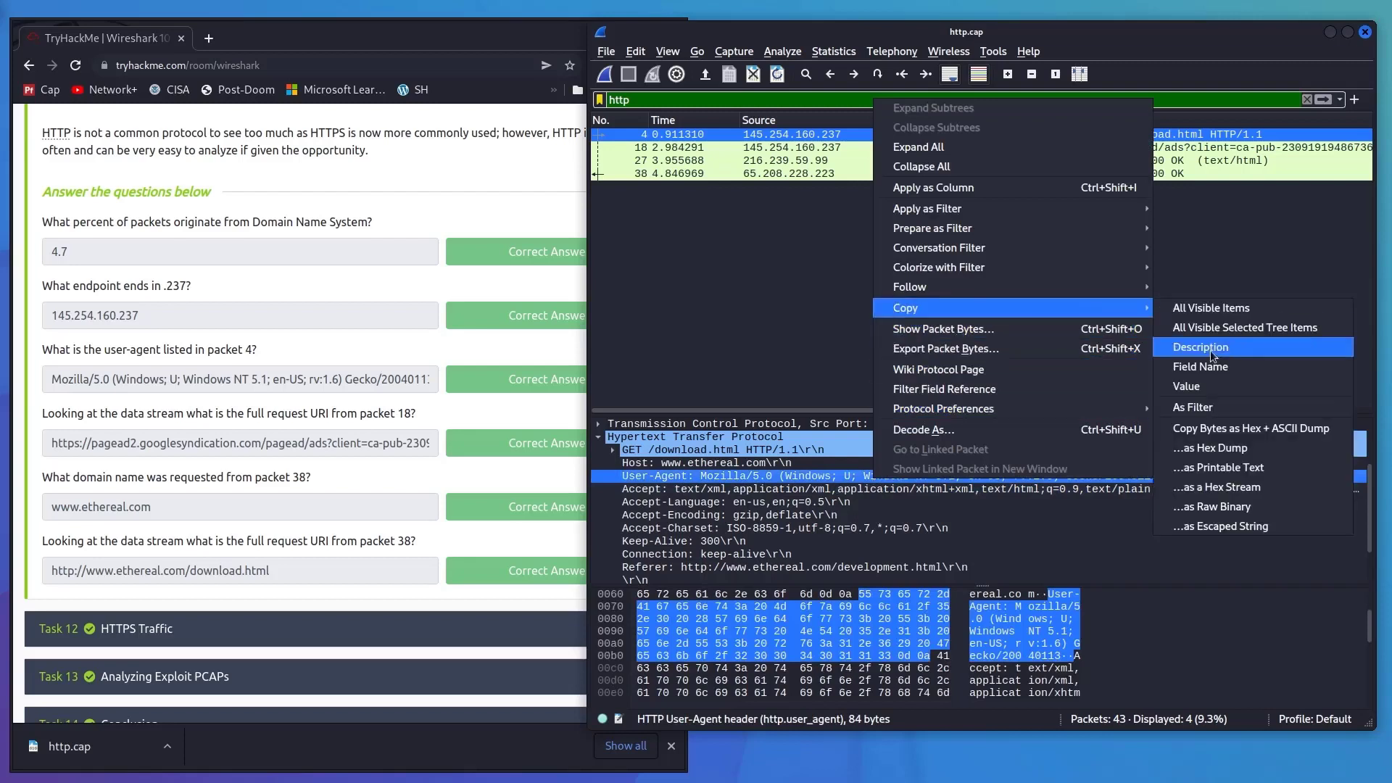
{"action": "left_click", "coordinate": [1212, 389]}
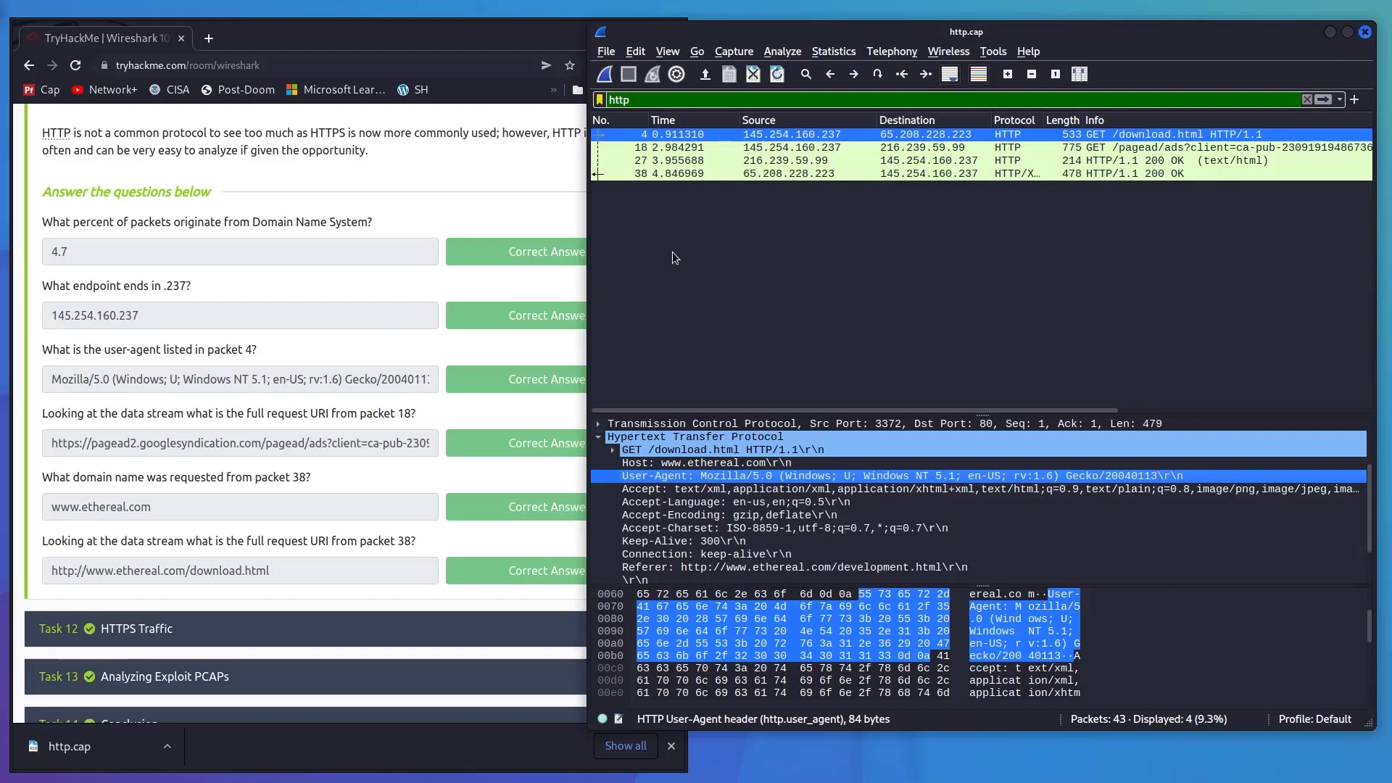
- Copy the full request URI value from packet 18's Hypertext Transfer Protocol section and return to the Task 11 questions
{"action": "left_click", "coordinate": [814, 148]}
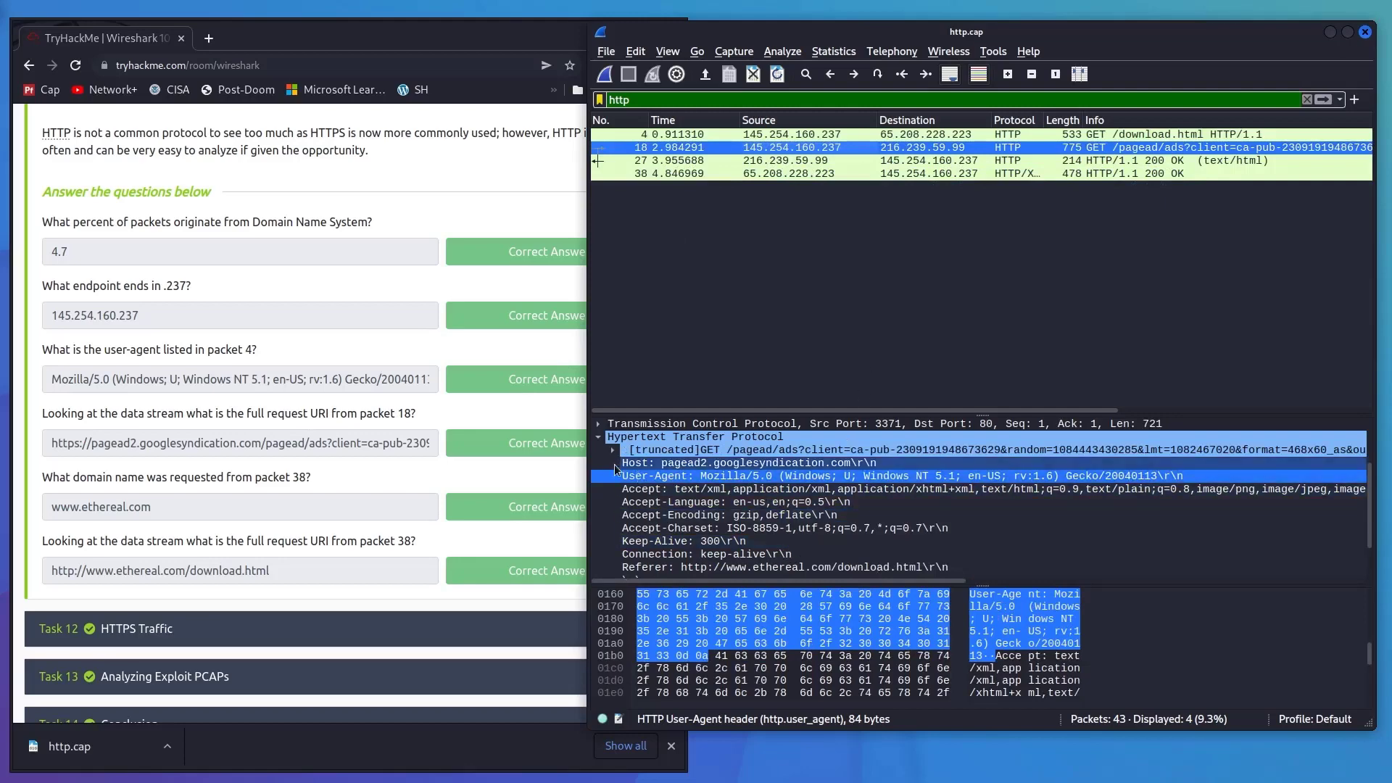
{"action": "left_click", "coordinate": [600, 437]}
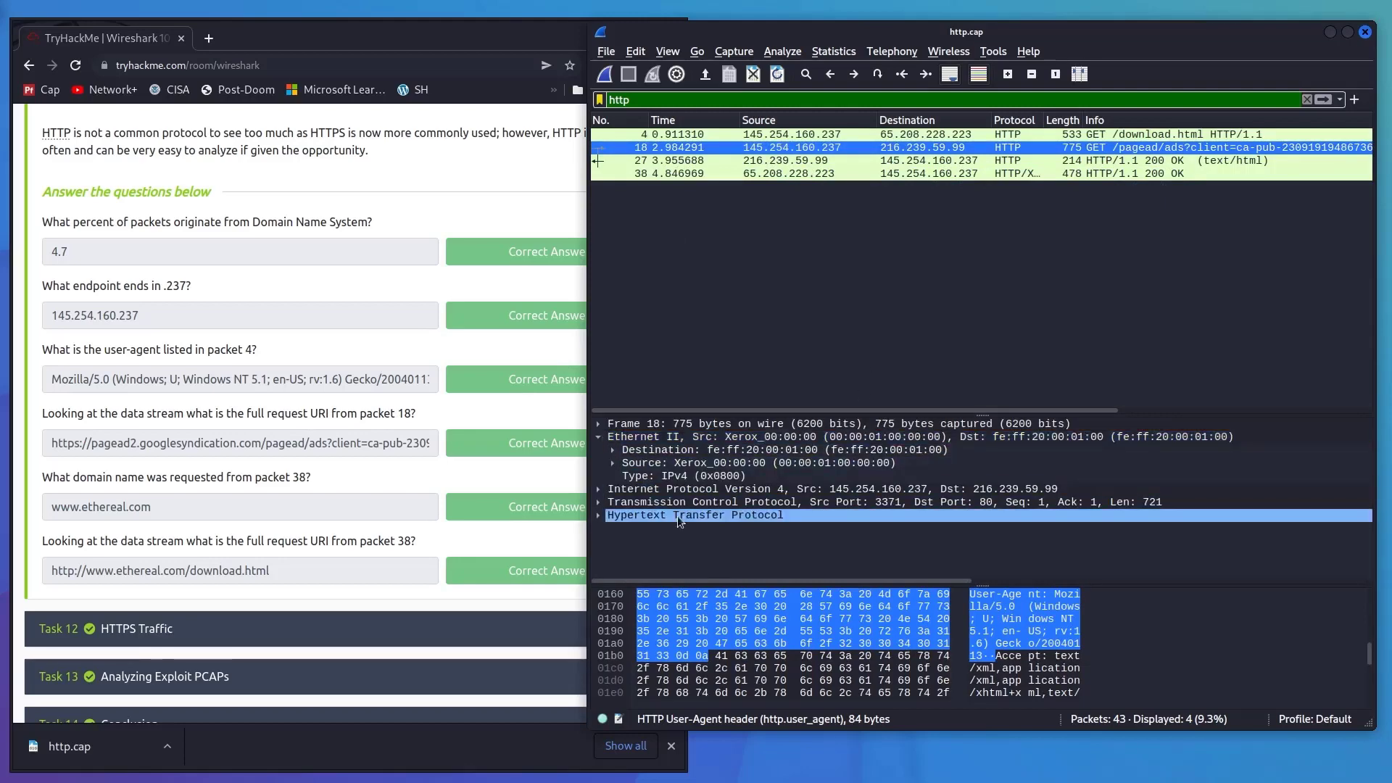
{"action": "left_click", "coordinate": [599, 515]}
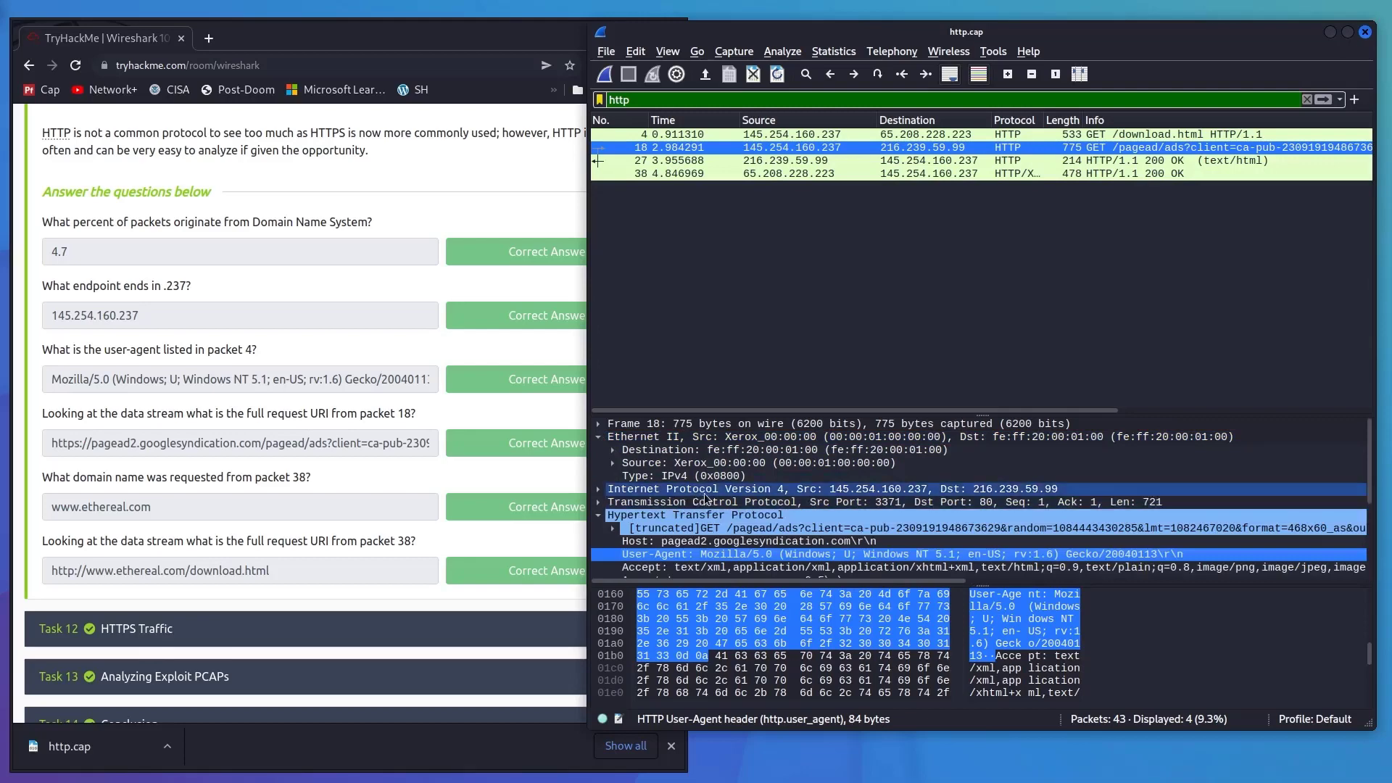
{"action": "scroll", "coordinate": [707, 490], "scroll_direction": "down", "scroll_amount": 3}
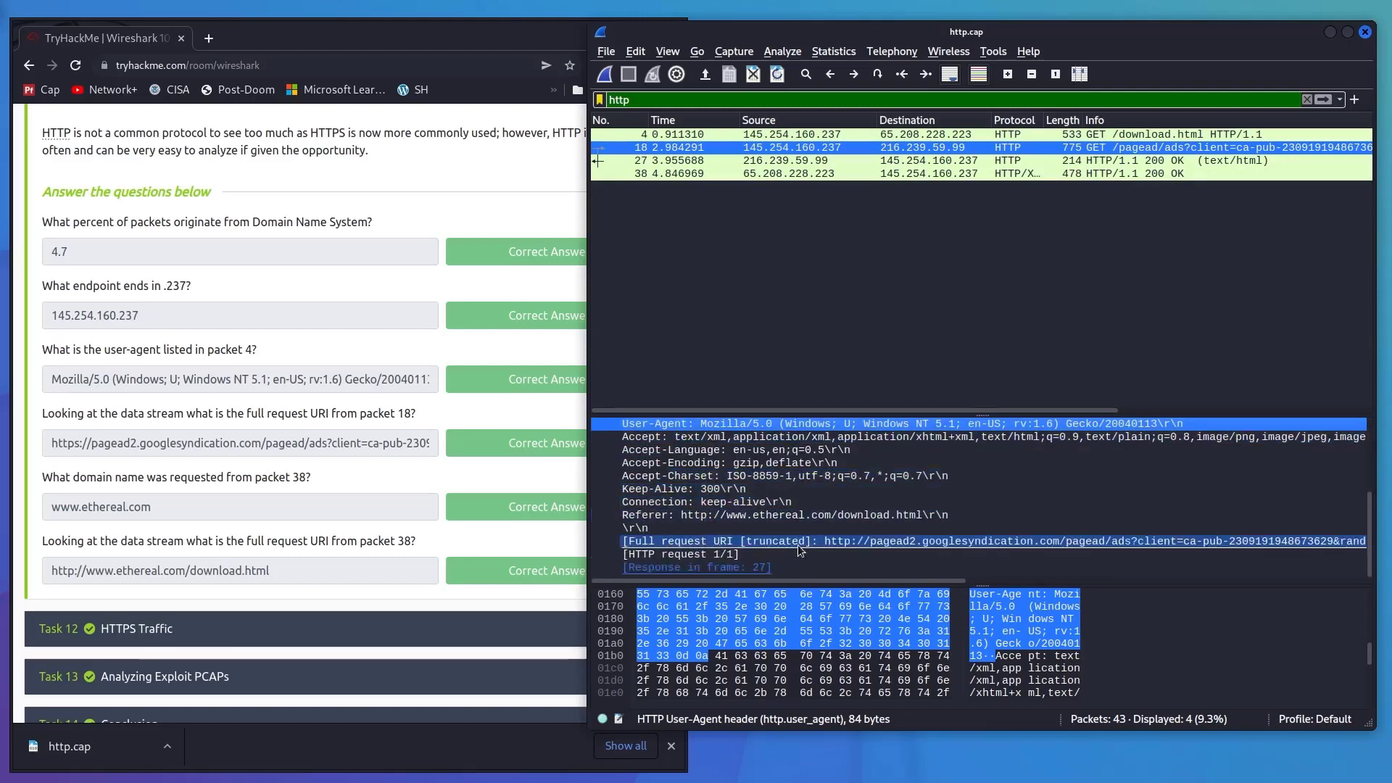
{"action": "right_click", "coordinate": [857, 545]}
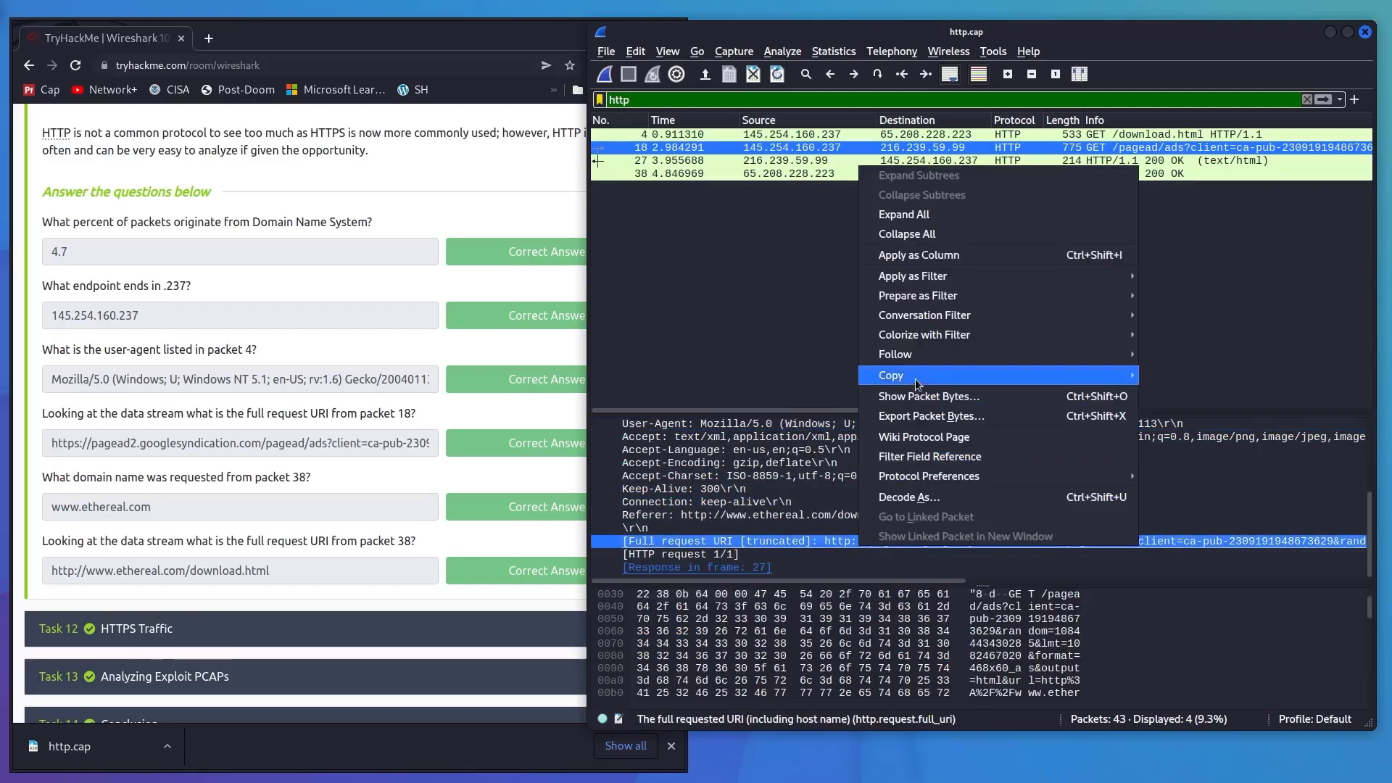
{"action": "mouse_move", "coordinate": [1011, 375]}
{"action": "left_click", "coordinate": [1171, 453]}
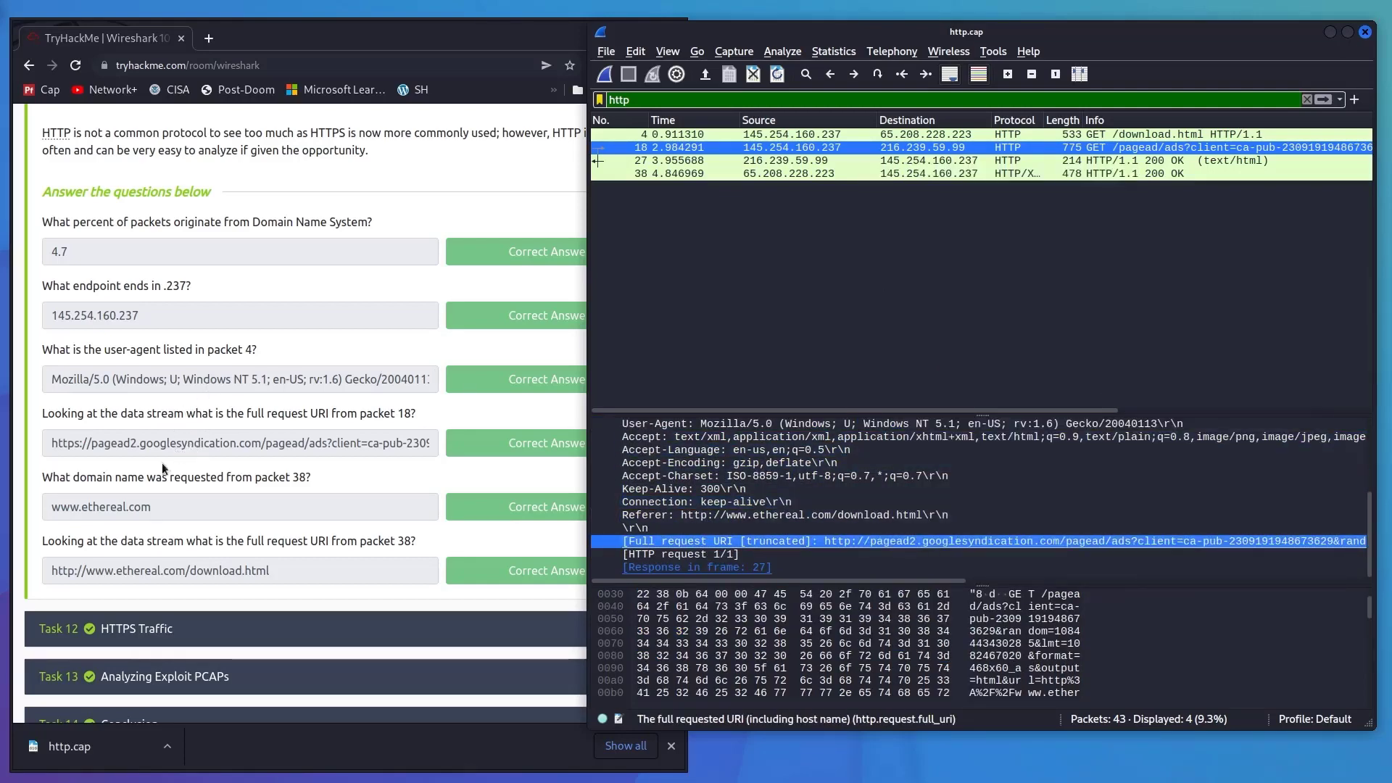
{"action": "left_click", "coordinate": [182, 446]}
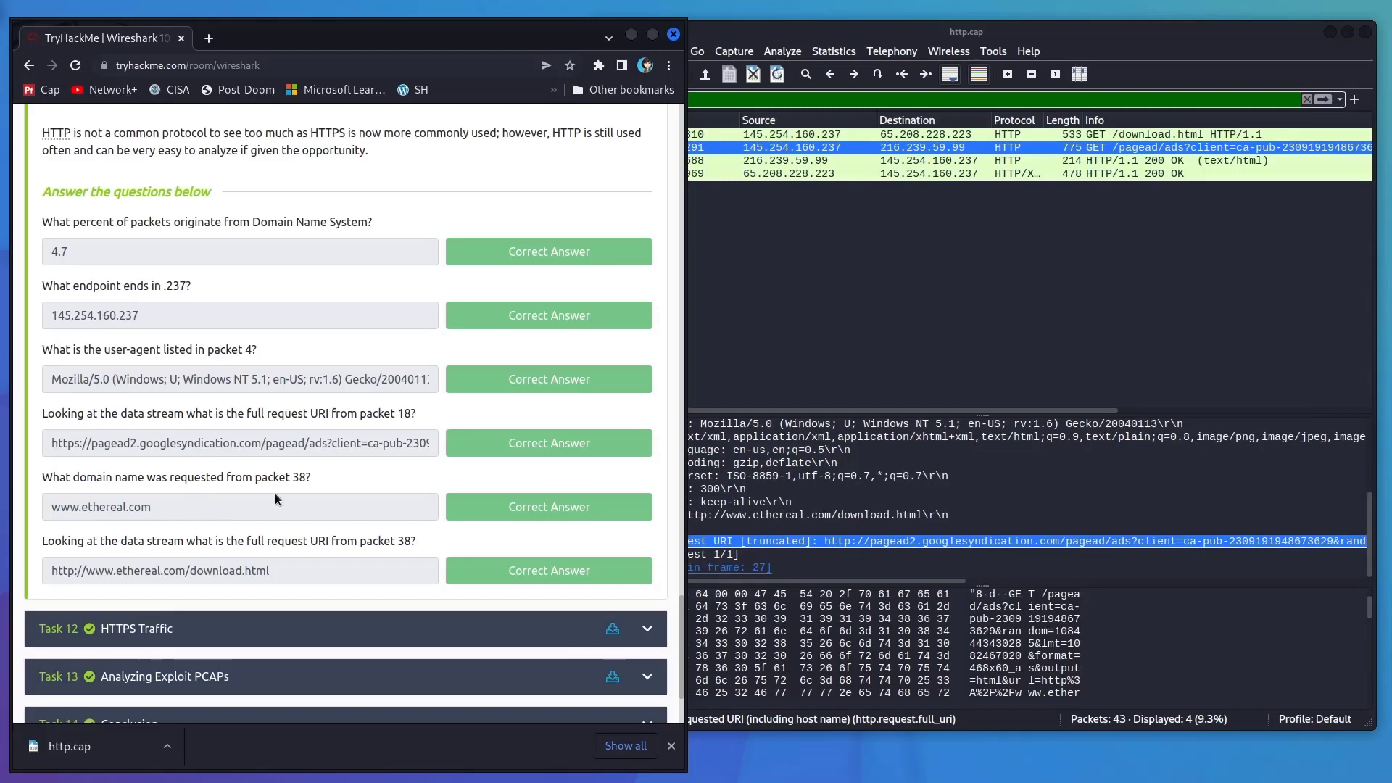
- Select packet 38 and copy the value of the Request URI field in its Hypertext Transfer Protocol section
{"action": "left_click", "coordinate": [776, 276]}
{"action": "left_click", "coordinate": [785, 173]}
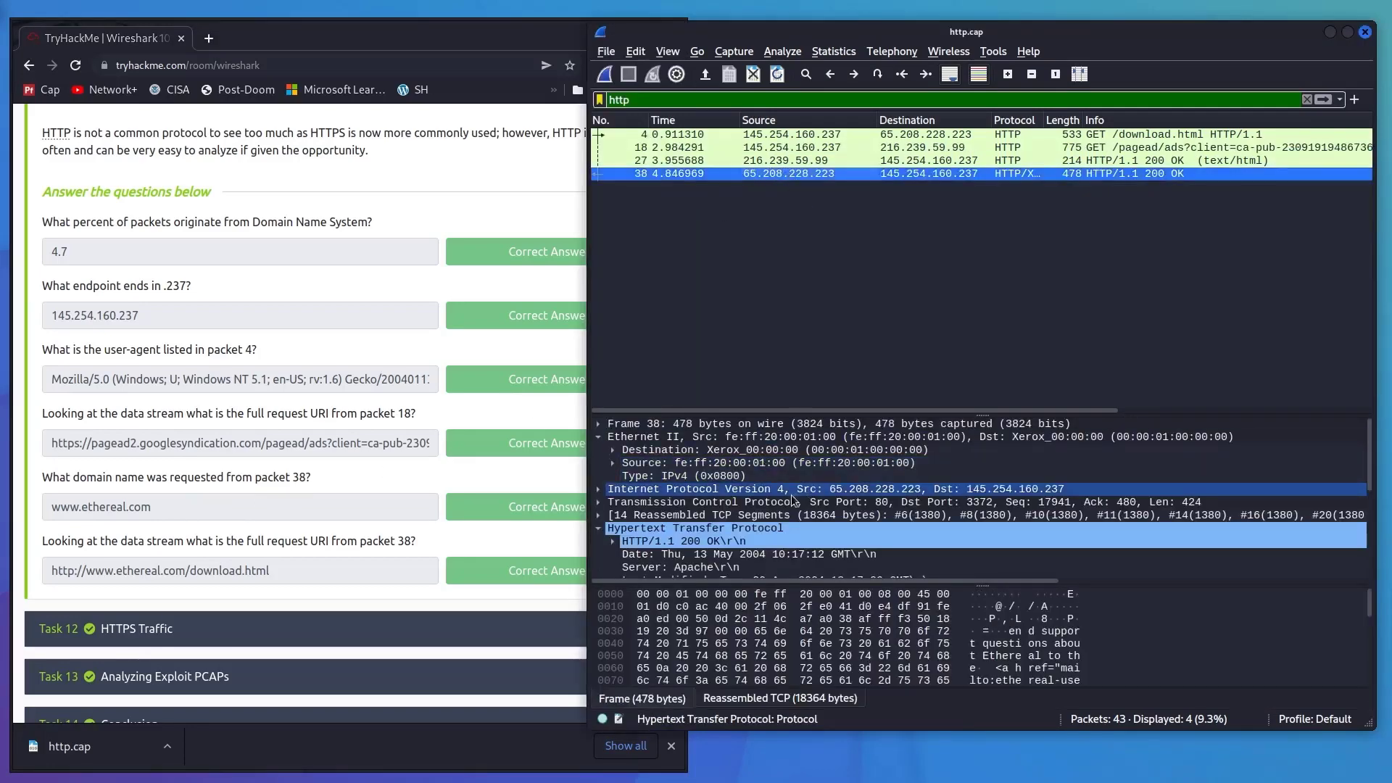
{"action": "scroll", "coordinate": [688, 531], "scroll_direction": "down", "scroll_amount": 1}
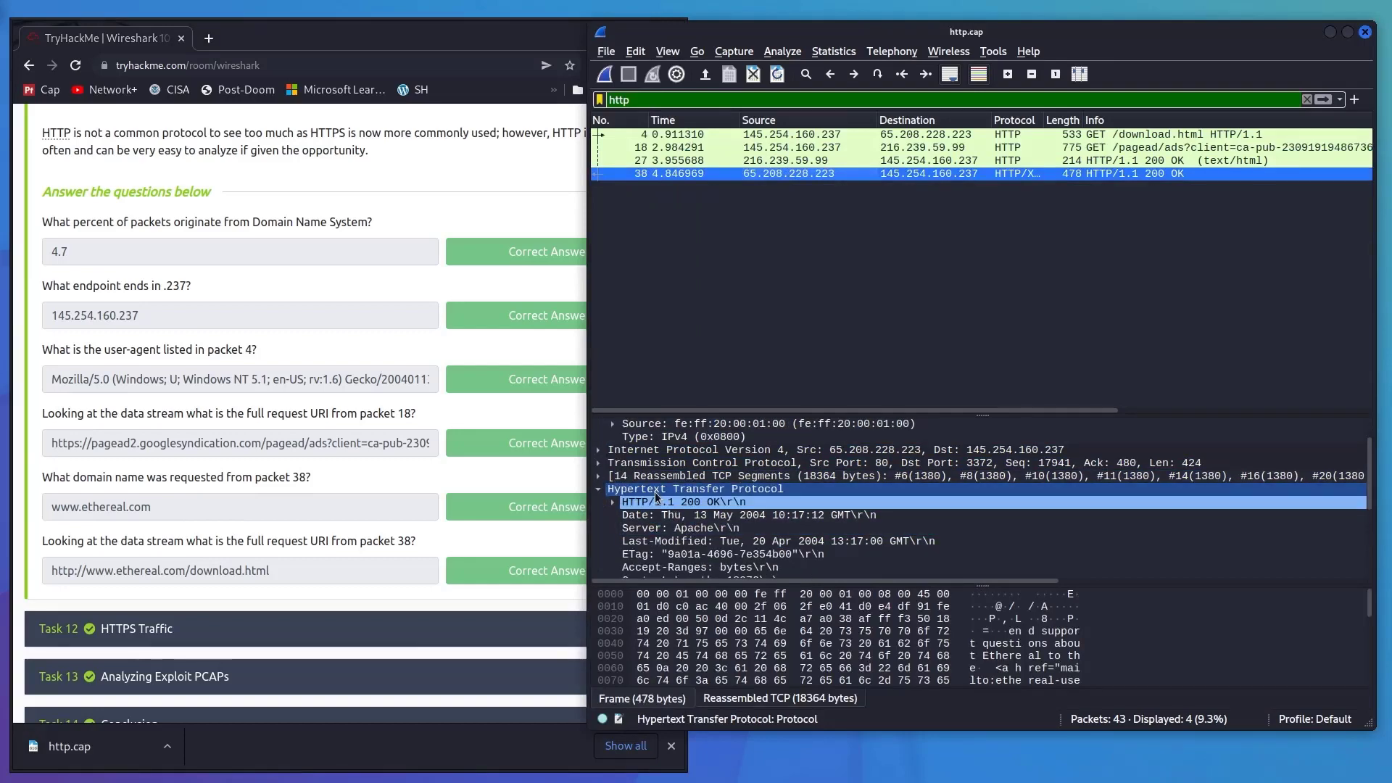
{"action": "scroll", "coordinate": [725, 489], "scroll_direction": "down", "scroll_amount": 3}
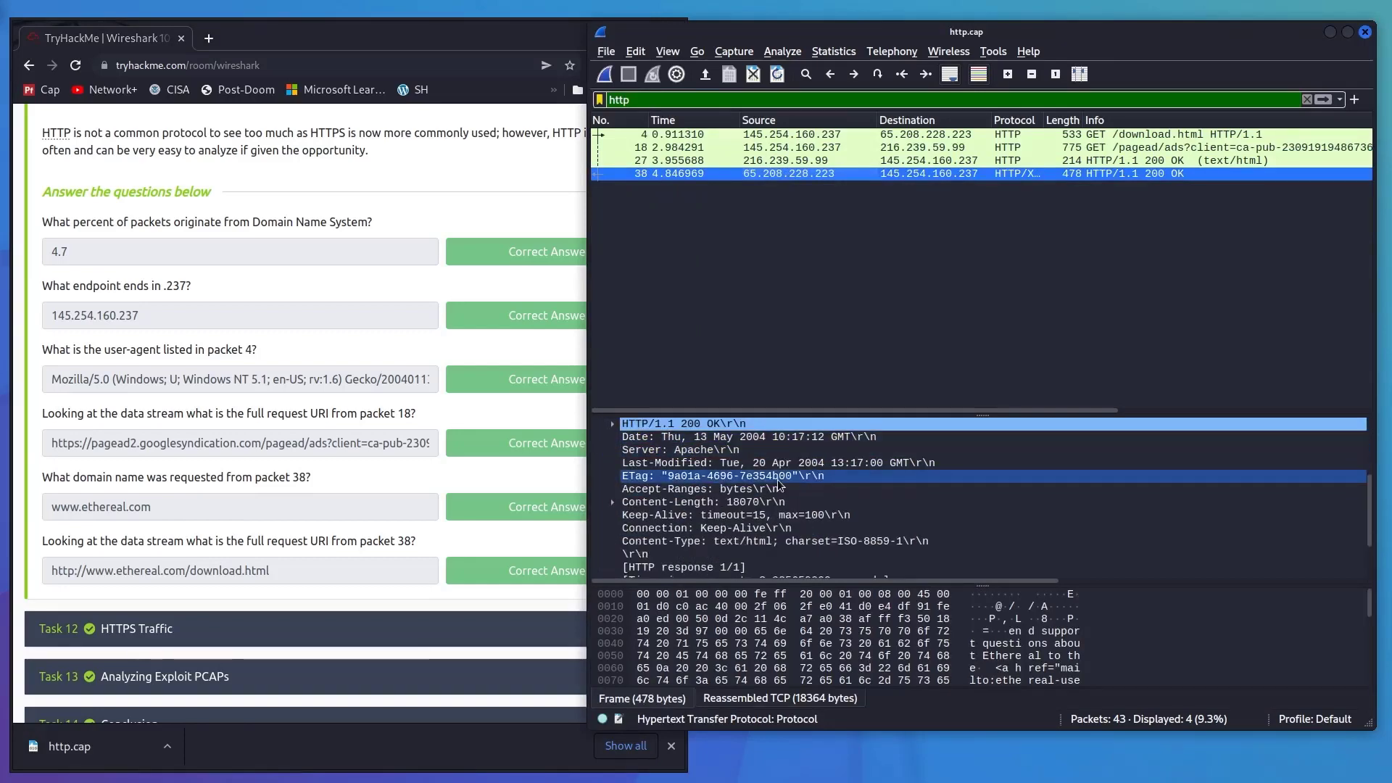
{"action": "scroll", "coordinate": [780, 485], "scroll_direction": "down", "scroll_amount": 1}
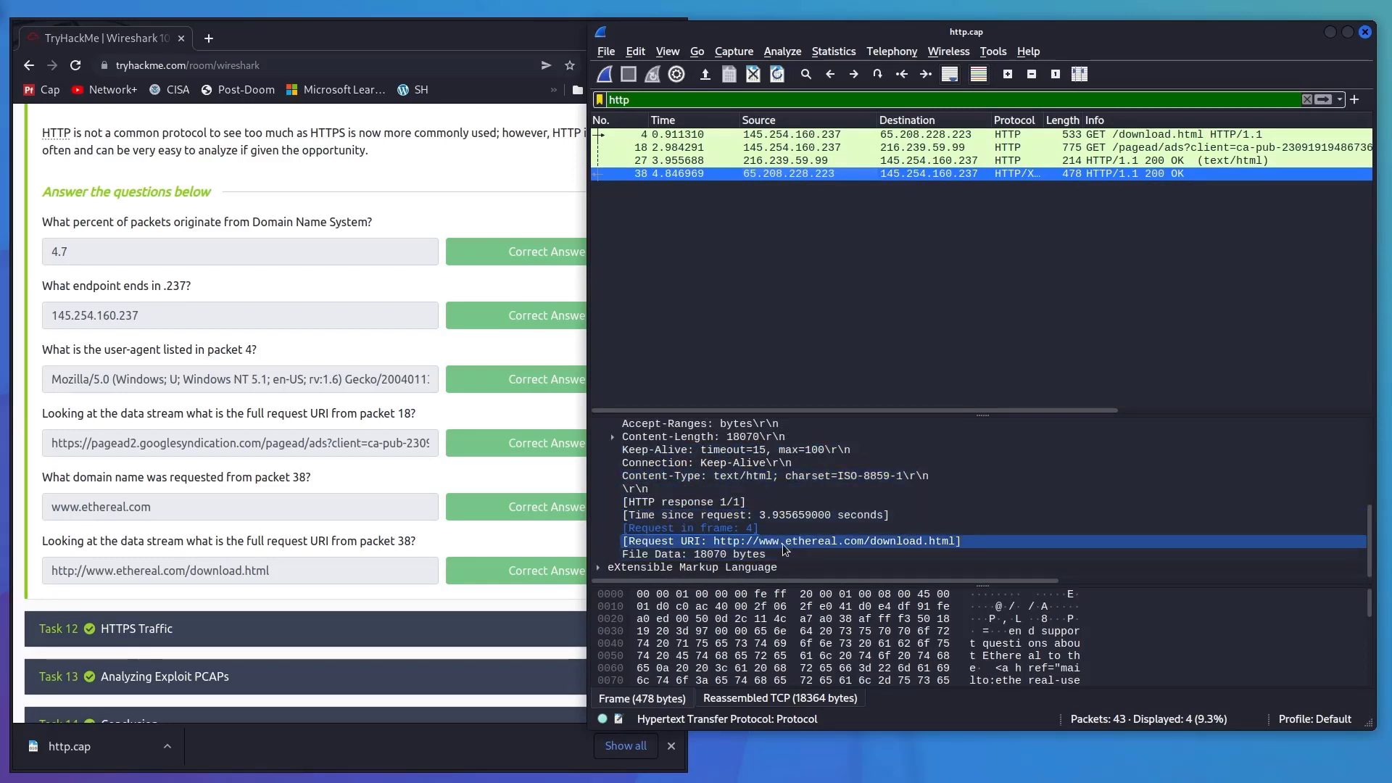
{"action": "right_click", "coordinate": [837, 542]}
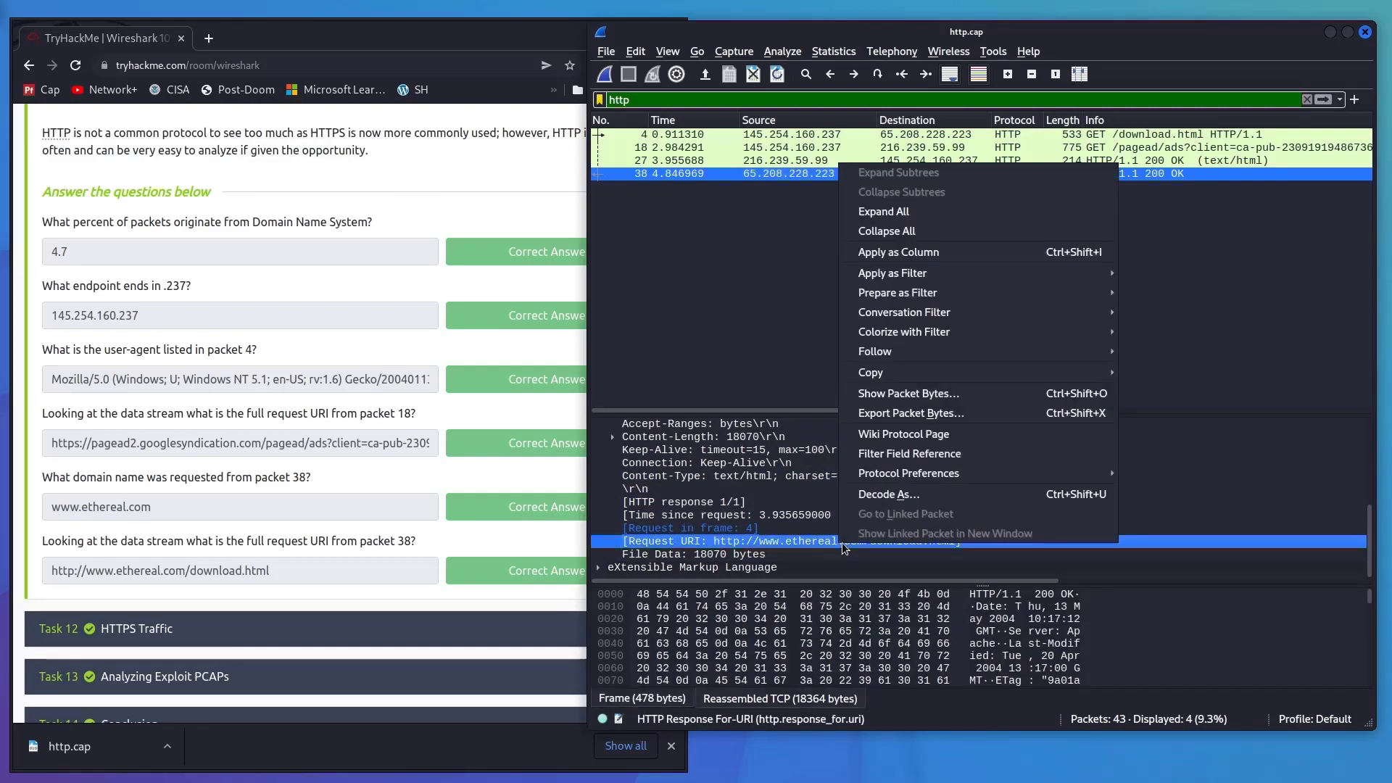
{"action": "mouse_move", "coordinate": [927, 380]}
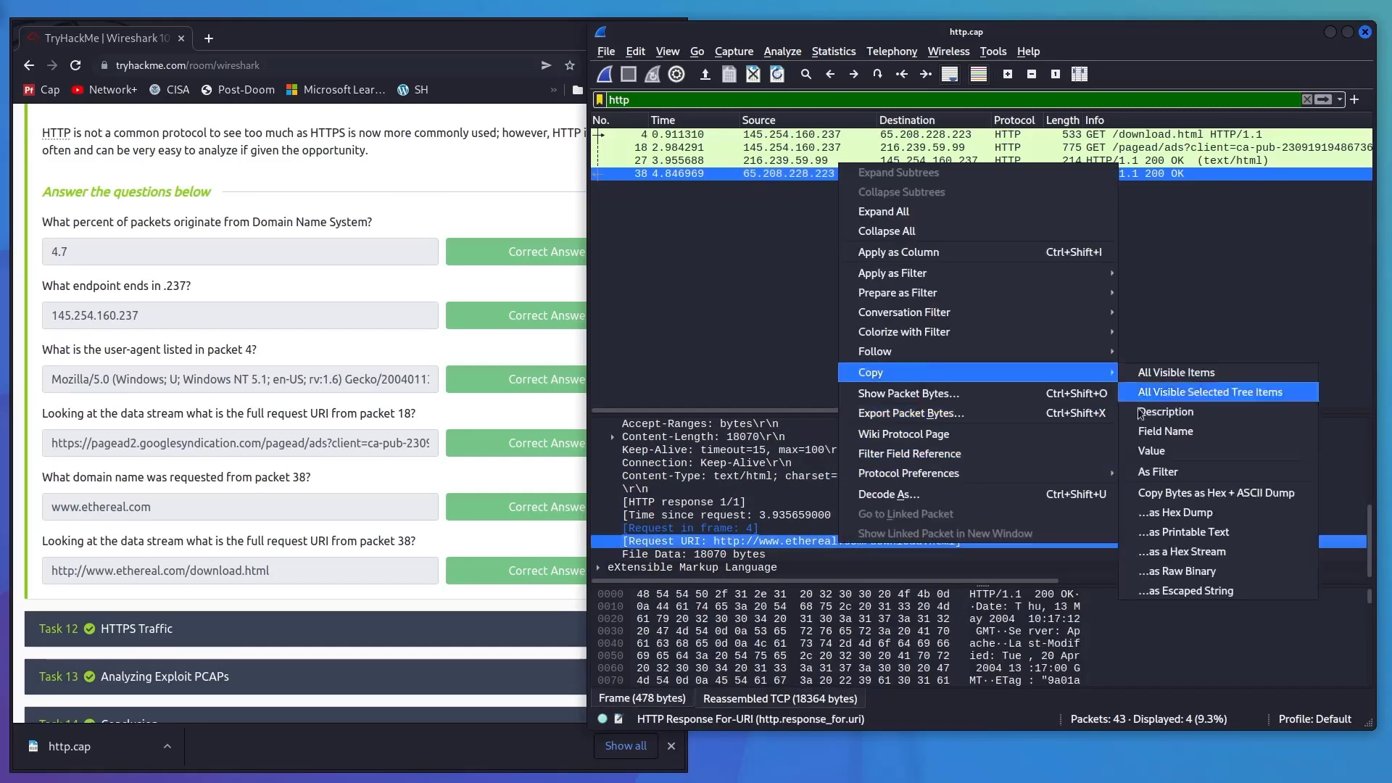
{"action": "left_click", "coordinate": [1150, 454]}
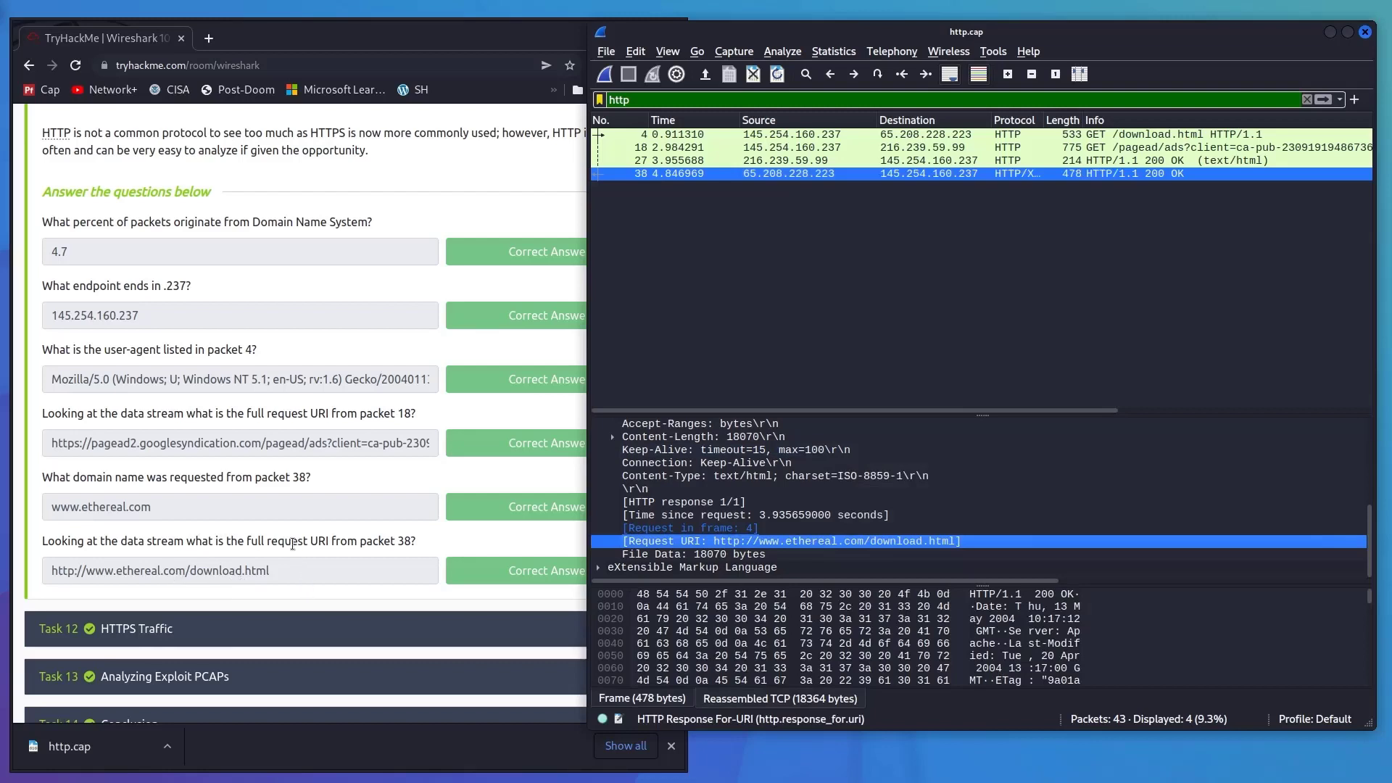
- Switch to the TryHackMe room in the browser, open Task 12 HTTPS Traffic and download its task files
{"action": "left_click", "coordinate": [160, 507]}
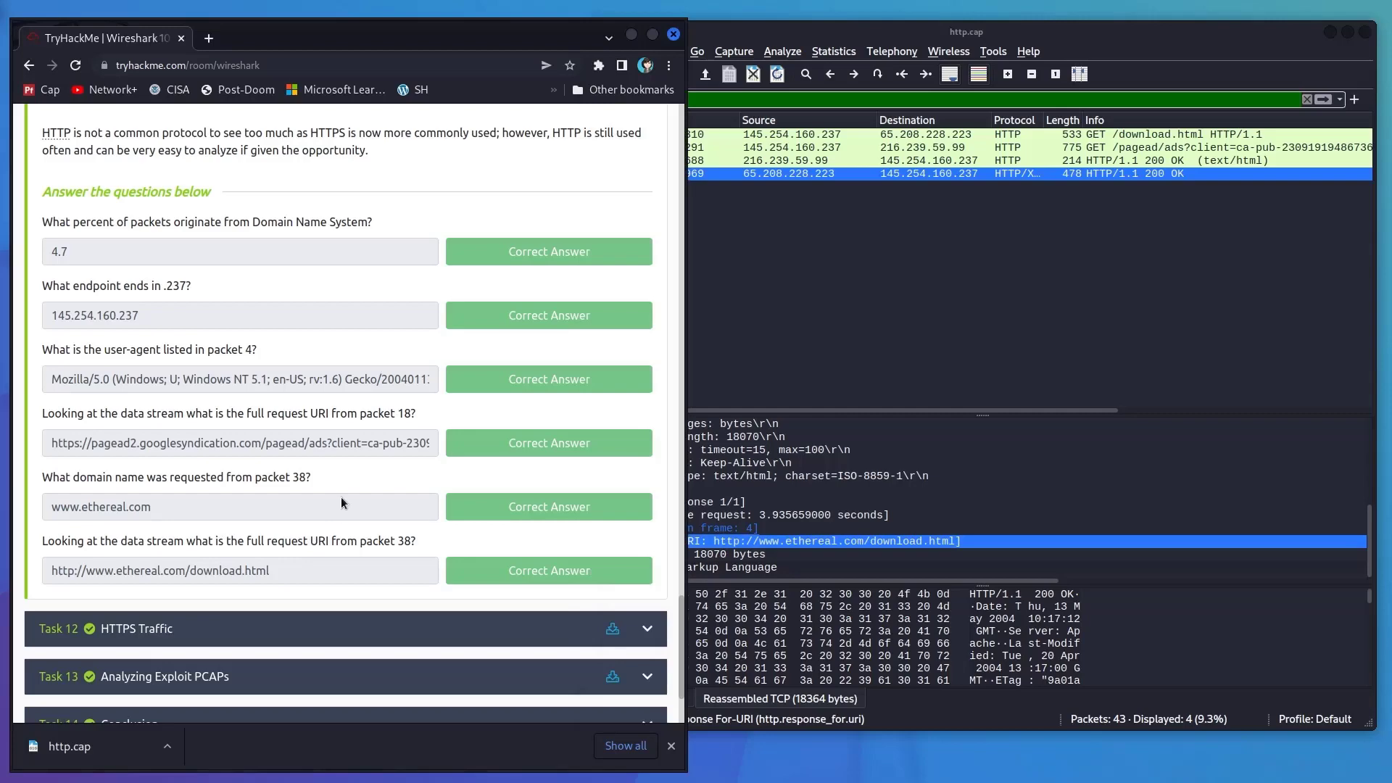
{"action": "scroll", "coordinate": [423, 447], "scroll_direction": "down", "scroll_amount": 10}
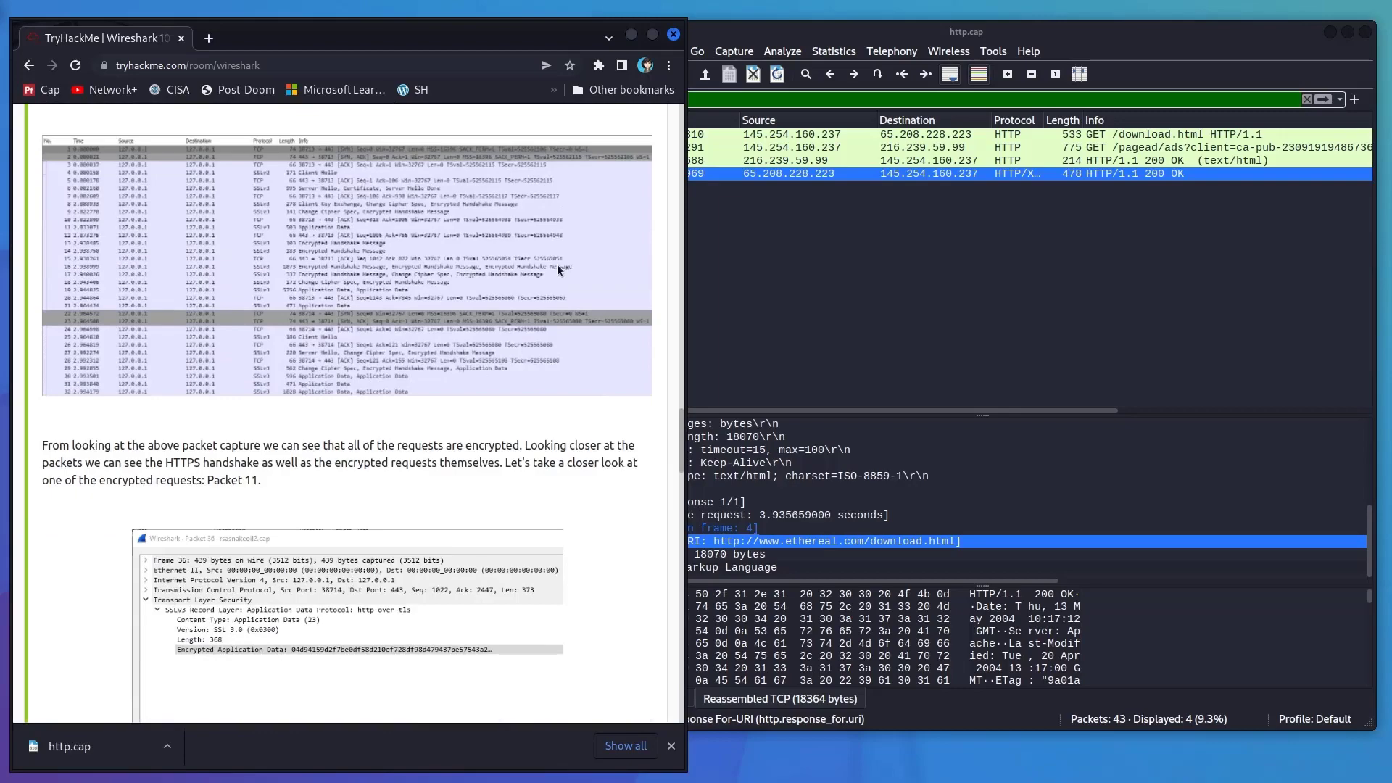
{"action": "scroll", "coordinate": [556, 264], "scroll_direction": "up", "scroll_amount": 10}
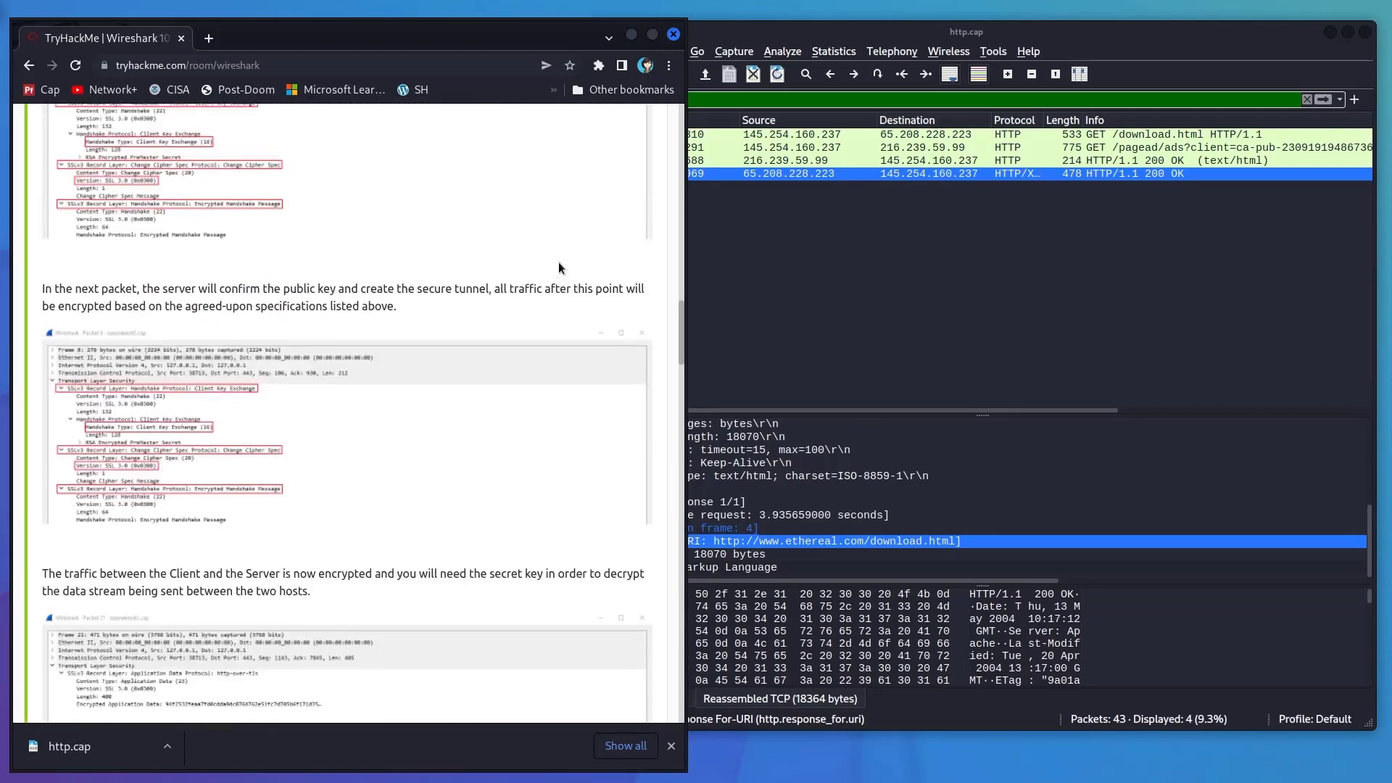
{"action": "scroll", "coordinate": [558, 268], "scroll_direction": "up", "scroll_amount": 10}
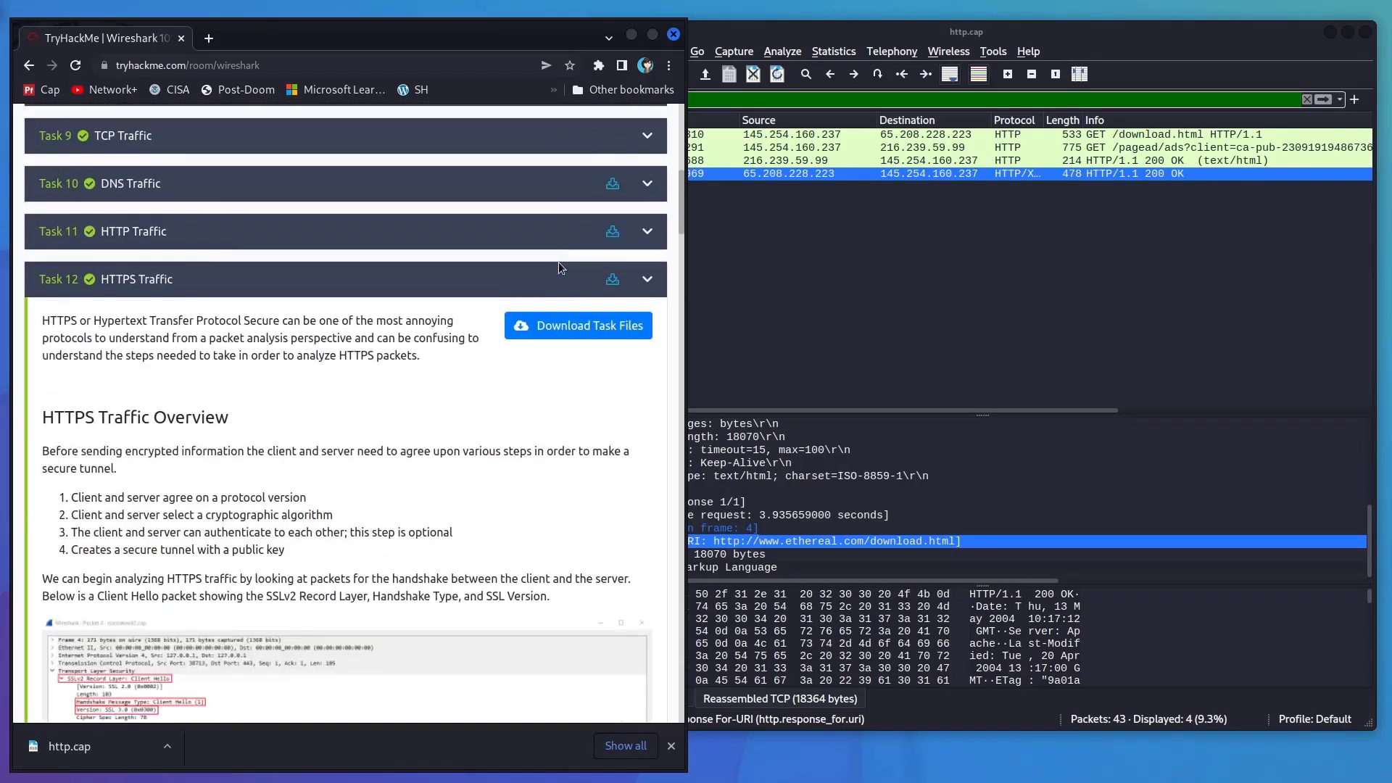
{"action": "left_click", "coordinate": [573, 329]}
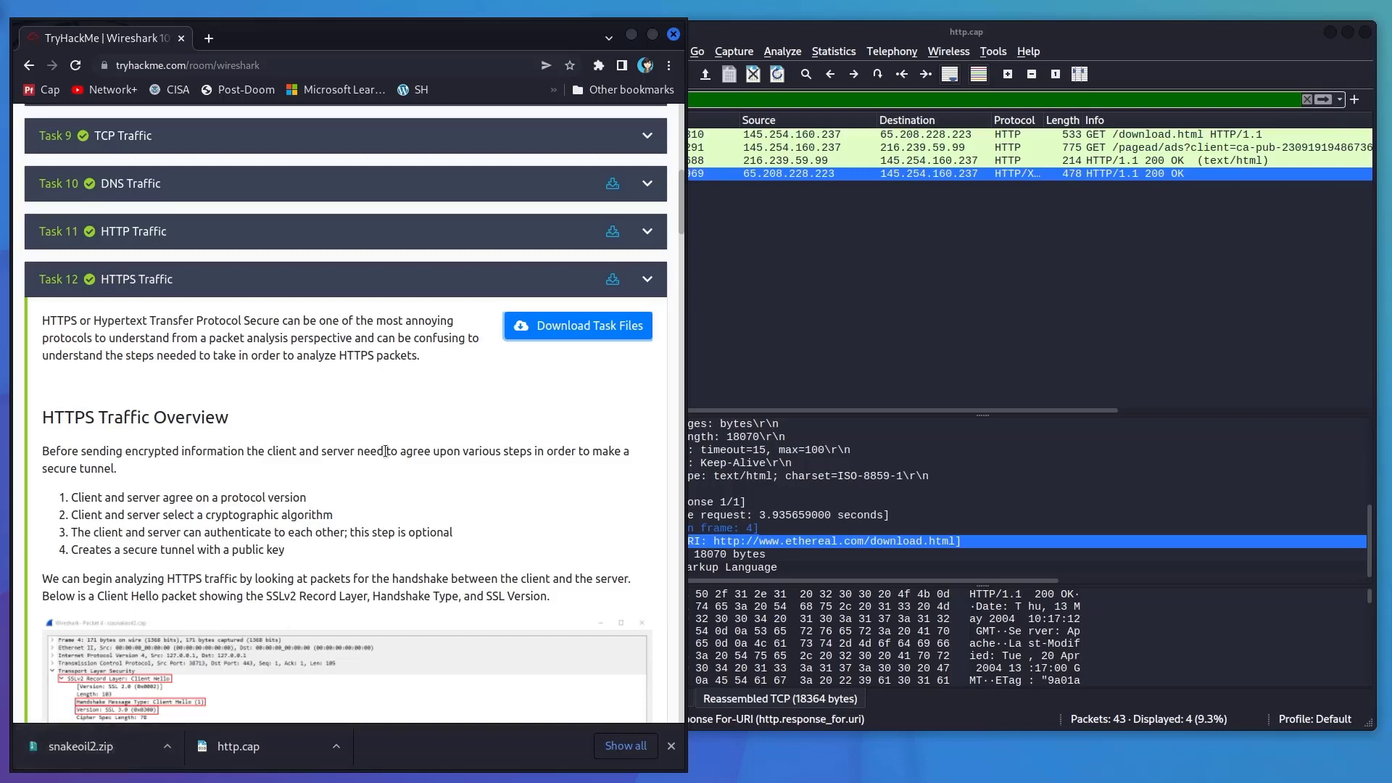
- Read the Task 12 decryption instructions and questions, and examine the packet protocols in rsasnakeoil2.cap in Wireshark
{"action": "scroll", "coordinate": [353, 454], "scroll_direction": "down", "scroll_amount": 1}
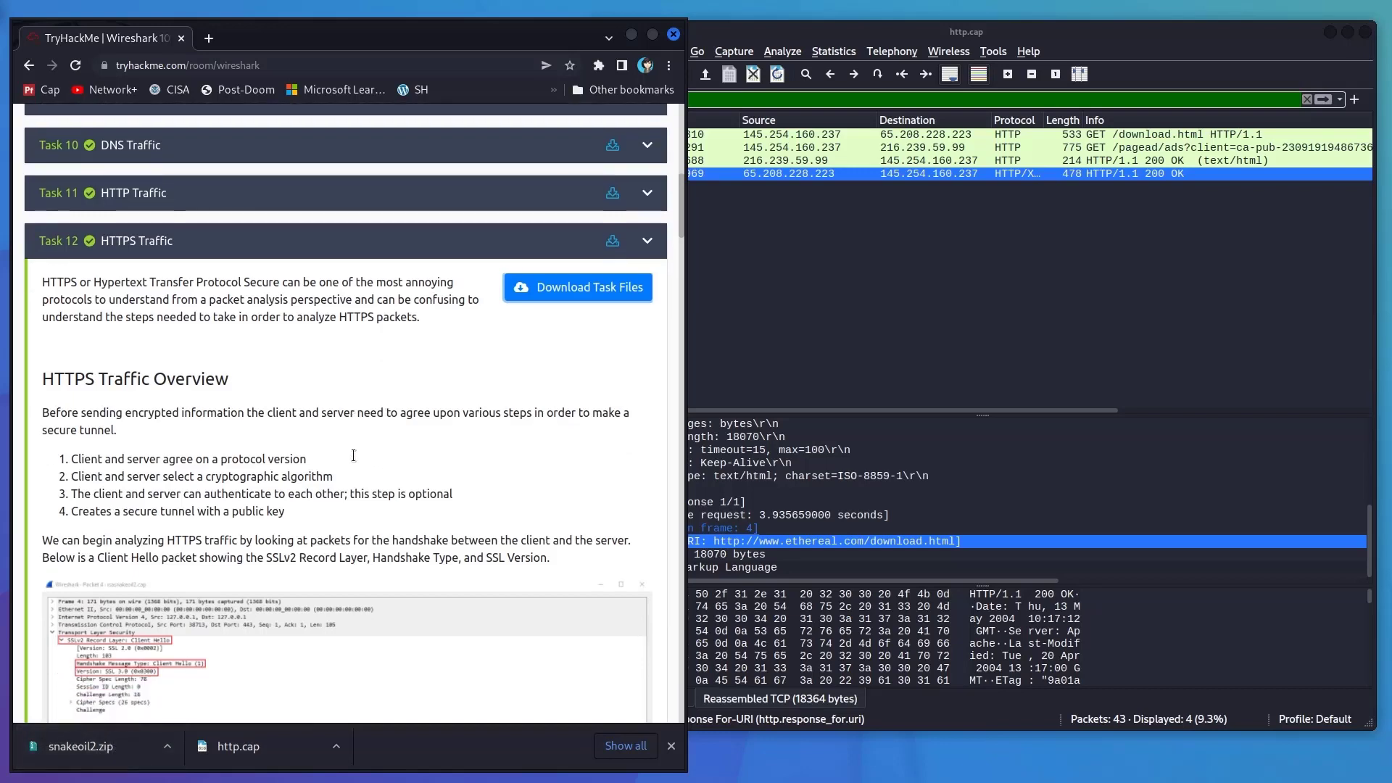
{"action": "left_click", "coordinate": [690, 313]}
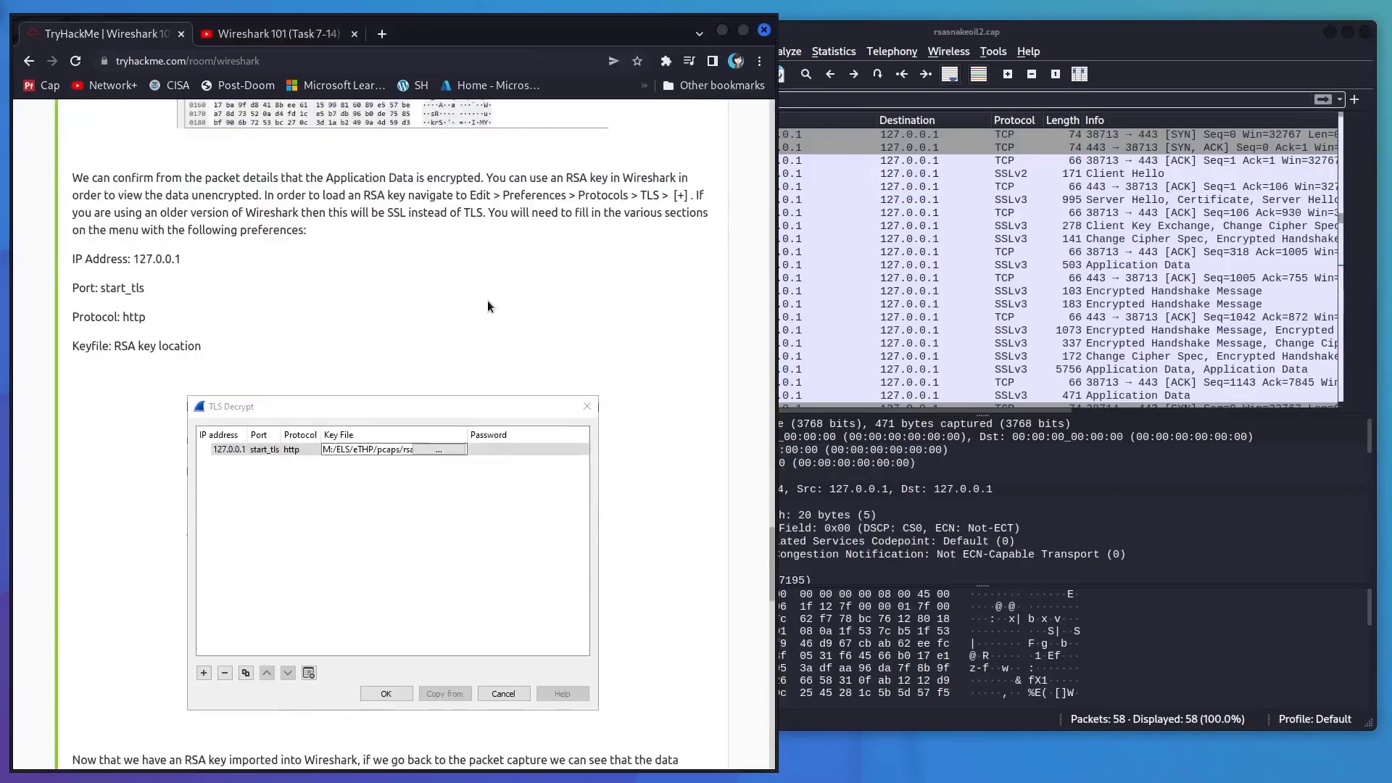
{"action": "scroll", "coordinate": [487, 300], "scroll_direction": "up", "scroll_amount": 12}
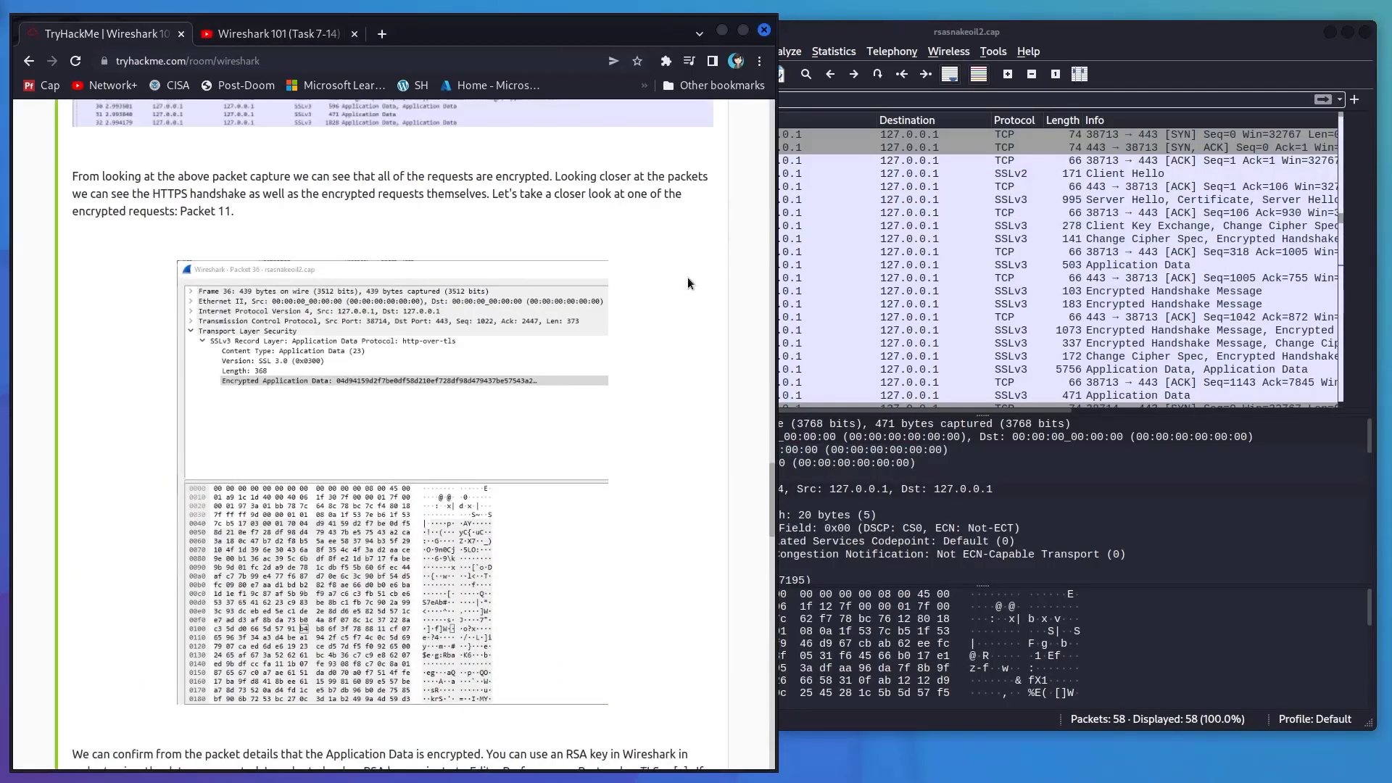
{"action": "scroll", "coordinate": [671, 271], "scroll_direction": "up", "scroll_amount": 1}
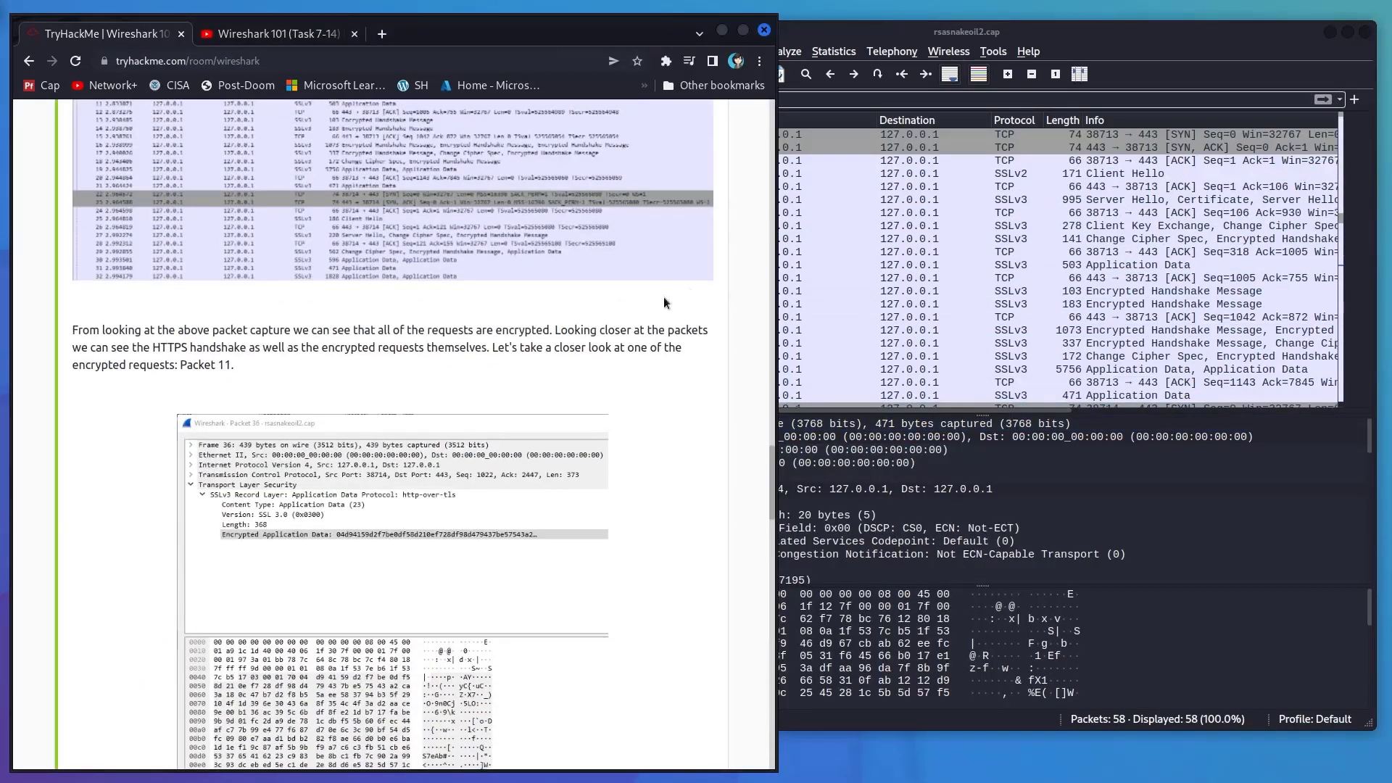
{"action": "scroll", "coordinate": [544, 326], "scroll_direction": "down", "scroll_amount": 15}
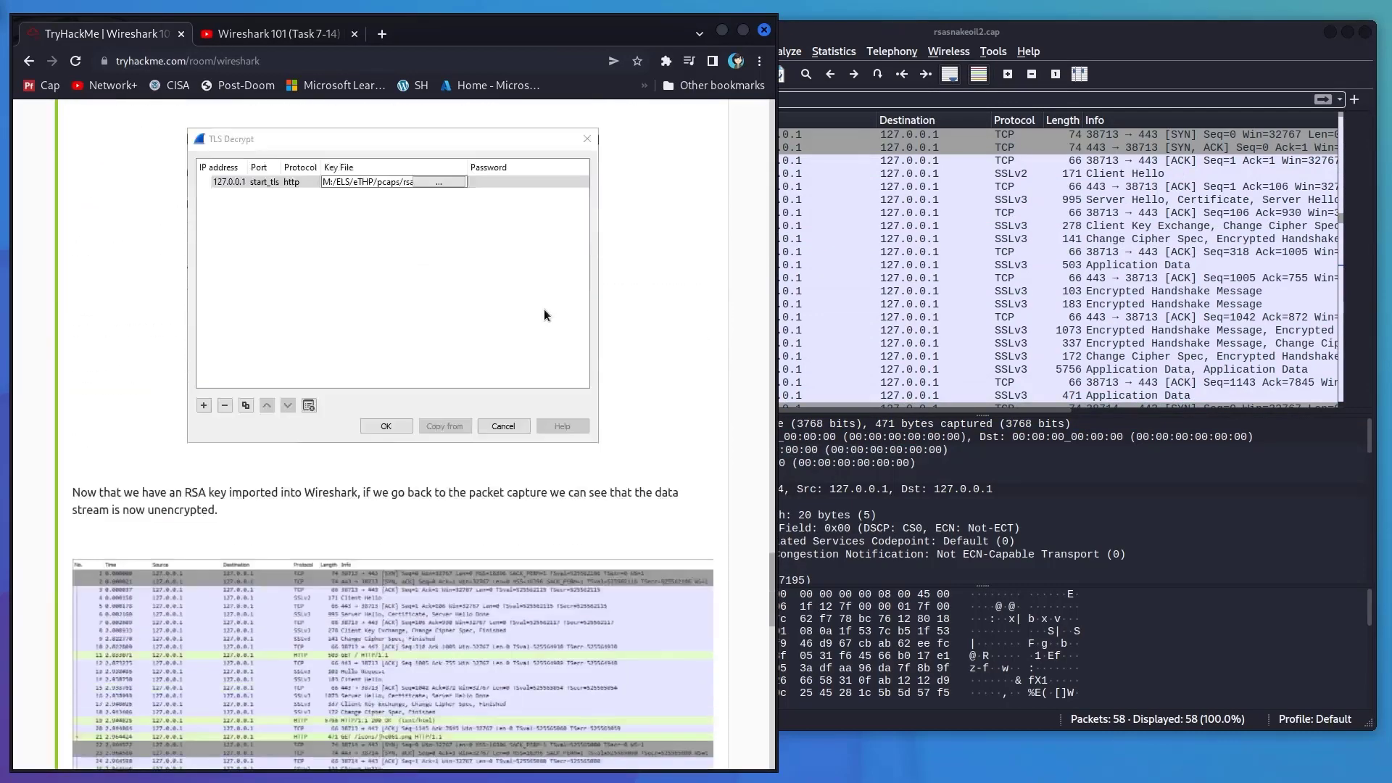
{"action": "scroll", "coordinate": [545, 308], "scroll_direction": "down", "scroll_amount": 12}
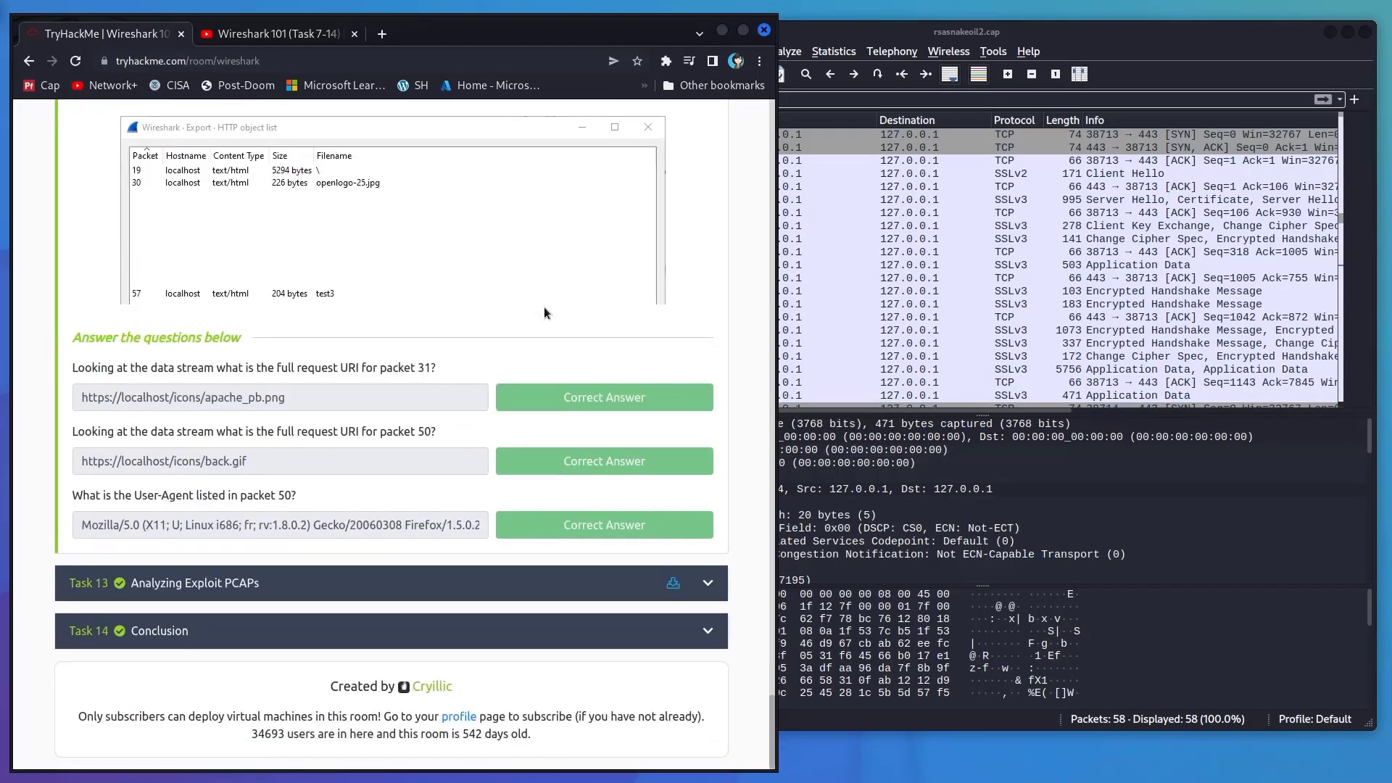
{"action": "left_click", "coordinate": [1122, 32]}
{"action": "left_click", "coordinate": [740, 175]}
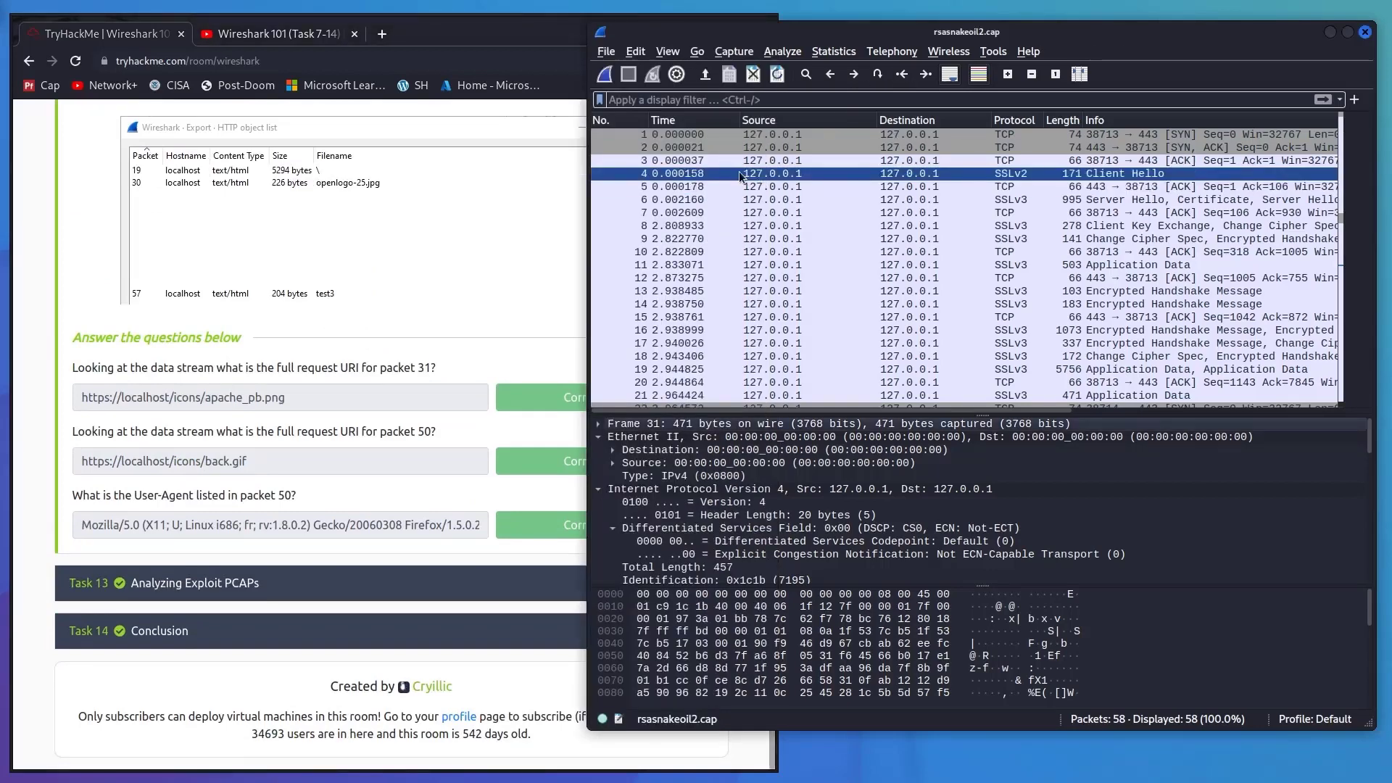
{"action": "left_click_drag", "start_coordinate": [740, 174], "coordinate": [1018, 279]}
{"action": "scroll", "coordinate": [1018, 280], "scroll_direction": "down", "scroll_amount": 3}
{"action": "scroll", "coordinate": [1017, 282], "scroll_direction": "up", "scroll_amount": 4}
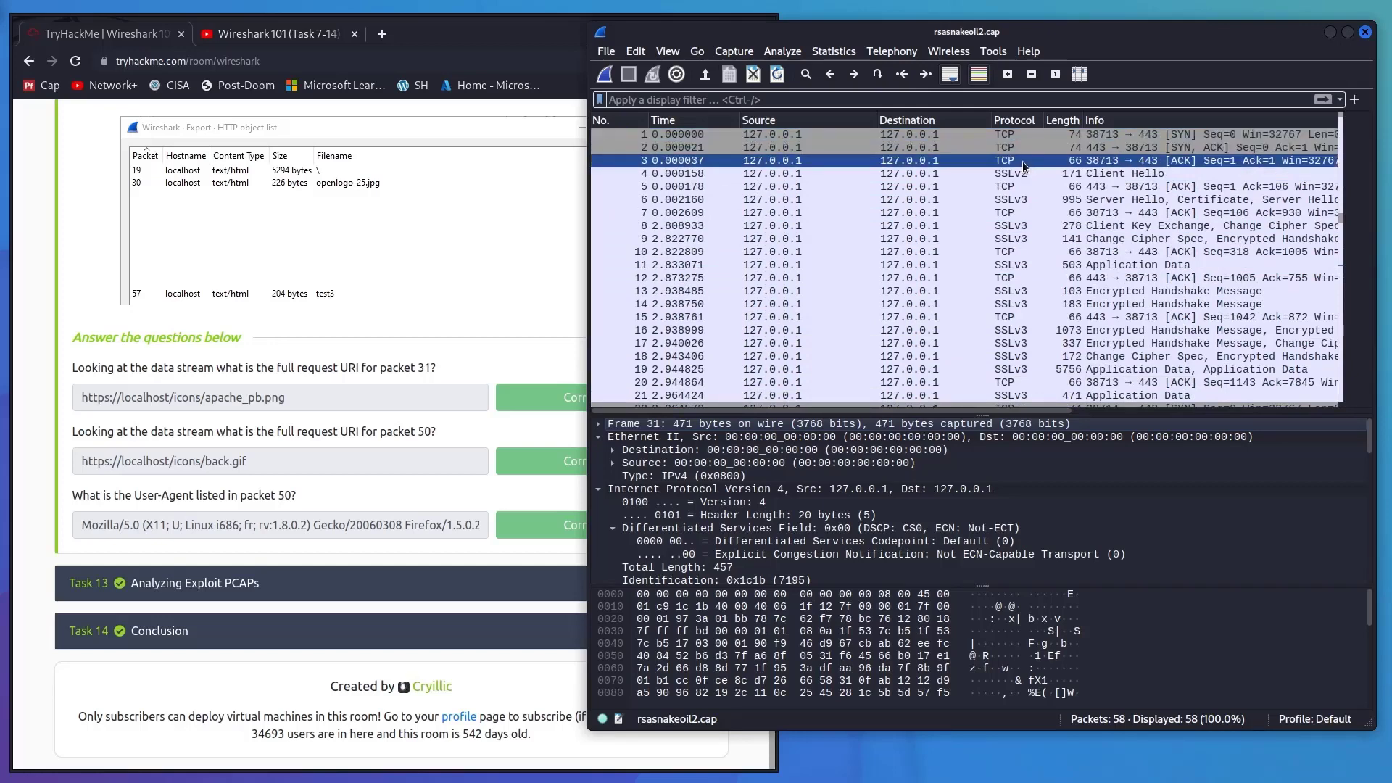
- Open the Wireshark preferences and find the Task 12 instructions for loading an RSA key
{"action": "left_click", "coordinate": [636, 52]}
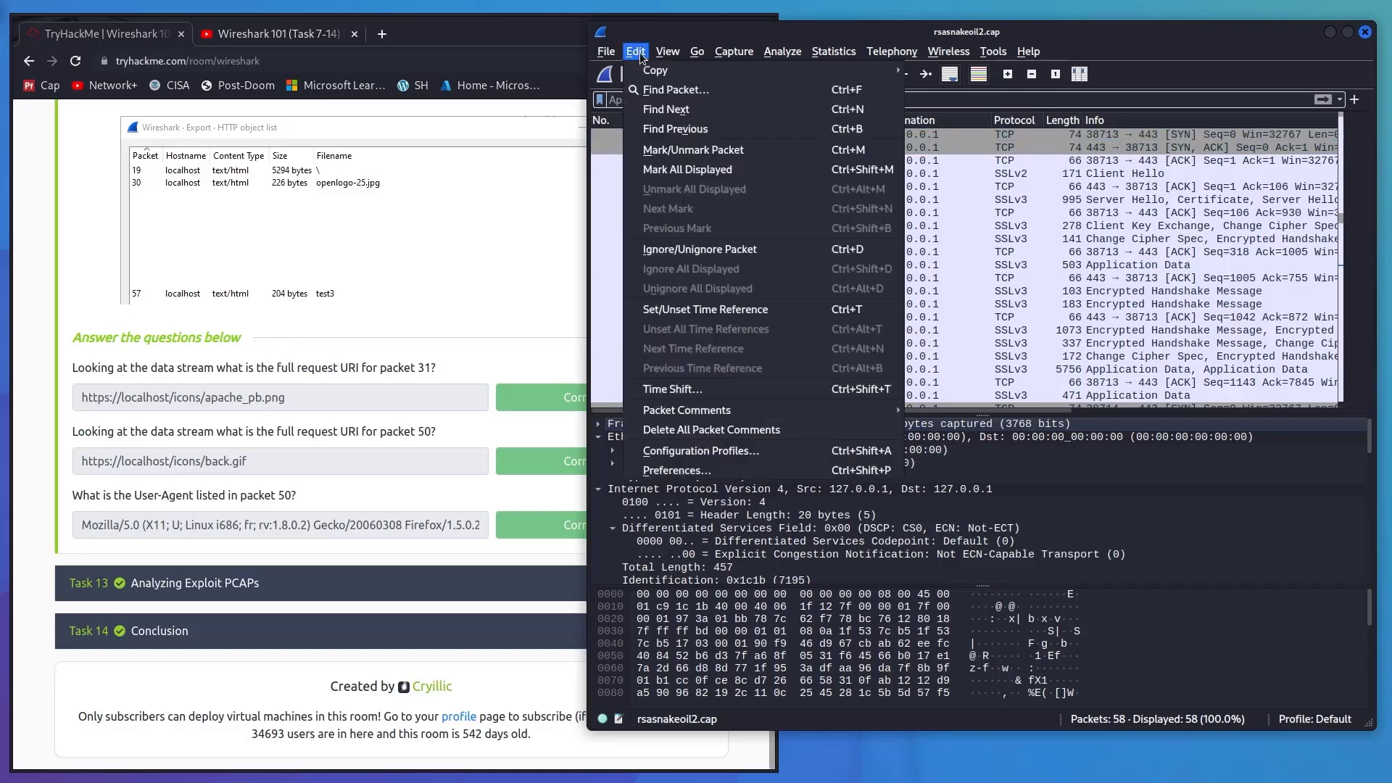
{"action": "left_click", "coordinate": [667, 471]}
{"action": "left_click", "coordinate": [243, 322]}
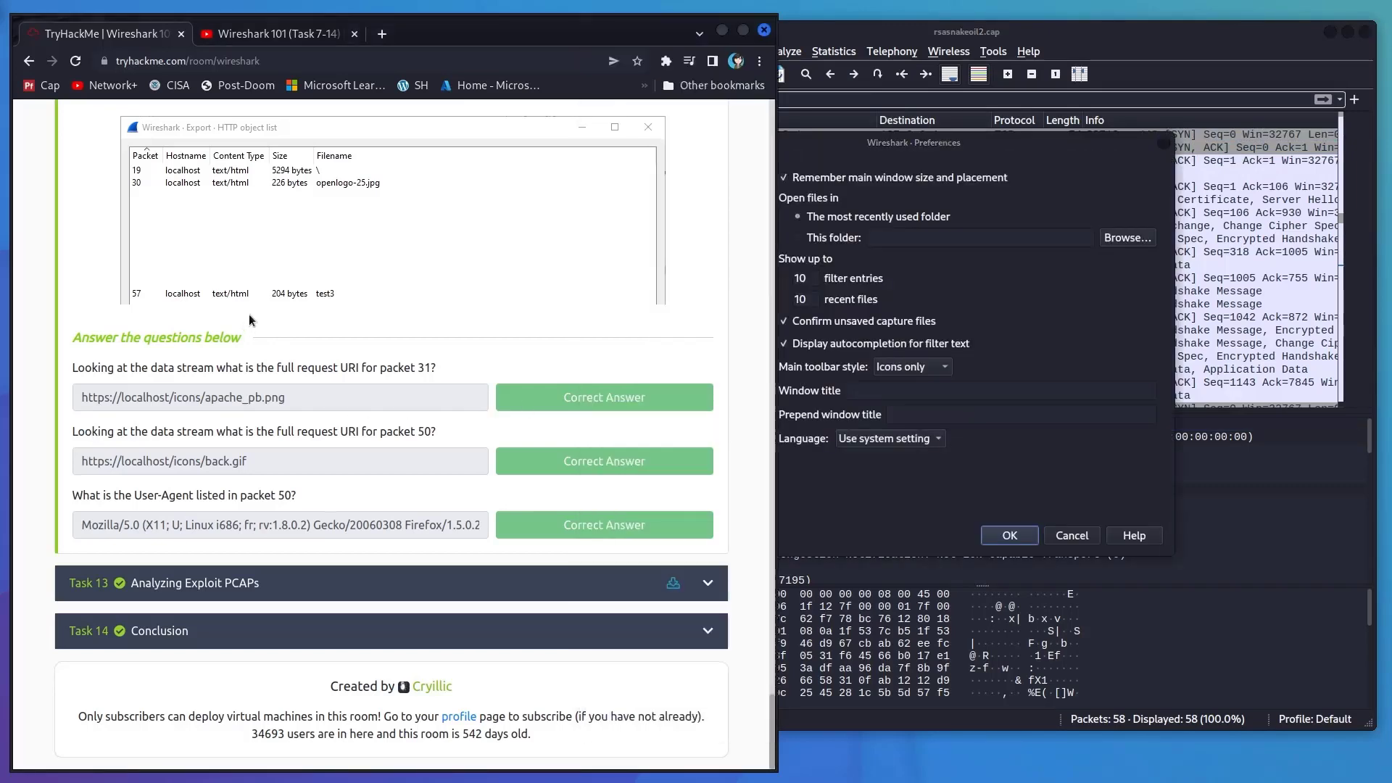
{"action": "scroll", "coordinate": [243, 322], "scroll_direction": "up", "scroll_amount": 5}
{"action": "scroll", "coordinate": [244, 322], "scroll_direction": "up", "scroll_amount": 10}
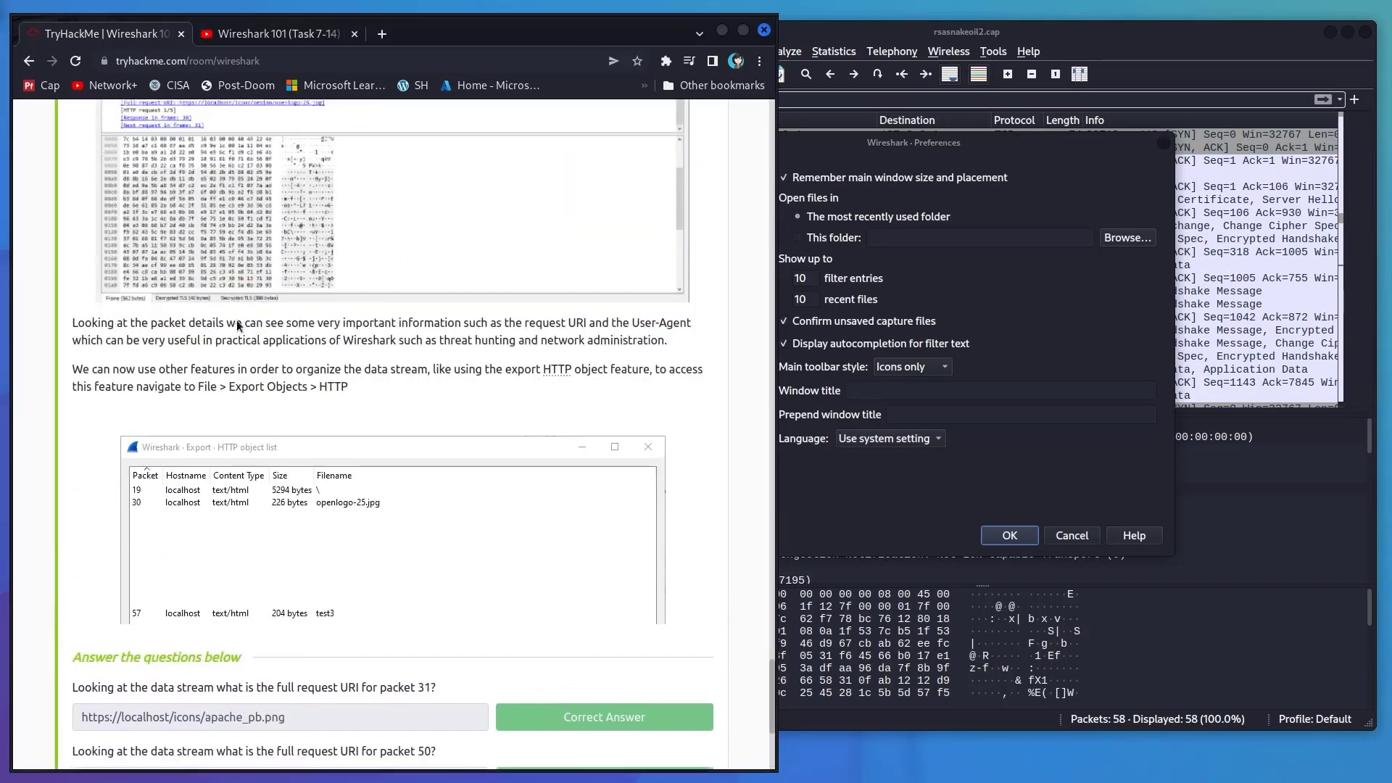
{"action": "scroll", "coordinate": [237, 325], "scroll_direction": "up", "scroll_amount": 12}
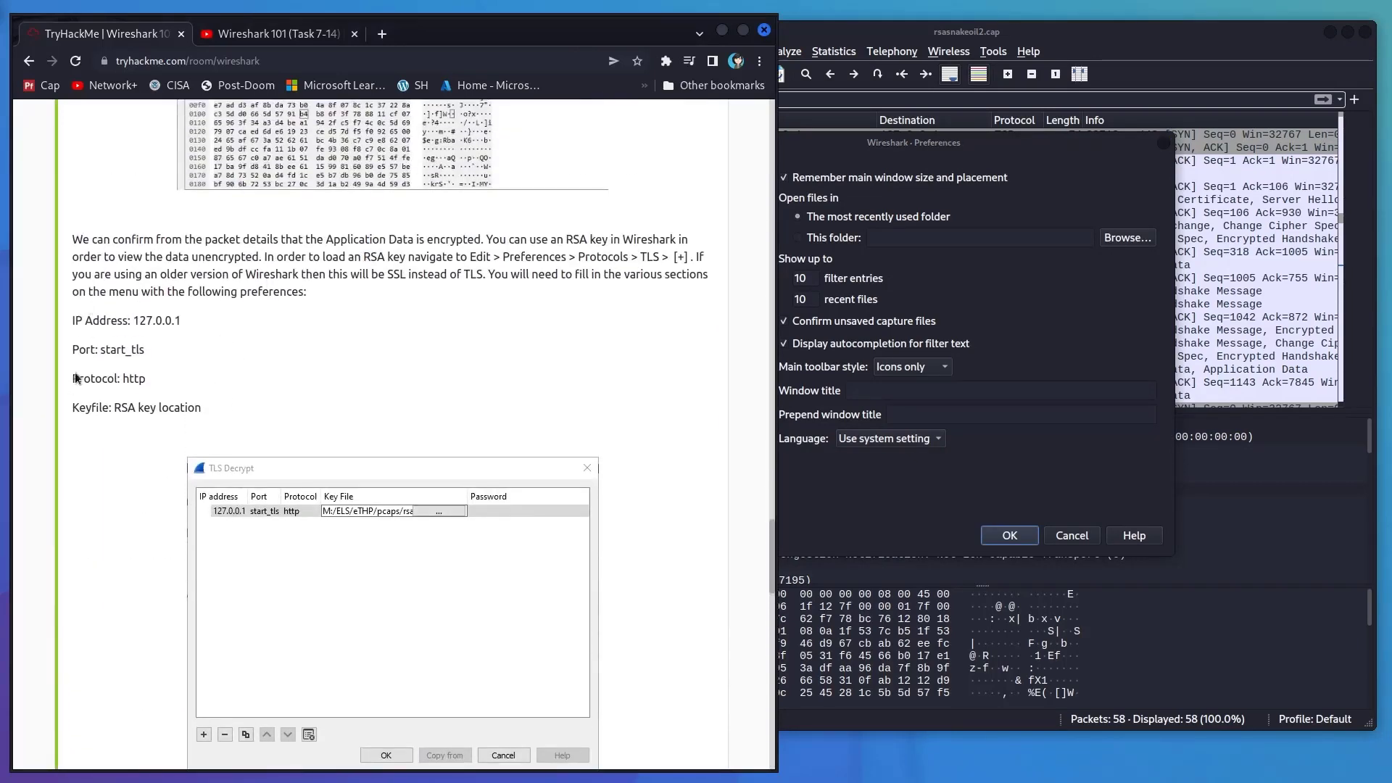
- Expand the protocols in the Wireshark preferences and show the TLS settings
{"action": "left_click", "coordinate": [846, 161]}
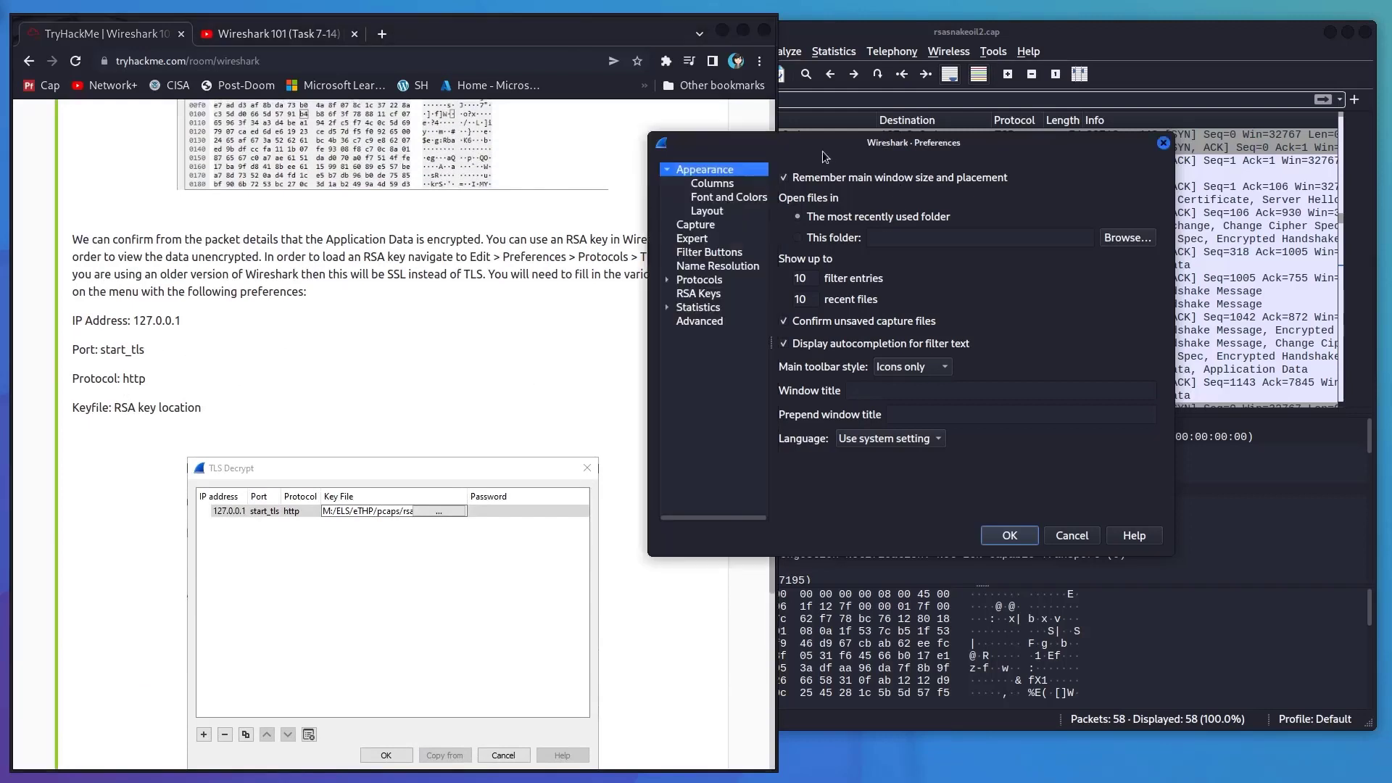
{"action": "left_click", "coordinate": [685, 282]}
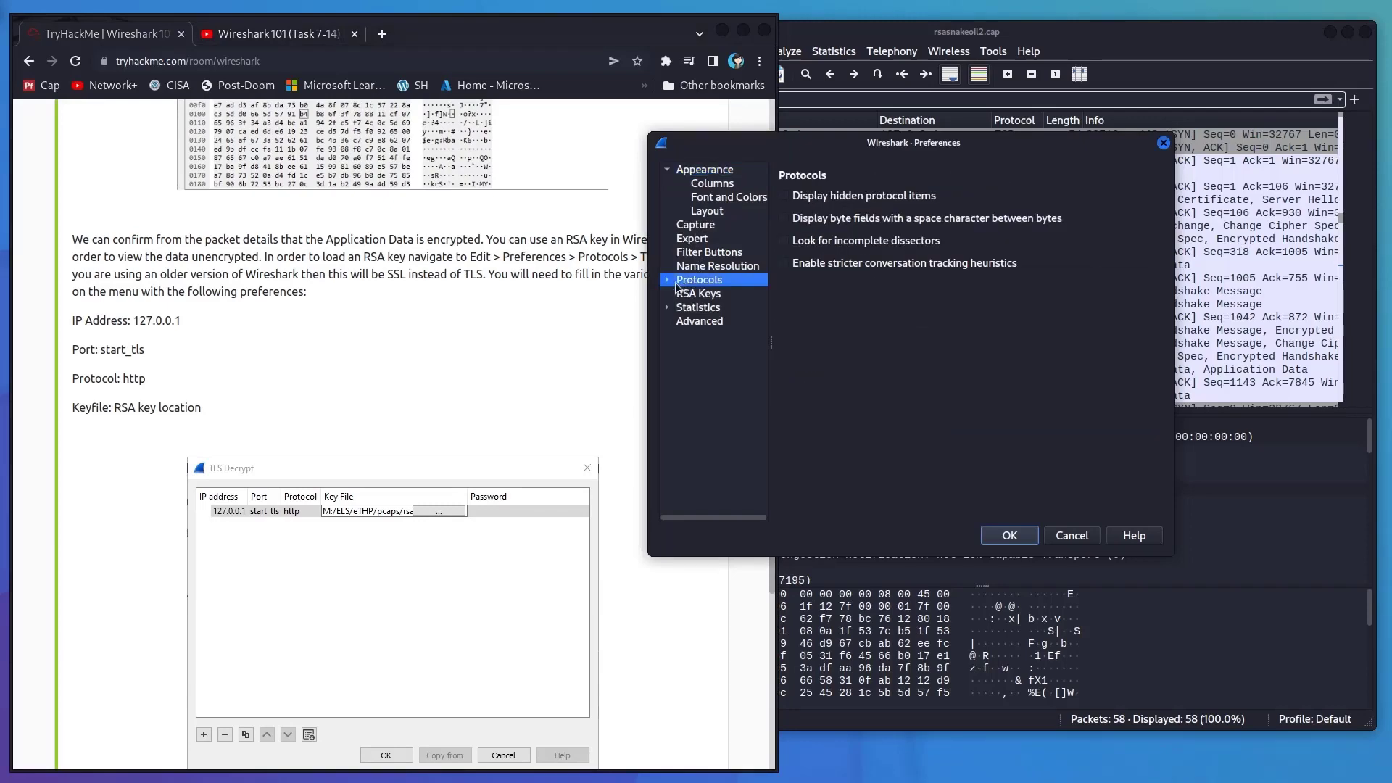
{"action": "left_click", "coordinate": [666, 280]}
{"action": "scroll", "coordinate": [730, 311], "scroll_direction": "down", "scroll_amount": 3}
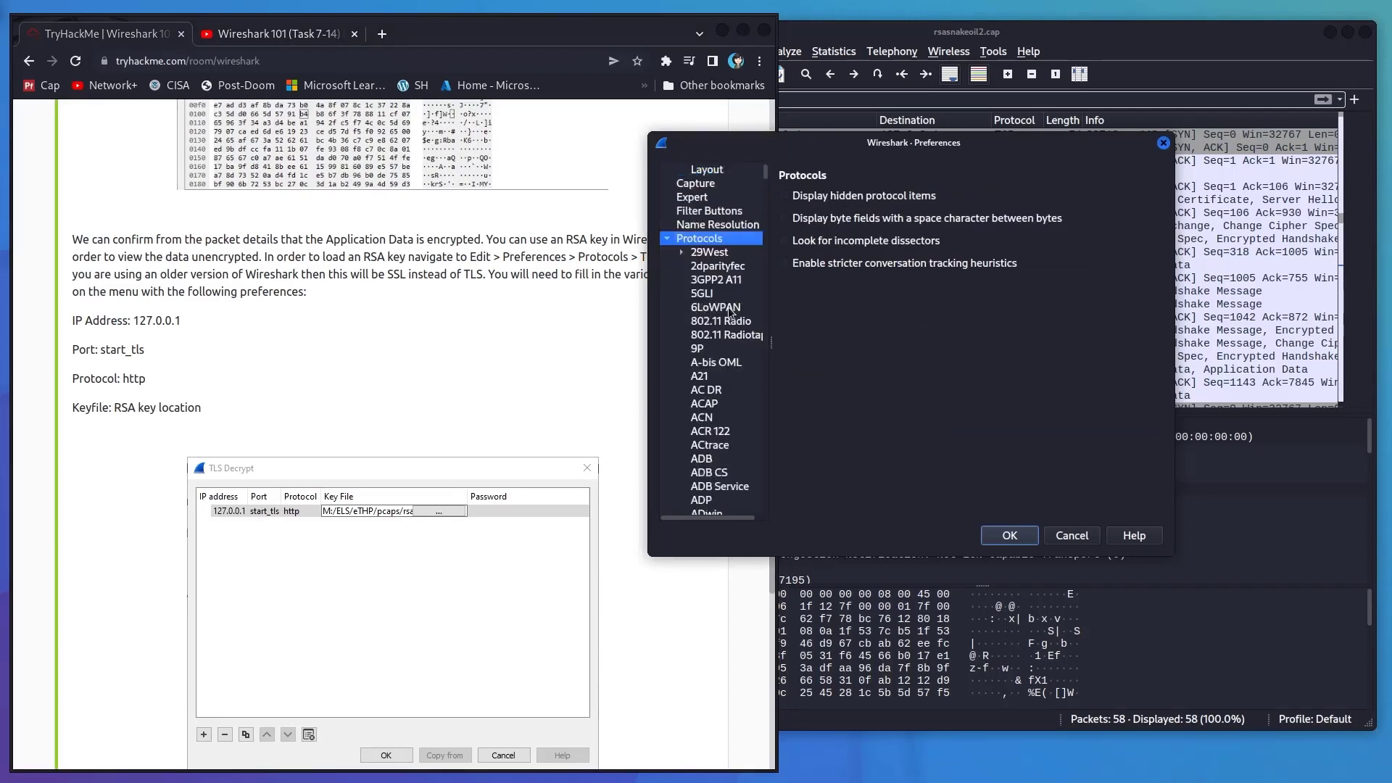
{"action": "left_click_drag", "start_coordinate": [766, 177], "coordinate": [765, 465]}
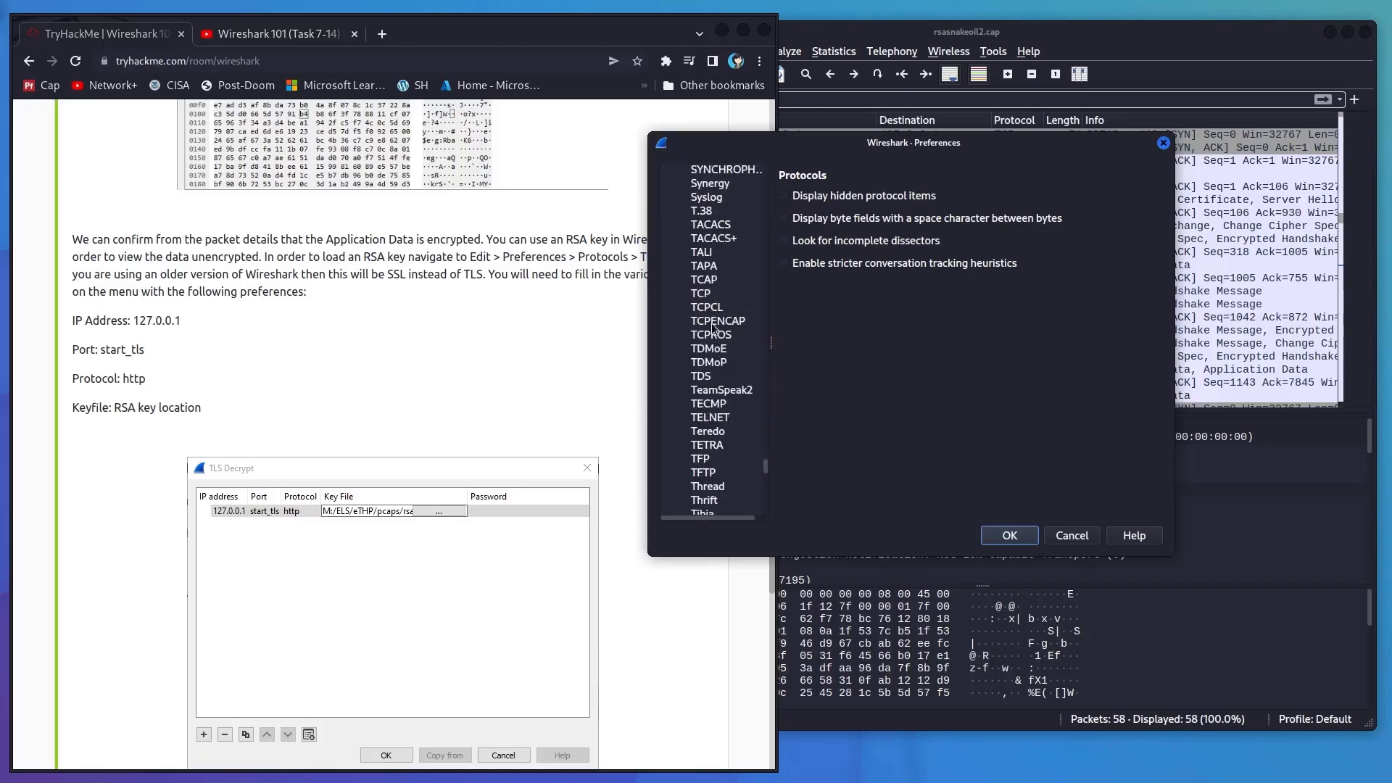
{"action": "scroll", "coordinate": [718, 366], "scroll_direction": "down", "scroll_amount": 2}
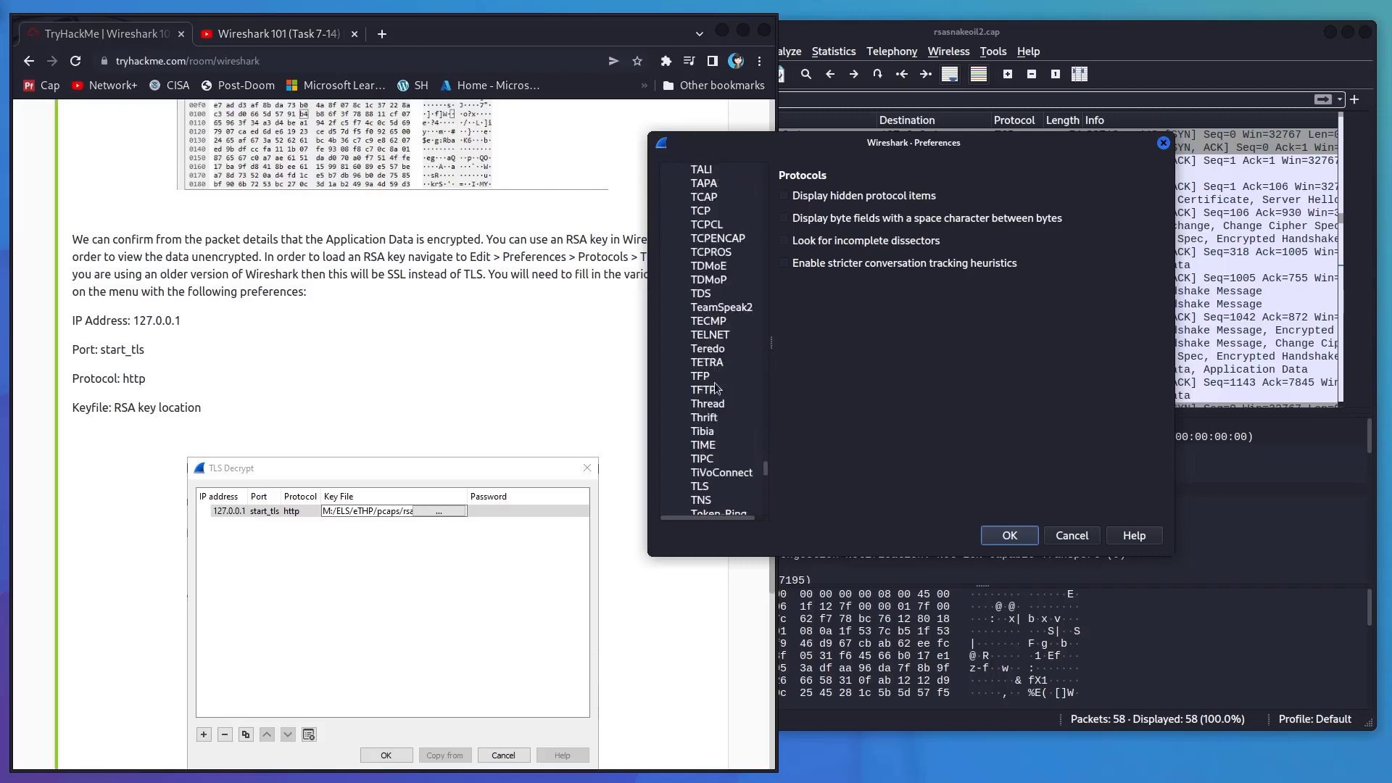
{"action": "left_click", "coordinate": [700, 489]}
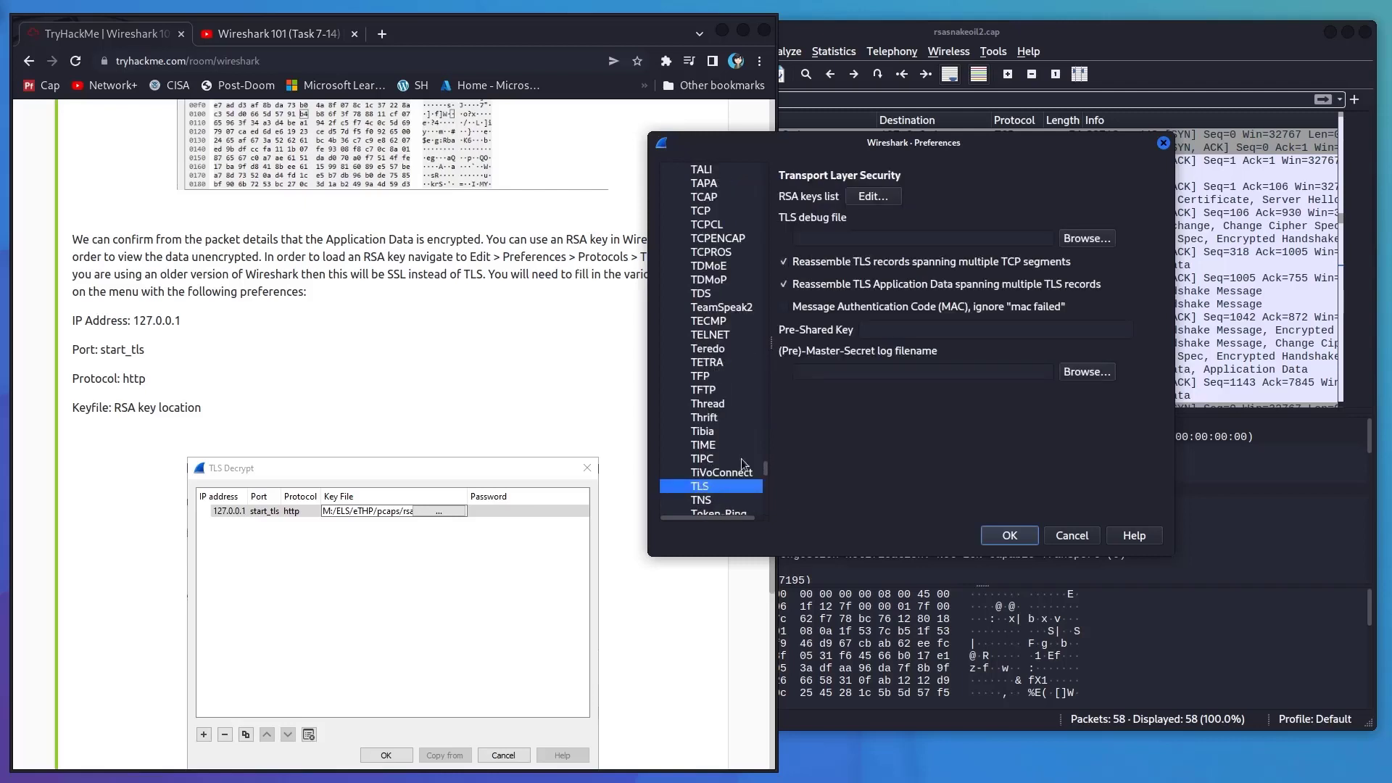
- Open the TLS RSA keys list for editing and clear the key file path of the start_tls http entry
{"action": "left_click", "coordinate": [871, 198]}
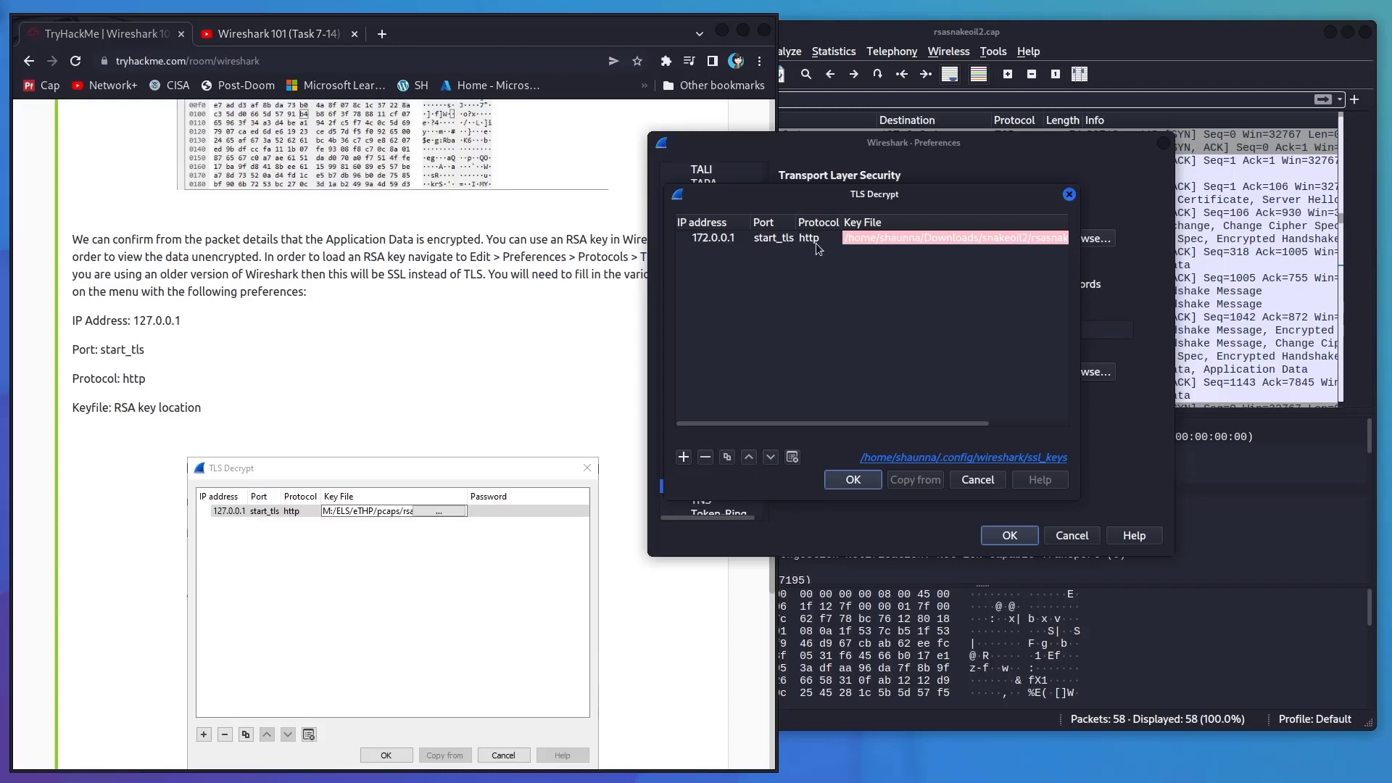
{"action": "double_click", "coordinate": [861, 238]}
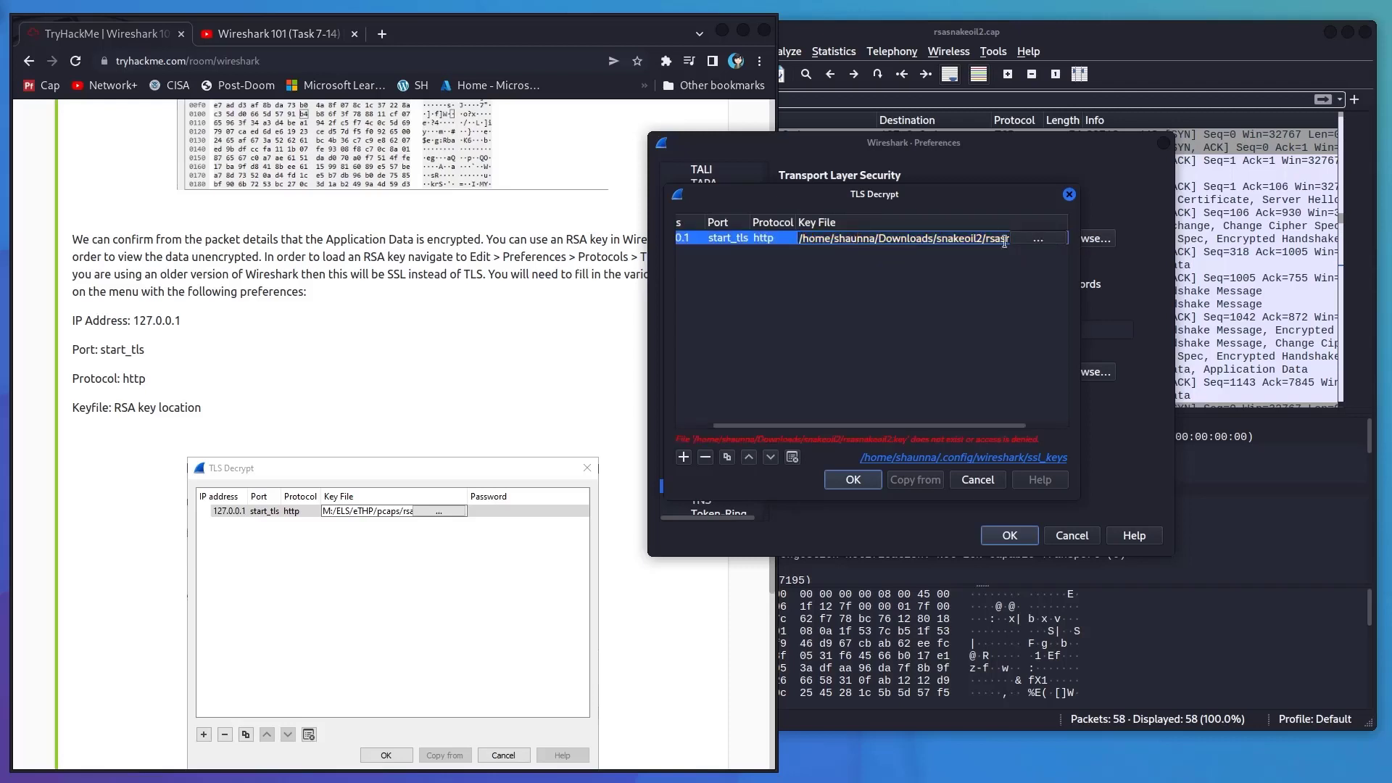
{"action": "key", "text": "BackSpace"}
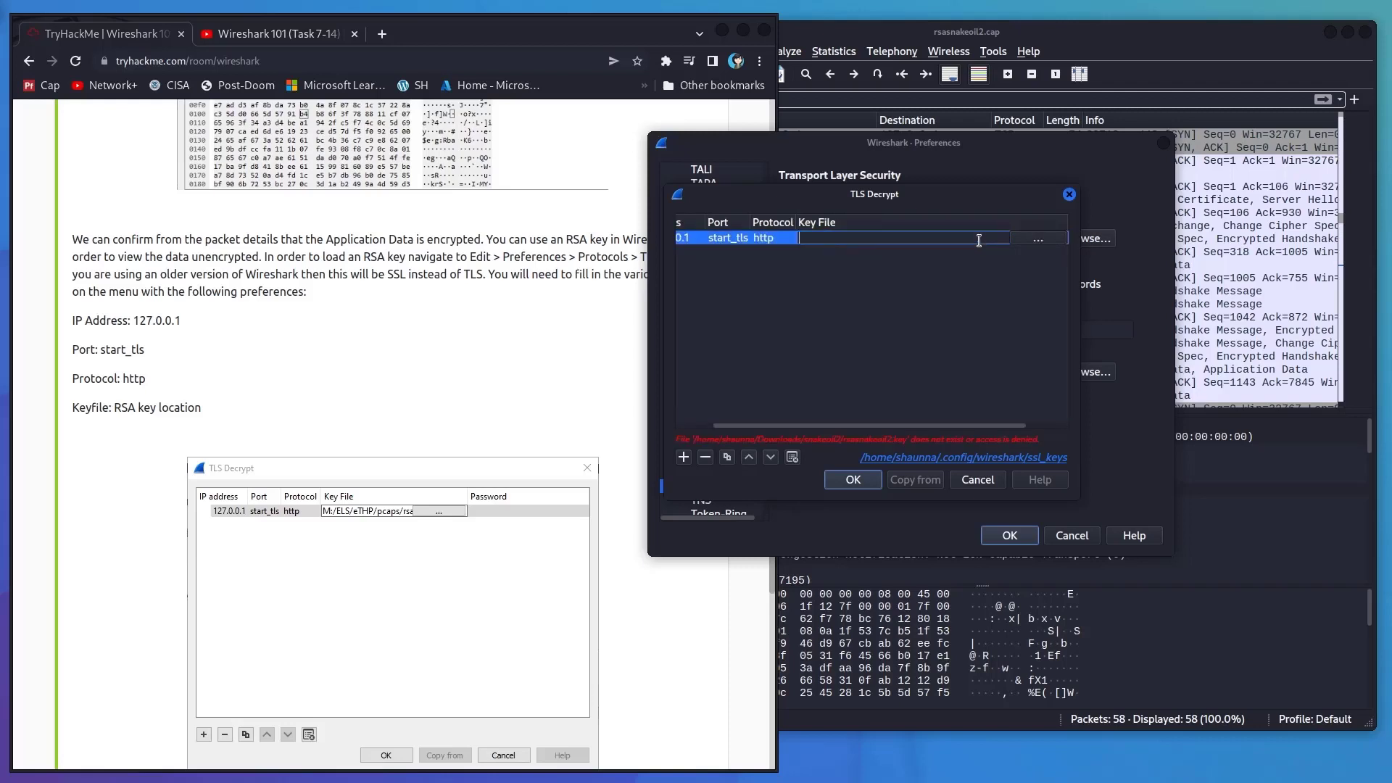
{"action": "right_click", "coordinate": [933, 237]}
{"action": "left_click", "coordinate": [931, 238]}
{"action": "left_click", "coordinate": [1036, 238]}
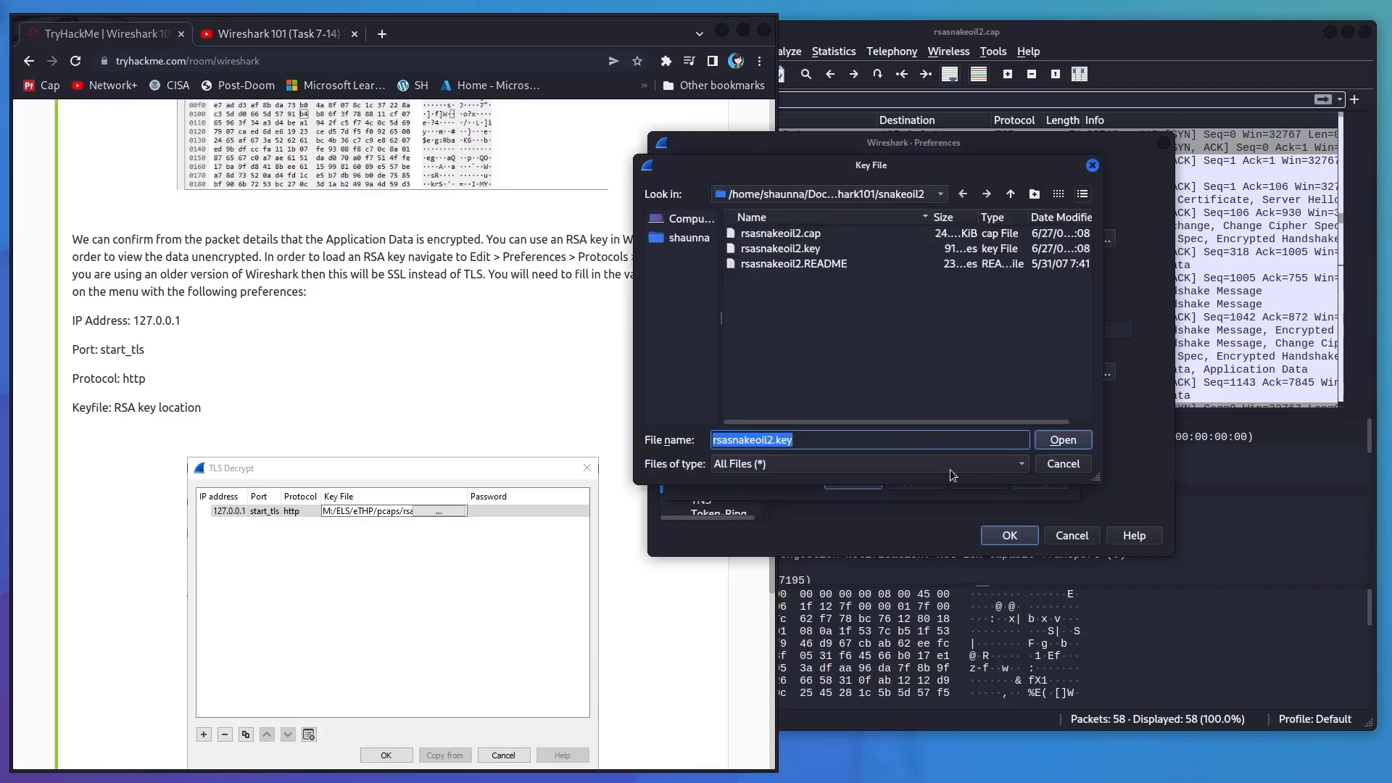
{"action": "left_click", "coordinate": [1058, 464]}
- Set the entry's key file to rsasnakeoil2.key from the snakeoil2 folder and apply the TLS preferences
{"action": "double_click", "coordinate": [815, 237]}
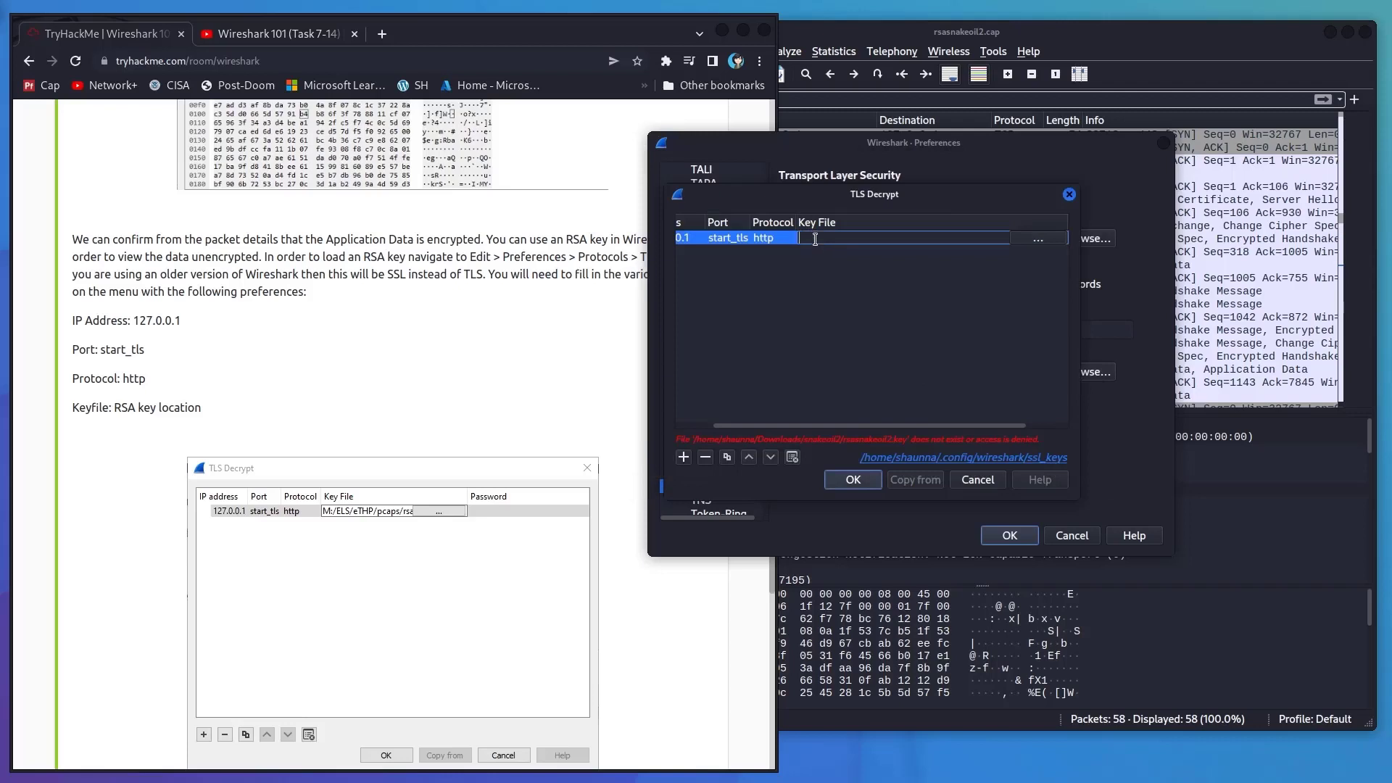
{"action": "right_click", "coordinate": [814, 239]}
{"action": "left_click", "coordinate": [801, 237]}
{"action": "left_click", "coordinate": [1026, 238]}
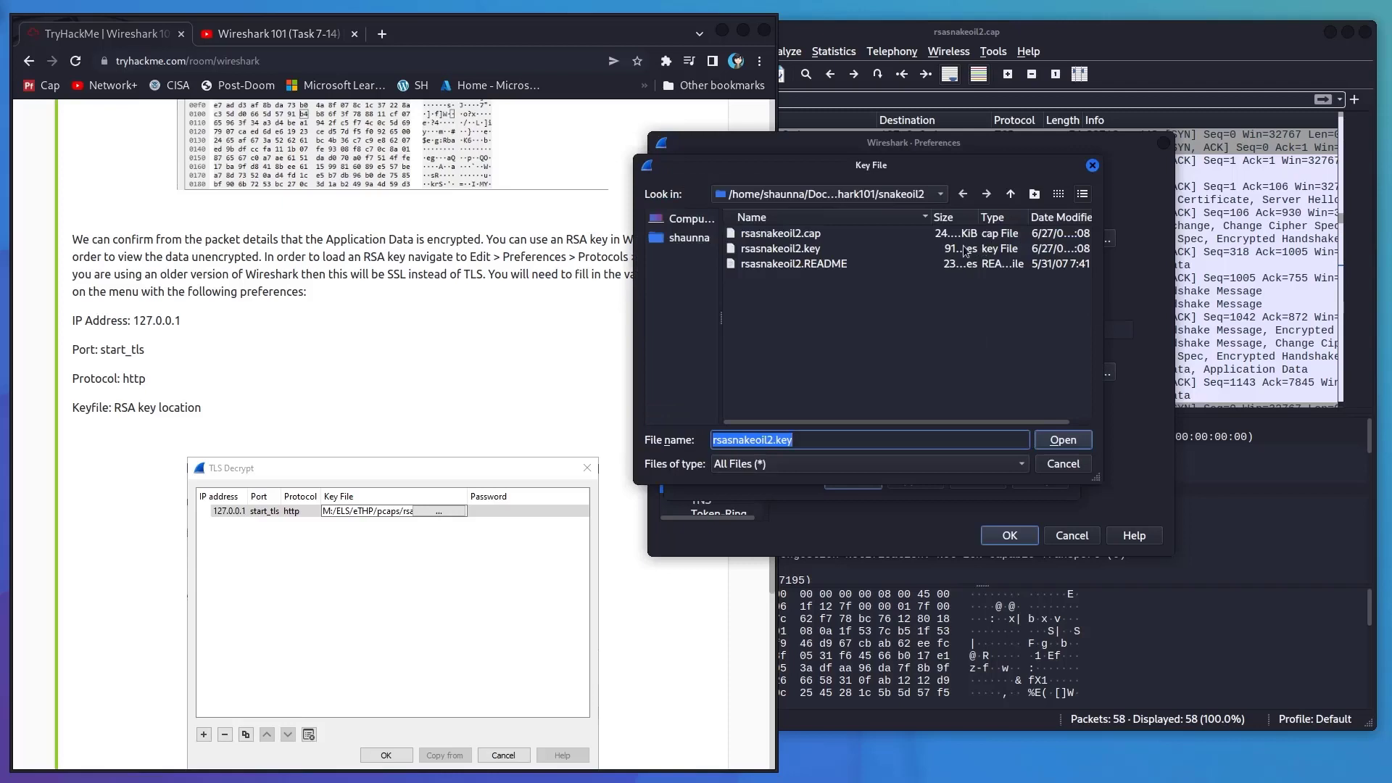
{"action": "left_click", "coordinate": [817, 248]}
{"action": "left_click", "coordinate": [1075, 442]}
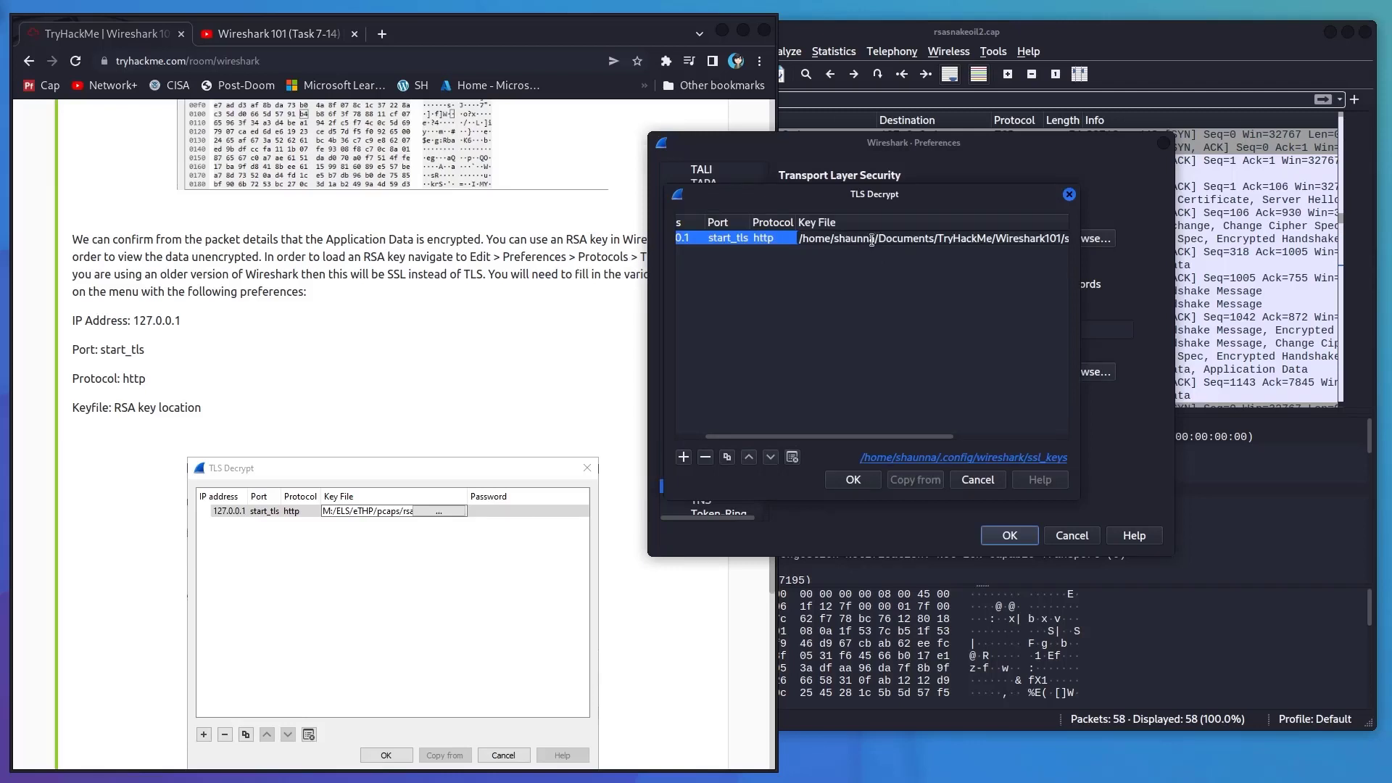
{"action": "left_click", "coordinate": [853, 479]}
{"action": "left_click", "coordinate": [1010, 535]}
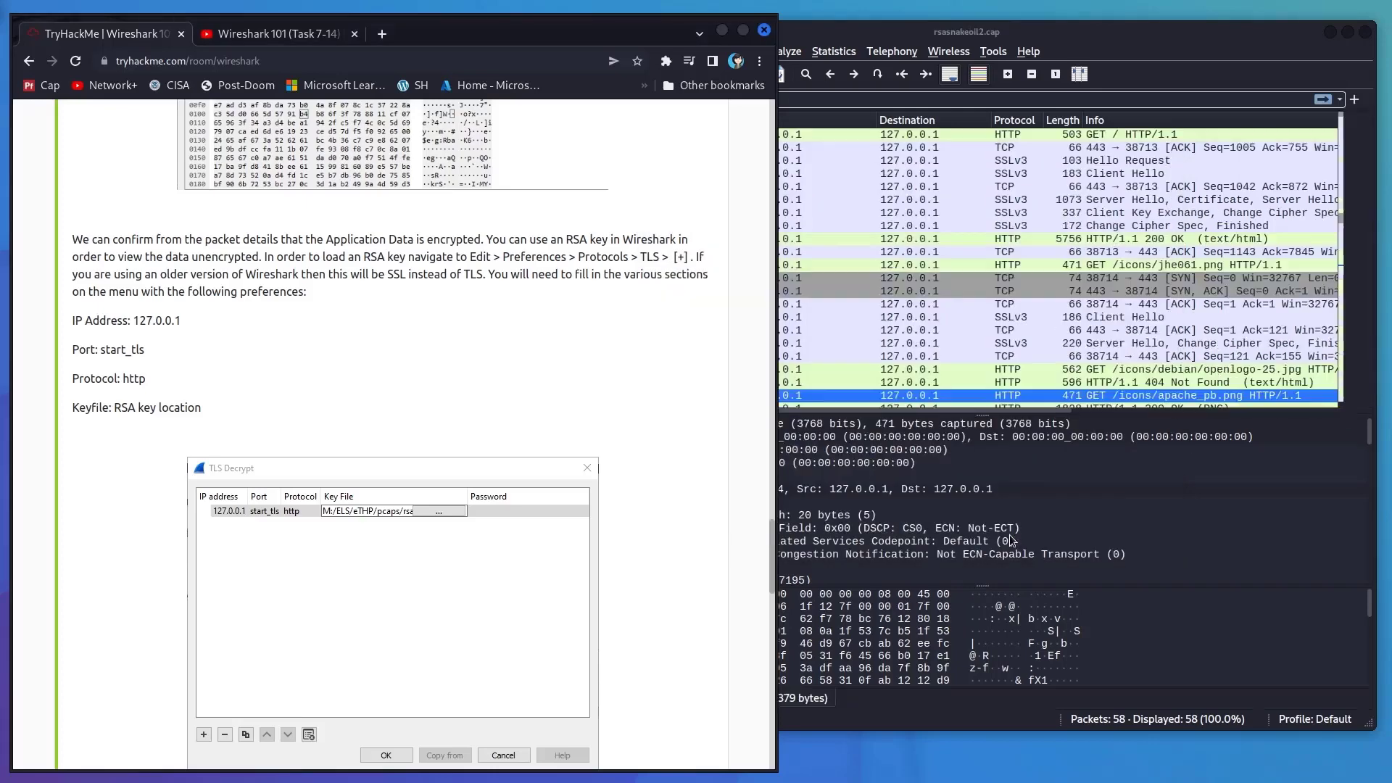
- Check the HTTP packets in the rsasnakeoil2.cap packet list and go to the Task 12 questions
{"action": "left_click_drag", "start_coordinate": [1017, 174], "coordinate": [1018, 265]}
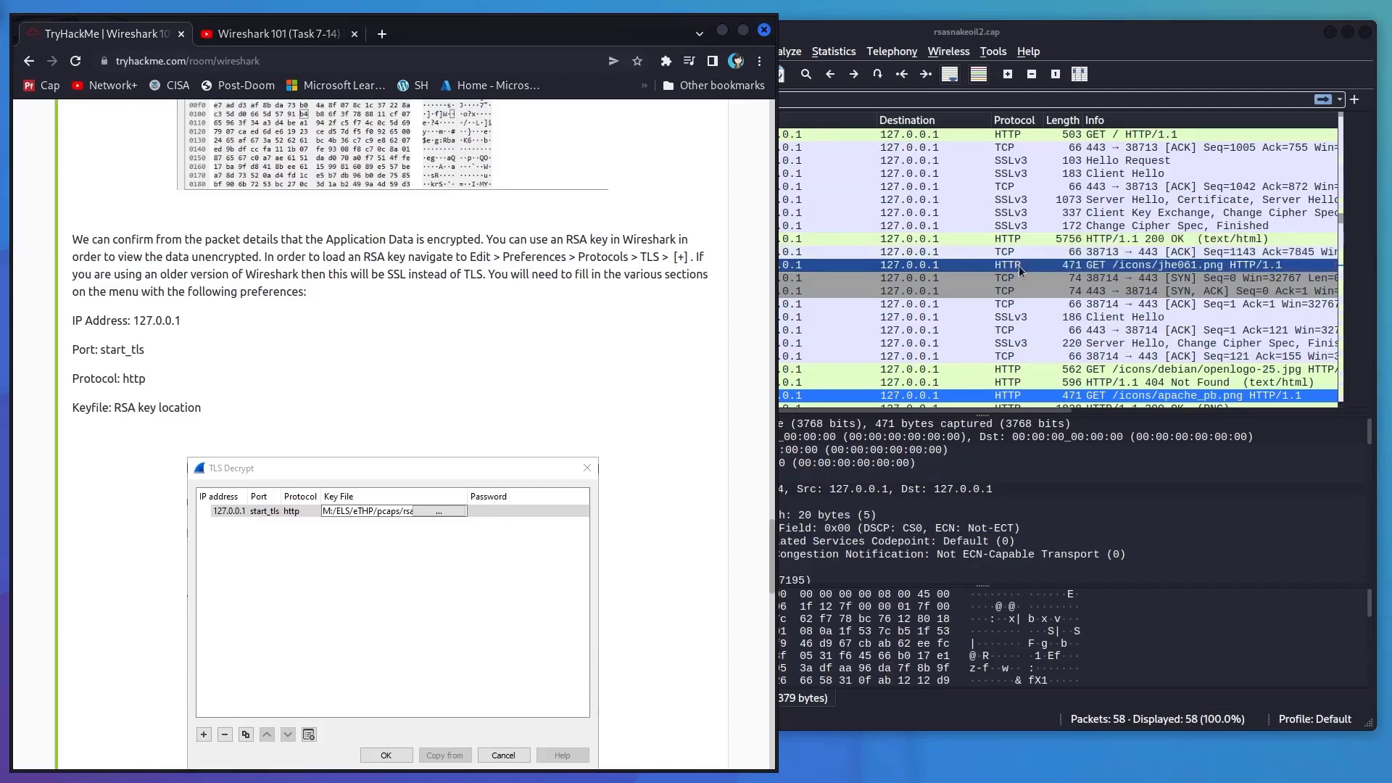
{"action": "left_click_drag", "start_coordinate": [1014, 262], "coordinate": [1009, 236]}
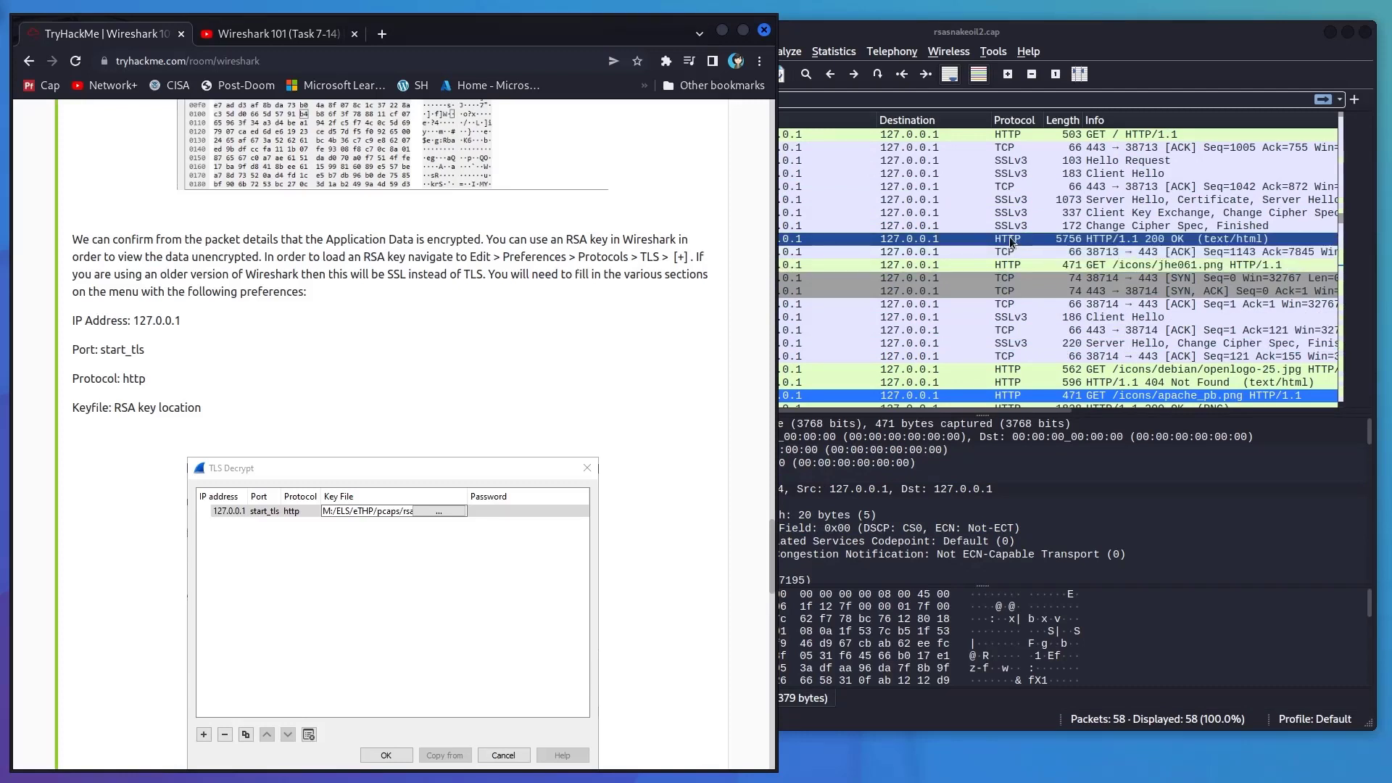
{"action": "scroll", "coordinate": [450, 325], "scroll_direction": "down", "scroll_amount": 7}
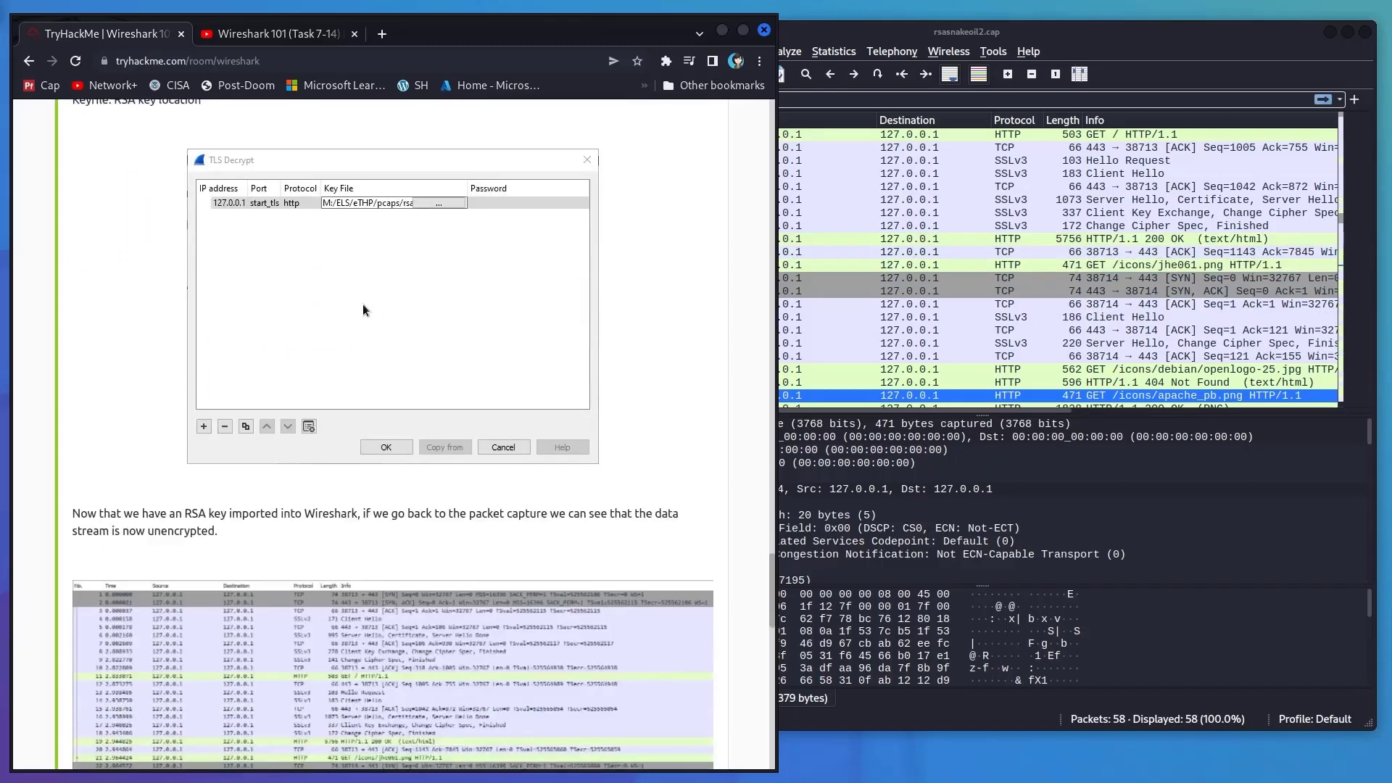
{"action": "scroll", "coordinate": [327, 303], "scroll_direction": "down", "scroll_amount": 10}
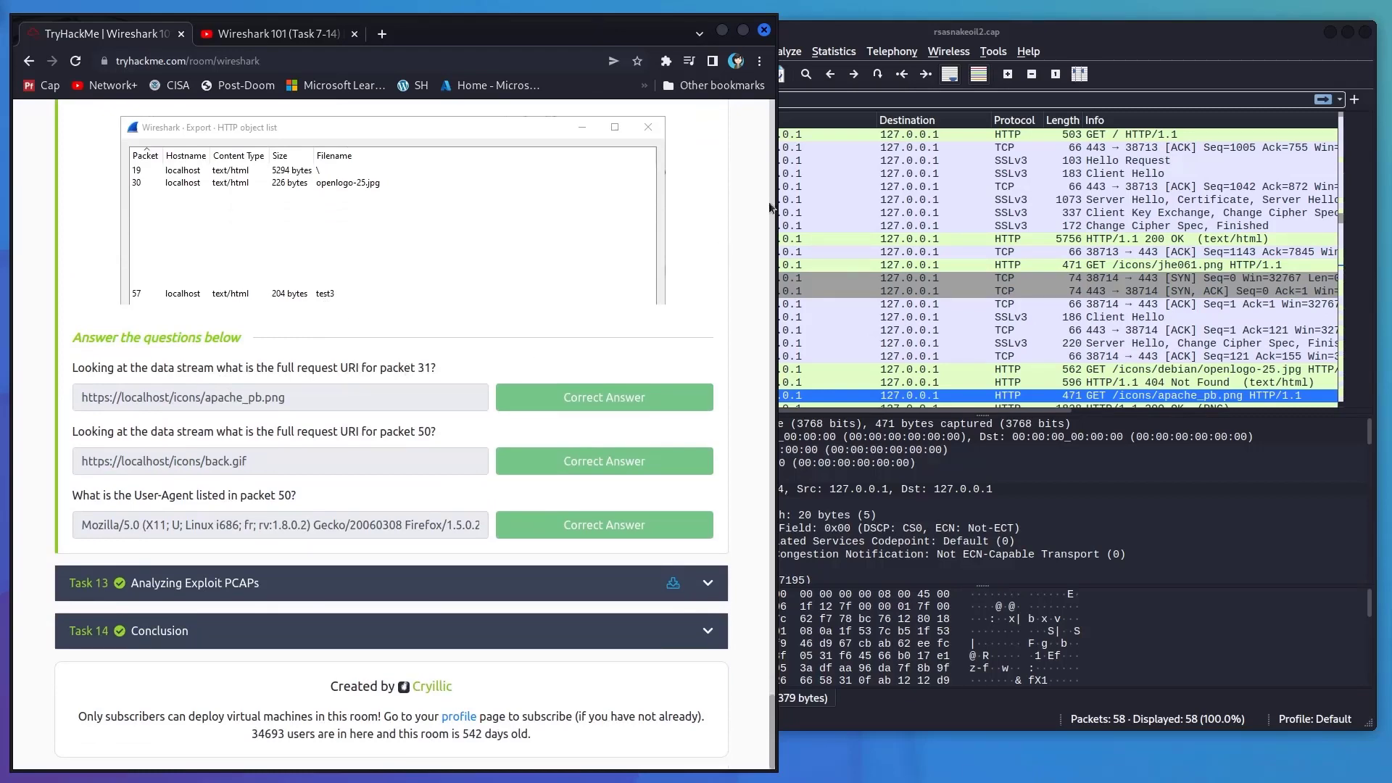
- Switch to Wireshark and collapse the details of packet 31 so that only its Hypertext Transfer Protocol section stays expanded
{"action": "left_click", "coordinate": [1142, 76]}
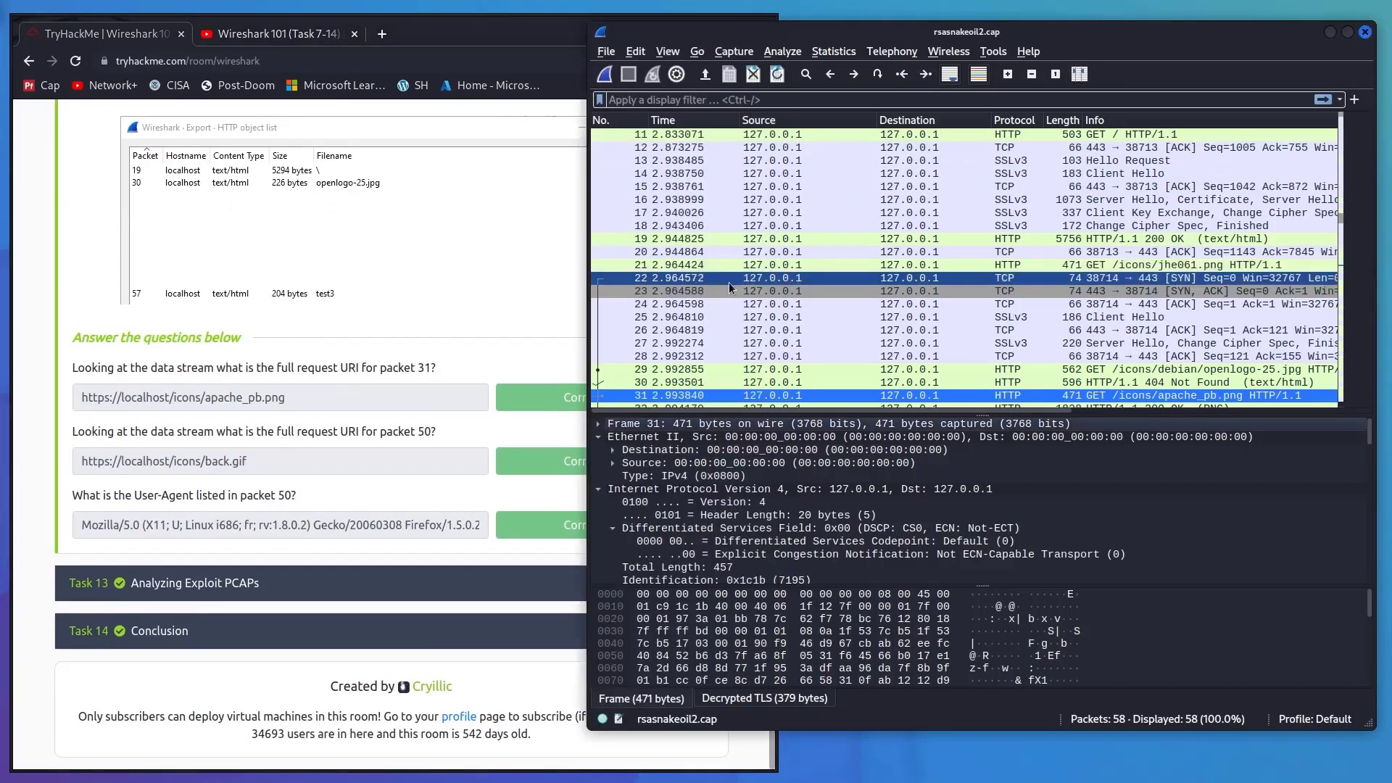
{"action": "scroll", "coordinate": [725, 288], "scroll_direction": "down", "scroll_amount": 2}
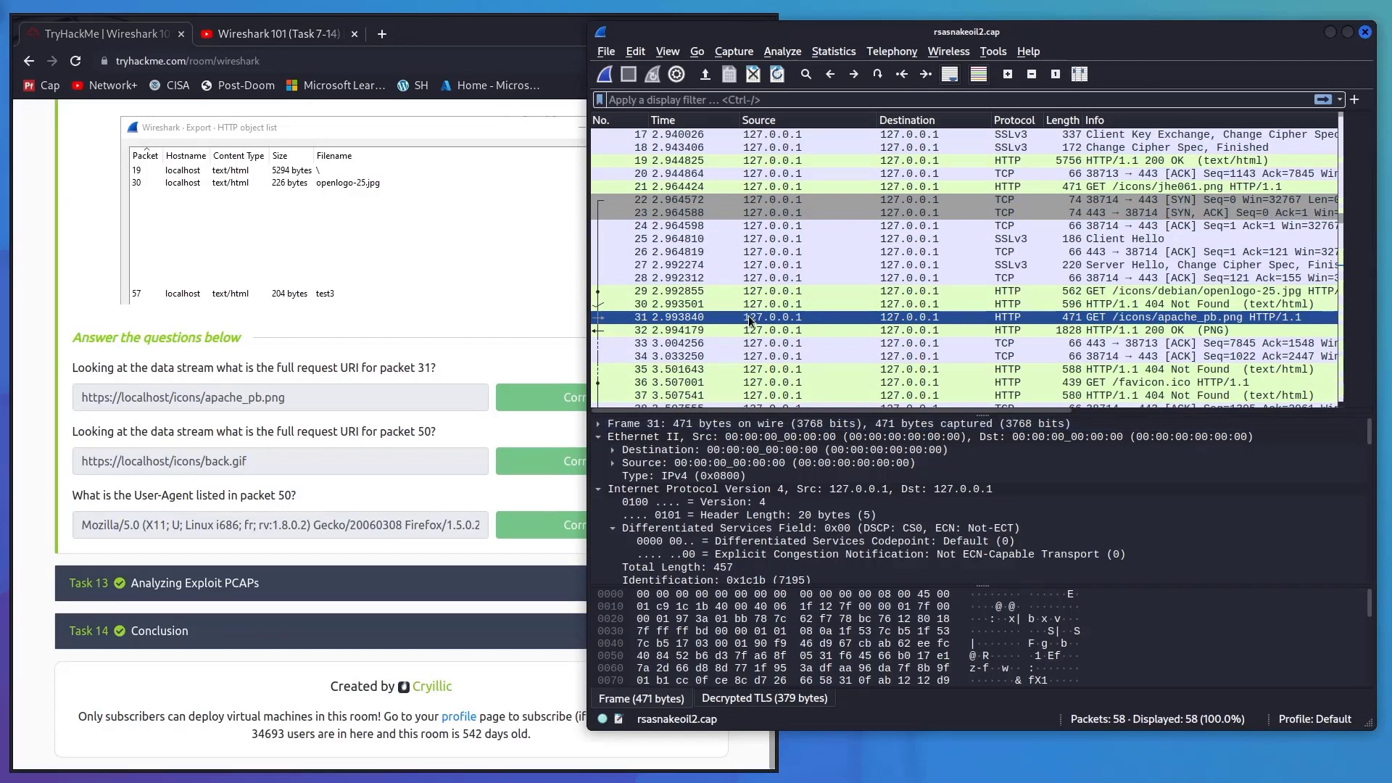
{"action": "left_click", "coordinate": [598, 488]}
{"action": "left_click", "coordinate": [601, 451]}
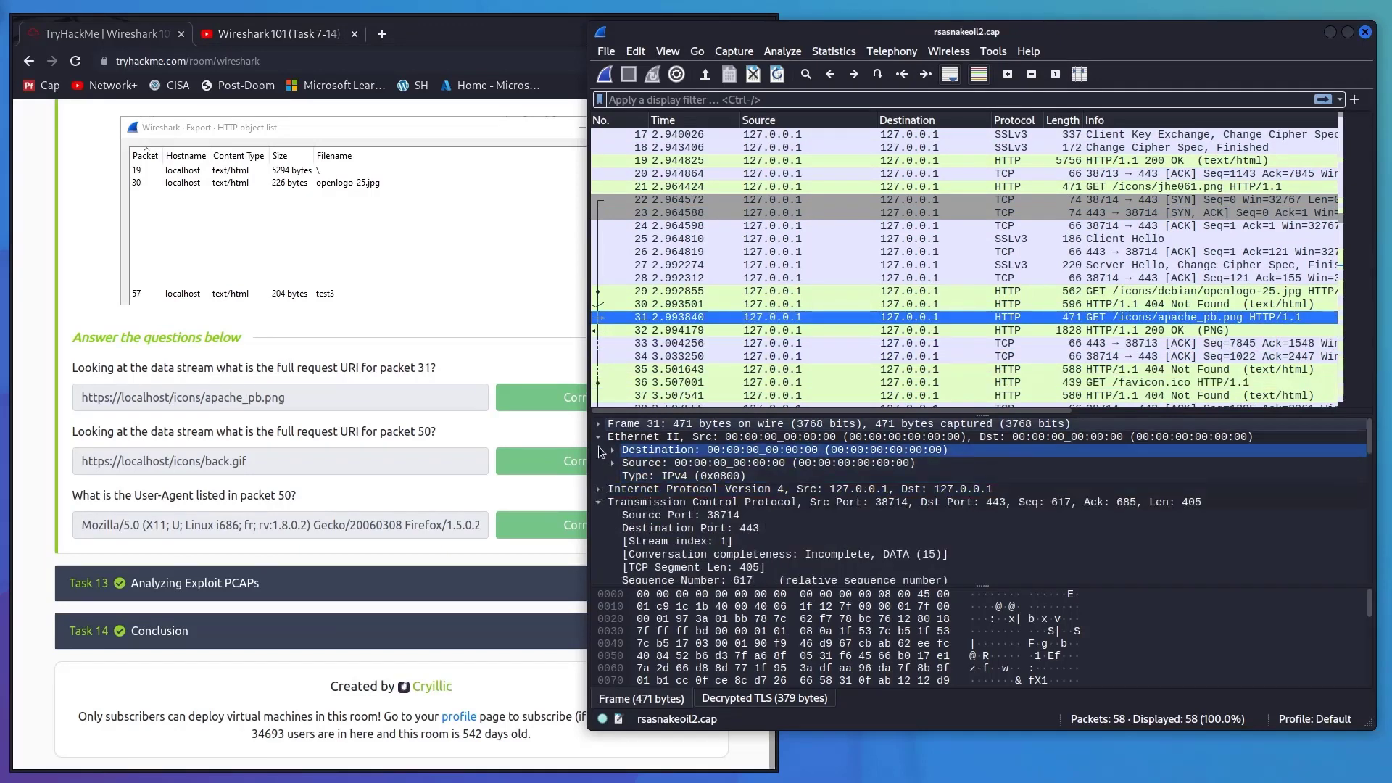
{"action": "left_click", "coordinate": [598, 436]}
{"action": "left_click", "coordinate": [598, 463]}
{"action": "left_click", "coordinate": [598, 475]}
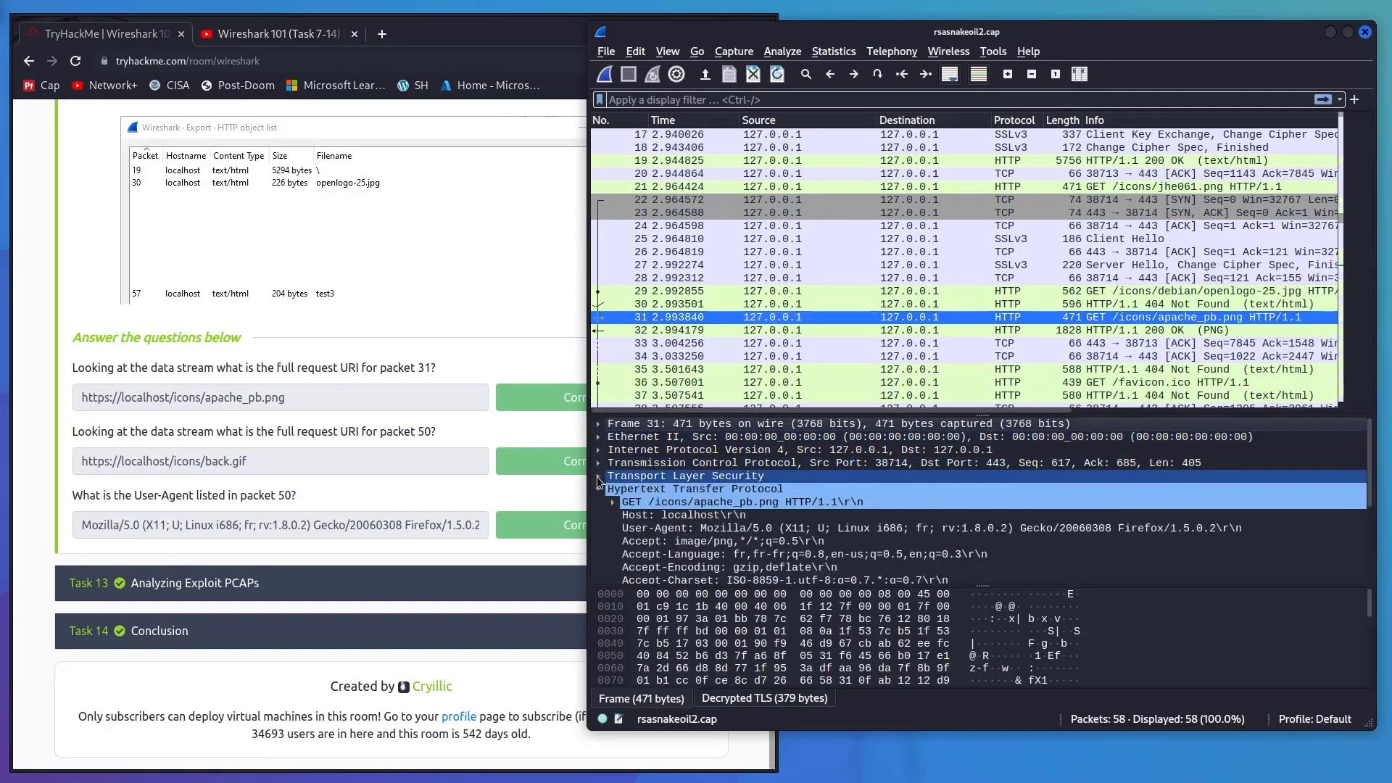
{"action": "left_click", "coordinate": [600, 489]}
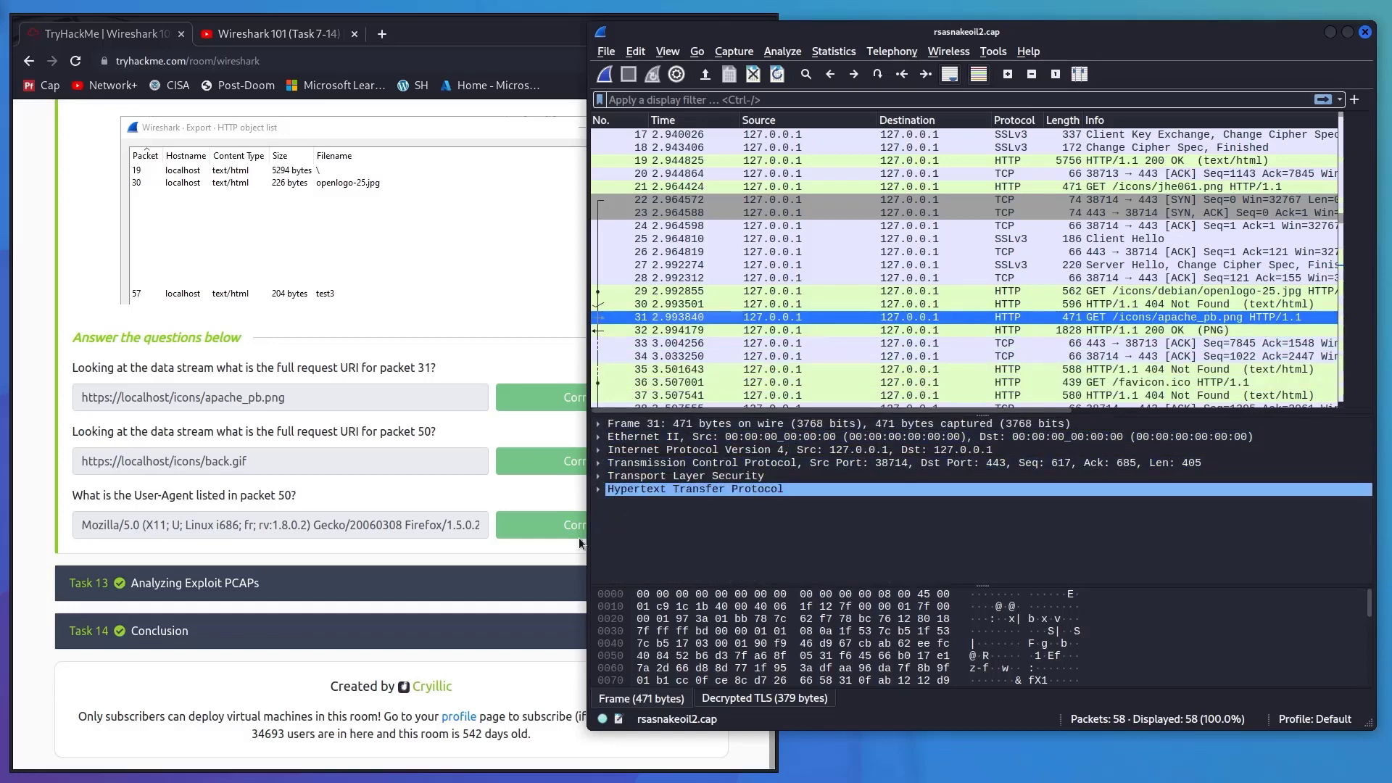
{"action": "left_click", "coordinate": [600, 490]}
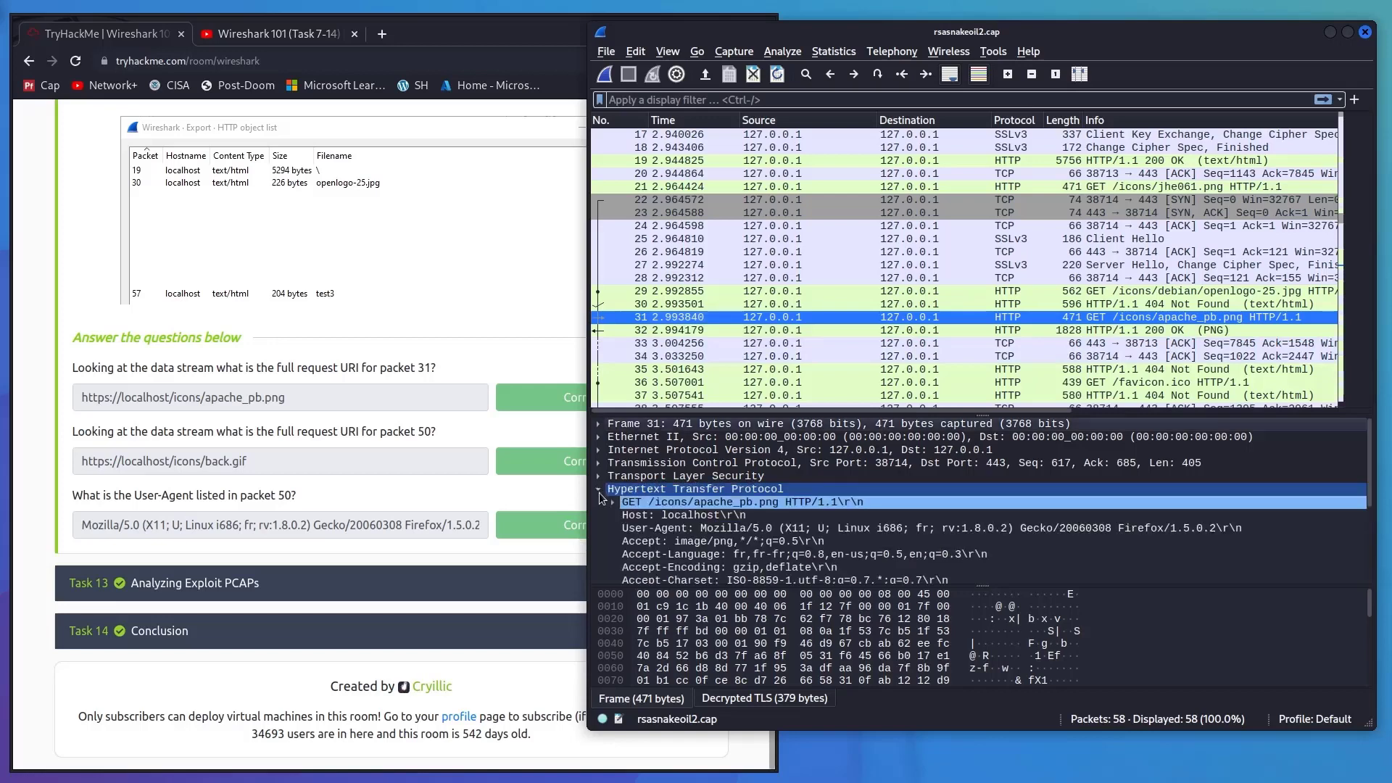
- Copy the value of packet 31's full request URI and go to the first Task 12 answer in the browser
{"action": "left_click", "coordinate": [678, 515]}
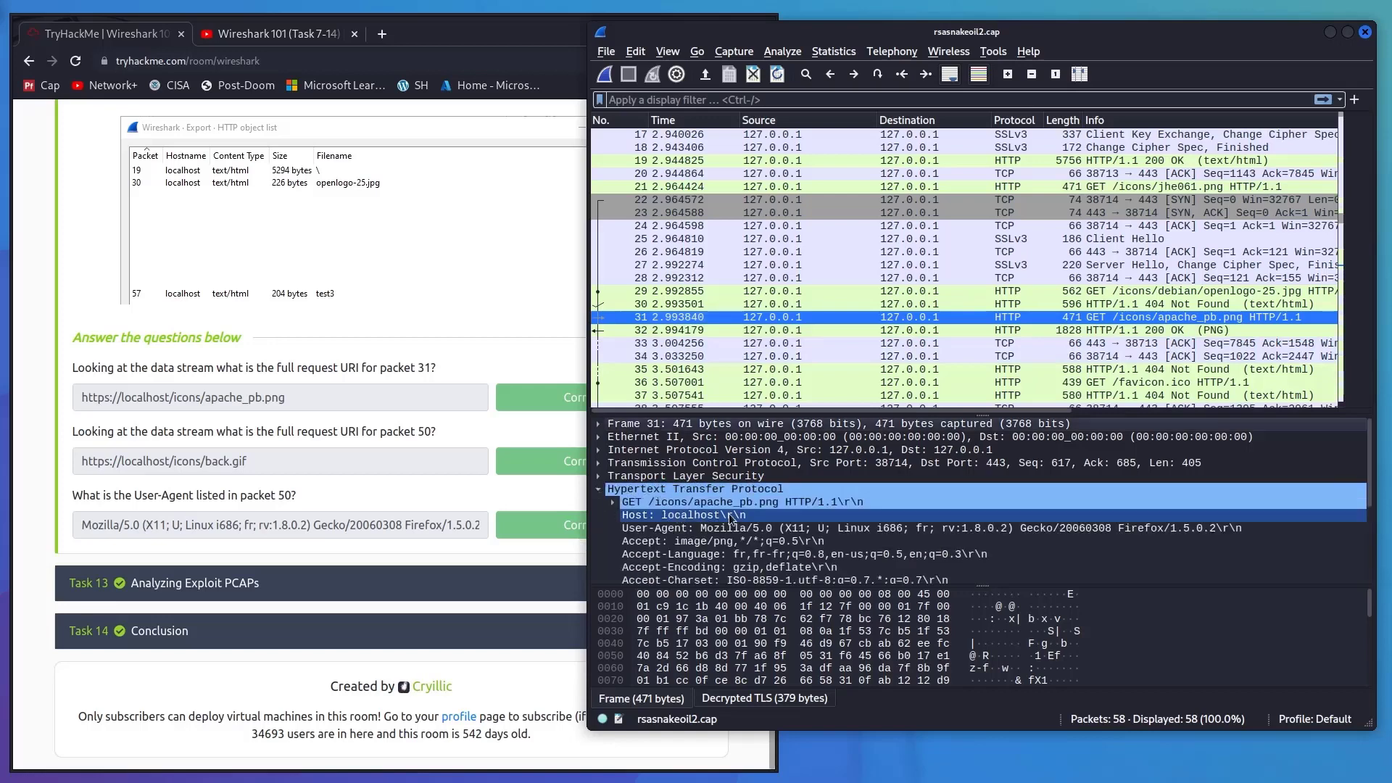
{"action": "scroll", "coordinate": [768, 520], "scroll_direction": "down", "scroll_amount": 3}
{"action": "left_click", "coordinate": [769, 515]}
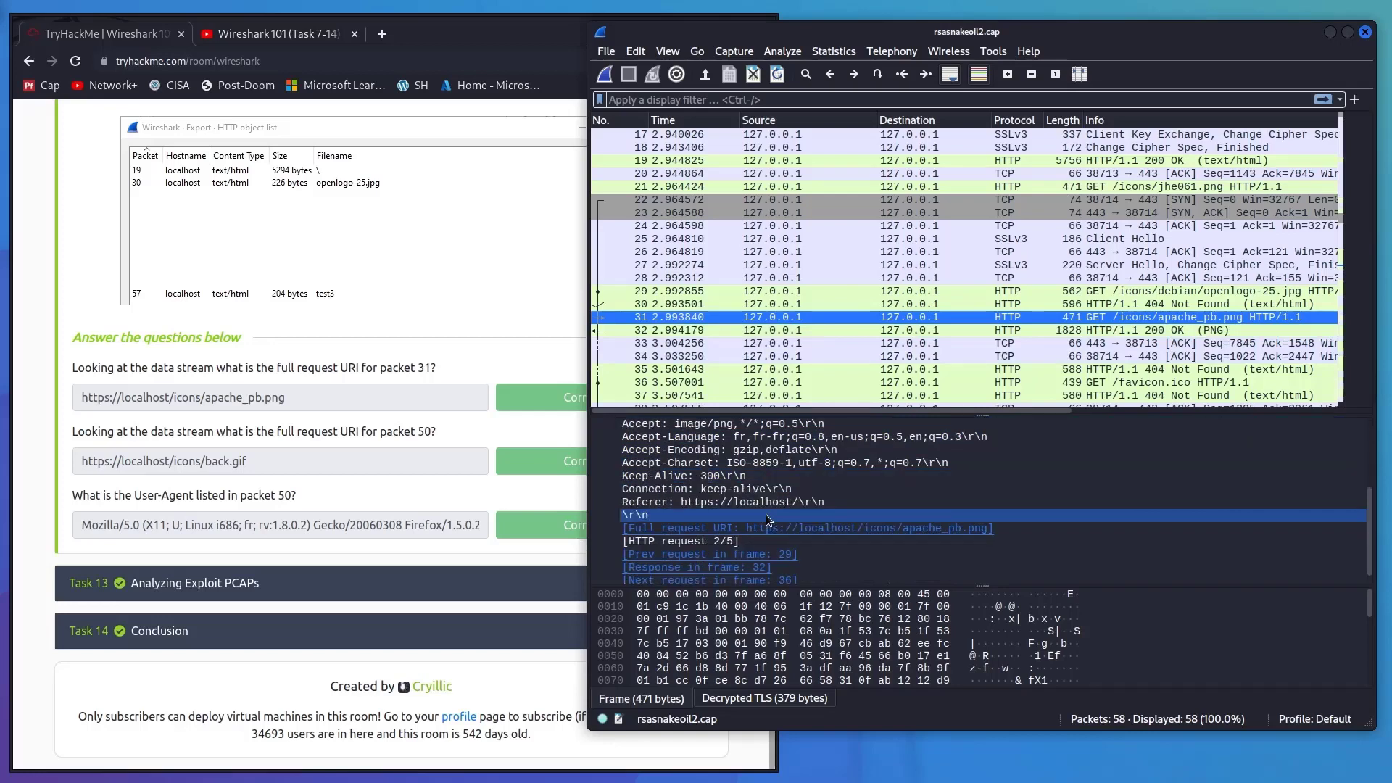
{"action": "left_click", "coordinate": [839, 529]}
{"action": "right_click", "coordinate": [842, 529]}
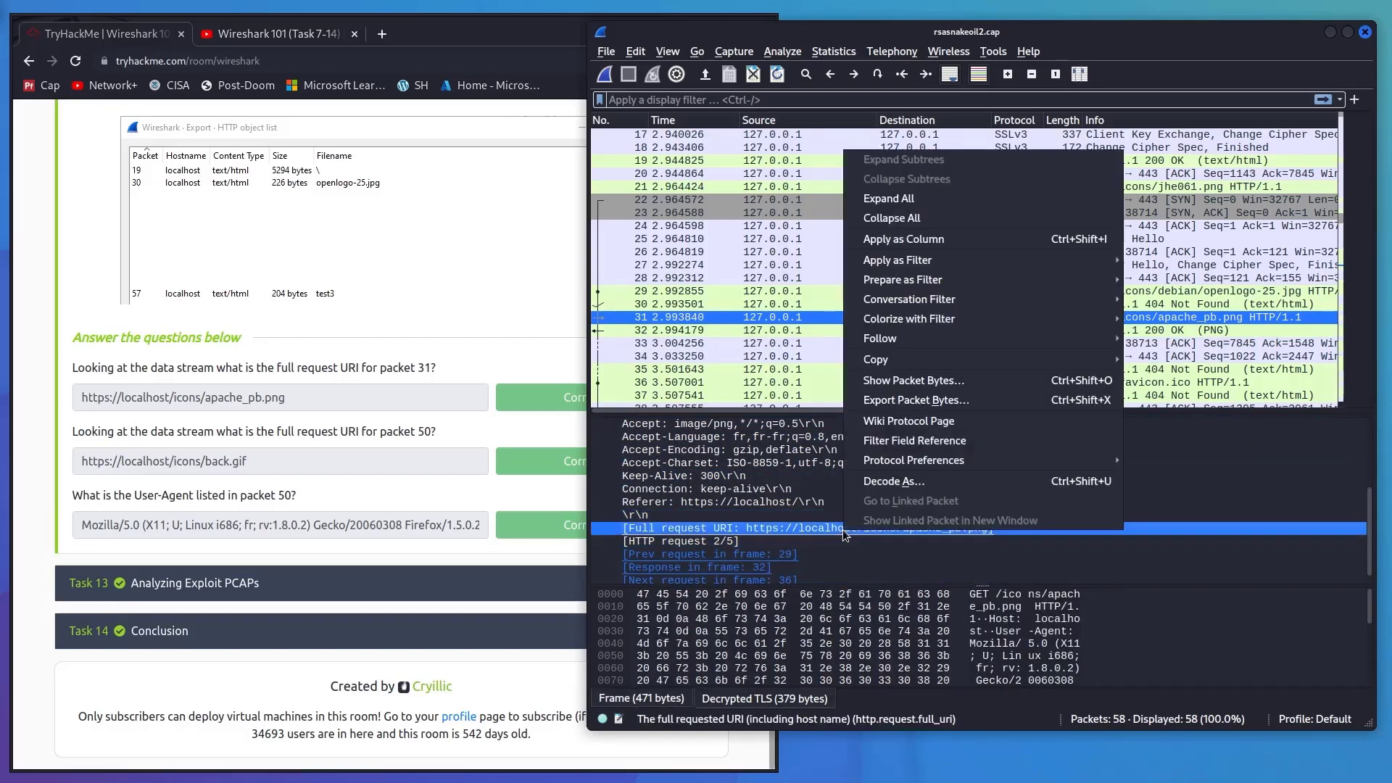
{"action": "mouse_move", "coordinate": [915, 360]}
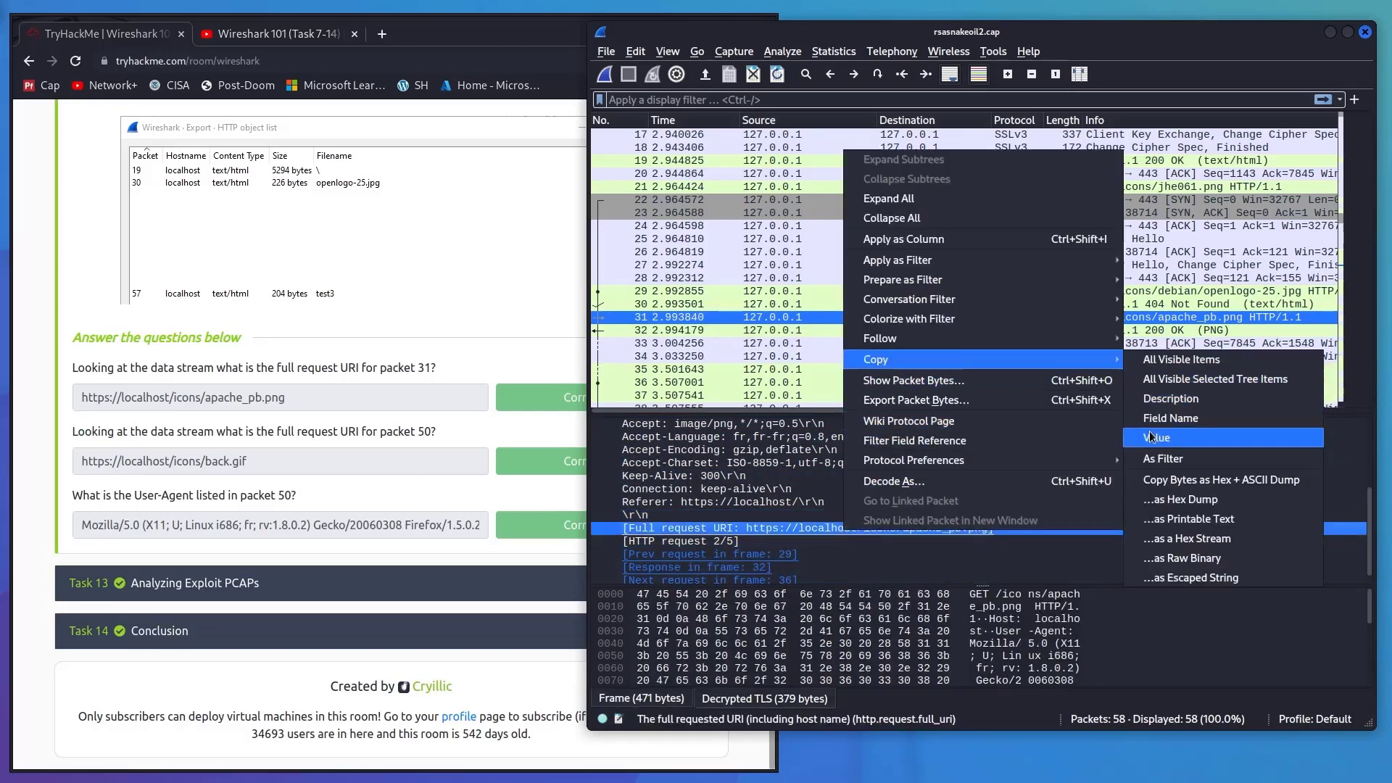
{"action": "left_click", "coordinate": [227, 397]}
{"action": "left_click", "coordinate": [311, 397]}
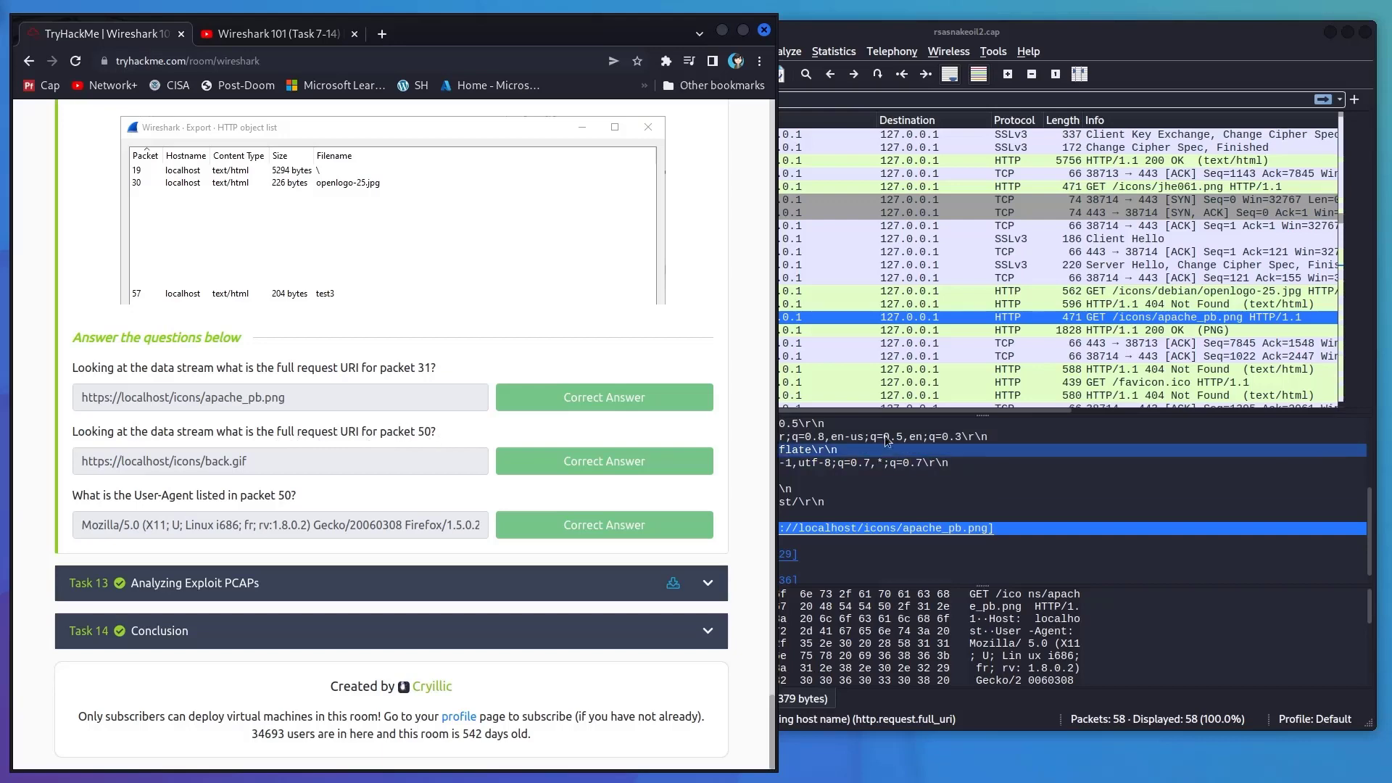
- Return to Wireshark, select packet 50 (GET /icons/back.gif) and expand its Hypertext Transfer Protocol section
{"action": "left_click", "coordinate": [841, 462]}
{"action": "left_click", "coordinate": [833, 382]}
{"action": "scroll", "coordinate": [780, 354], "scroll_direction": "down", "scroll_amount": 1}
{"action": "scroll", "coordinate": [776, 342], "scroll_direction": "down", "scroll_amount": 5}
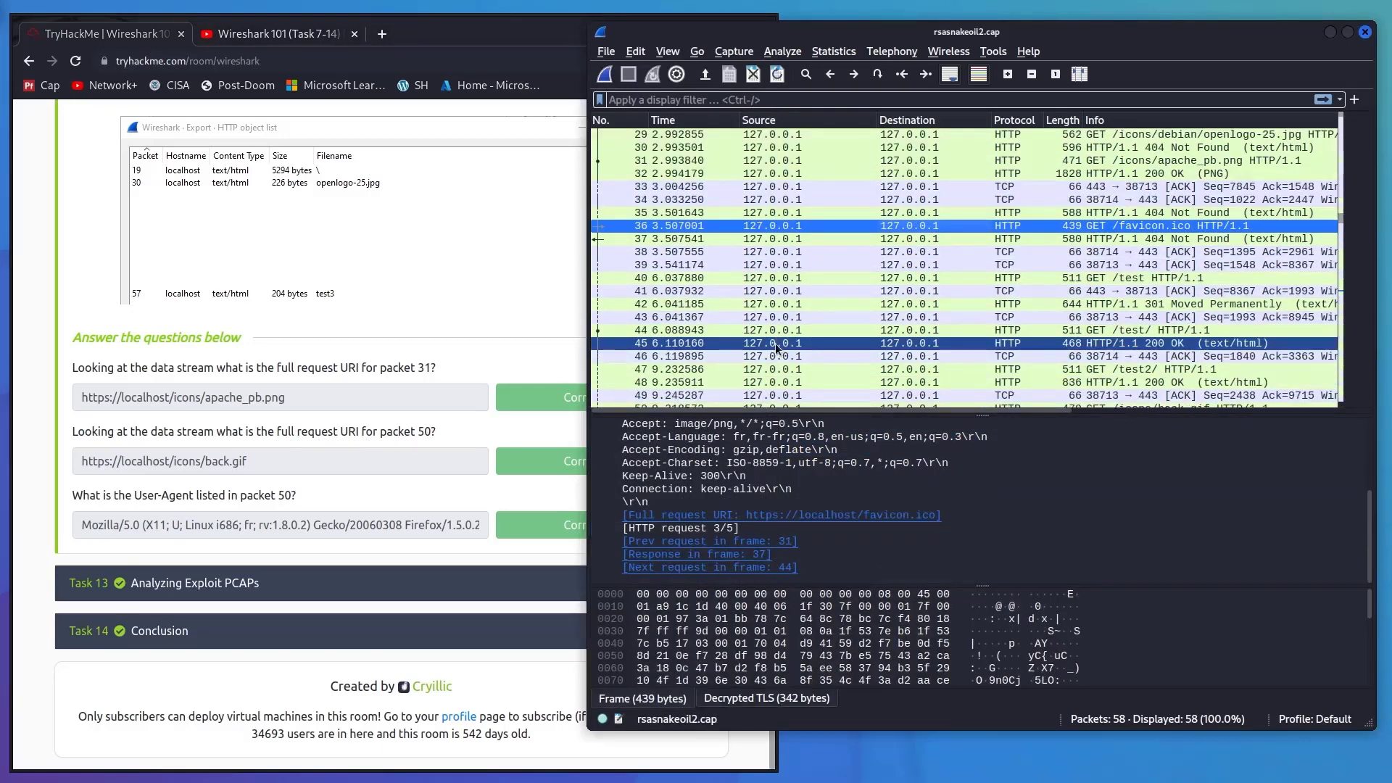
{"action": "left_click", "coordinate": [770, 327]}
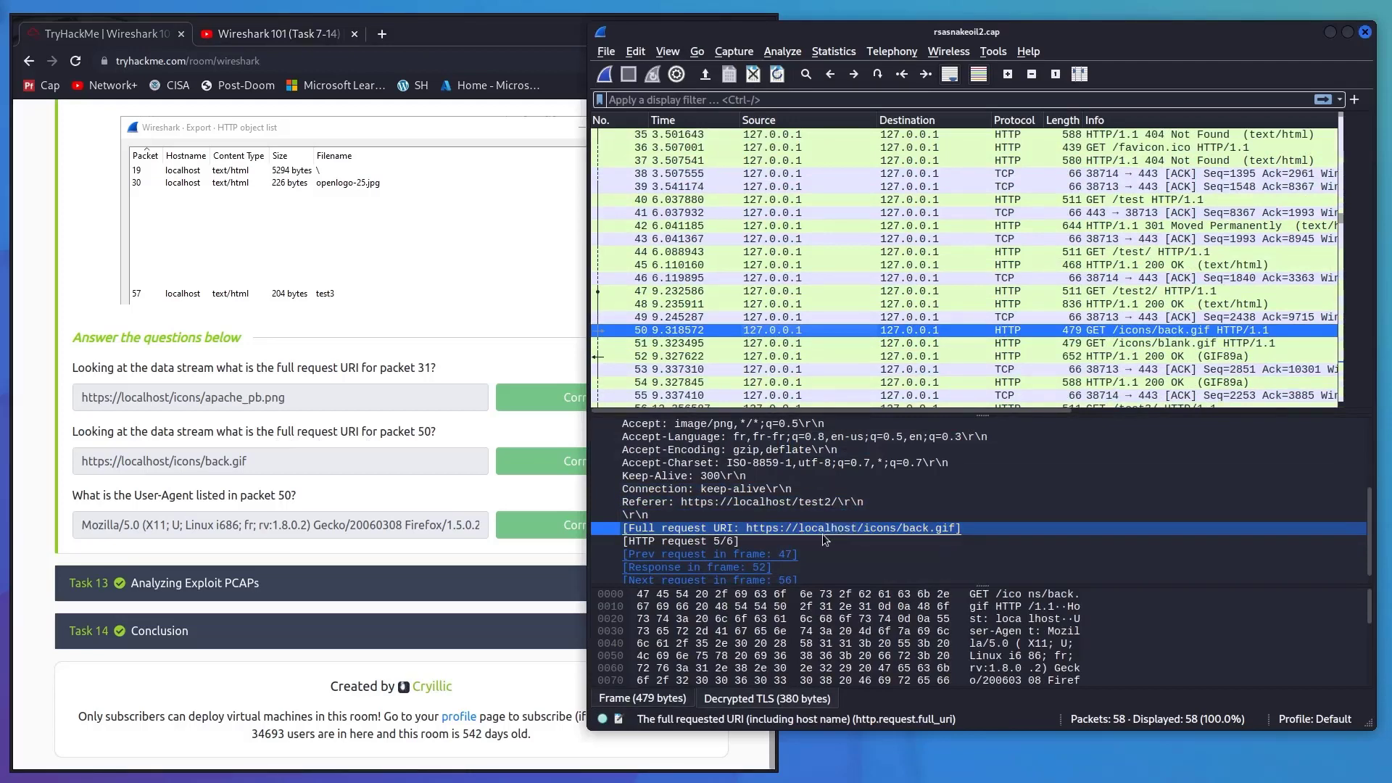
{"action": "scroll", "coordinate": [784, 480], "scroll_direction": "up", "scroll_amount": 2}
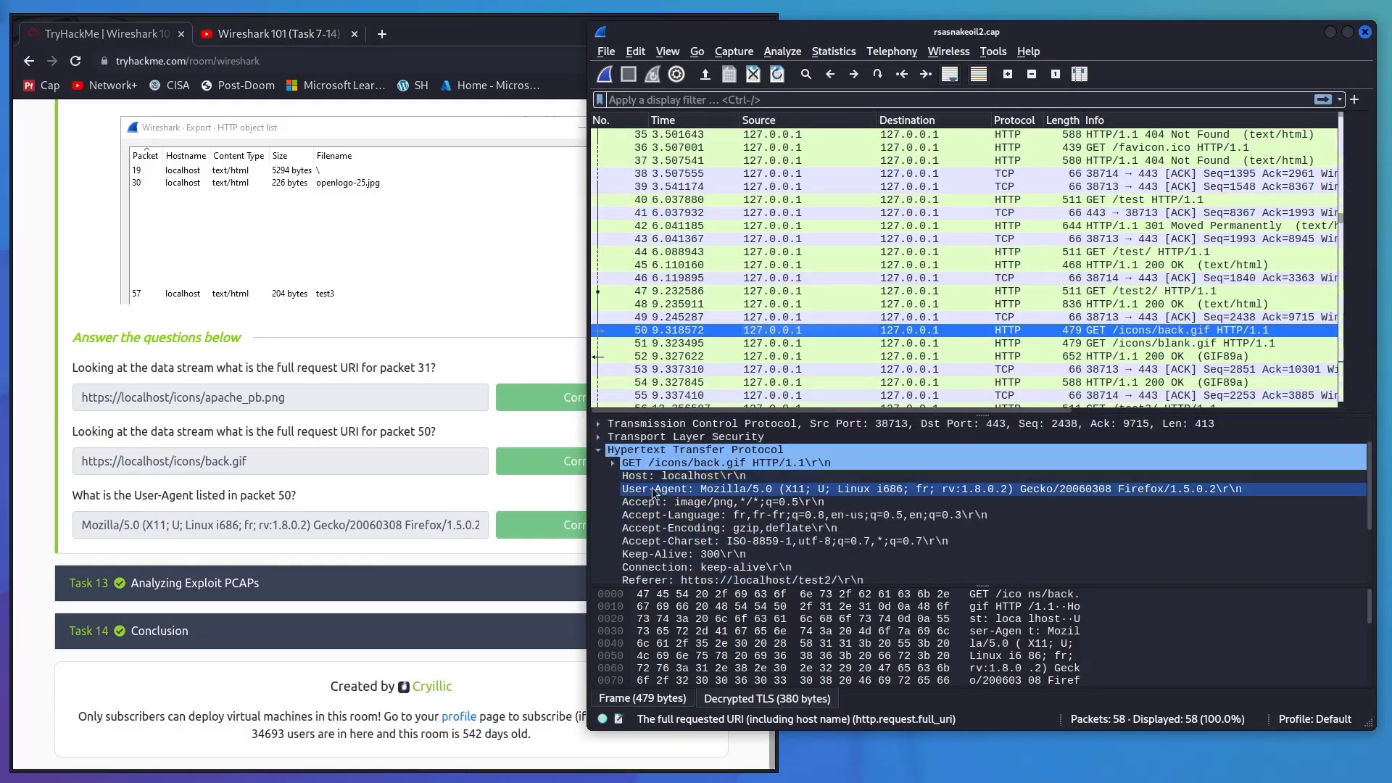
{"action": "left_click", "coordinate": [599, 452]}
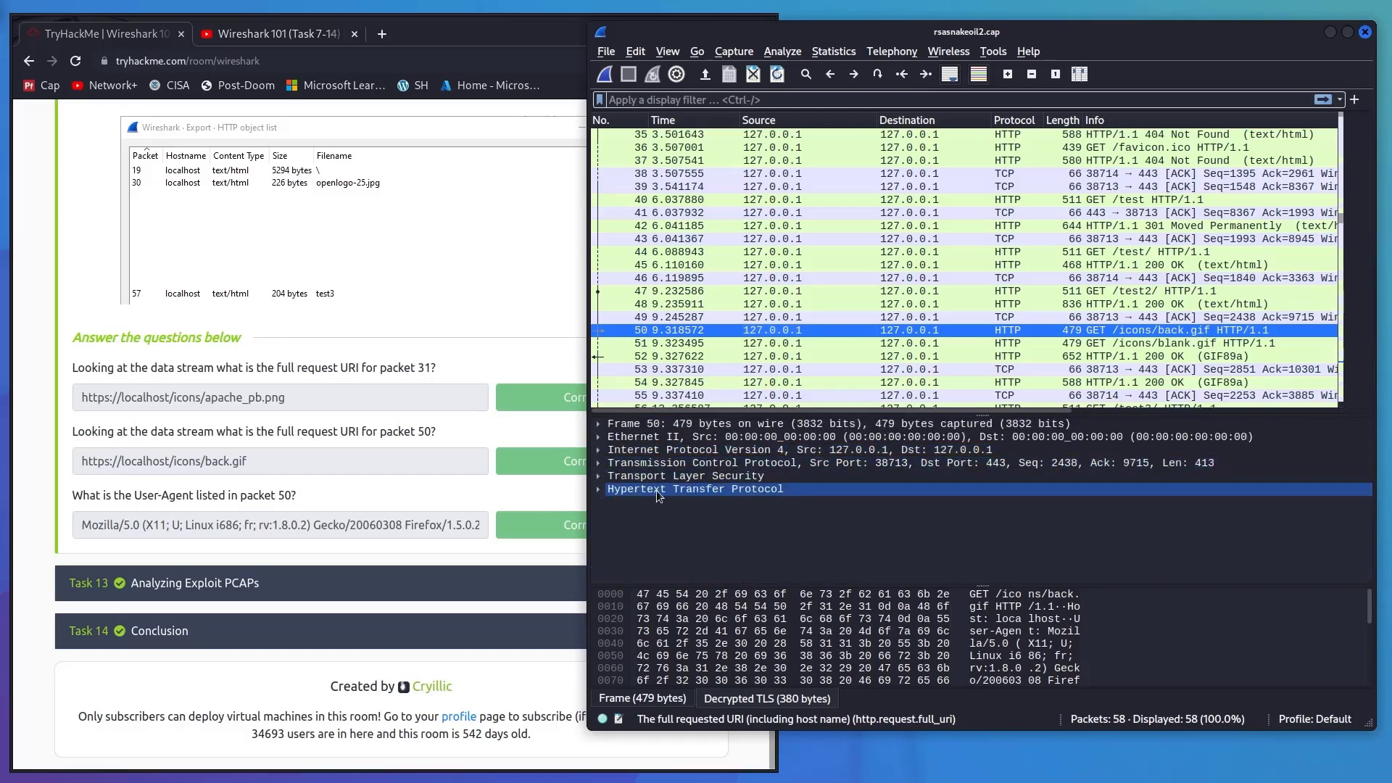
{"action": "left_click", "coordinate": [598, 490]}
{"action": "scroll", "coordinate": [629, 496], "scroll_direction": "down", "scroll_amount": 4}
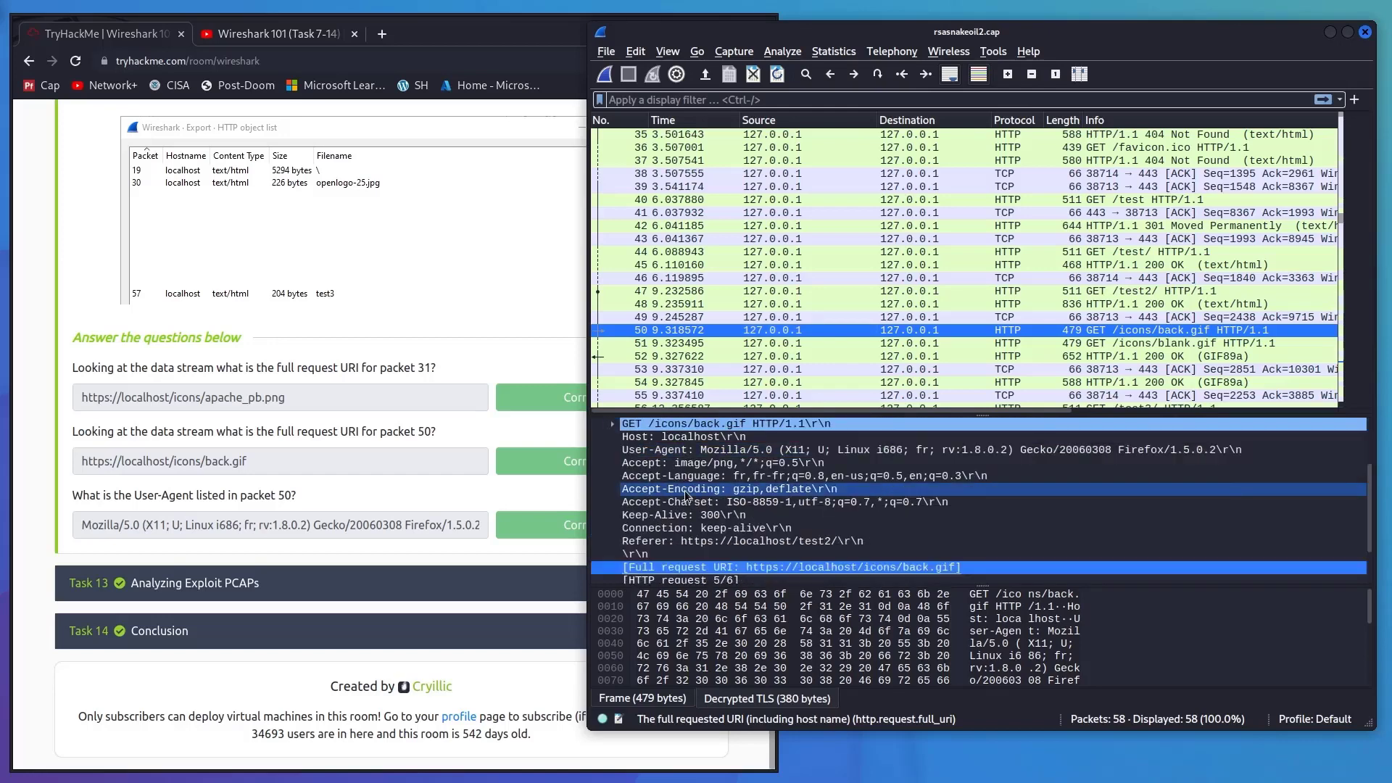
- Copy the value of packet 50's full request URI
{"action": "left_click", "coordinate": [729, 515]}
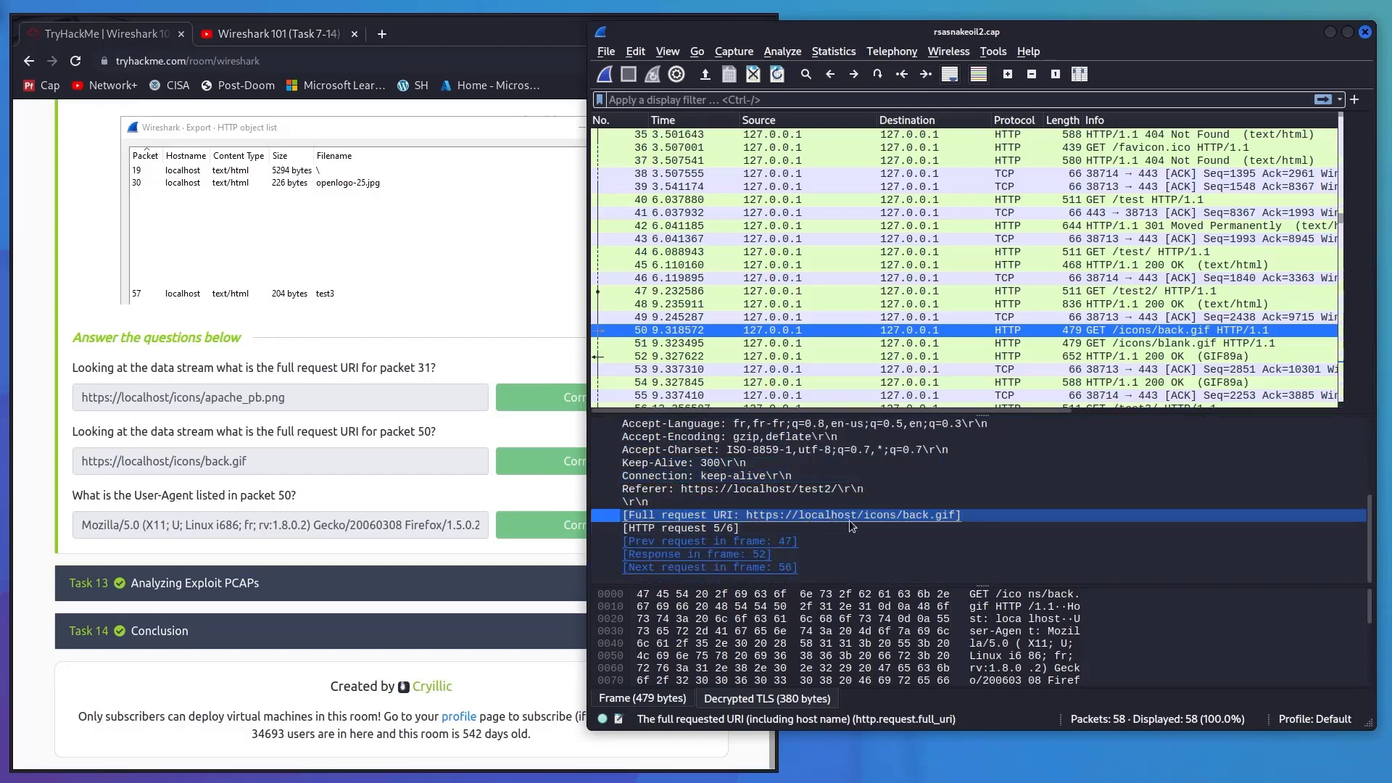
{"action": "right_click", "coordinate": [867, 516]}
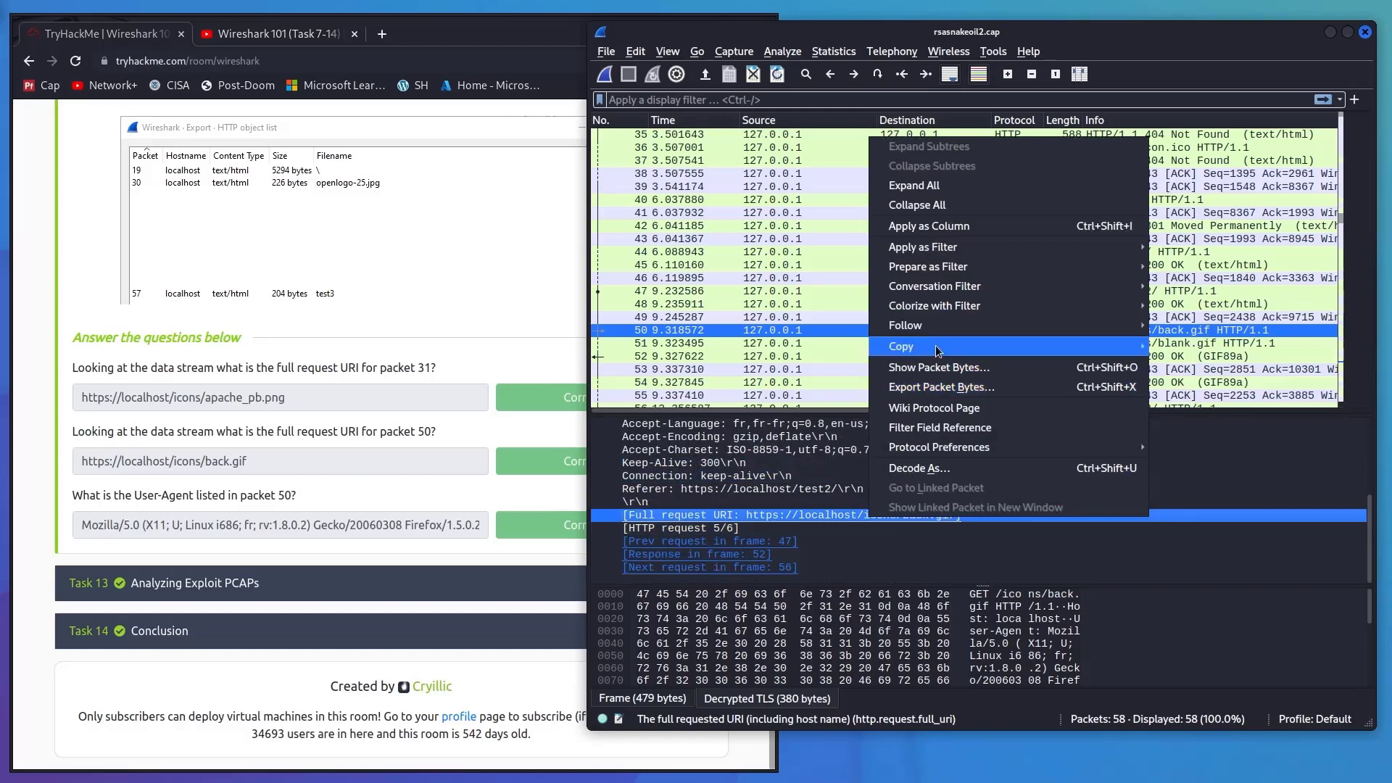
{"action": "mouse_move", "coordinate": [942, 347]}
{"action": "left_click", "coordinate": [1215, 428]}
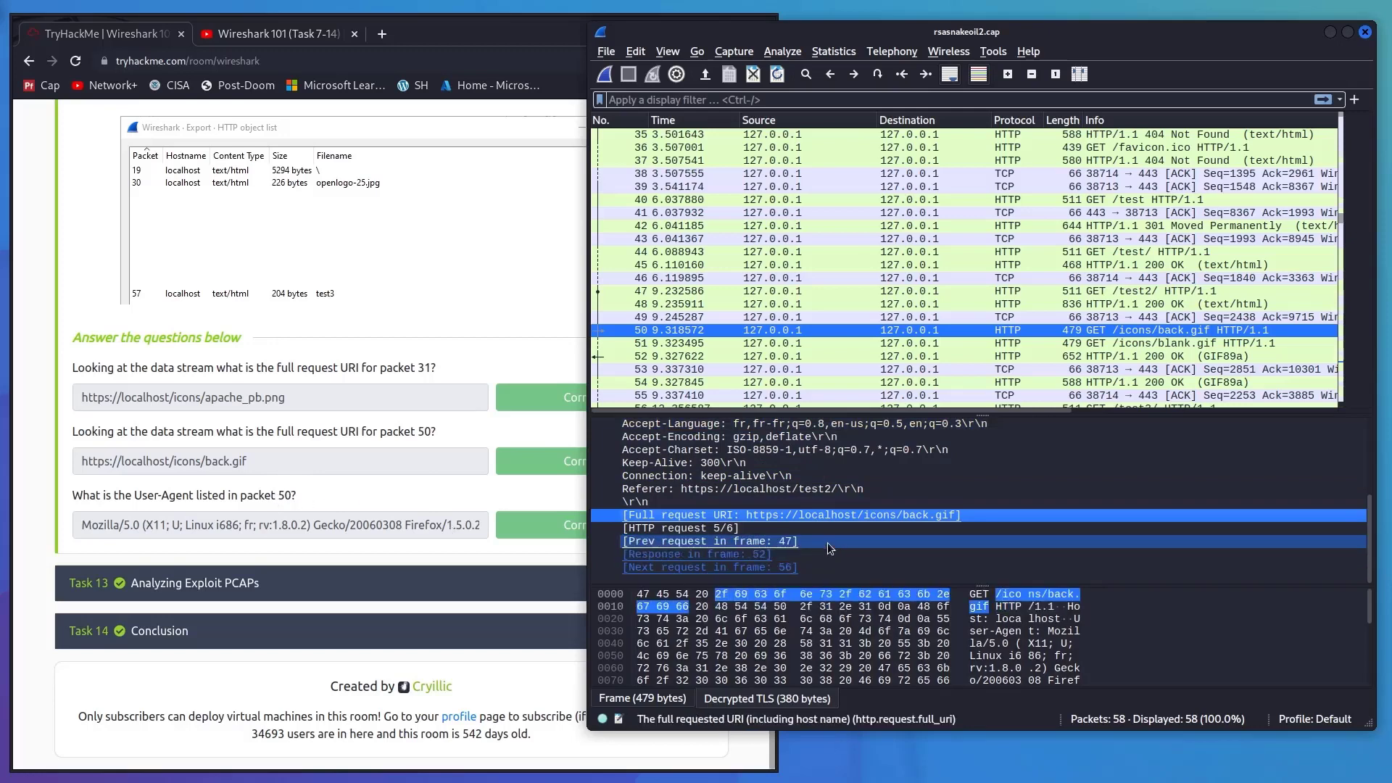
- Copy the User-Agent value of packet 50 and go to the last Task 12 answer in the browser
{"action": "scroll", "coordinate": [827, 542], "scroll_direction": "up", "scroll_amount": 1}
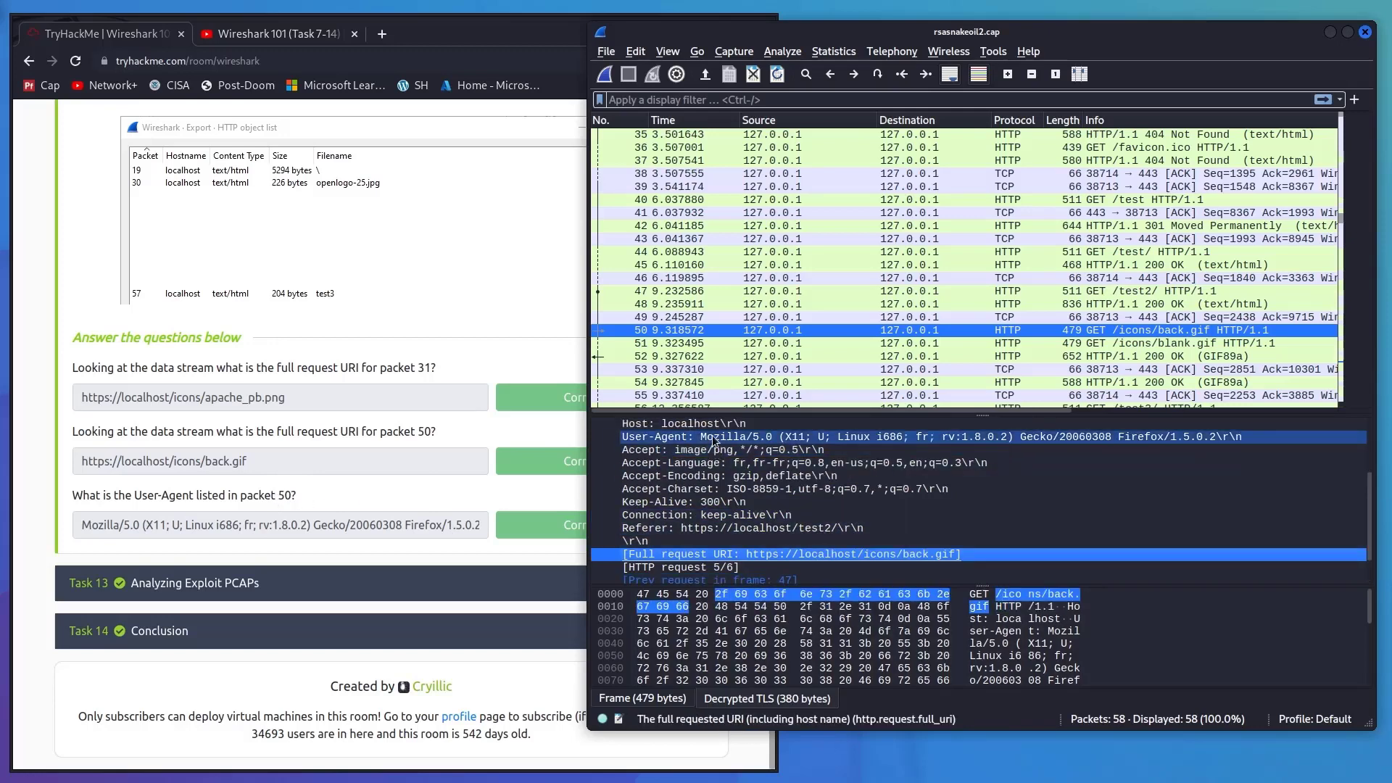
{"action": "scroll", "coordinate": [841, 509], "scroll_direction": "up", "scroll_amount": 1}
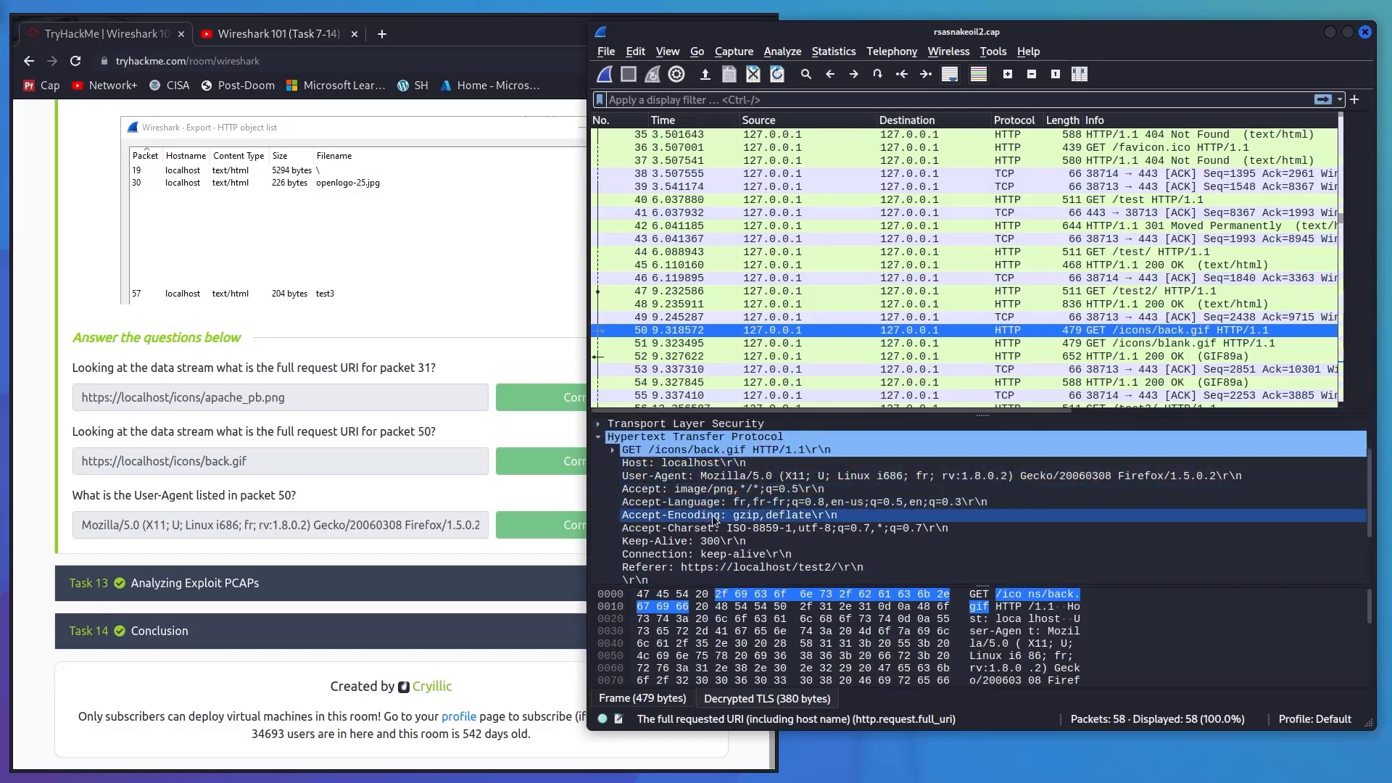
{"action": "right_click", "coordinate": [754, 477]}
{"action": "mouse_move", "coordinate": [906, 306]}
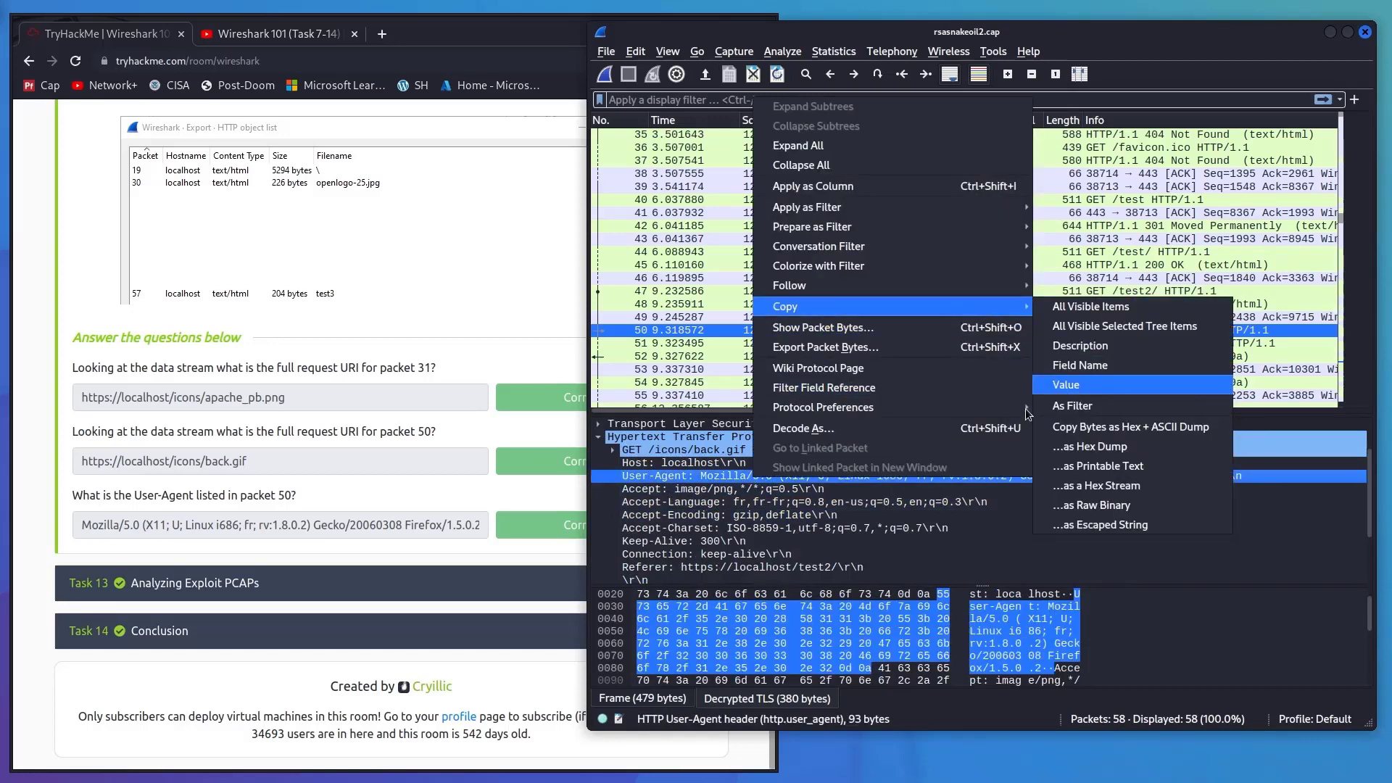
{"action": "left_click", "coordinate": [316, 523]}
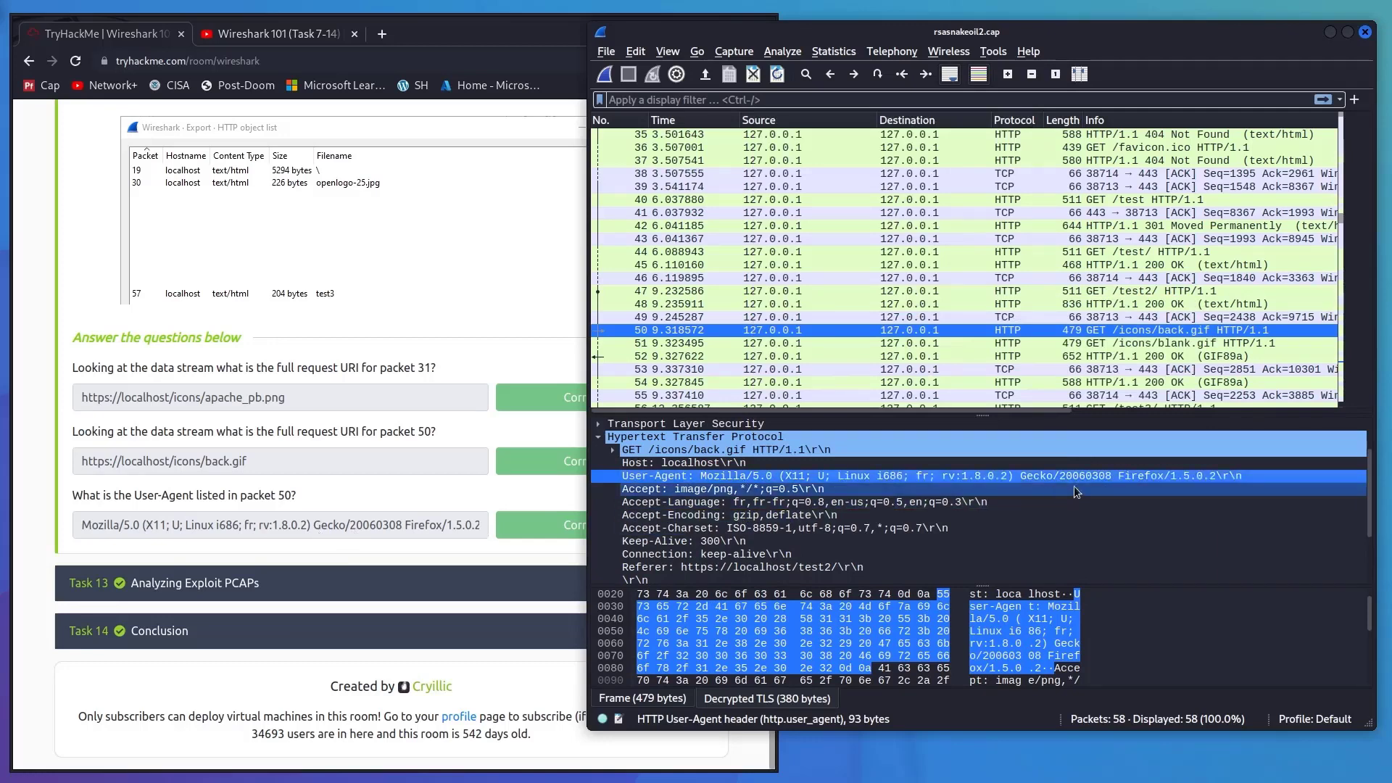
{"action": "left_click", "coordinate": [380, 529]}
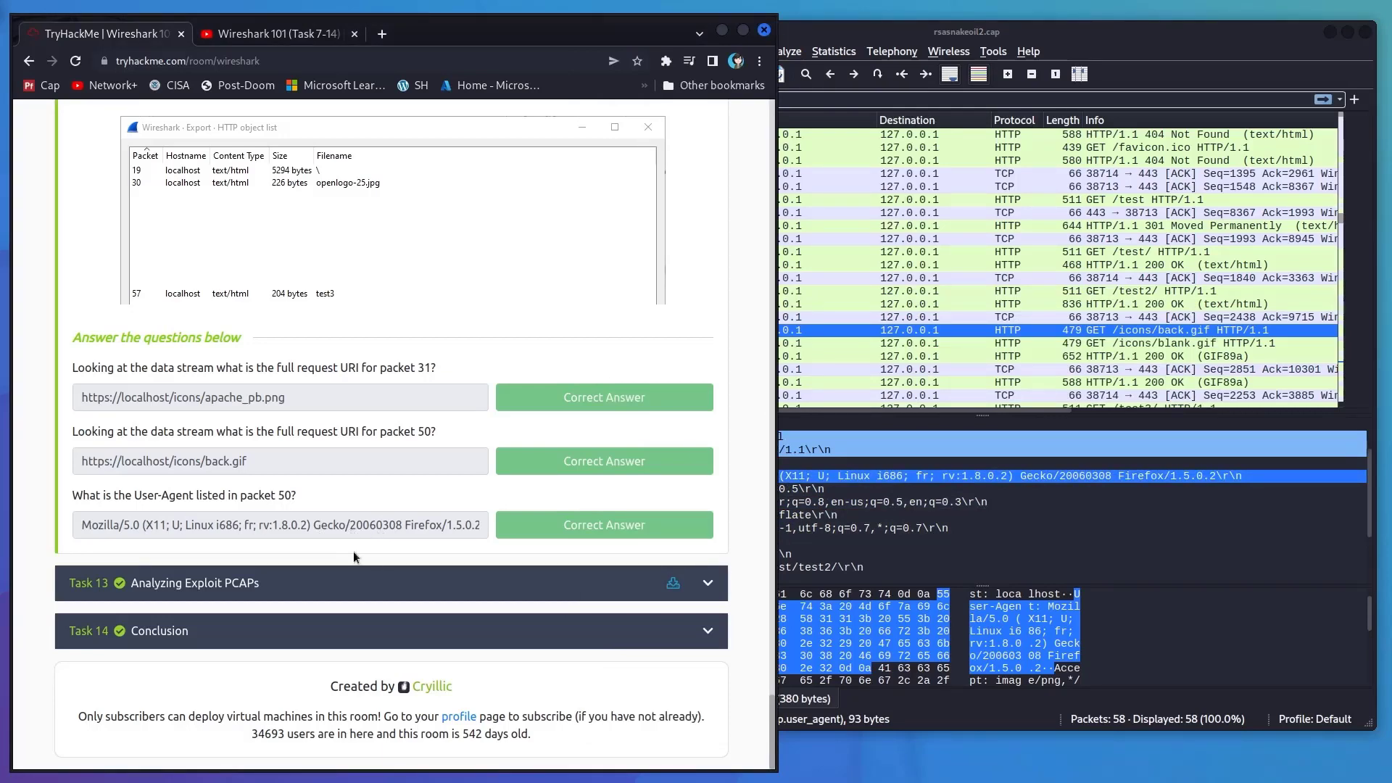
- Download the zerologon.pcap file of Task 13, Analyzing Exploit PCAPs, and review the task text down to its question
{"action": "left_click", "coordinate": [367, 585]}
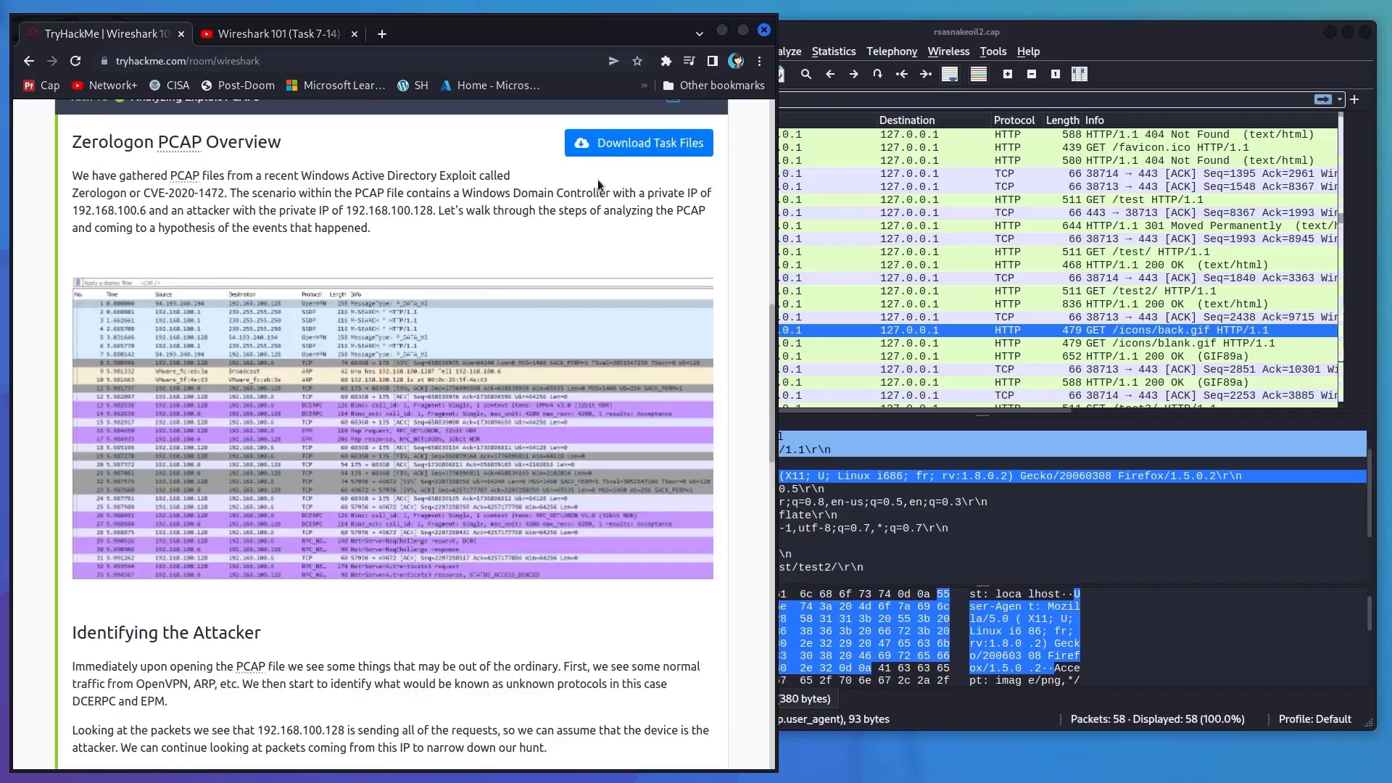
{"action": "left_click", "coordinate": [610, 145]}
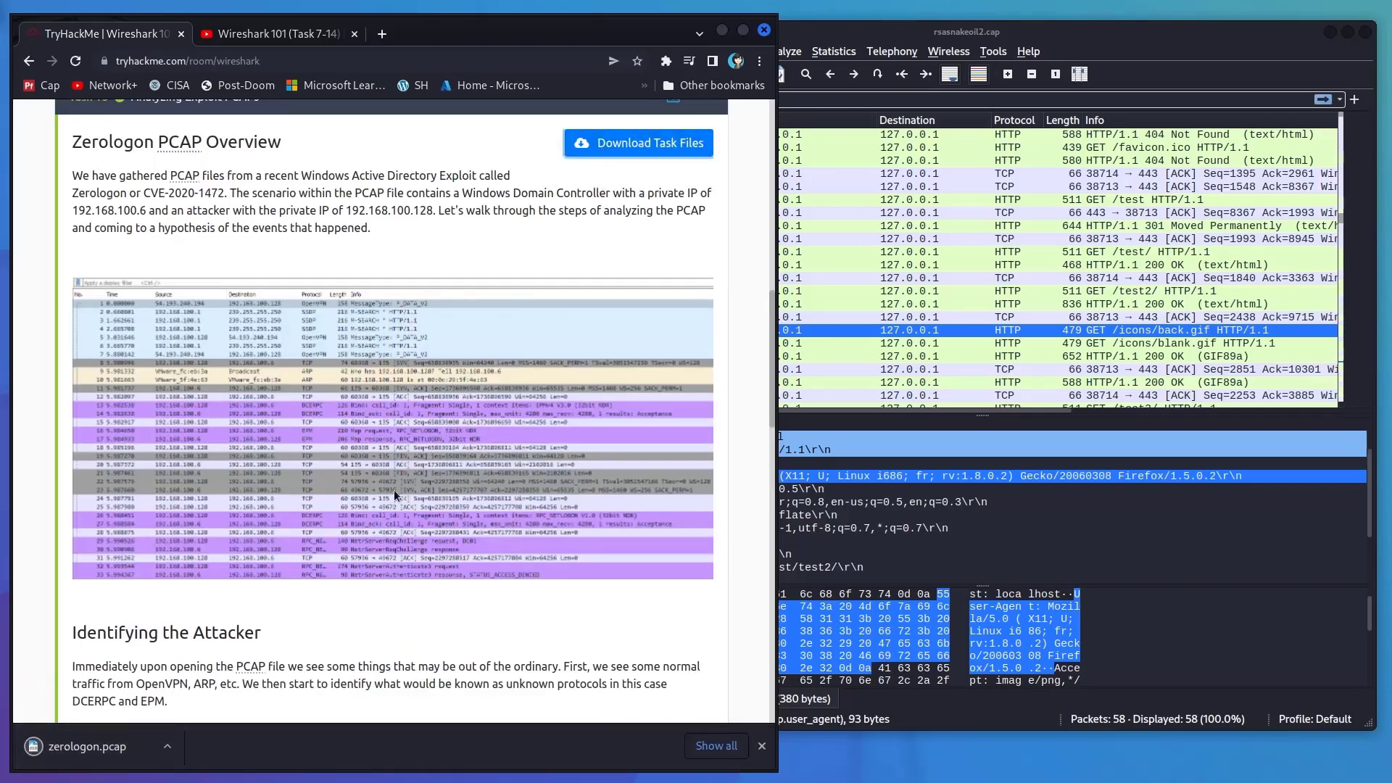
{"action": "scroll", "coordinate": [394, 490], "scroll_direction": "down", "scroll_amount": 5}
{"action": "scroll", "coordinate": [361, 455], "scroll_direction": "down", "scroll_amount": 15}
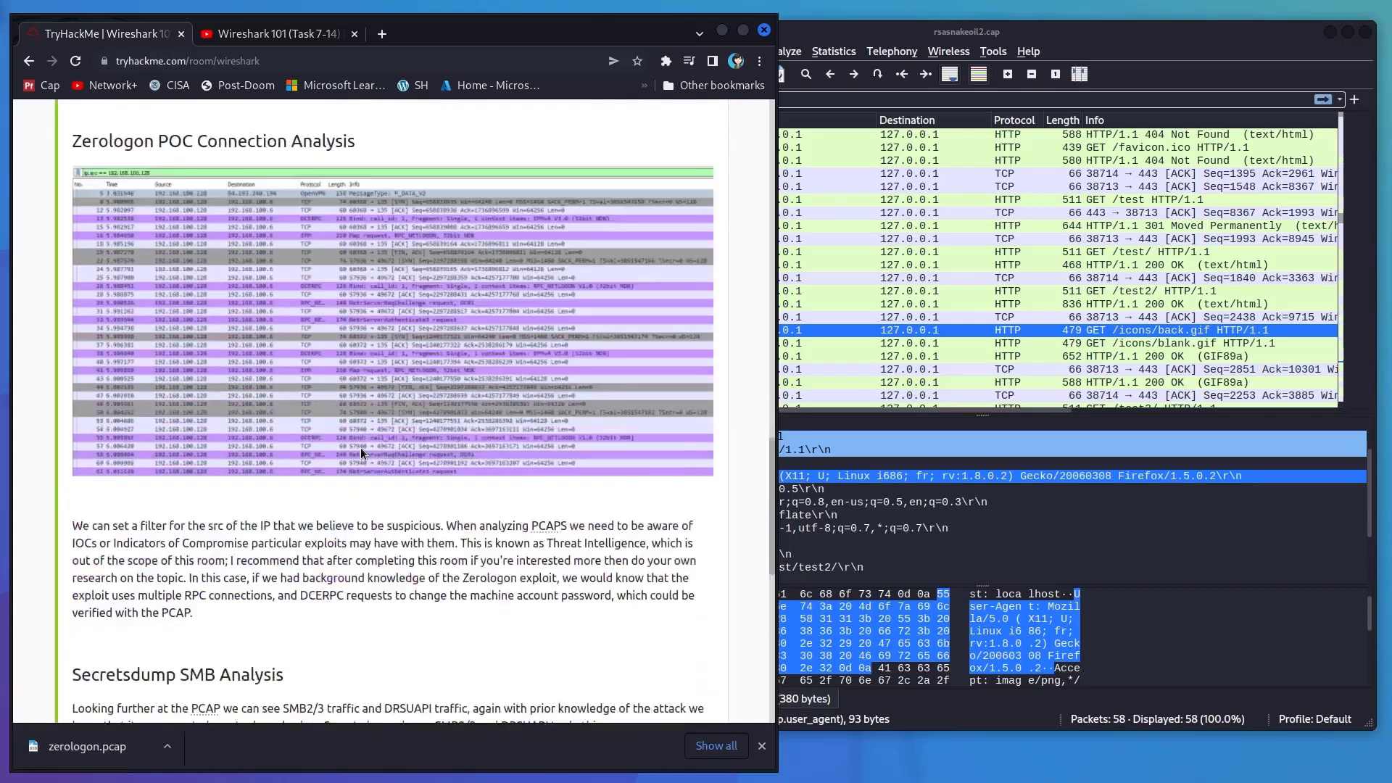
{"action": "scroll", "coordinate": [360, 451], "scroll_direction": "up", "scroll_amount": 3}
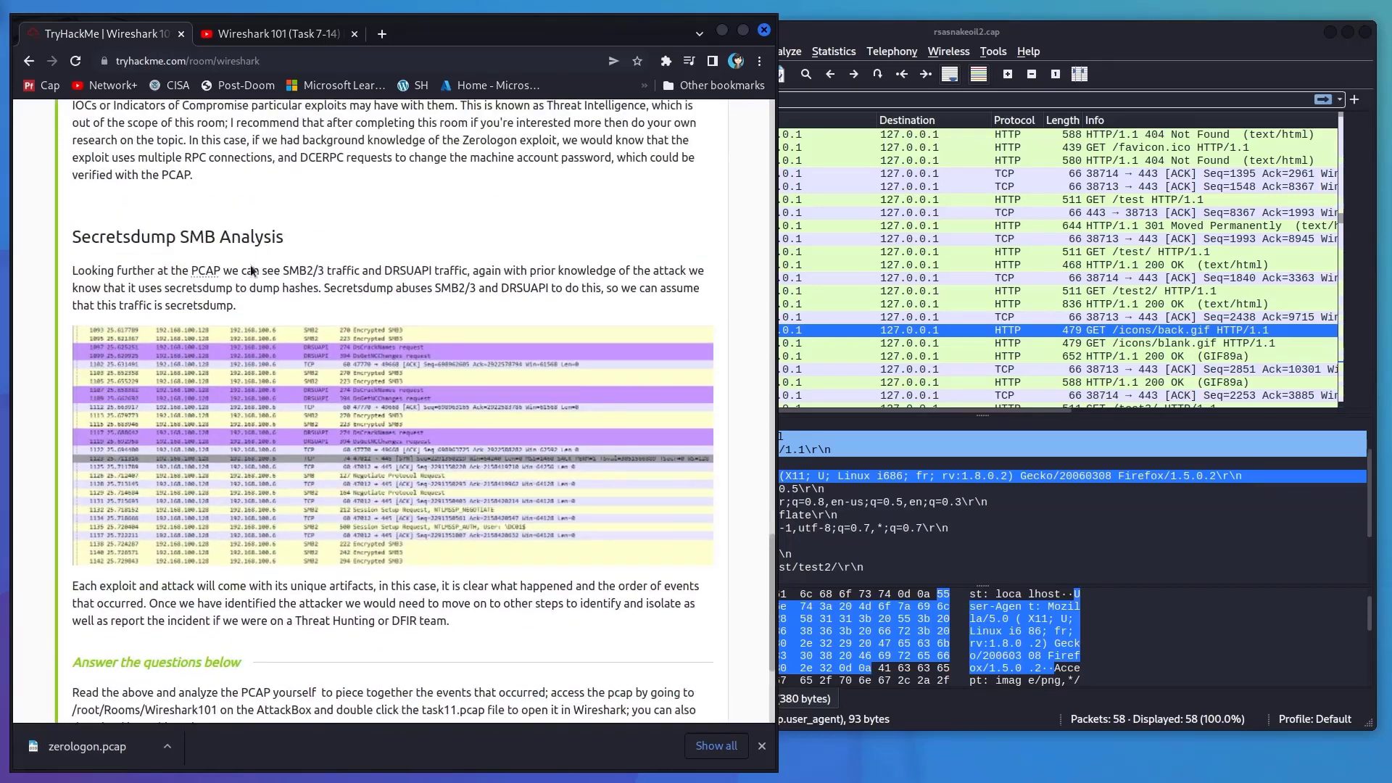
{"action": "scroll", "coordinate": [260, 290], "scroll_direction": "down", "scroll_amount": 3}
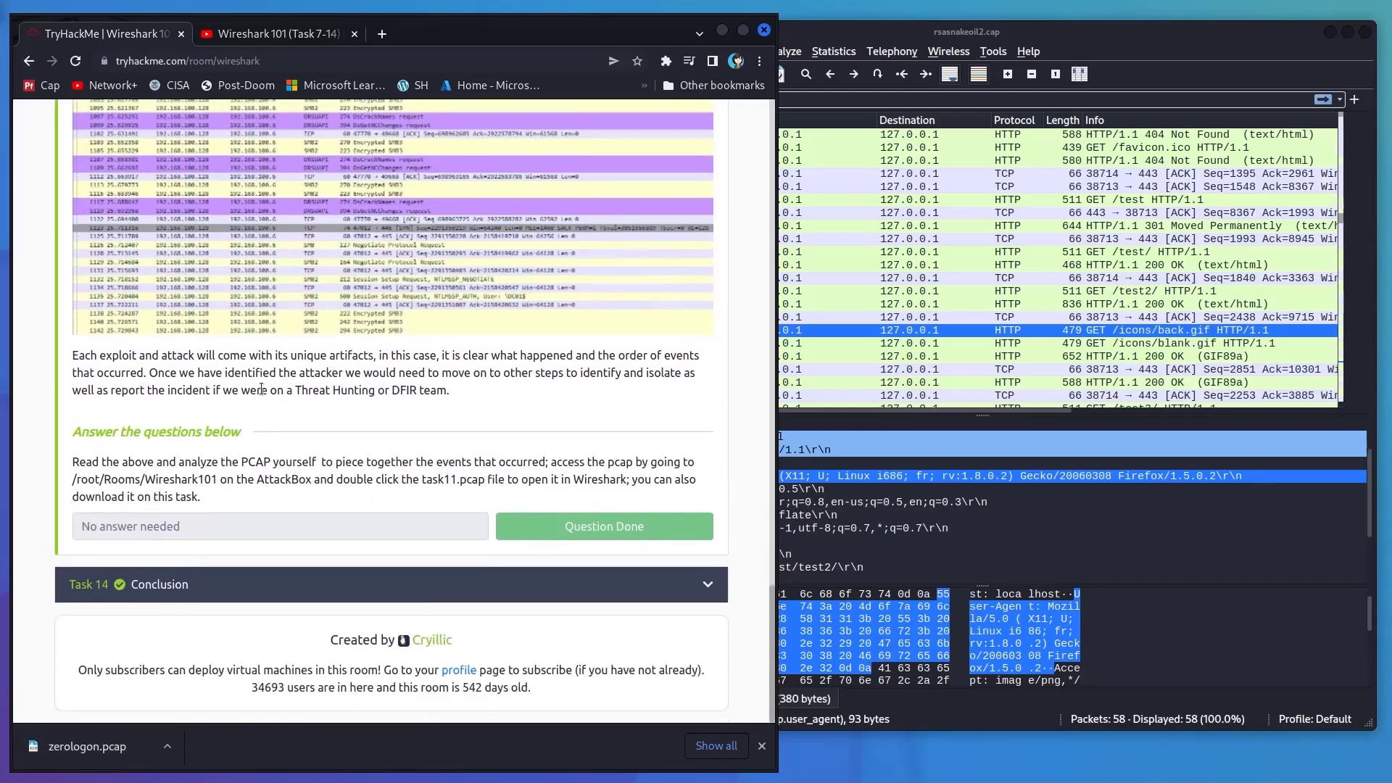
{"action": "scroll", "coordinate": [614, 445], "scroll_direction": "up", "scroll_amount": 1}
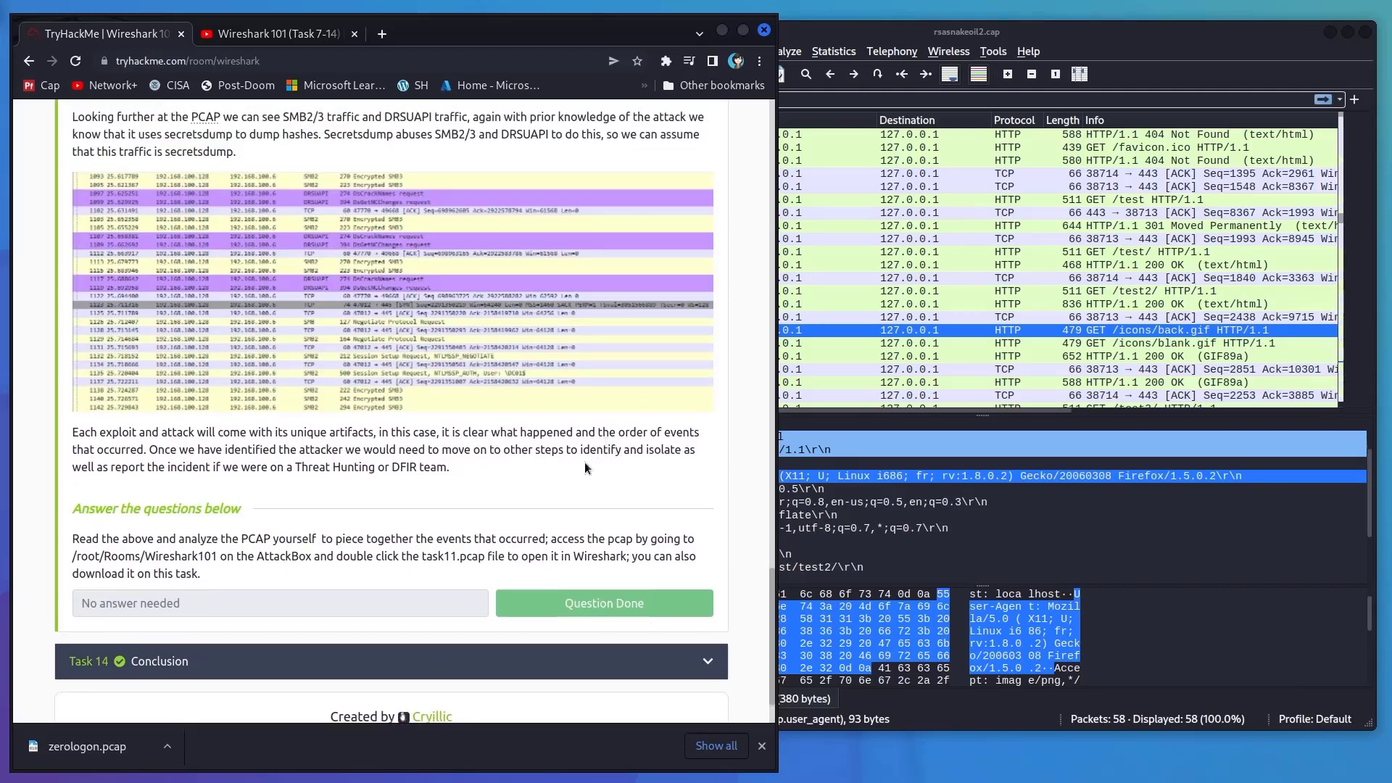
- Expand Task 14, Conclusion, and open its Wireshark Documentation link in a new browser tab to look through the page
{"action": "left_click", "coordinate": [406, 661]}
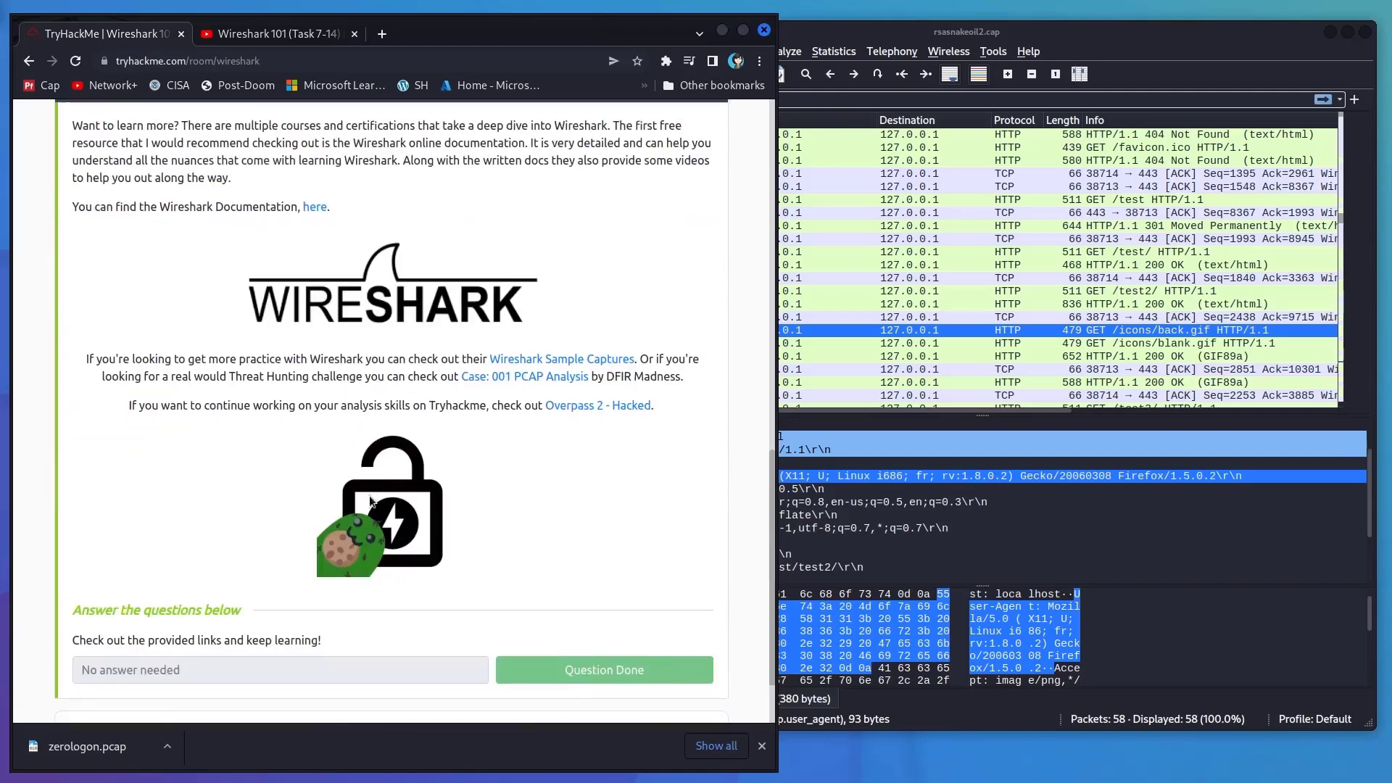
{"action": "scroll", "coordinate": [366, 468], "scroll_direction": "down", "scroll_amount": 1}
{"action": "scroll", "coordinate": [310, 261], "scroll_direction": "up", "scroll_amount": 1}
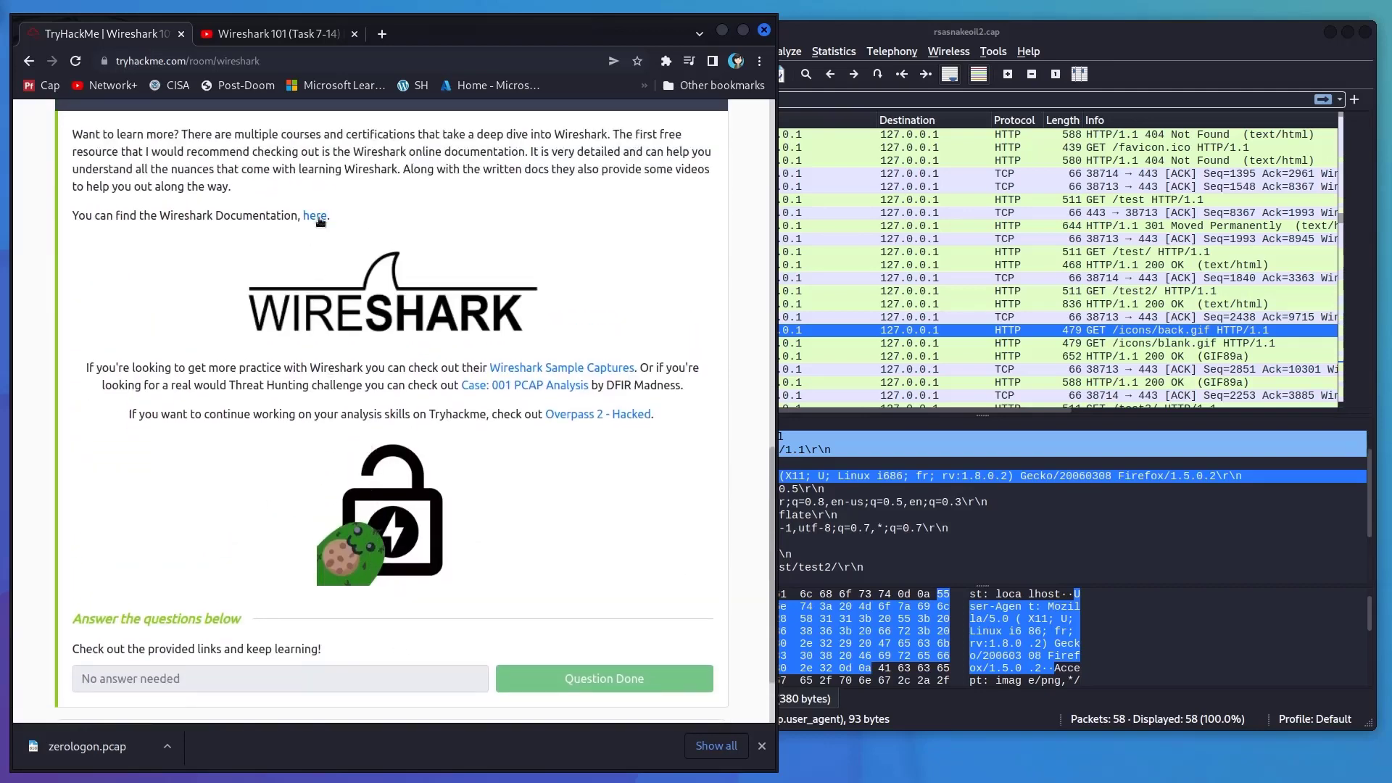
{"action": "right_click", "coordinate": [320, 221]}
{"action": "left_click", "coordinate": [337, 224]}
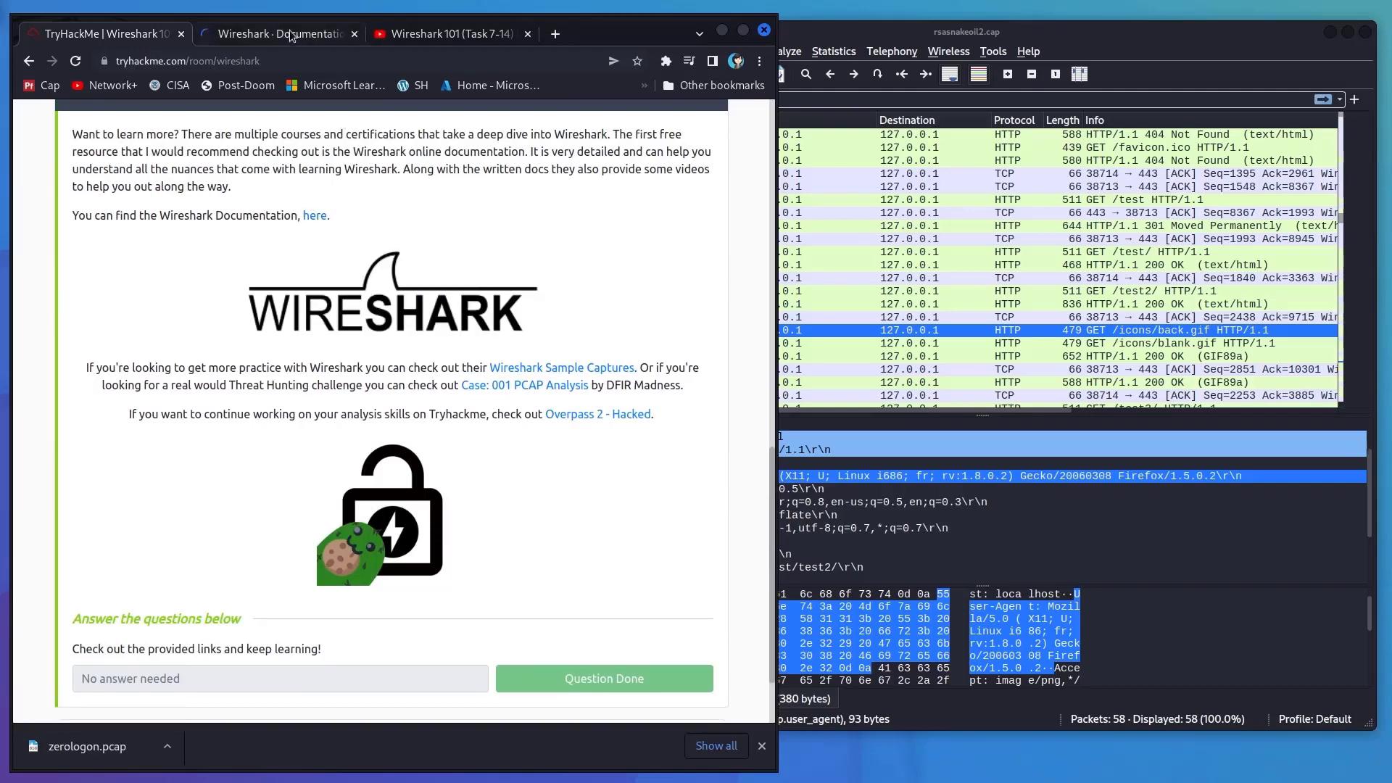
{"action": "left_click", "coordinate": [291, 34]}
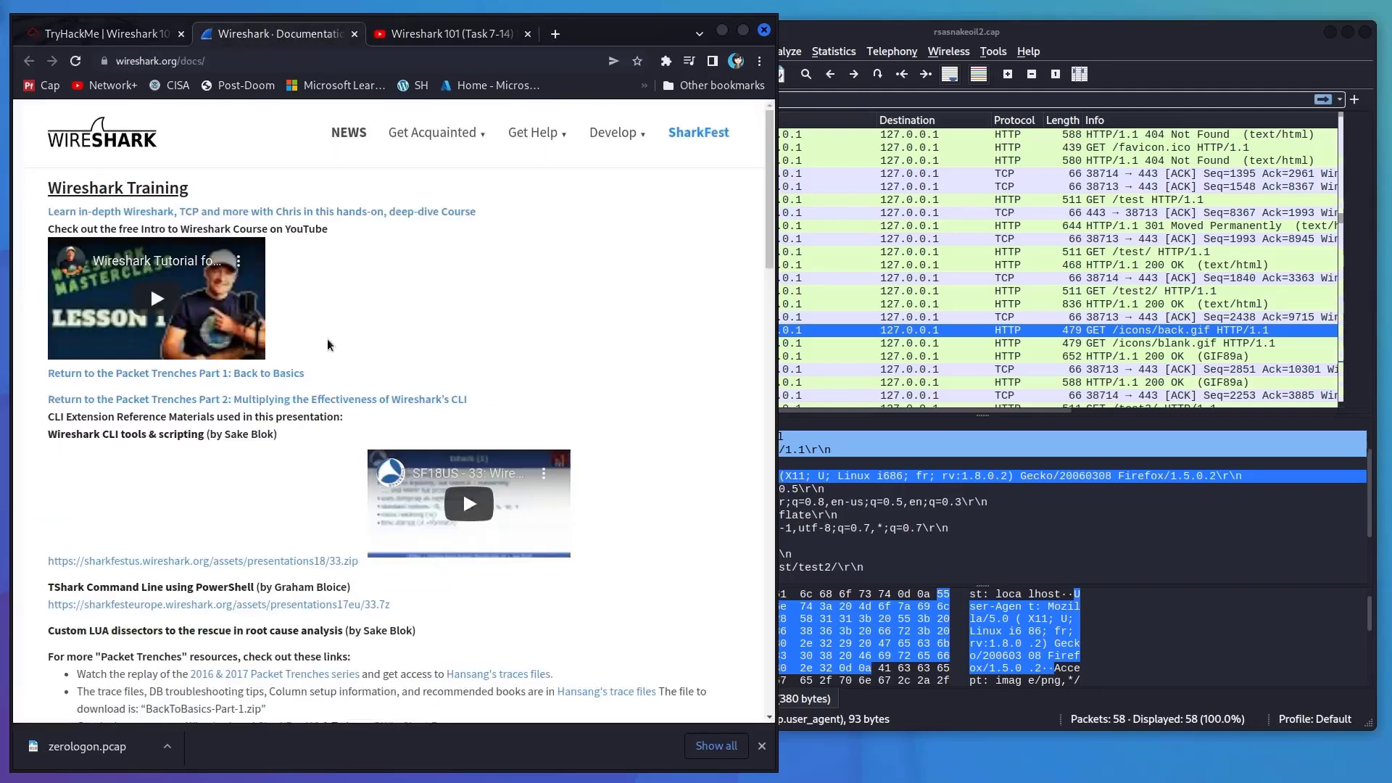
{"action": "scroll", "coordinate": [328, 338], "scroll_direction": "down", "scroll_amount": 3}
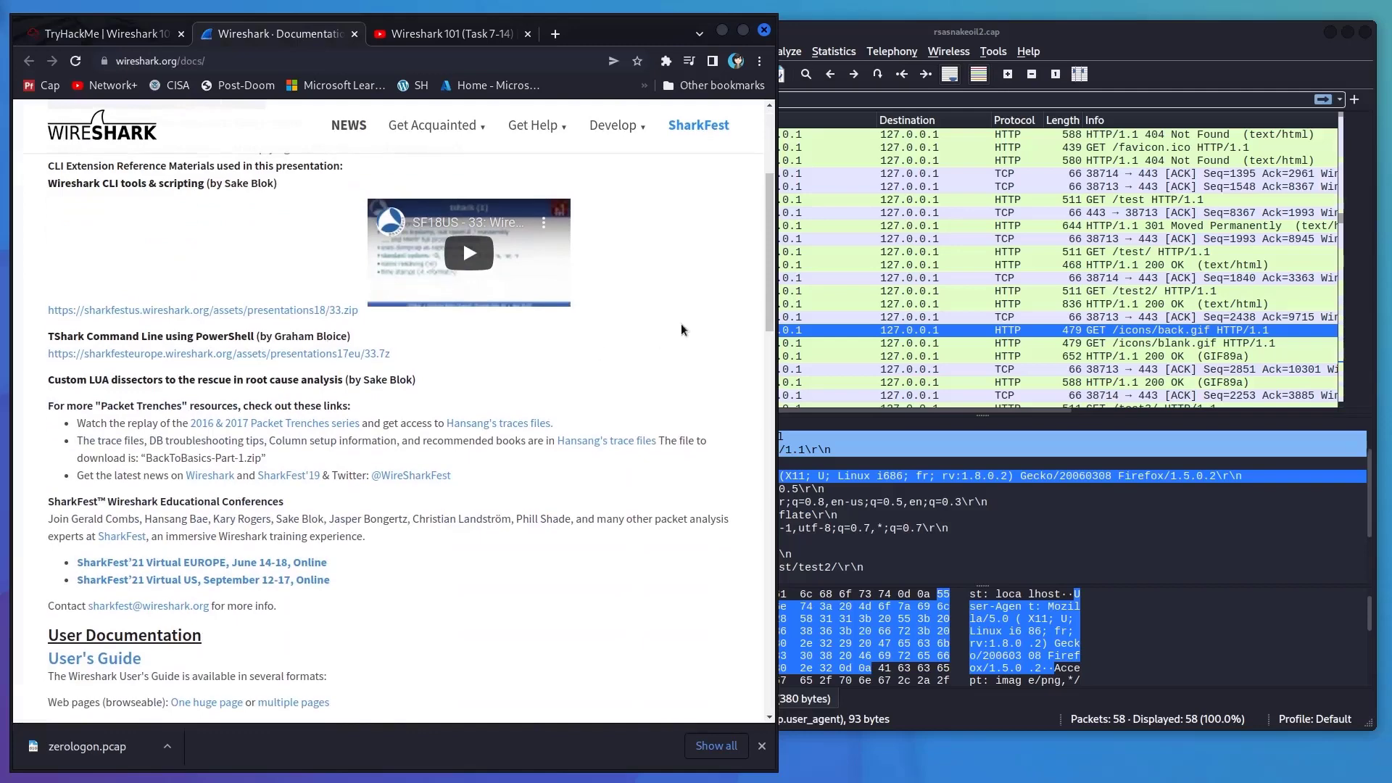
- Switch to the Wireshark window and enter the unfinished display filter expression ip.addr== for the rsasnakeoil2.cap capture
{"action": "left_click", "coordinate": [909, 82]}
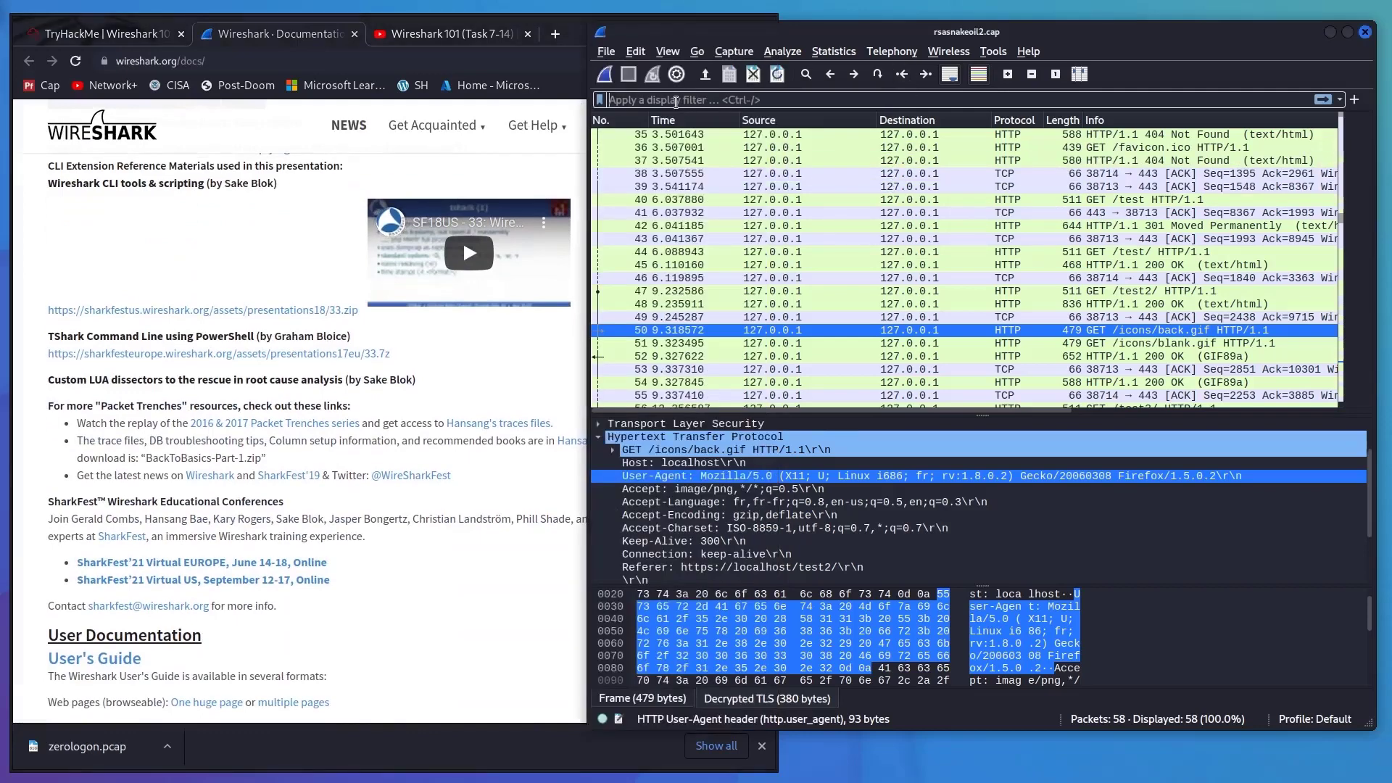
{"action": "left_click", "coordinate": [715, 101]}
{"action": "type", "text": "ip."}
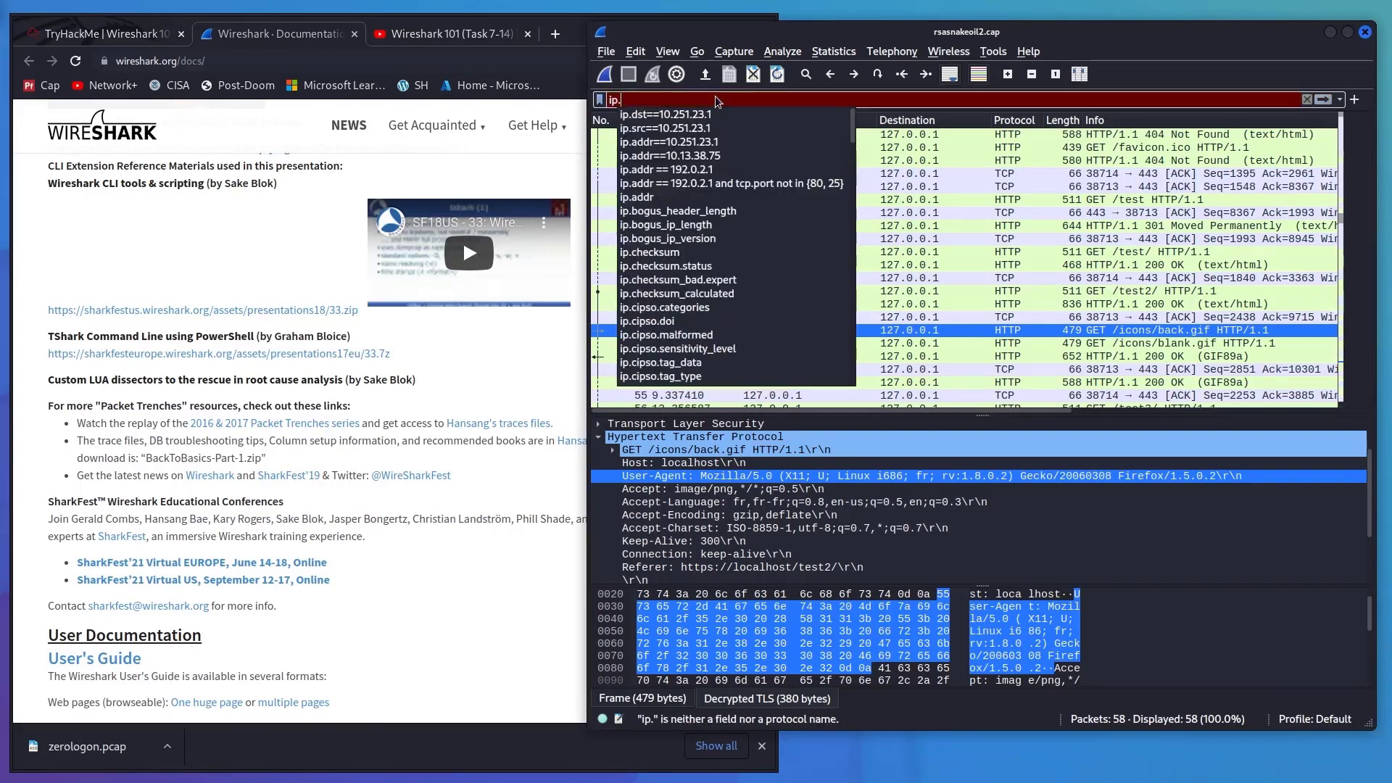
{"action": "type", "text": "addr=="}
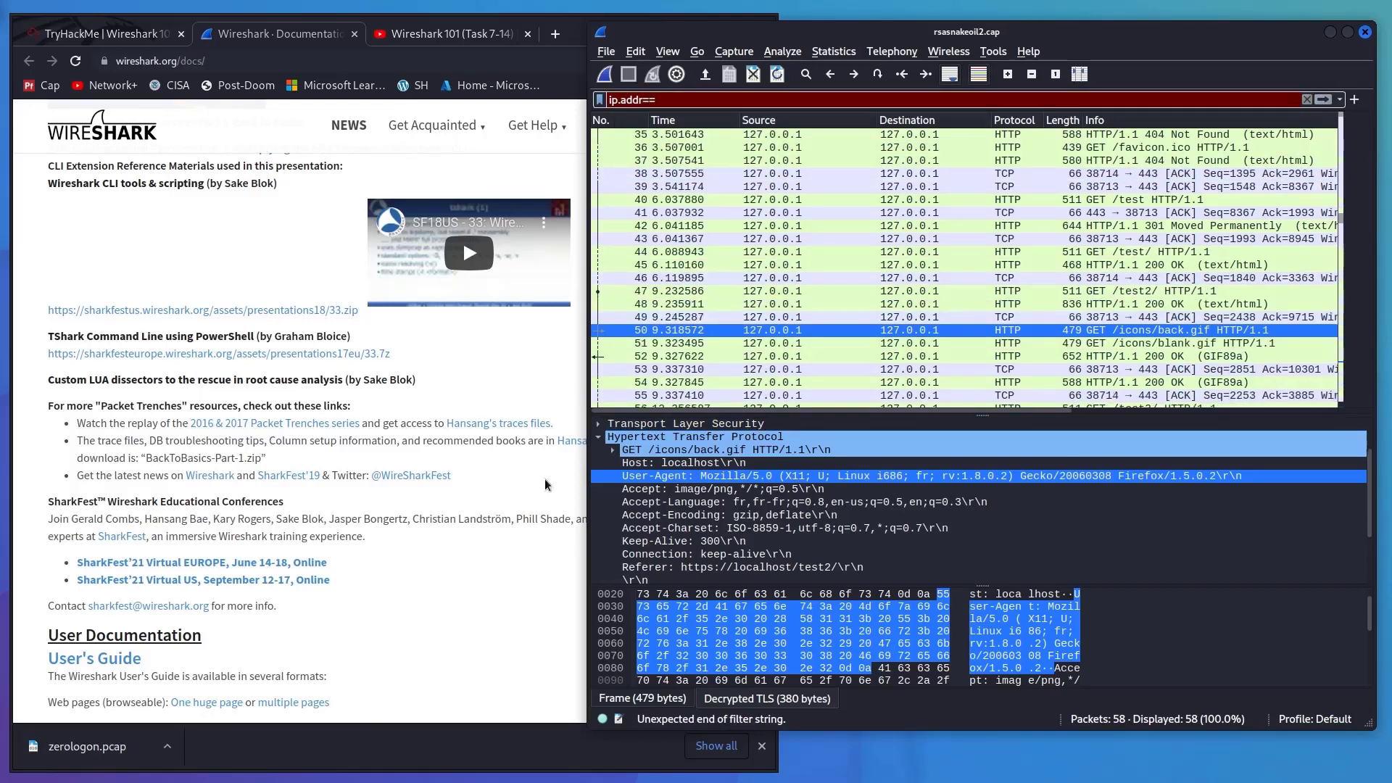
- Return to the TryHackMe room in the browser, close the Wireshark 101 YouTube tab and review the room's task list
{"action": "left_click", "coordinate": [137, 35]}
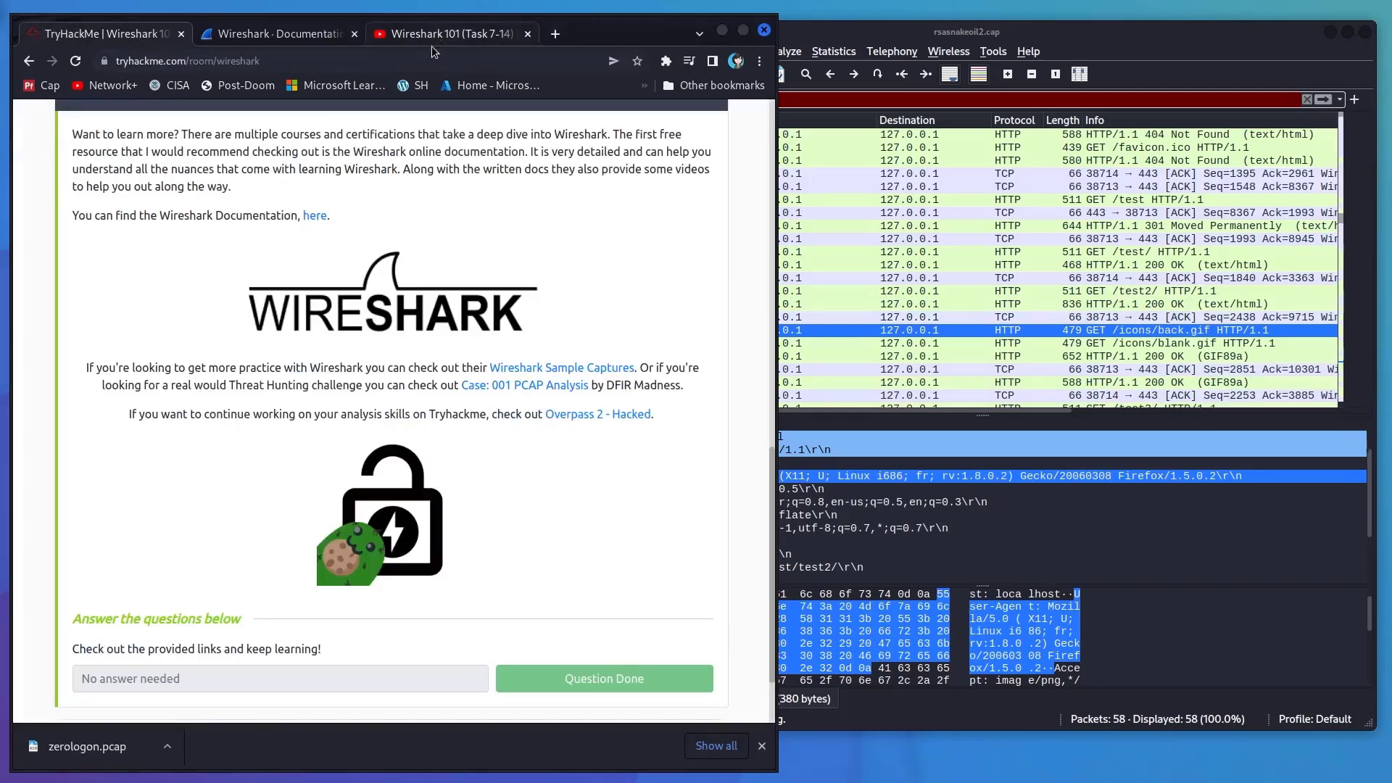
{"action": "scroll", "coordinate": [326, 432], "scroll_direction": "up", "scroll_amount": 4}
{"action": "scroll", "coordinate": [326, 433], "scroll_direction": "up", "scroll_amount": 4}
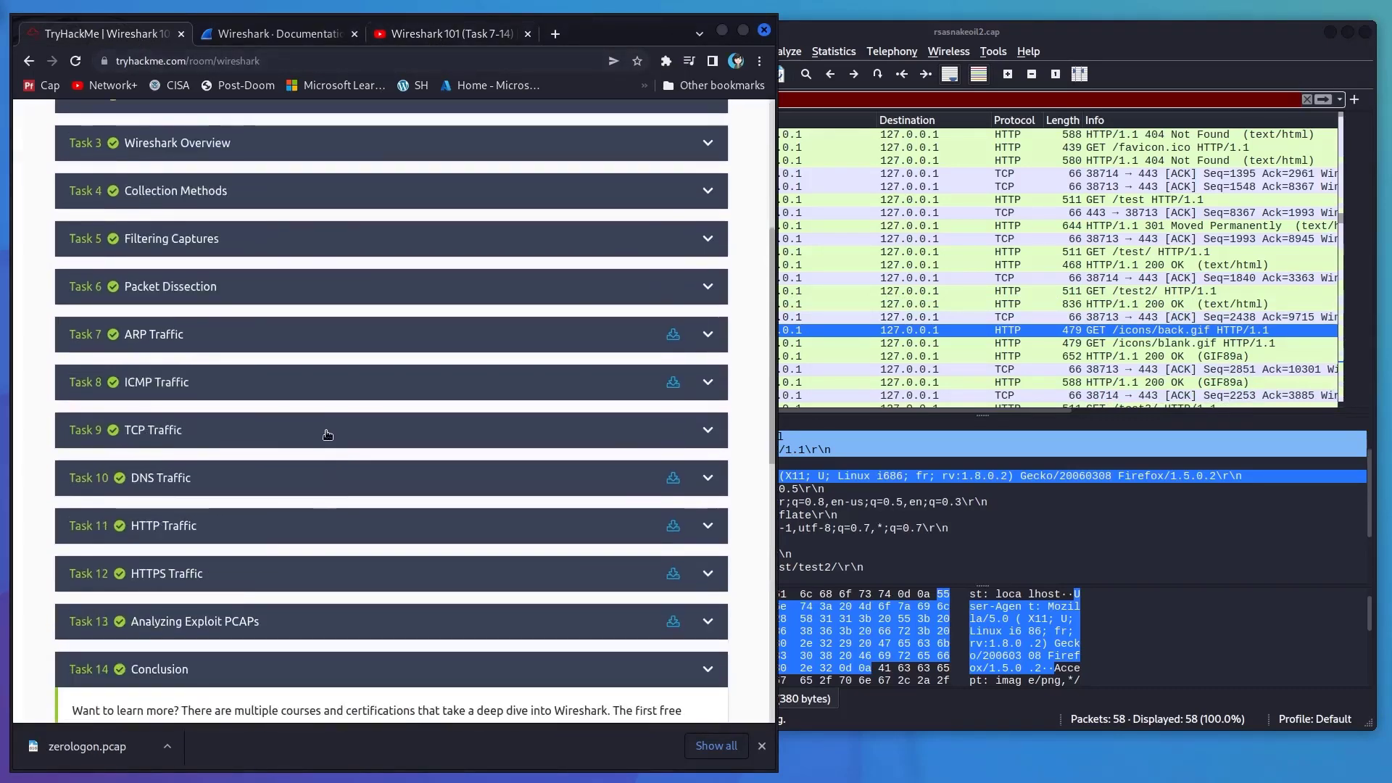
{"action": "left_click", "coordinate": [527, 34]}
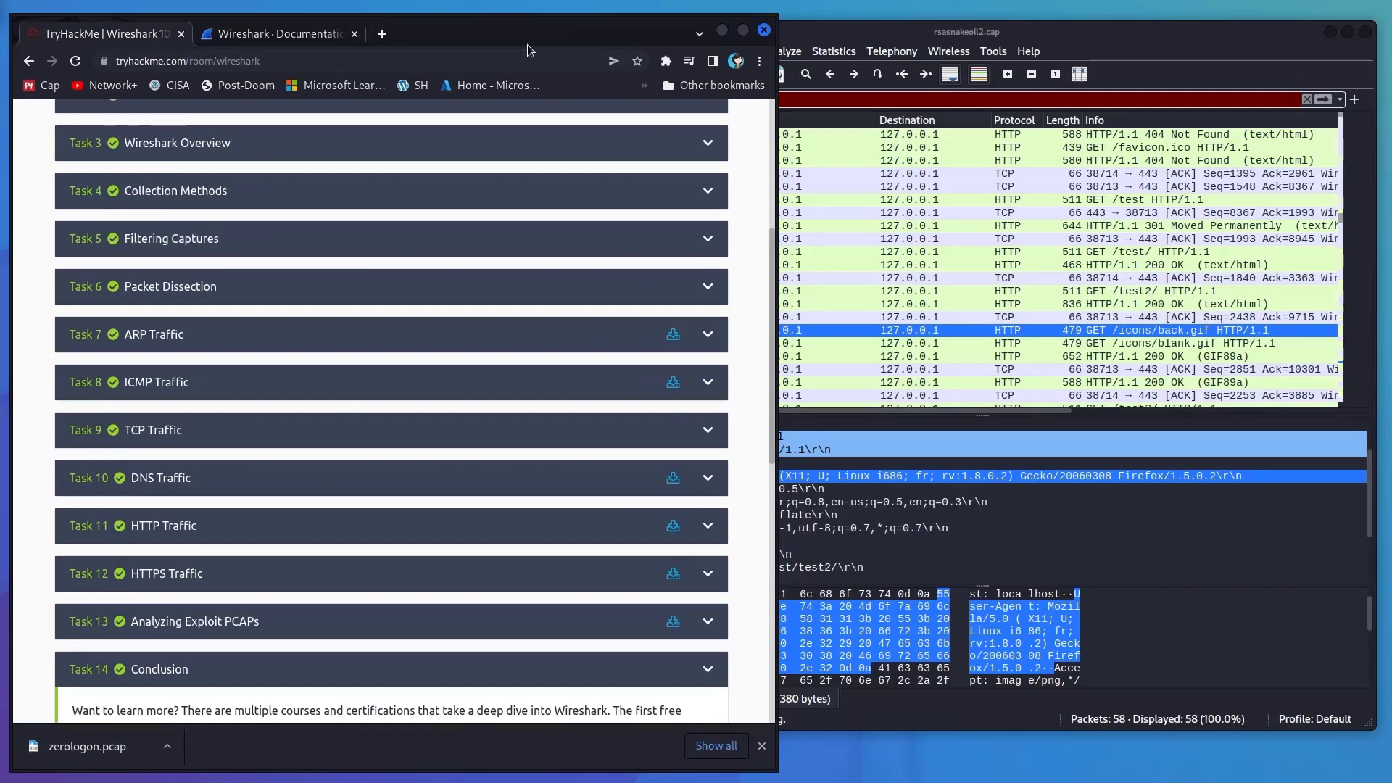
{"action": "scroll", "coordinate": [465, 538], "scroll_direction": "down", "scroll_amount": 10}
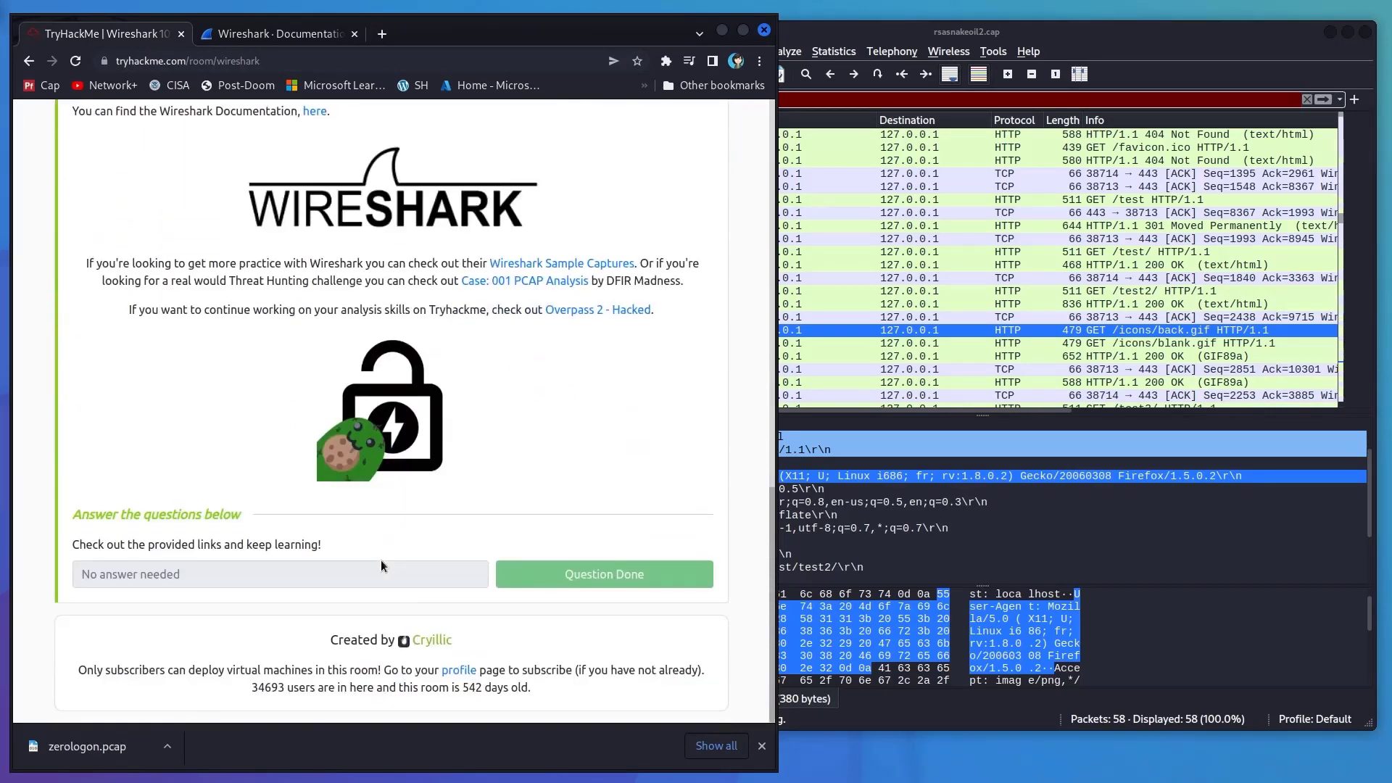
{"action": "scroll", "coordinate": [381, 559], "scroll_direction": "up", "scroll_amount": 7}
{"action": "scroll", "coordinate": [380, 559], "scroll_direction": "up", "scroll_amount": 8}
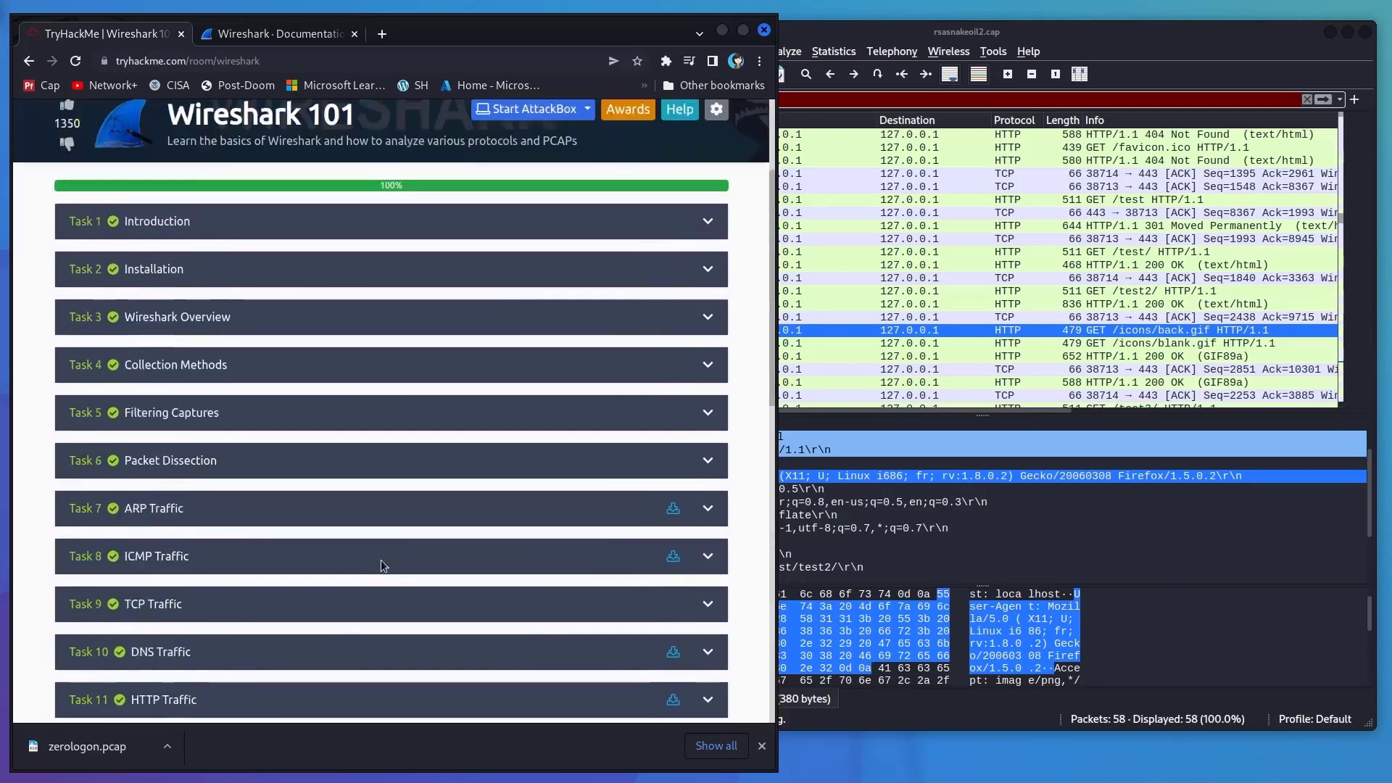